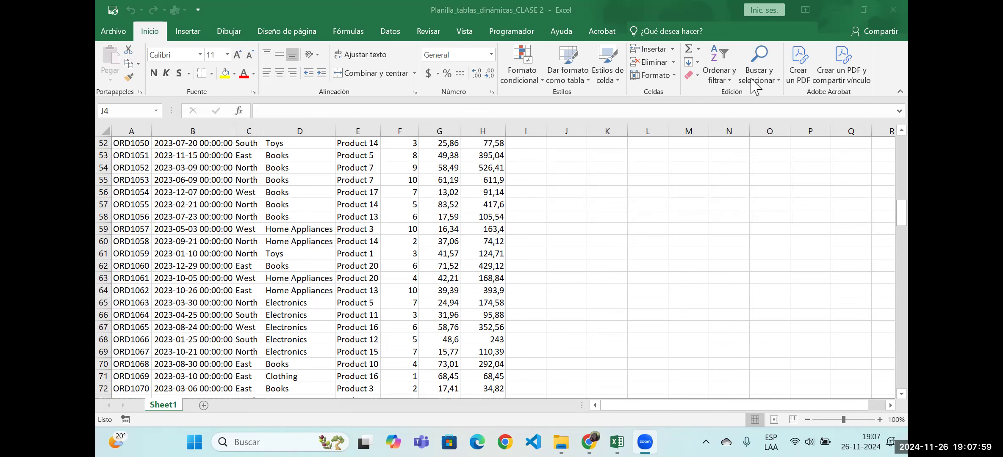
Step: Look through the order records on Sheet1, from the header row down through the data and back
{"action": "scroll", "coordinate": [410, 216], "scroll_direction": "up", "scroll_amount": 8}
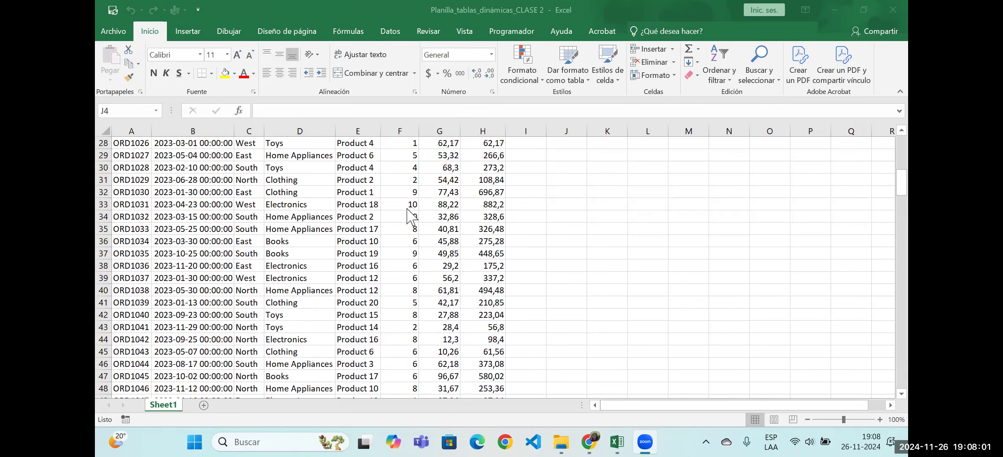
{"action": "scroll", "coordinate": [411, 217], "scroll_direction": "up", "scroll_amount": 9}
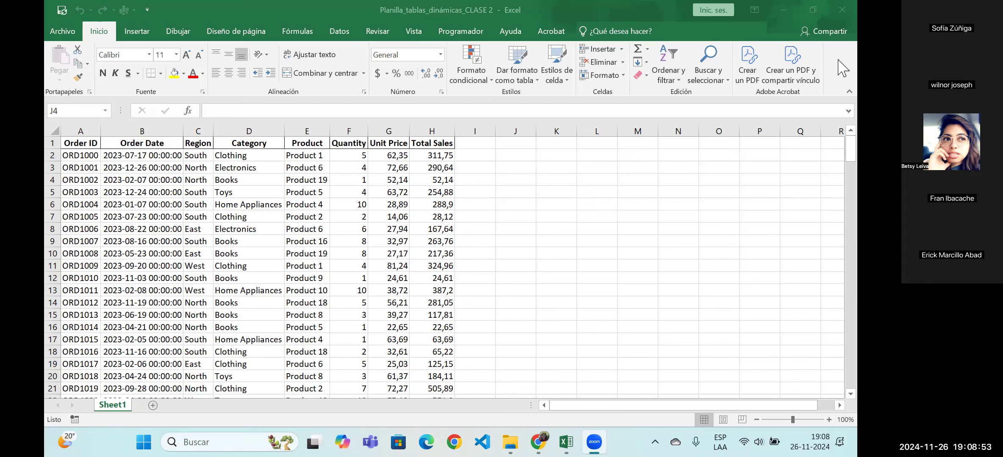
{"action": "scroll", "coordinate": [522, 313], "scroll_direction": "down", "scroll_amount": 20}
{"action": "scroll", "coordinate": [525, 318], "scroll_direction": "down", "scroll_amount": 19}
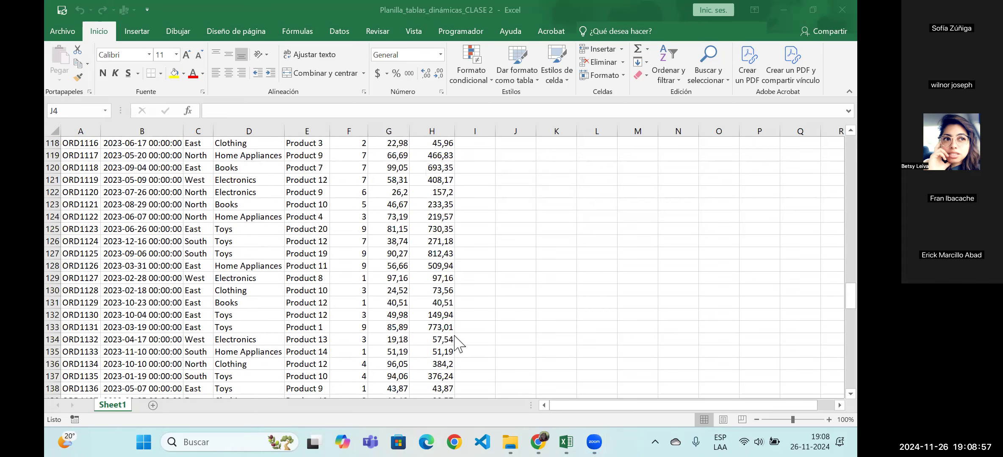
{"action": "scroll", "coordinate": [454, 335], "scroll_direction": "up", "scroll_amount": 20}
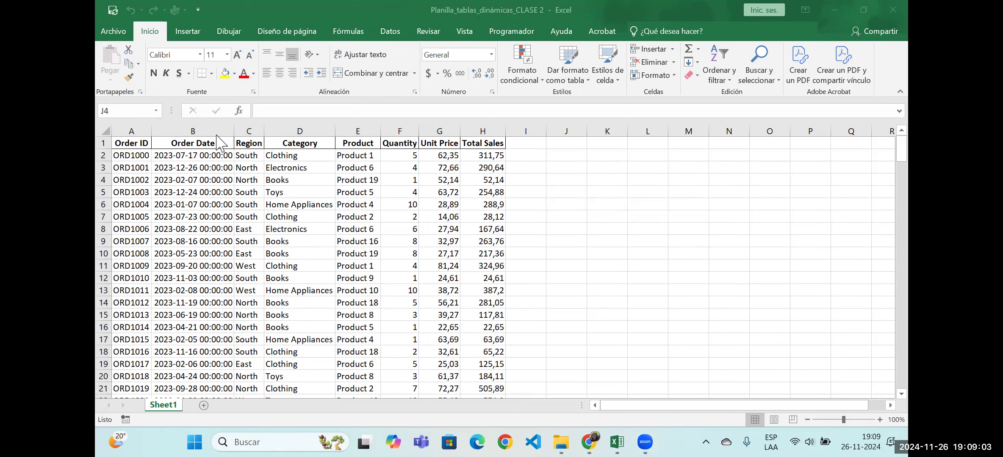
Step: Start a new pivot table from the order data, with the Order ID header cell A1 selected
{"action": "left_click", "coordinate": [132, 143]}
{"action": "left_click", "coordinate": [135, 143]}
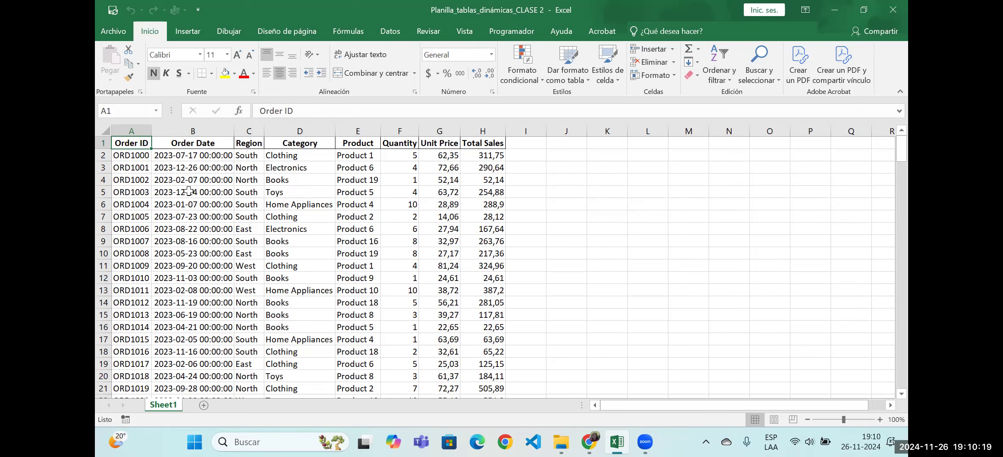
{"action": "left_click", "coordinate": [191, 39]}
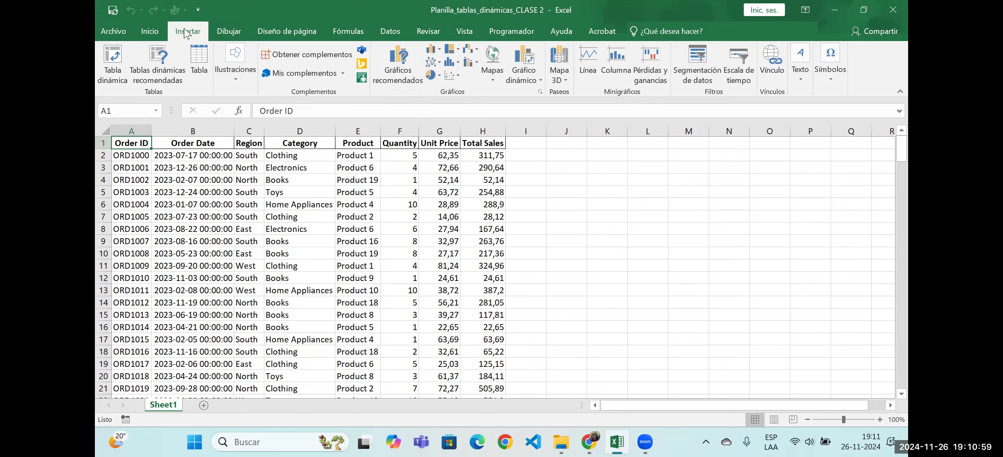
{"action": "left_click", "coordinate": [113, 72]}
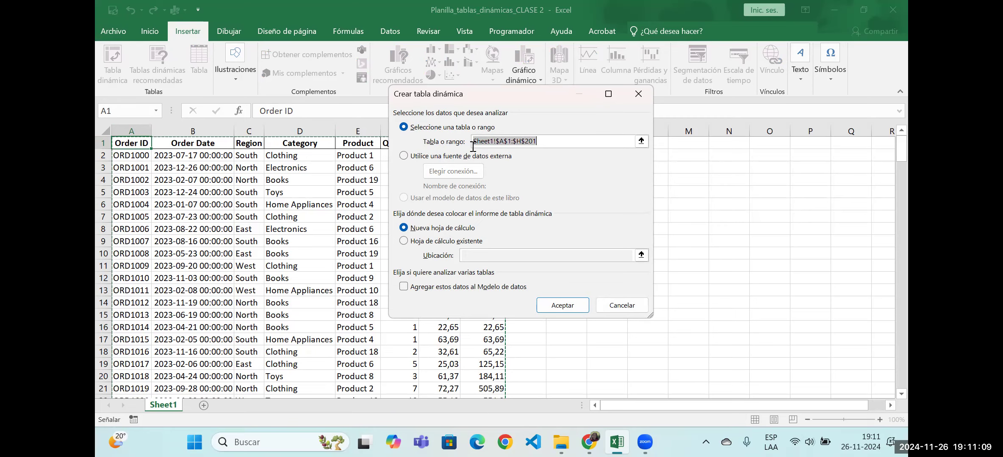
Step: Check the proposed source range Sheet1!$A$1:$H$201 against the order rows down past the end of the data
{"action": "scroll", "coordinate": [493, 330], "scroll_direction": "down", "scroll_amount": 9}
{"action": "scroll", "coordinate": [490, 345], "scroll_direction": "down", "scroll_amount": 20}
{"action": "scroll", "coordinate": [492, 341], "scroll_direction": "down", "scroll_amount": 11}
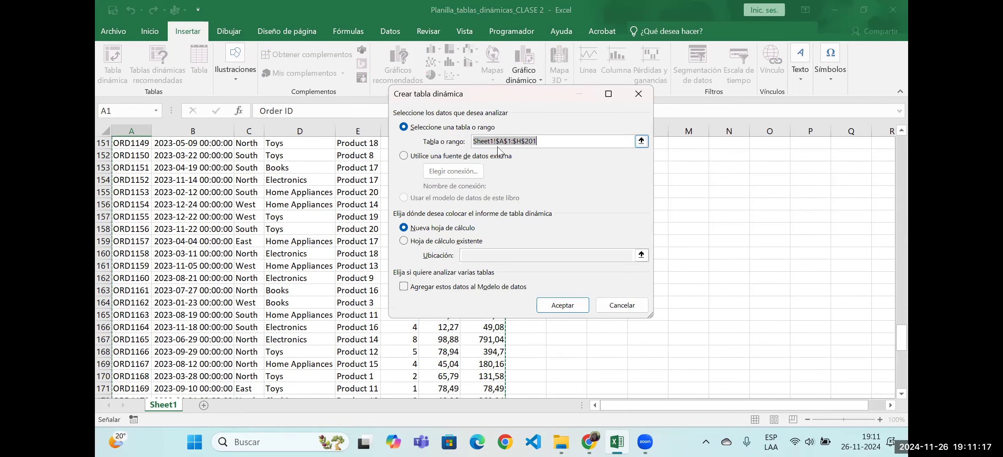
{"action": "scroll", "coordinate": [194, 278], "scroll_direction": "down", "scroll_amount": 19}
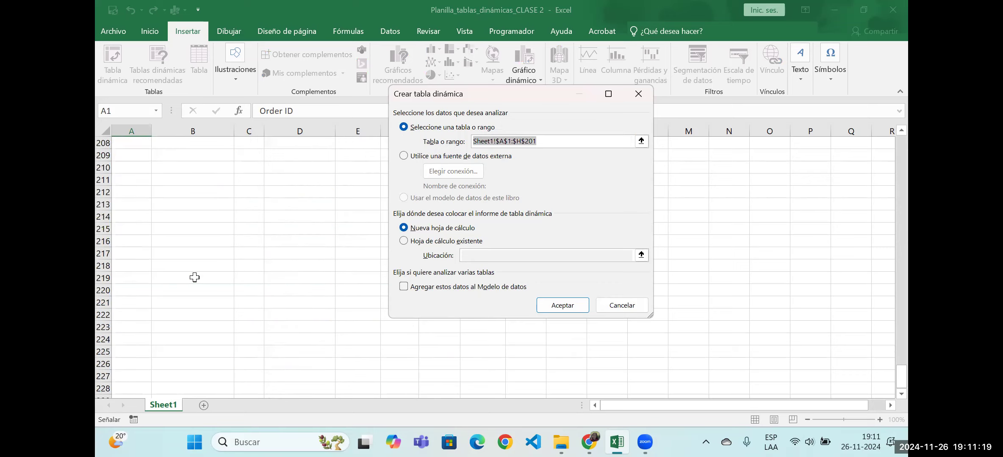
{"action": "scroll", "coordinate": [194, 277], "scroll_direction": "up", "scroll_amount": 20}
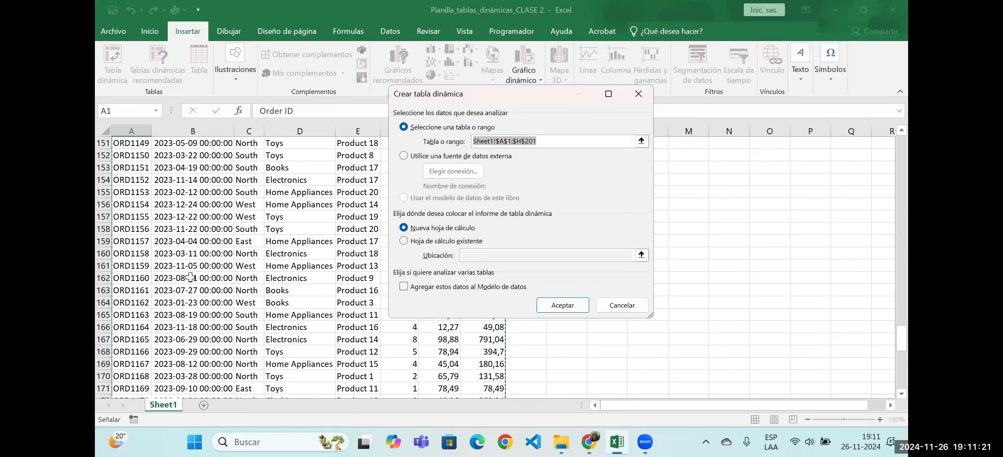
{"action": "scroll", "coordinate": [188, 276], "scroll_direction": "up", "scroll_amount": 20}
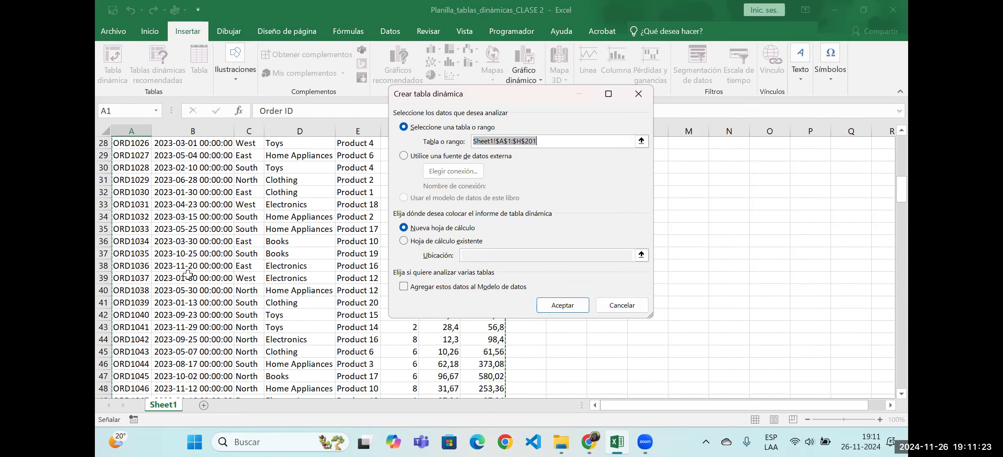
{"action": "scroll", "coordinate": [187, 275], "scroll_direction": "up", "scroll_amount": 3}
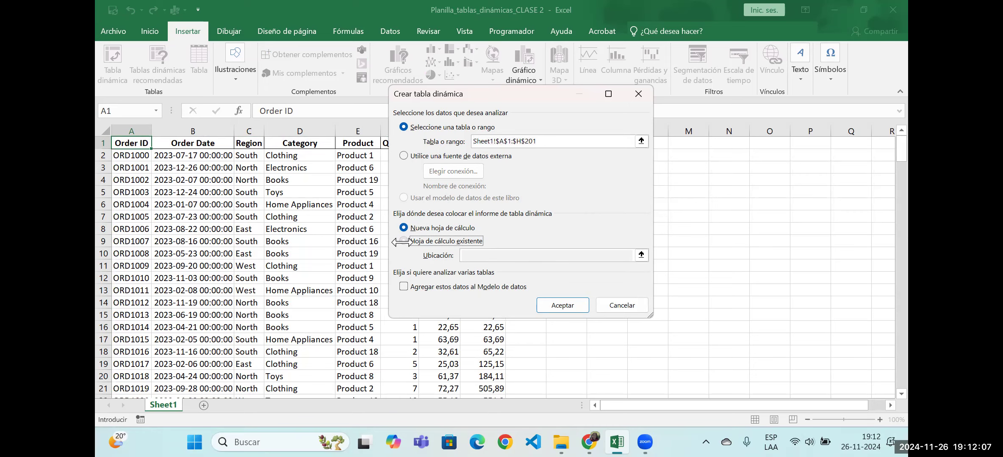
Step: Try setting the pivot table's location to cell M1 of the existing worksheet, and clear that location
{"action": "left_click", "coordinate": [403, 241]}
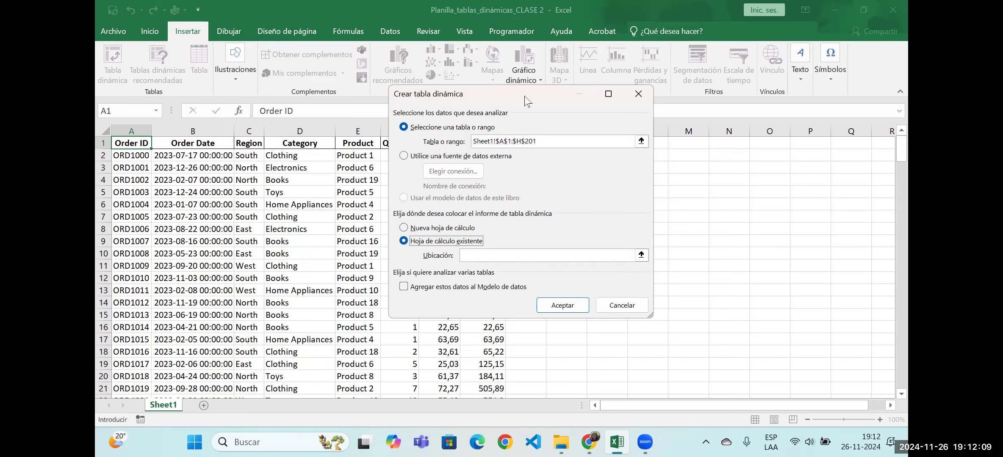
{"action": "left_click_drag", "start_coordinate": [524, 101], "coordinate": [362, 85]}
{"action": "left_click", "coordinate": [313, 240]}
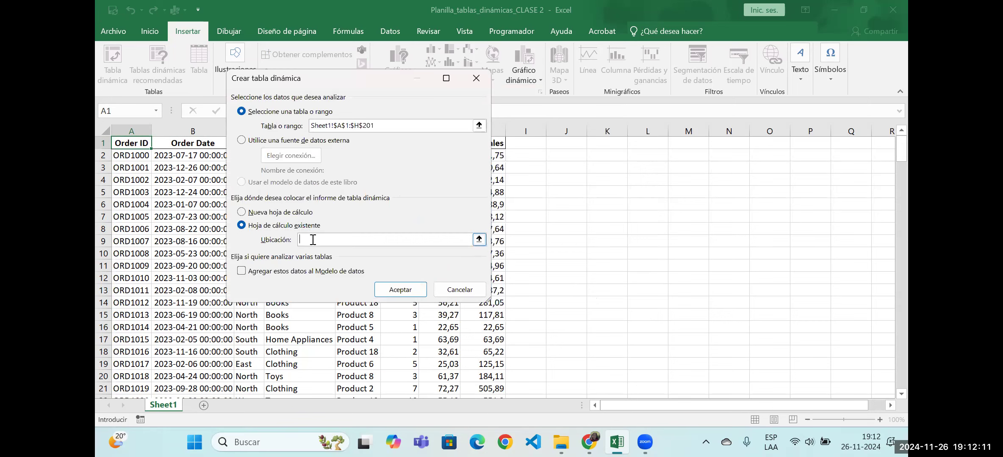
{"action": "left_click", "coordinate": [682, 144]}
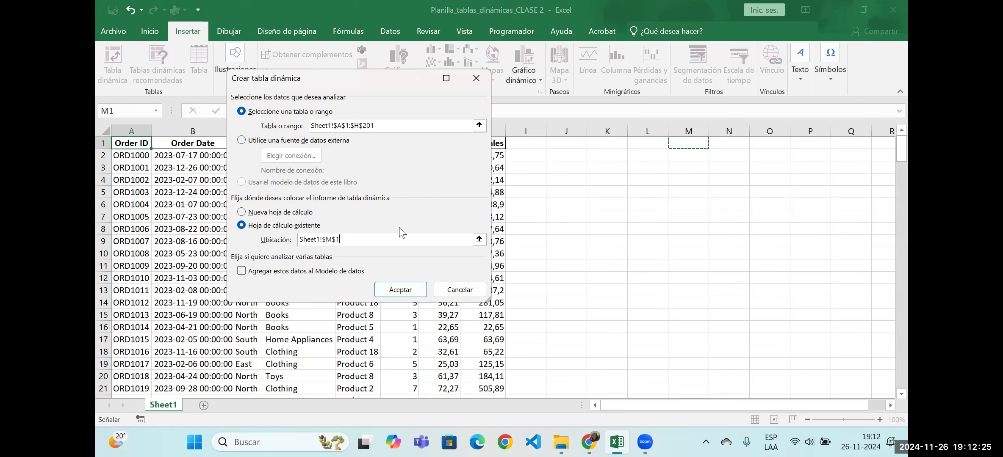
{"action": "left_click_drag", "start_coordinate": [388, 239], "coordinate": [276, 239]}
{"action": "key", "text": "BackSpace"}
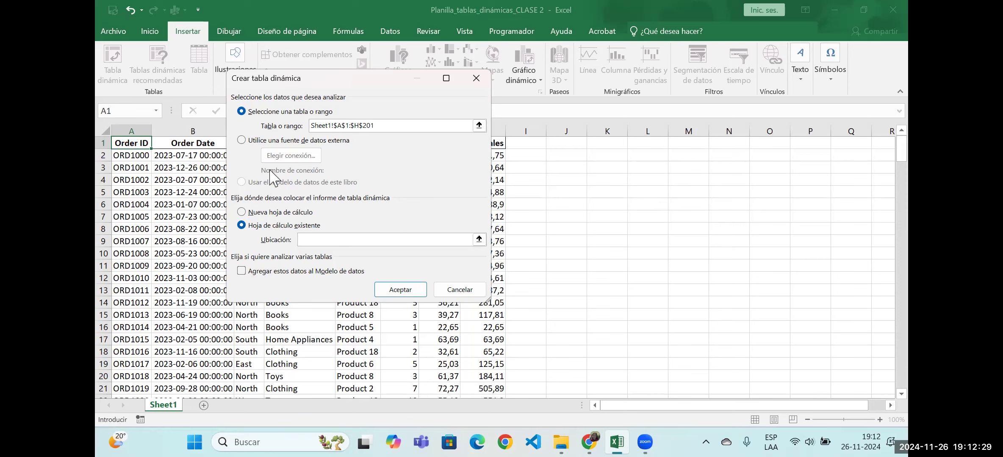
Step: Create the pivot table on a new worksheet
{"action": "left_click", "coordinate": [240, 216]}
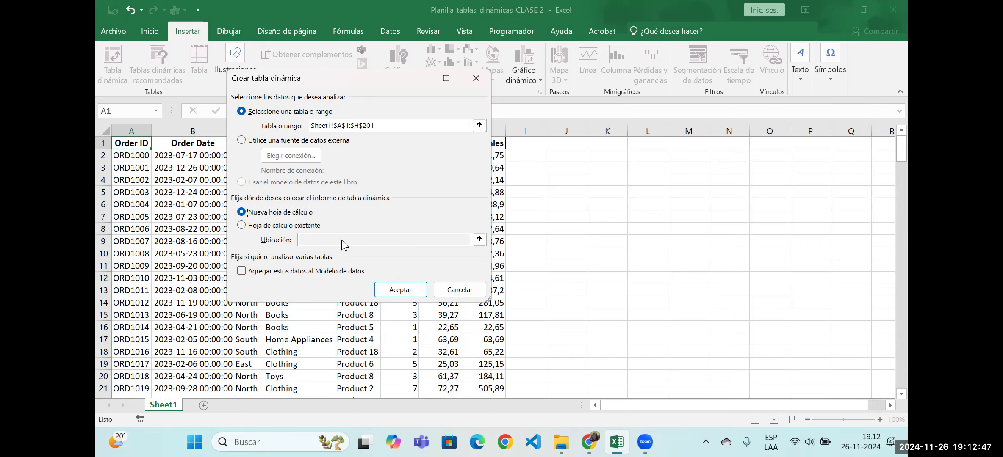
{"action": "left_click", "coordinate": [401, 291]}
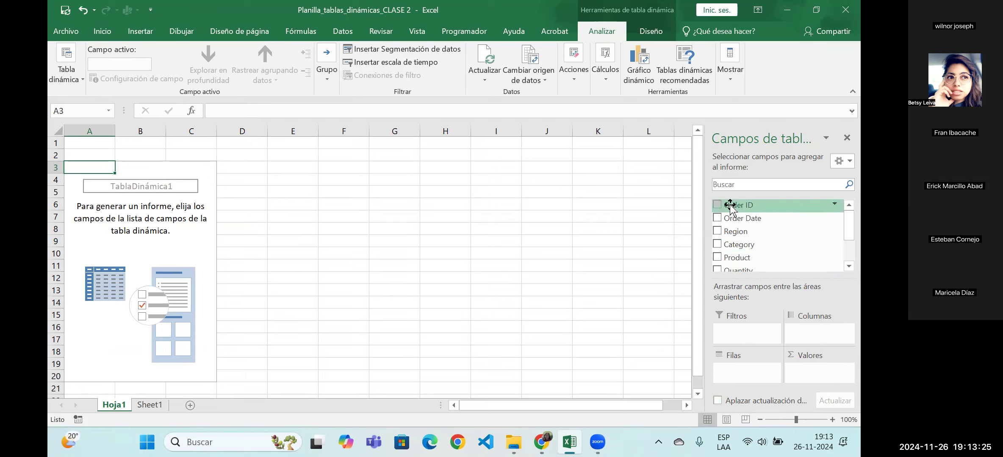
Step: Review the pivot table's show/hide options and widen the pivot table field list
{"action": "left_click_drag", "start_coordinate": [850, 223], "coordinate": [862, 186]}
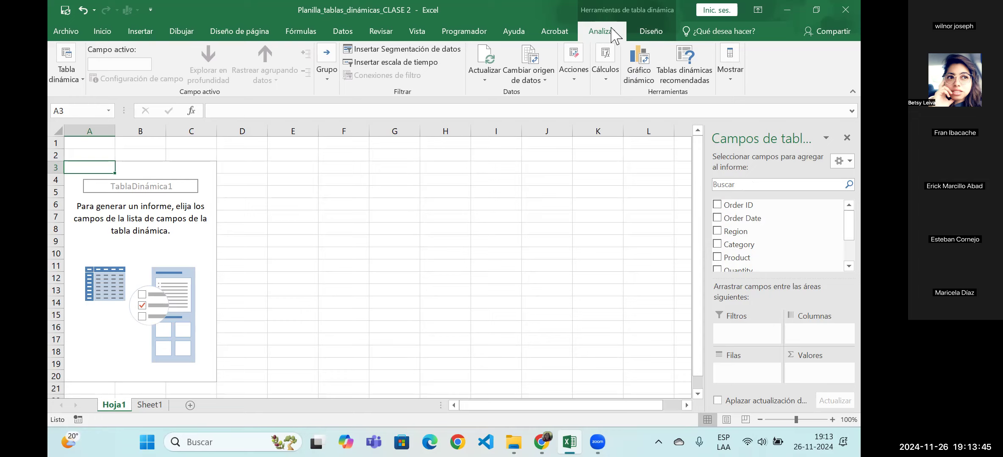
{"action": "left_click", "coordinate": [734, 83]}
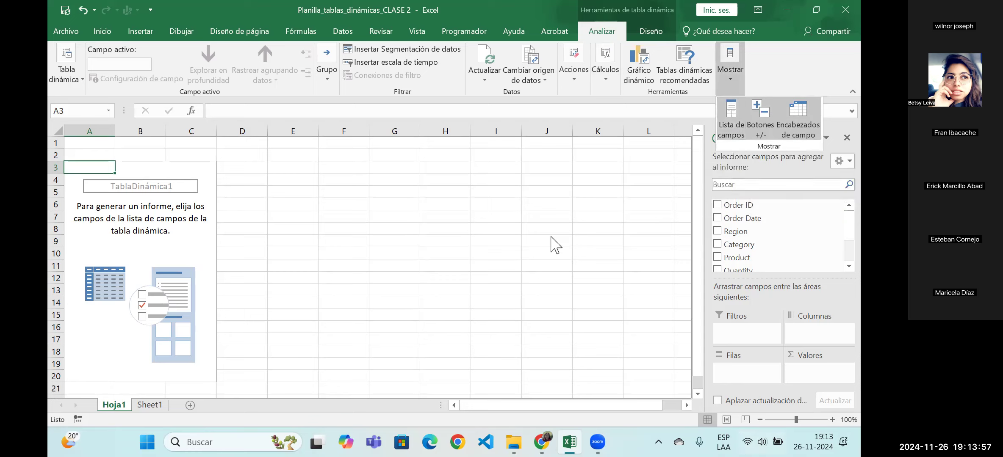
{"action": "left_click", "coordinate": [601, 223]}
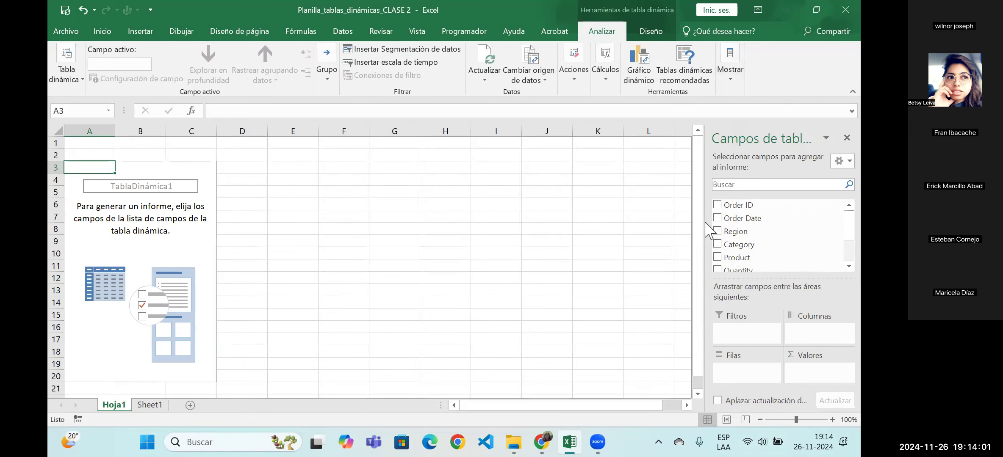
{"action": "left_click_drag", "start_coordinate": [706, 223], "coordinate": [676, 222]}
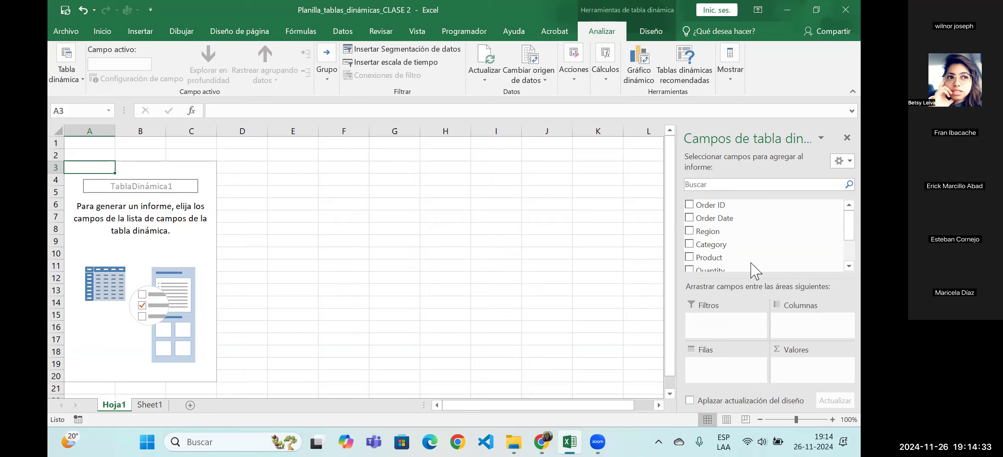
Step: Try Region as a report filter, view its selectable values, and remove the field from the pivot table
{"action": "left_click_drag", "start_coordinate": [719, 231], "coordinate": [734, 326]}
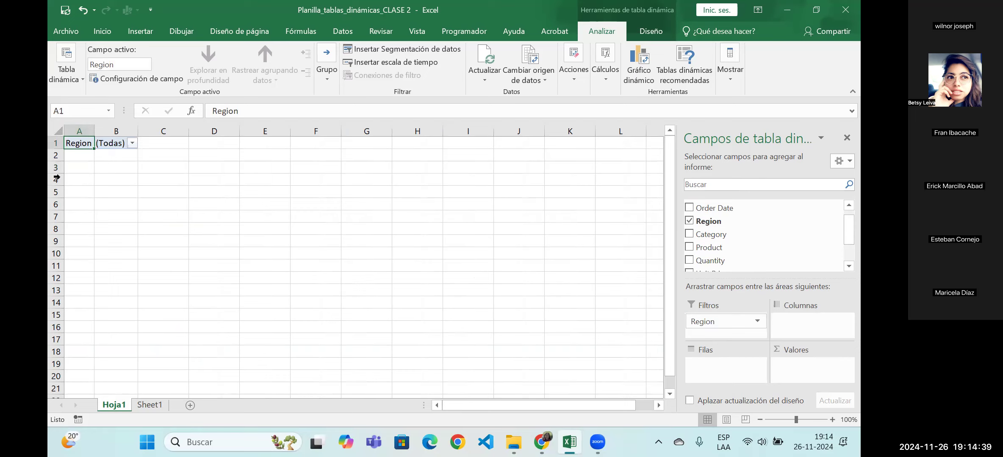
{"action": "left_click", "coordinate": [132, 143]}
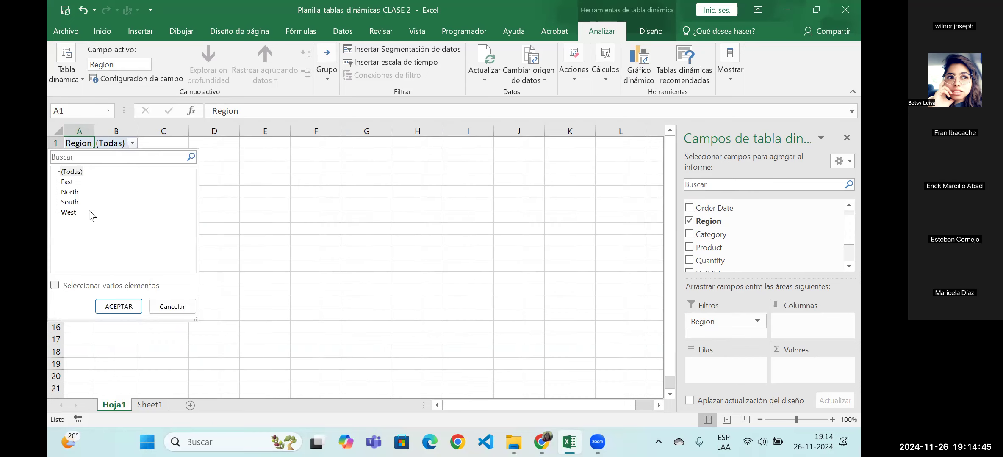
{"action": "left_click", "coordinate": [177, 307]}
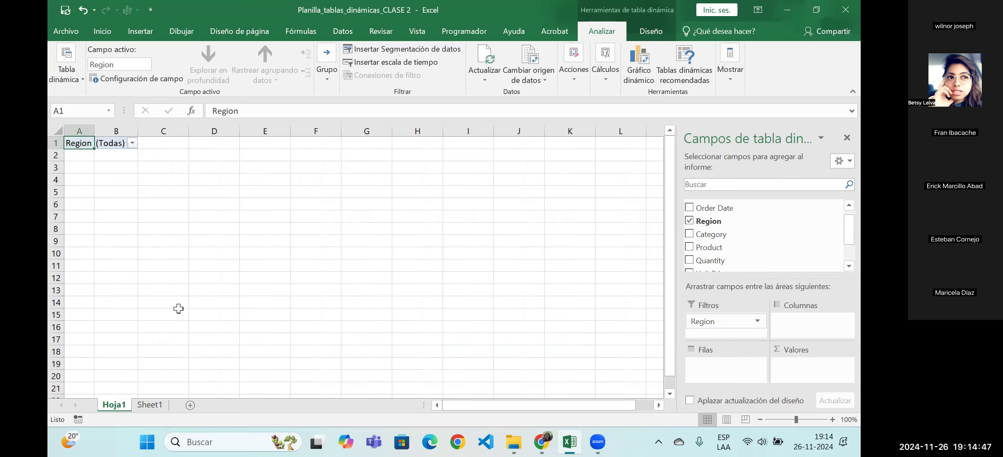
{"action": "left_click_drag", "start_coordinate": [717, 322], "coordinate": [736, 239]}
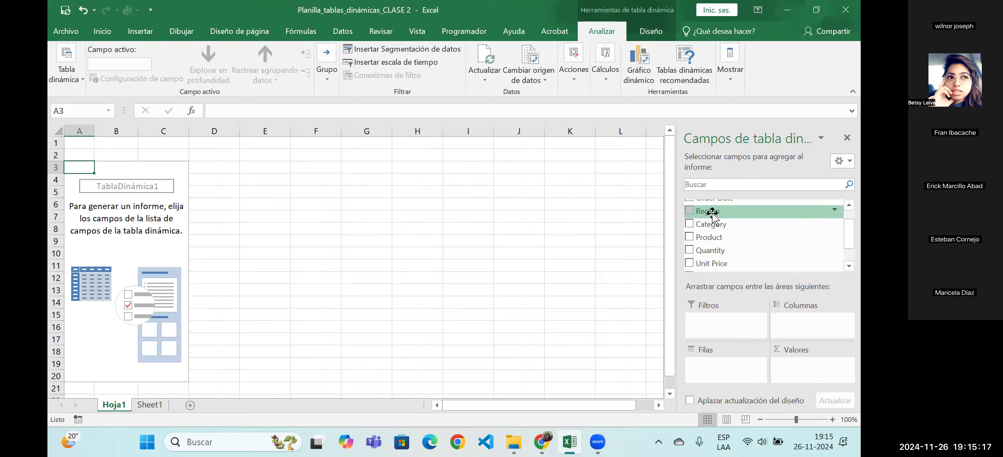
Step: Place the Region field in the pivot table's columns and inspect the region headings and the cells under North
{"action": "left_click_drag", "start_coordinate": [713, 214], "coordinate": [814, 324]}
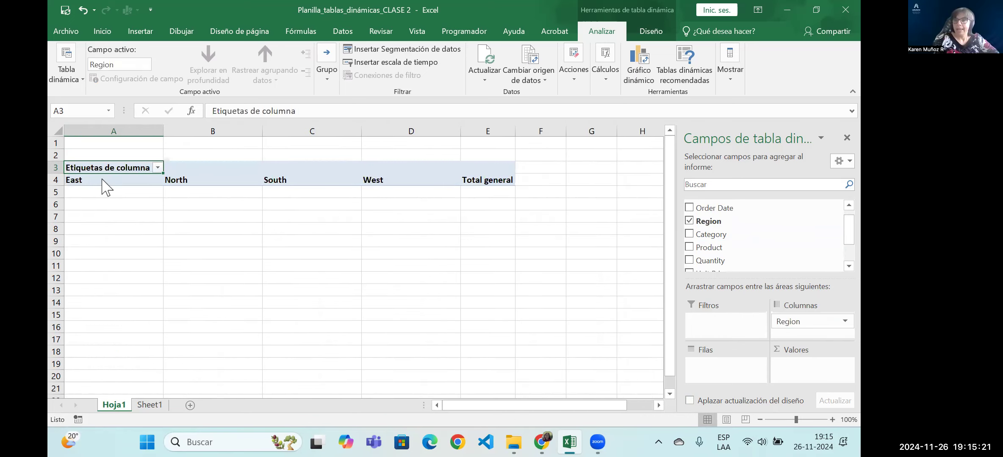
{"action": "left_click", "coordinate": [103, 179]}
{"action": "left_click", "coordinate": [183, 185]}
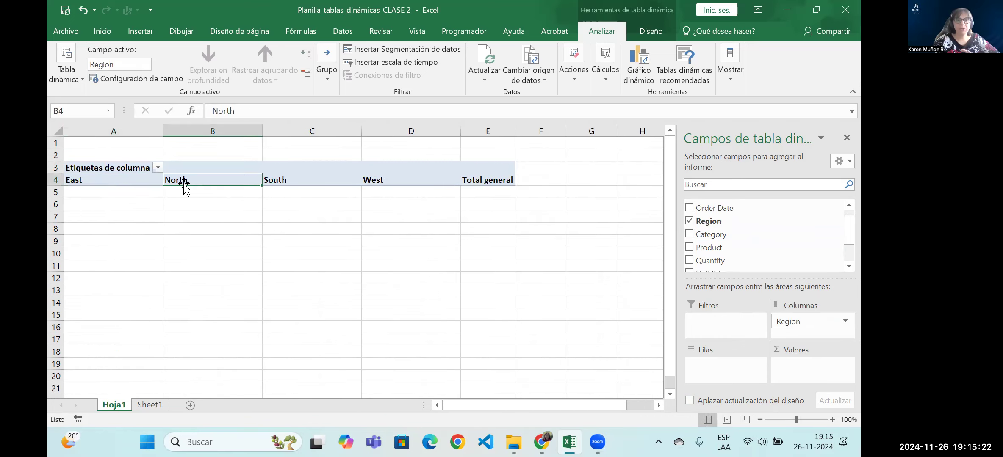
{"action": "left_click", "coordinate": [274, 183]}
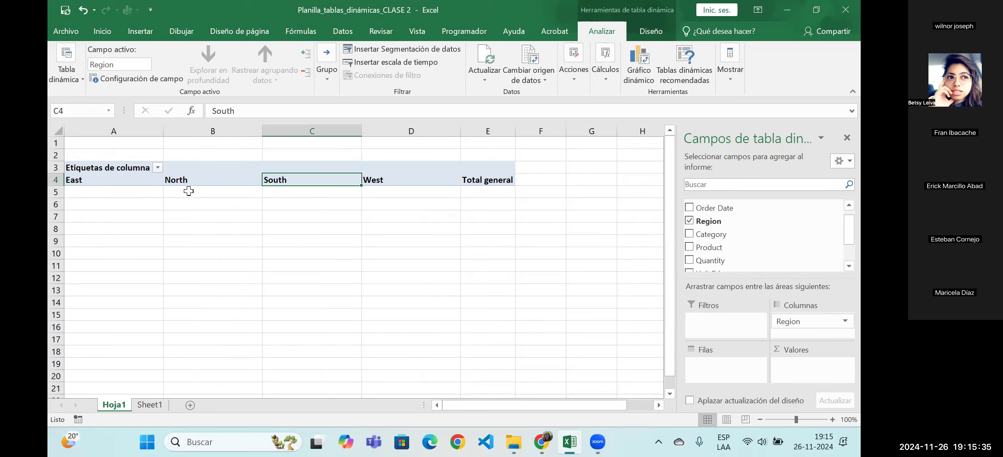
{"action": "left_click_drag", "start_coordinate": [189, 192], "coordinate": [190, 314]}
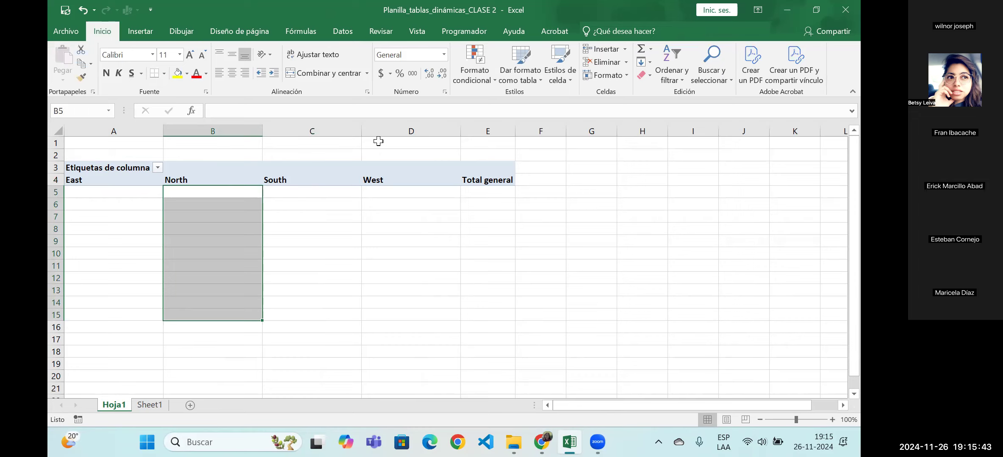
{"action": "left_click", "coordinate": [260, 238]}
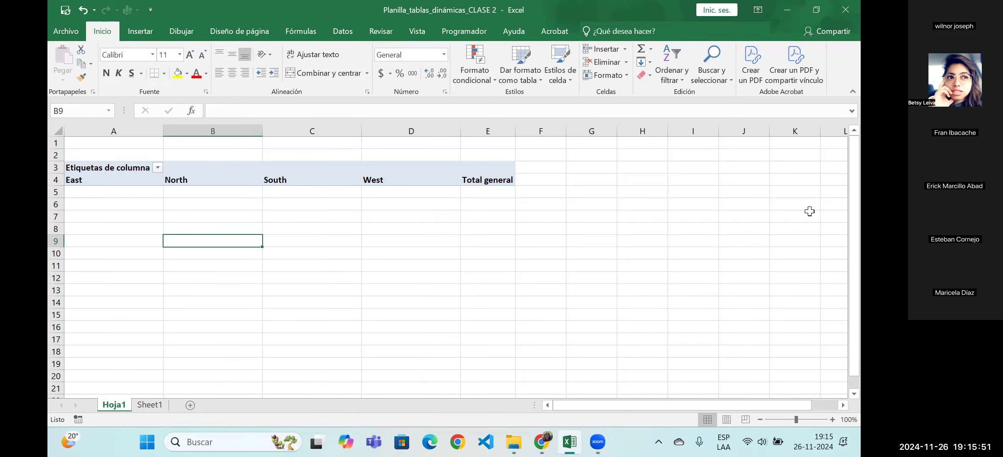
Step: Move the Region field from the pivot table's columns to its rows
{"action": "left_click", "coordinate": [218, 169]}
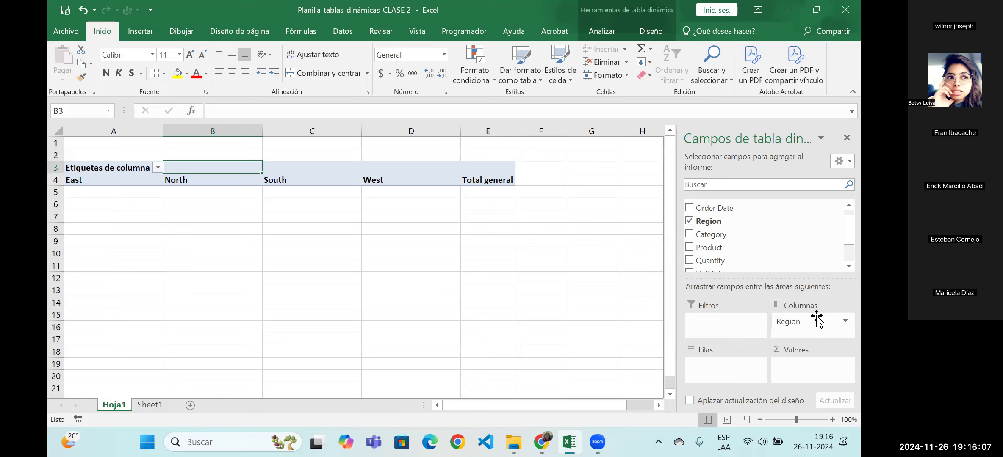
{"action": "left_click_drag", "start_coordinate": [814, 320], "coordinate": [724, 376]}
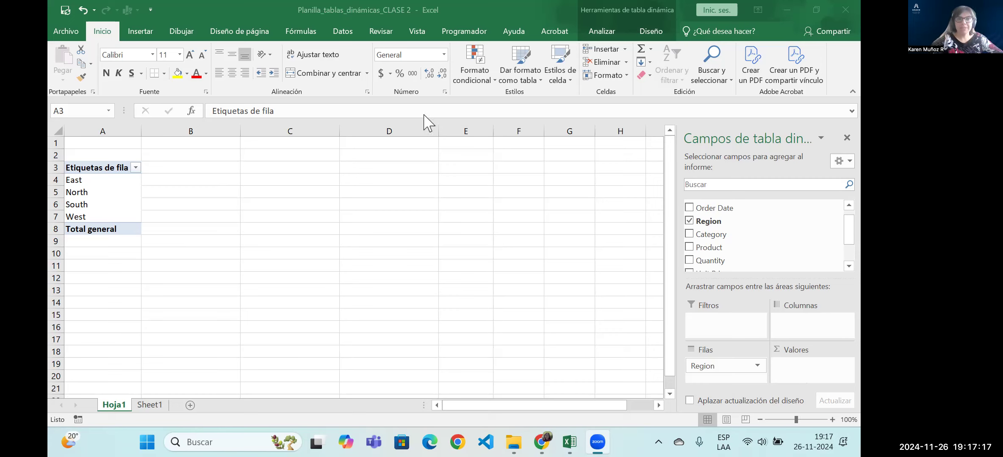
Step: Return to the source data on Sheet1 and select the empty cell J9 beside it
{"action": "left_click", "coordinate": [148, 407]}
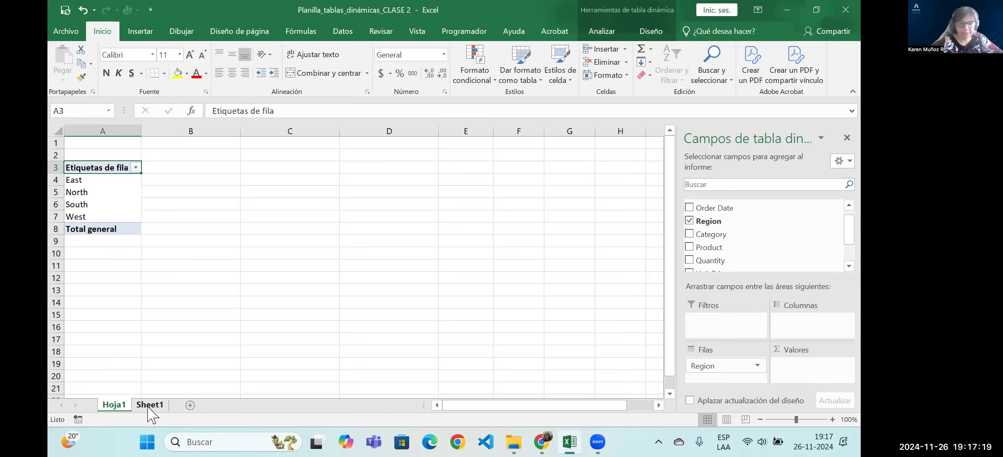
{"action": "left_click", "coordinate": [149, 406]}
{"action": "left_click", "coordinate": [532, 240]}
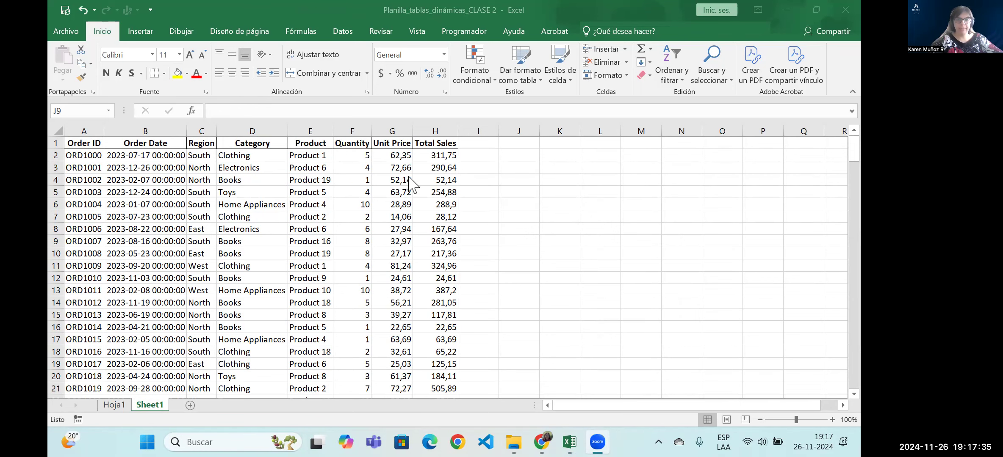
Step: Compare the Region rows of the pivot table on Hoja1 with the source data on Sheet1, finishing on Hoja1
{"action": "left_click", "coordinate": [122, 406]}
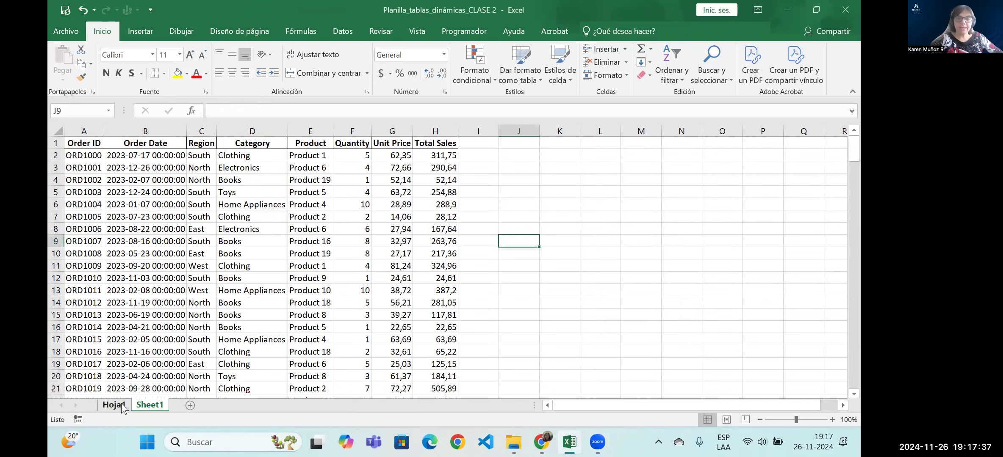
{"action": "left_click", "coordinate": [122, 407]}
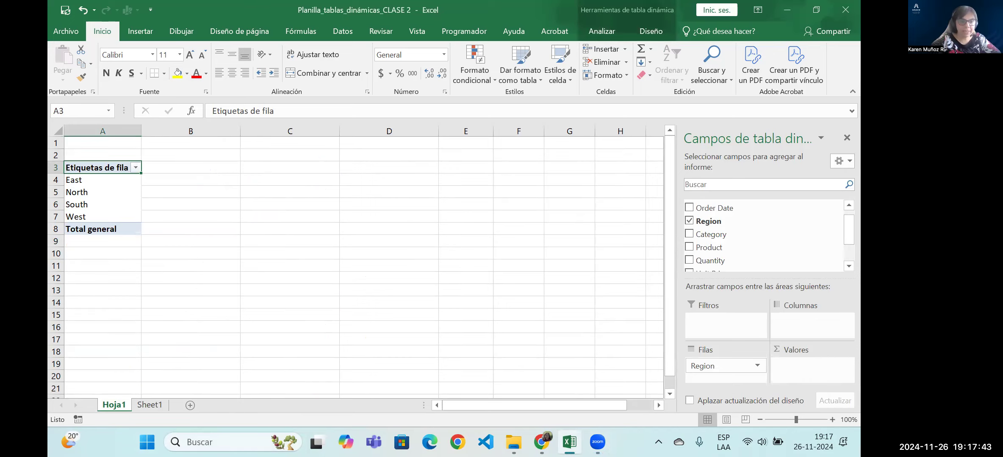
{"action": "left_click", "coordinate": [151, 405]}
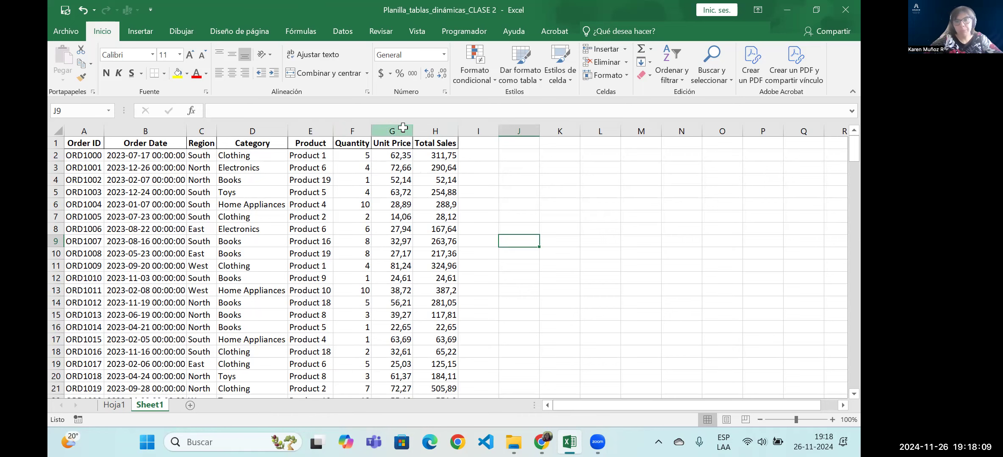
{"action": "left_click", "coordinate": [113, 406]}
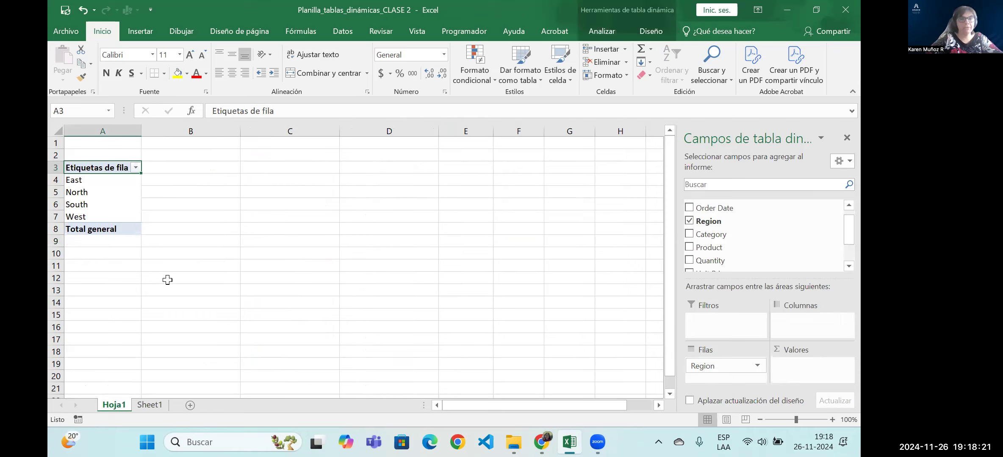
Step: Try the Region field in the pivot table's columns, and move it back to the rows
{"action": "left_click_drag", "start_coordinate": [739, 364], "coordinate": [787, 327]}
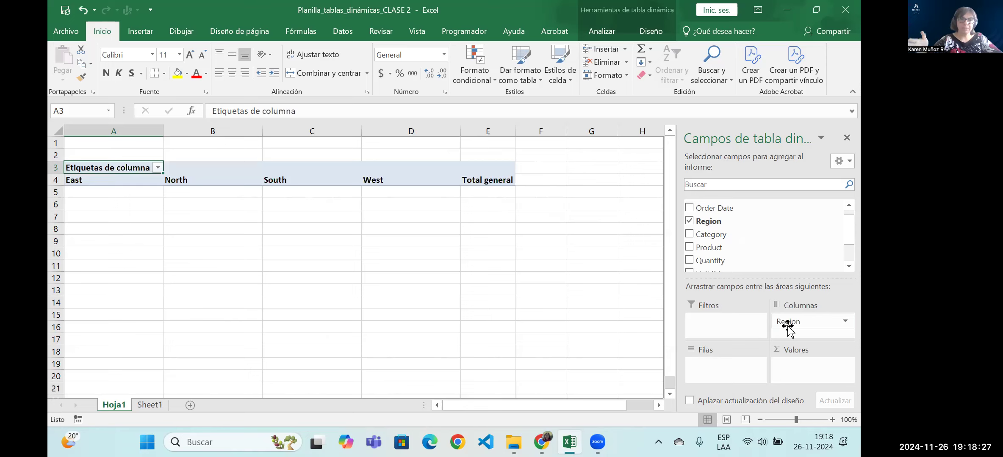
{"action": "left_click_drag", "start_coordinate": [787, 327], "coordinate": [713, 371]}
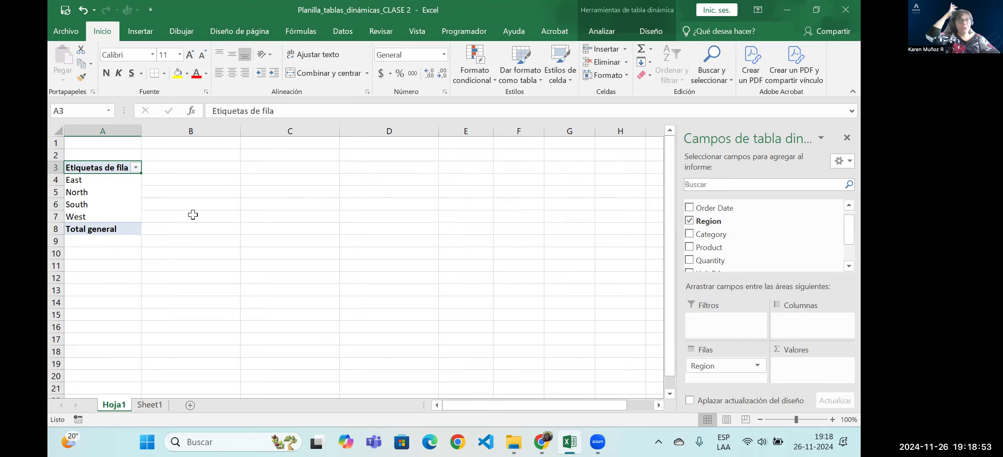
Step: Review the Quantity values F2:F19 in the source data on Sheet1, and return to the pivot table on Hoja1
{"action": "left_click", "coordinate": [163, 406]}
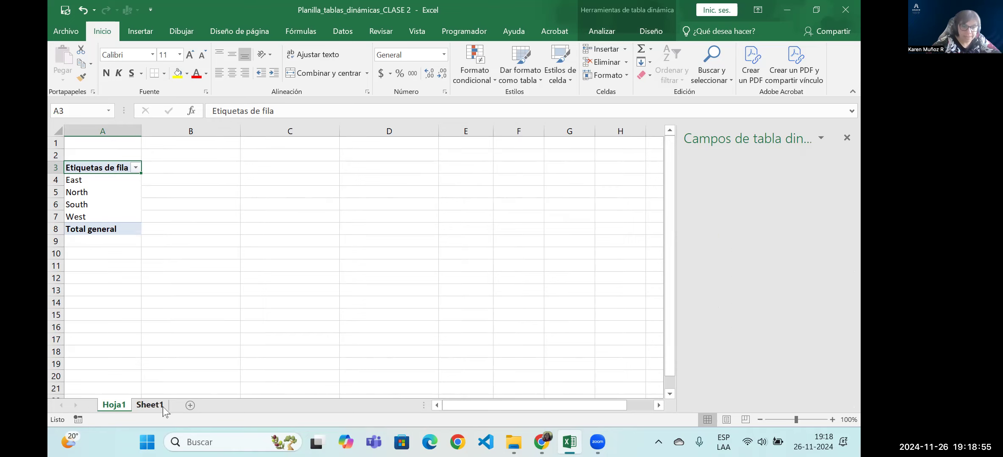
{"action": "left_click_drag", "start_coordinate": [360, 158], "coordinate": [342, 365]}
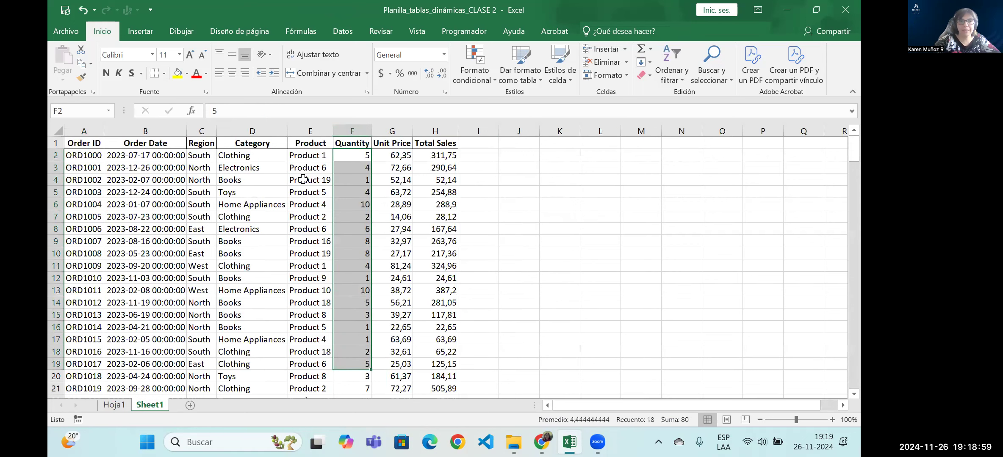
{"action": "left_click", "coordinate": [114, 405]}
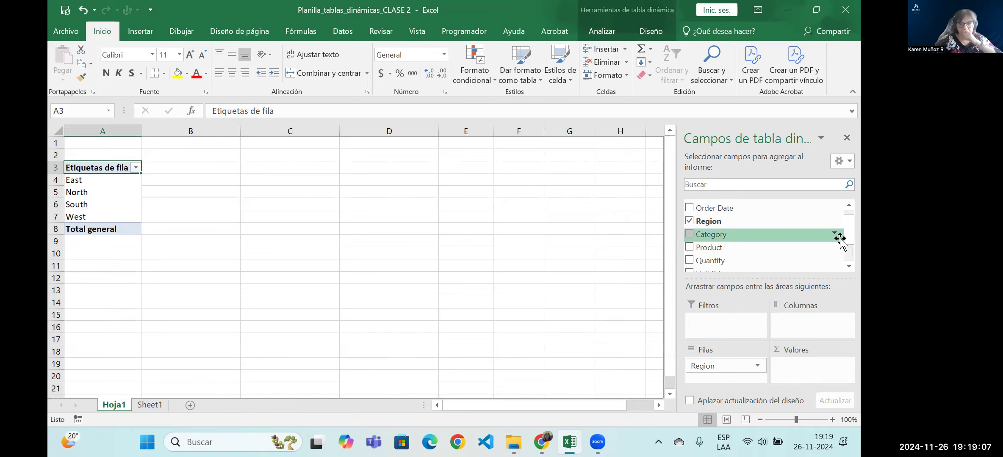
Step: Add the Quantity field to the pivot table's values so it is summed per region
{"action": "scroll", "coordinate": [849, 236], "scroll_direction": "down", "scroll_amount": 1}
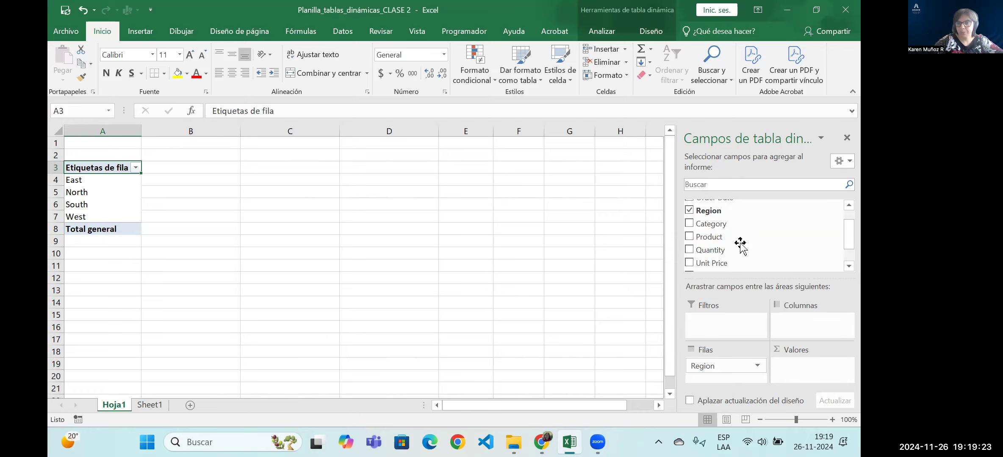
{"action": "left_click_drag", "start_coordinate": [735, 250], "coordinate": [814, 306]}
{"action": "left_click_drag", "start_coordinate": [817, 367], "coordinate": [817, 370]}
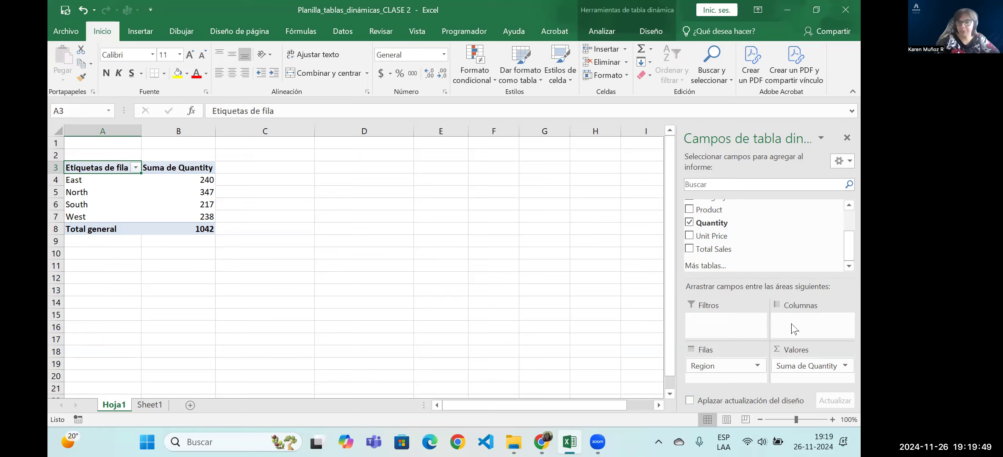
Step: Try to replace the custom name of the summed Quantity field in its value field settings
{"action": "left_click", "coordinate": [845, 367]}
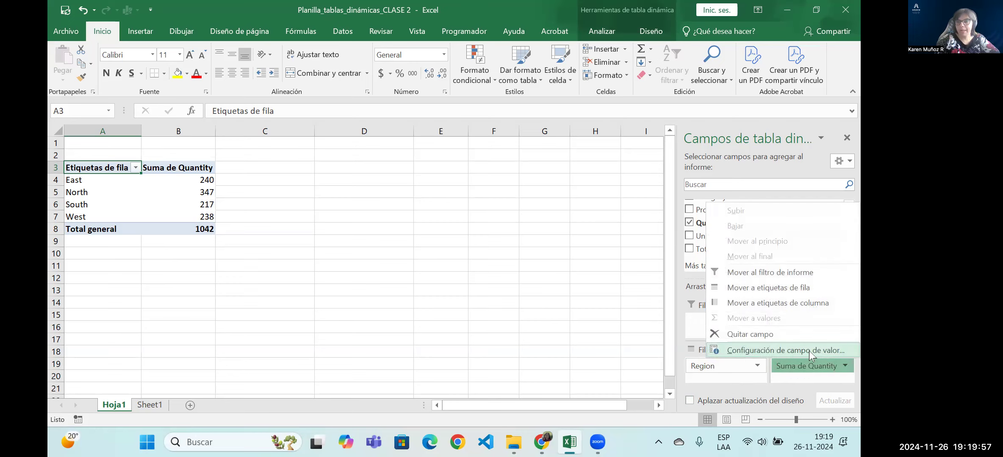
{"action": "left_click", "coordinate": [764, 355]}
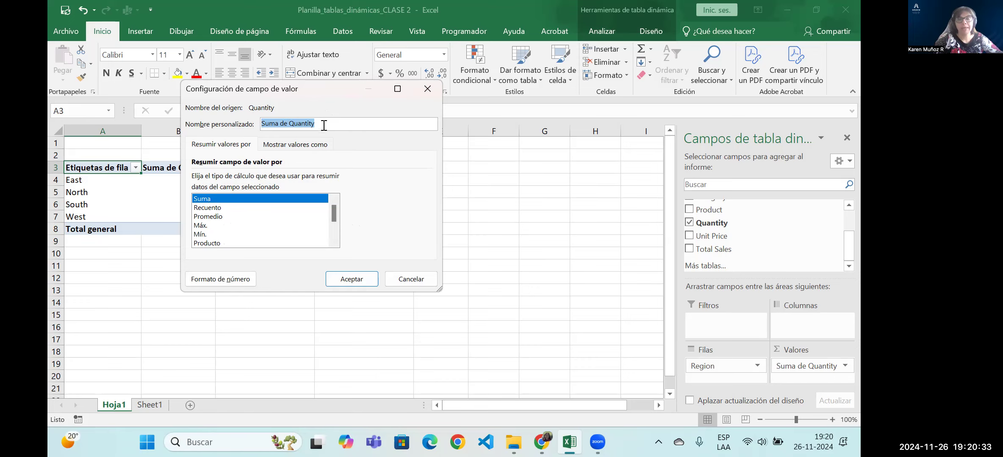
{"action": "left_click_drag", "start_coordinate": [324, 125], "coordinate": [250, 124]}
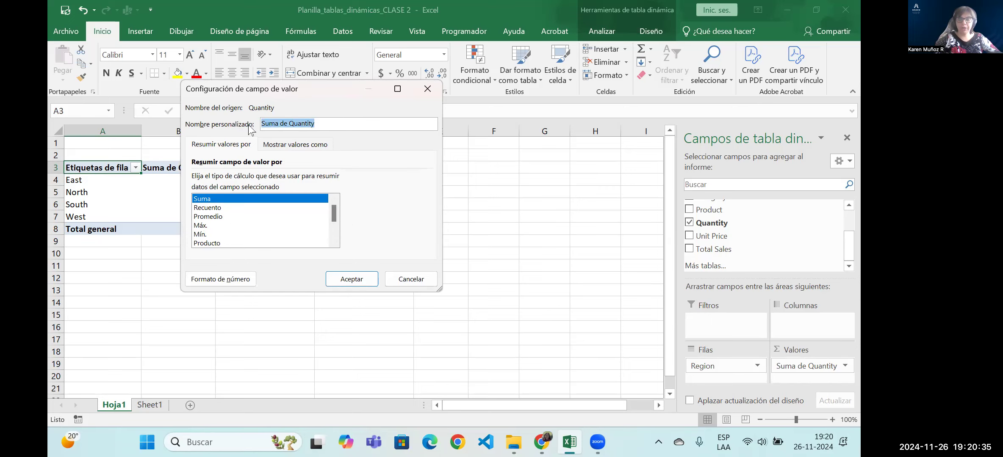
{"action": "key", "text": "BackSpace"}
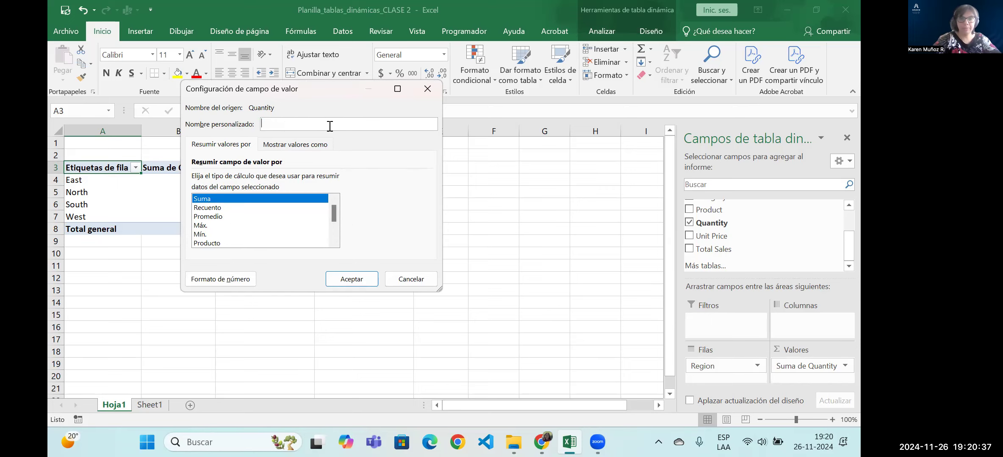
{"action": "type", "text": "t"}
{"action": "key", "text": "Return"}
{"action": "type", "text": "ot"}
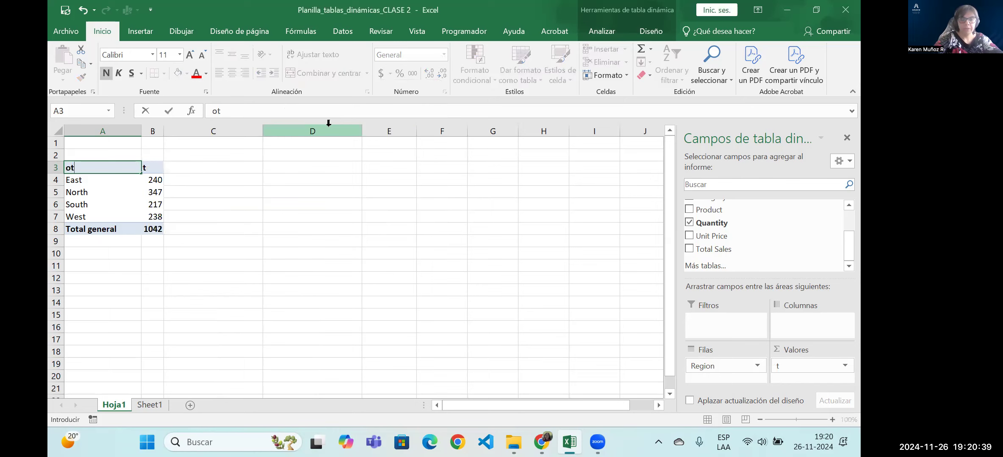
{"action": "key", "text": "Tab"}
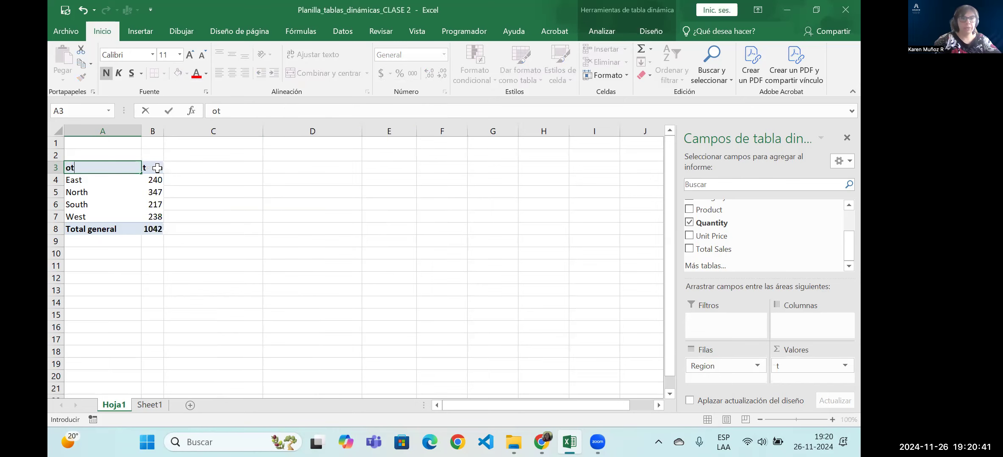
Step: Set the custom name of the summed Quantity value field to Cantidad Vendida
{"action": "left_click", "coordinate": [844, 369]}
{"action": "left_click", "coordinate": [786, 350]}
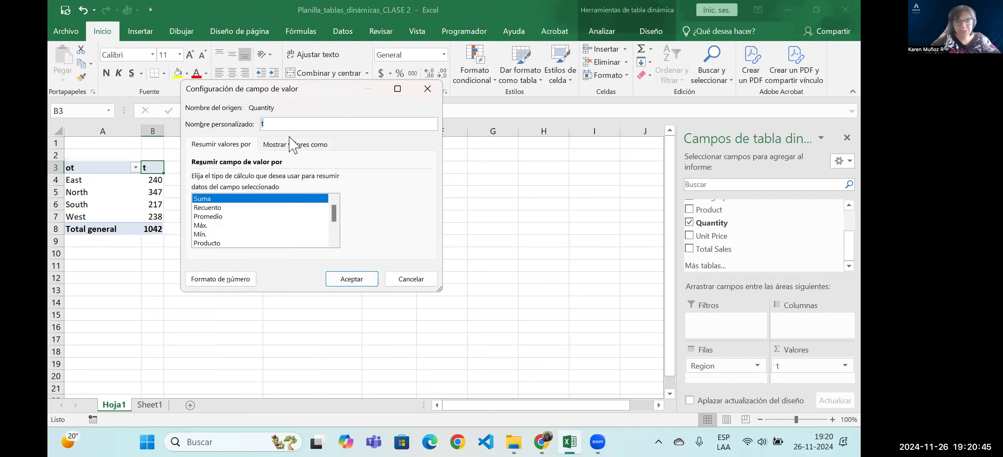
{"action": "key", "text": "BackSpace"}
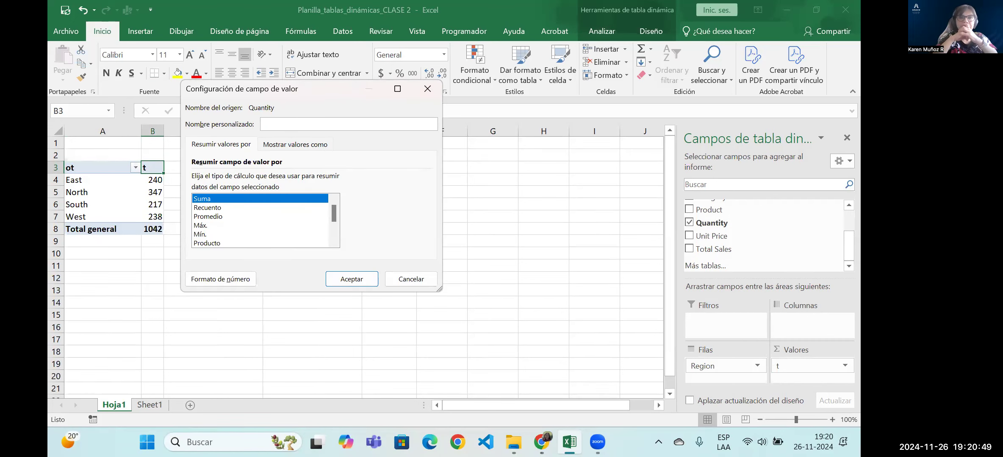
{"action": "type", "text": "Cantidad Vendida"}
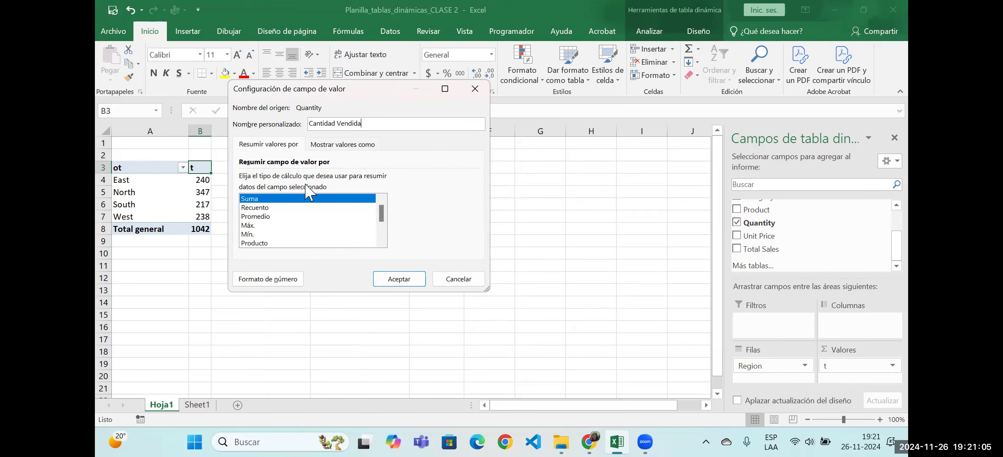
{"action": "left_click", "coordinate": [398, 279]}
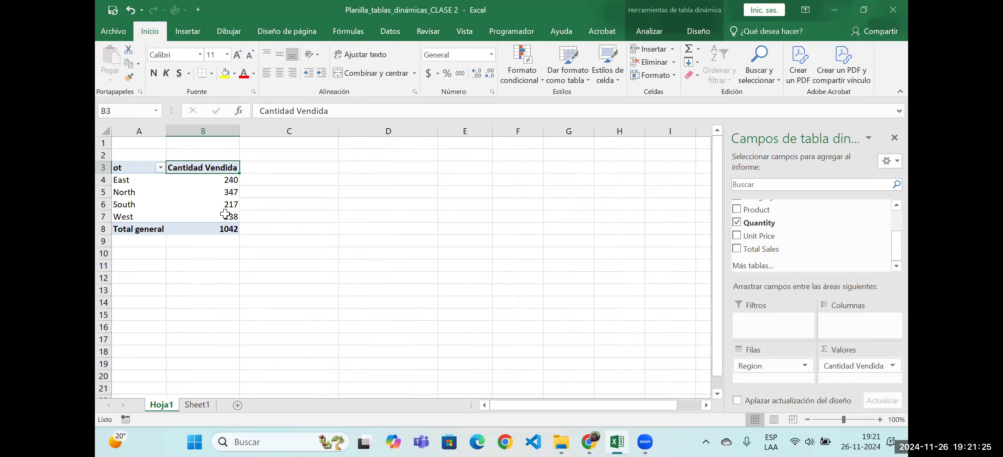
Step: Rename the pivot table's row label heading in cell A3 as Región
{"action": "mouse_move", "coordinate": [225, 215]}
{"action": "left_click", "coordinate": [136, 168]}
{"action": "double_click", "coordinate": [159, 169]}
{"action": "key", "text": "BackSpace"}
{"action": "type", "text": "Región"}
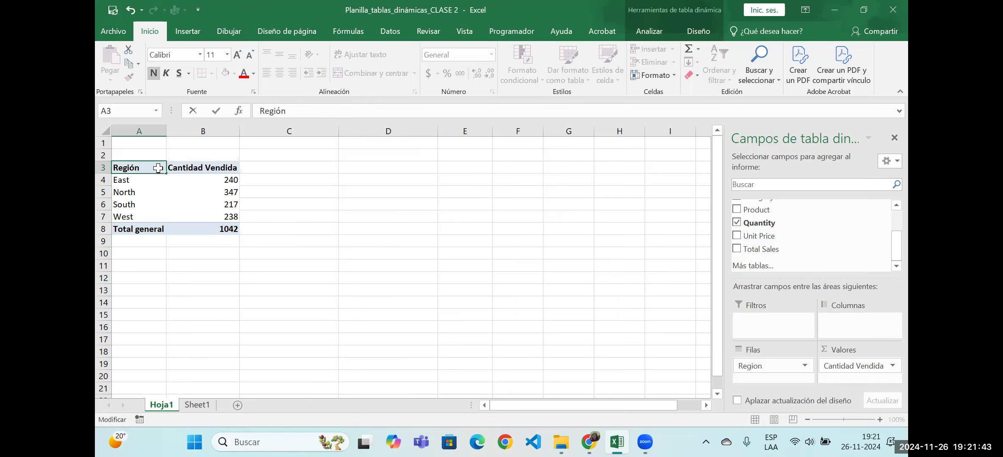
{"action": "left_click", "coordinate": [184, 279]}
Step: Add Quantity a second time to the pivot table's values, and enlarge the area section of the field list
{"action": "left_click", "coordinate": [205, 190]}
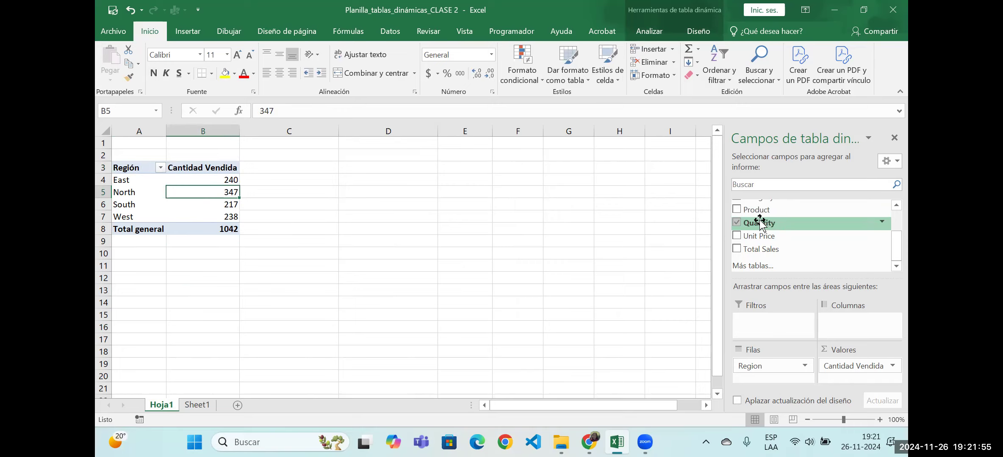
{"action": "left_click_drag", "start_coordinate": [760, 224], "coordinate": [856, 377]}
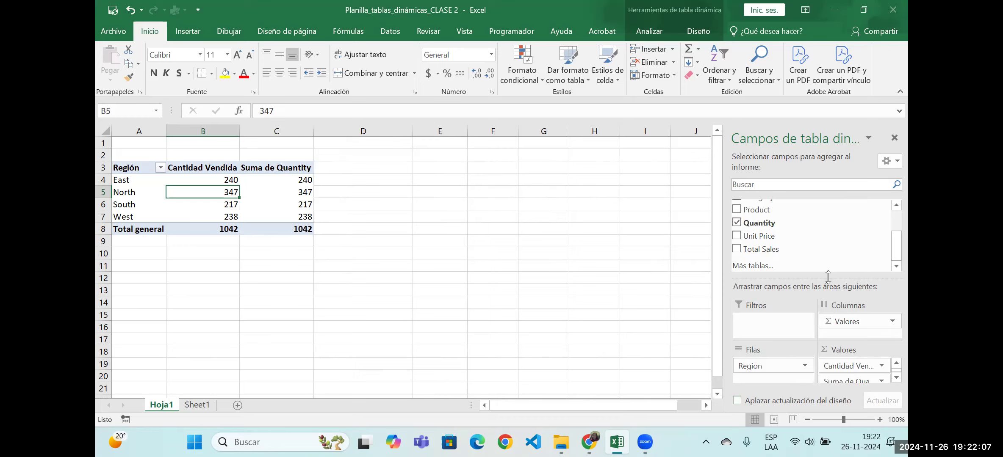
{"action": "left_click_drag", "start_coordinate": [828, 279], "coordinate": [827, 244]}
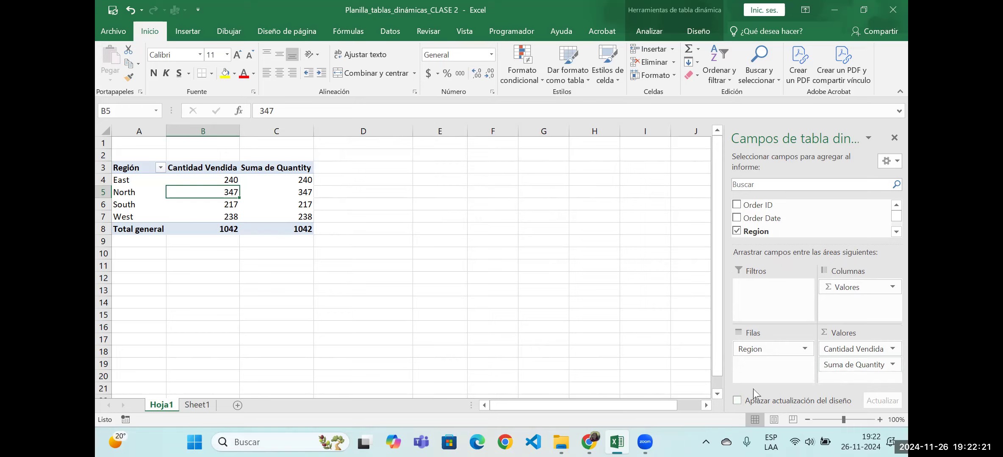
Step: Choose Promedio as the summary calculation for the second Quantity value field in its value field settings
{"action": "left_click", "coordinate": [894, 369]}
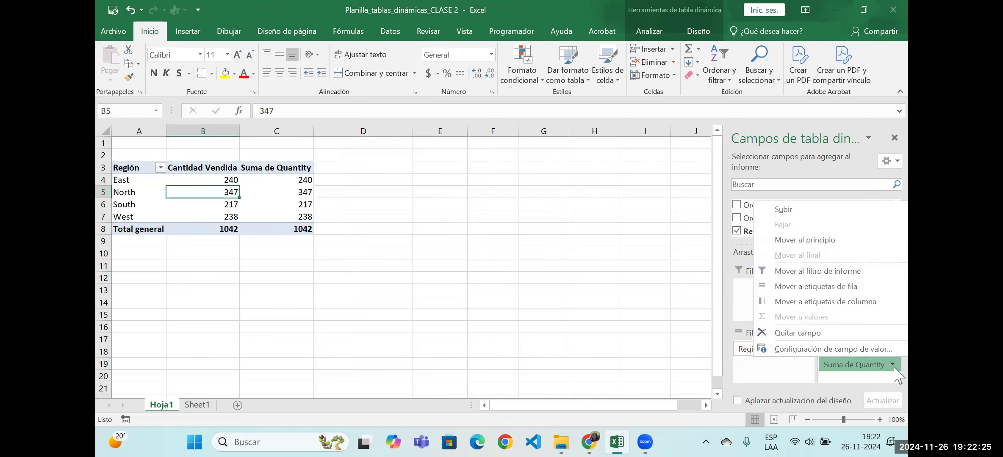
{"action": "left_click", "coordinate": [844, 349]}
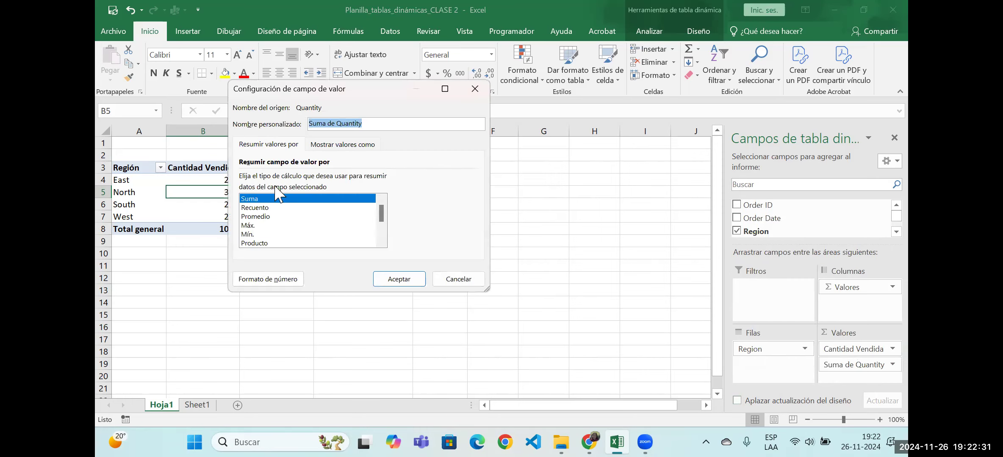
{"action": "left_click", "coordinate": [257, 216]}
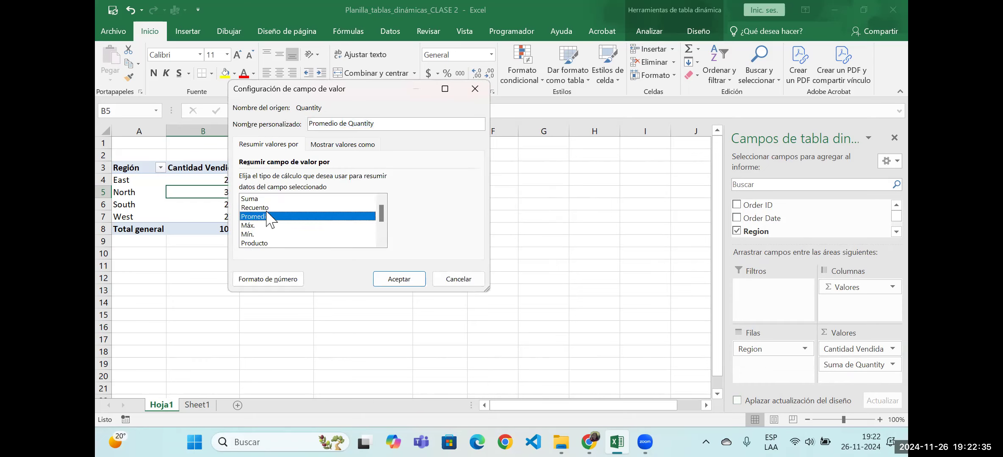
Step: Set the averaged field's custom name to "Promedio cant. vend." and apply the value field settings
{"action": "left_click", "coordinate": [390, 125]}
{"action": "key", "text": "BackSpace"}
{"action": "key", "text": "BackSpace"}
{"action": "key", "text": "BackSpace"}
{"action": "key", "text": "BackSpace"}
{"action": "key", "text": "BackSpace"}
{"action": "type", "text": "end"}
{"action": "left_click", "coordinate": [274, 218]}
{"action": "left_click_drag", "start_coordinate": [339, 124], "coordinate": [384, 125]}
{"action": "type", "text": "cant. vendi"}
{"action": "left_click", "coordinate": [408, 278]}
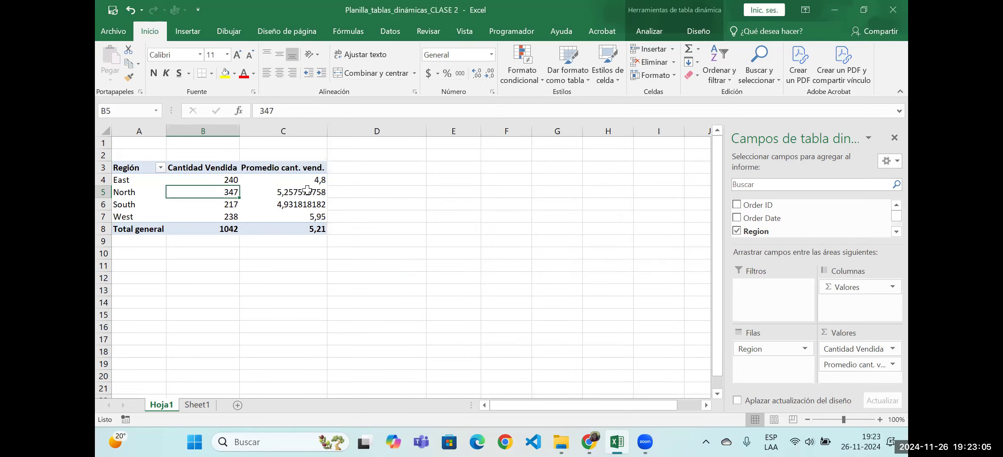
Step: Inspect the average quantity values for East and North in the Promedio cant. vend. column
{"action": "mouse_move", "coordinate": [308, 208]}
{"action": "mouse_move", "coordinate": [301, 187]}
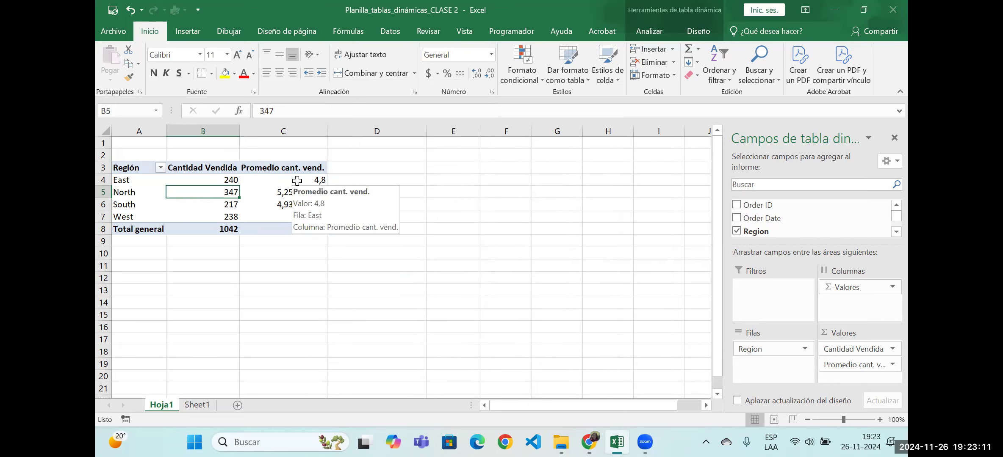
{"action": "left_click", "coordinate": [296, 181]}
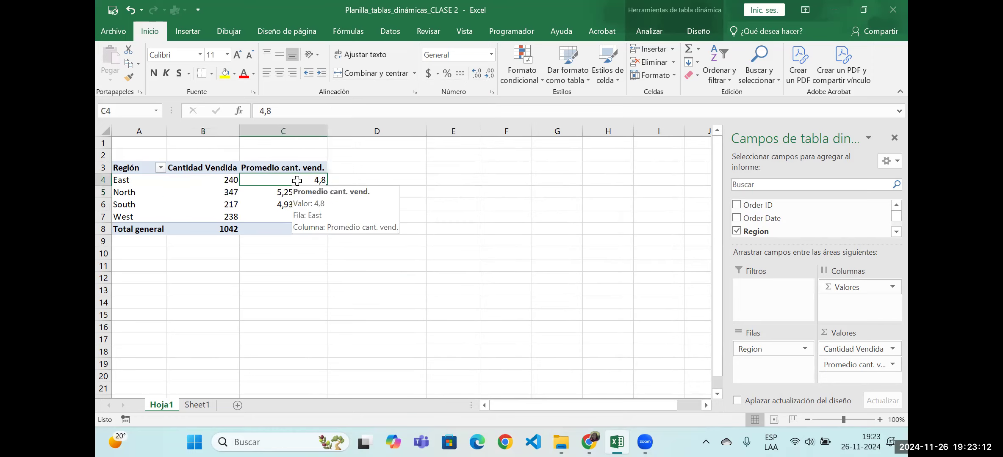
{"action": "left_click", "coordinate": [299, 278]}
{"action": "left_click", "coordinate": [278, 192]}
{"action": "left_click", "coordinate": [280, 180]}
{"action": "mouse_move", "coordinate": [280, 180]}
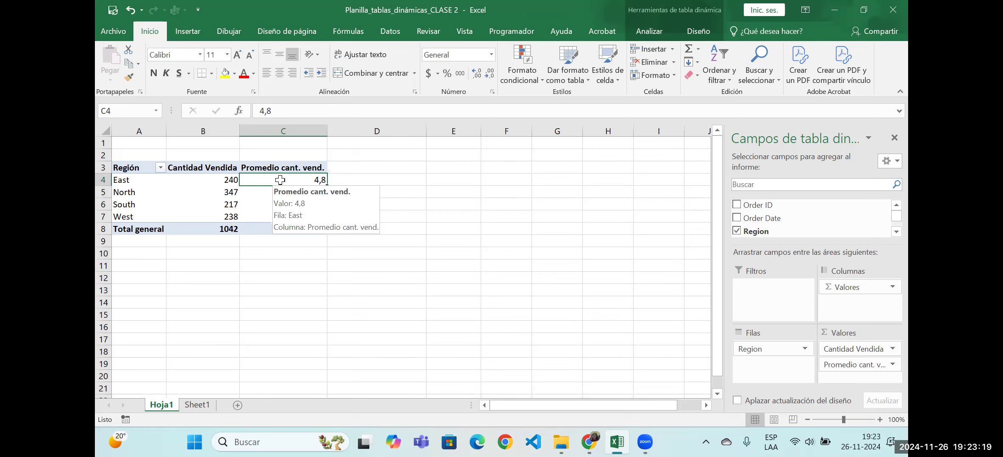
{"action": "left_click_drag", "start_coordinate": [280, 180], "coordinate": [281, 229]}
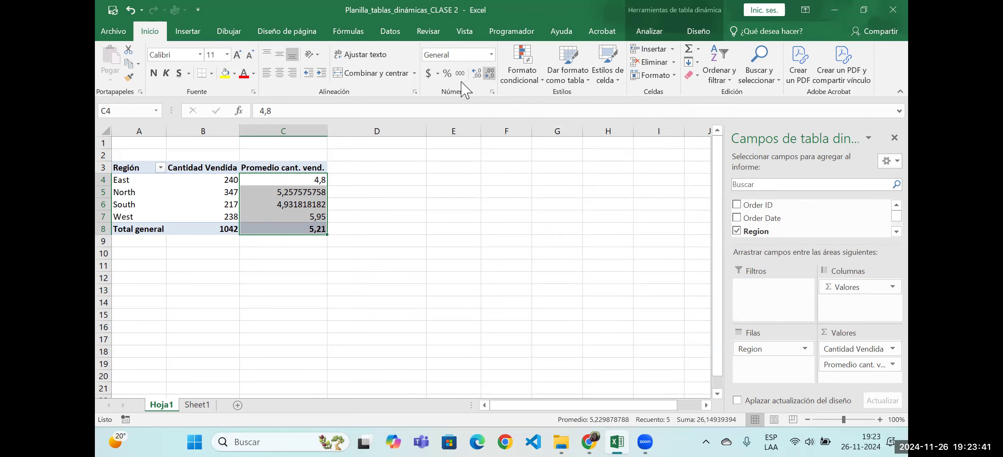
{"action": "left_click", "coordinate": [493, 92]}
{"action": "left_click", "coordinate": [443, 331]}
Step: Format the Promedio cant. vend. value field as Número with 0 decimal places through its value field settings
{"action": "left_click", "coordinate": [892, 367]}
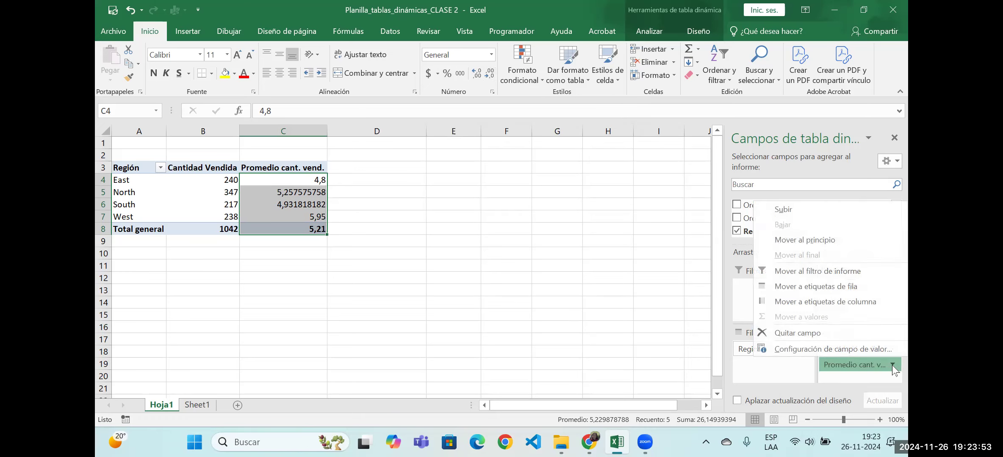
{"action": "left_click", "coordinate": [842, 350]}
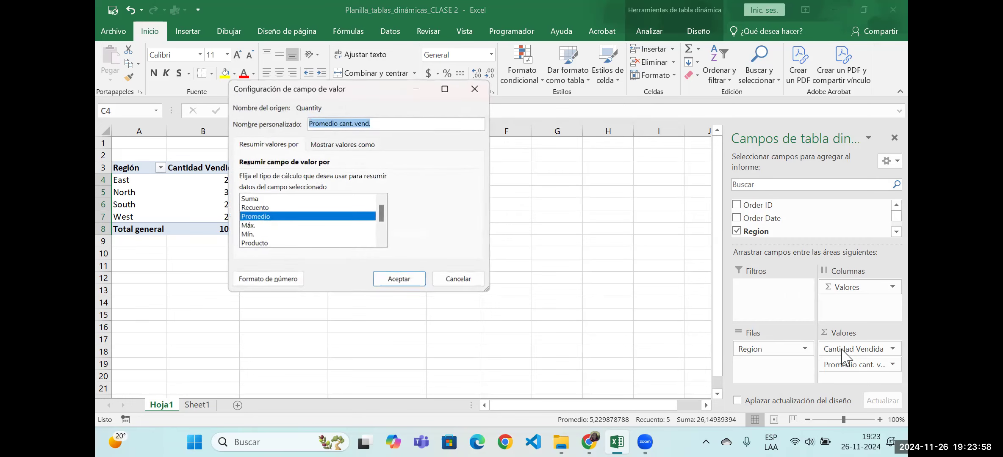
{"action": "left_click", "coordinate": [283, 282]}
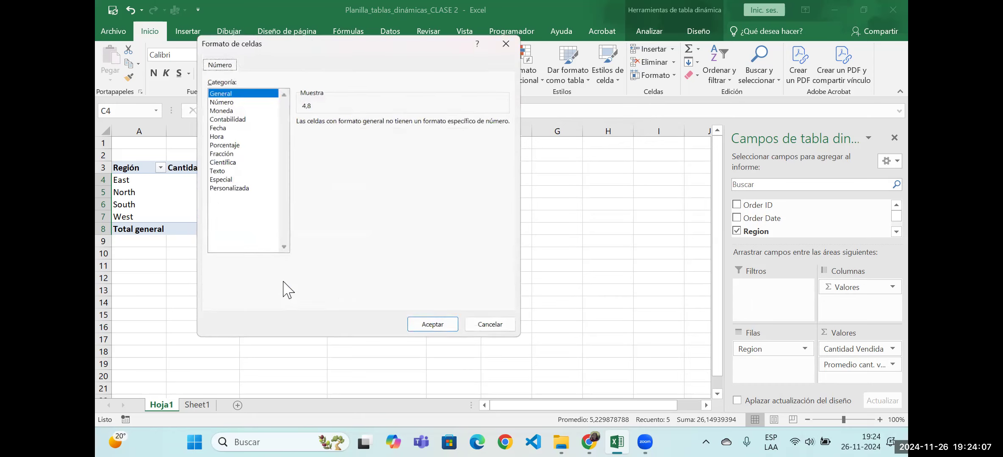
{"action": "left_click", "coordinate": [227, 100]}
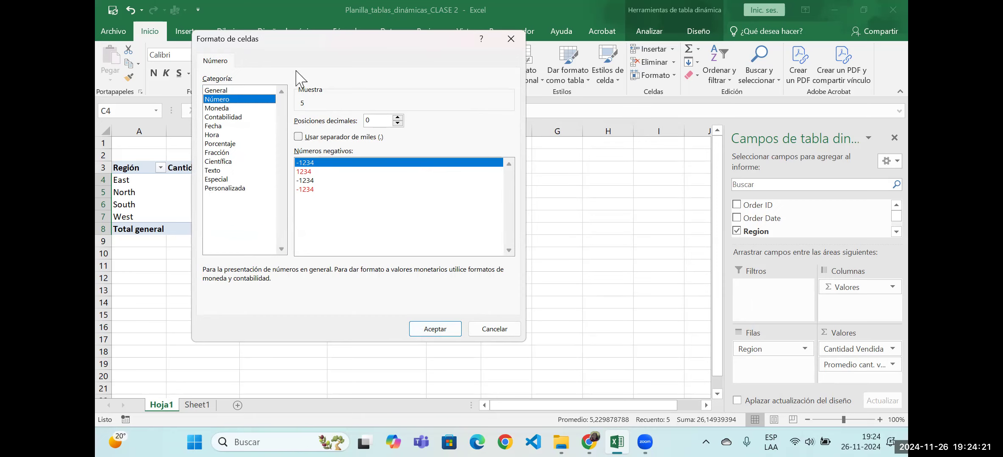
{"action": "left_click", "coordinate": [435, 335]}
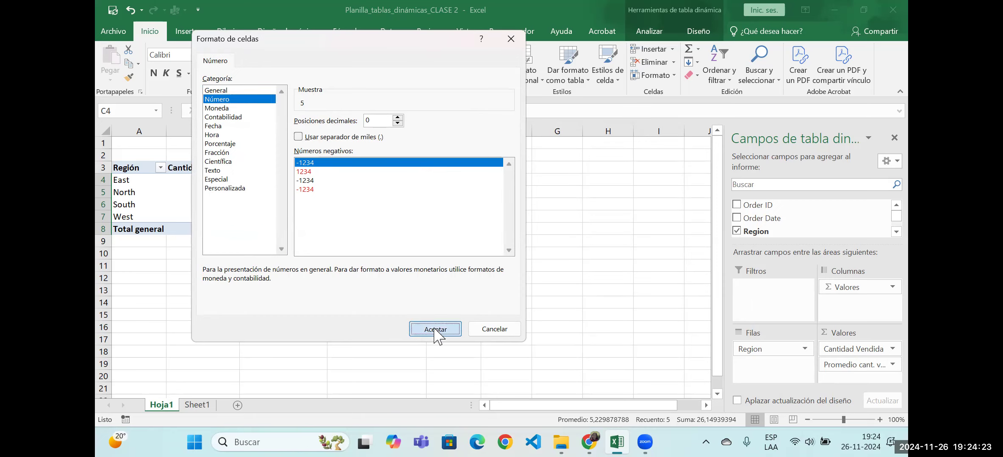
{"action": "left_click", "coordinate": [409, 280]}
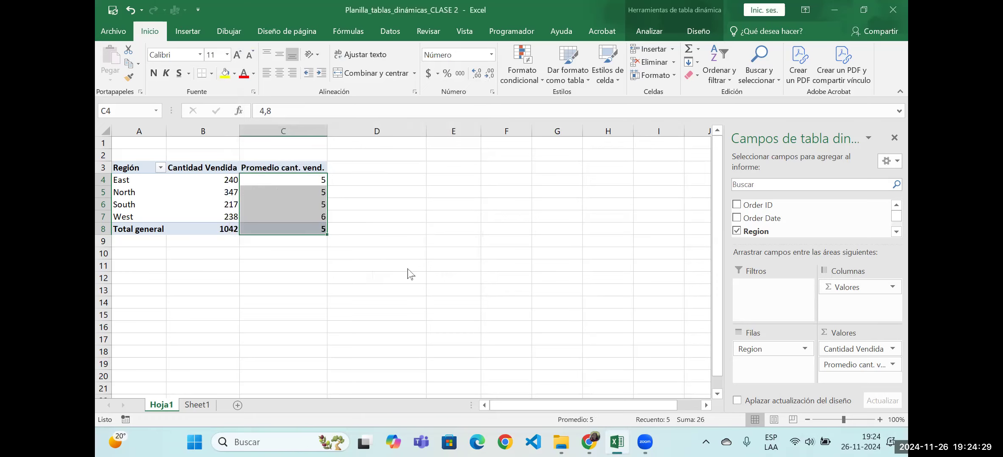
Step: Review the number format chosen for the Promedio cant. vend. value field, leaving it as it is
{"action": "left_click", "coordinate": [873, 365]}
{"action": "left_click", "coordinate": [807, 350]}
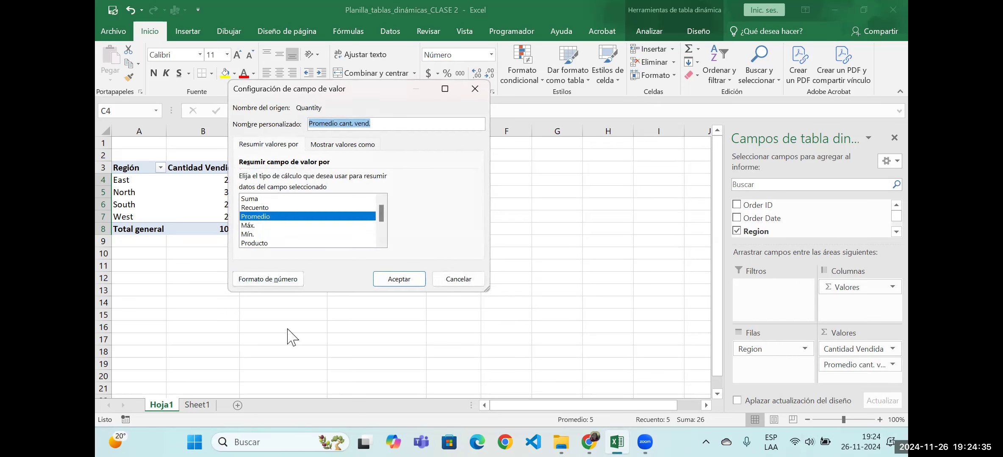
{"action": "left_click", "coordinate": [296, 282]}
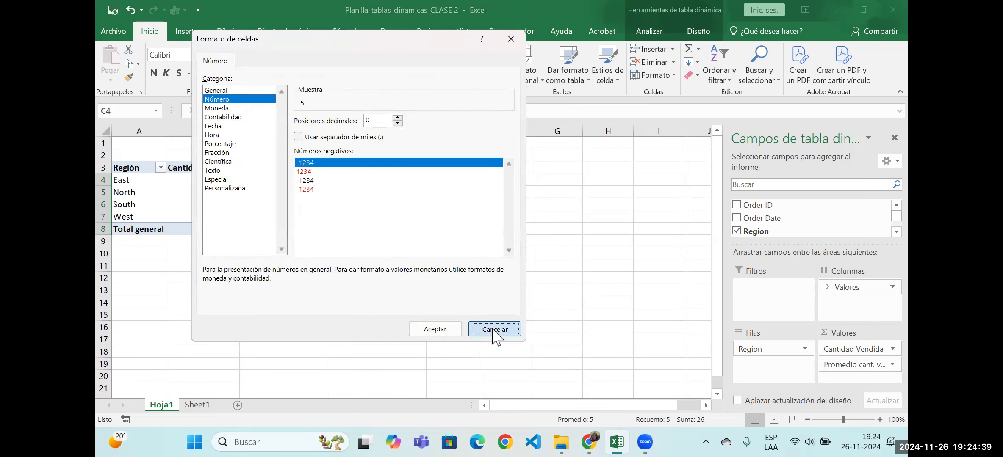
{"action": "left_click", "coordinate": [494, 330]}
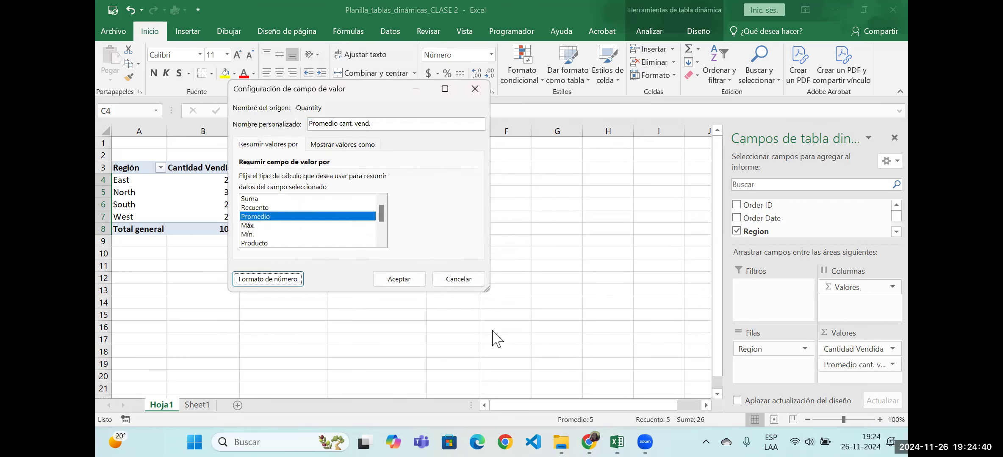
{"action": "left_click", "coordinate": [419, 282]}
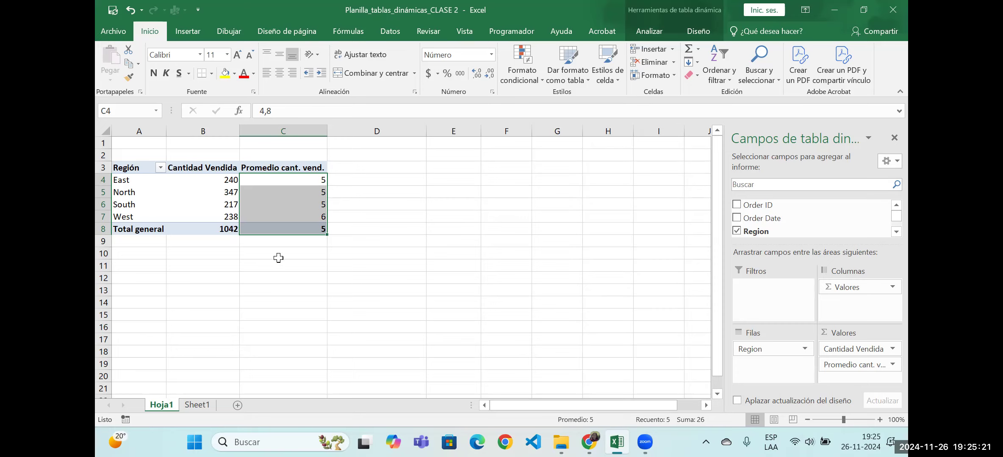
Step: Review the Total Sales column in Sheet1 and add Total Sales to the values of the pivot table on Hoja1
{"action": "left_click", "coordinate": [201, 407]}
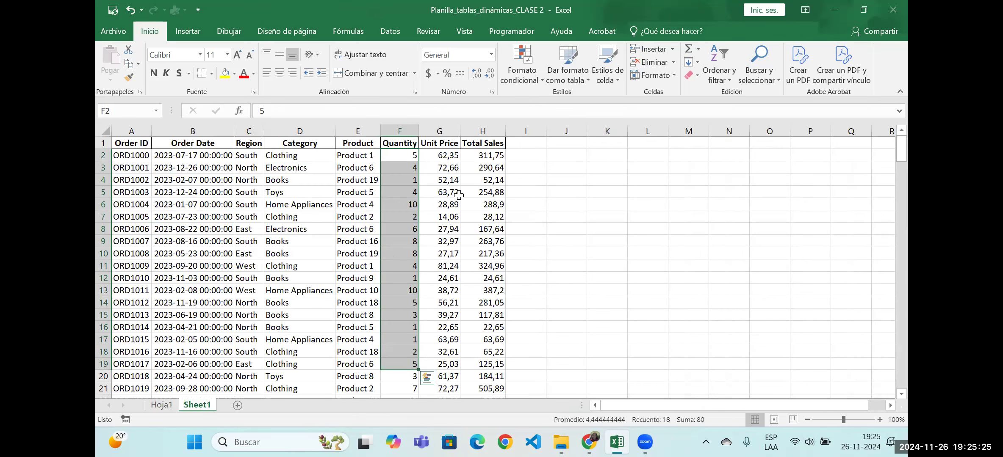
{"action": "left_click_drag", "start_coordinate": [486, 169], "coordinate": [478, 244]}
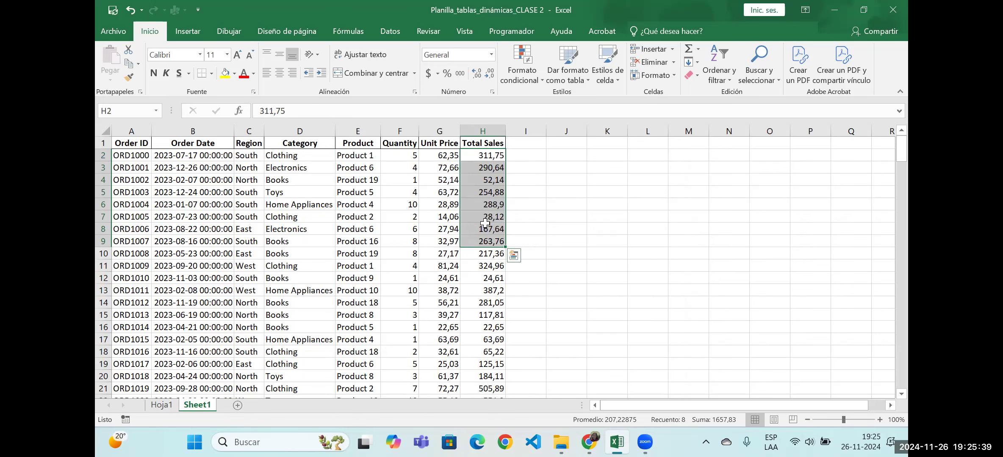
{"action": "left_click", "coordinate": [157, 408]}
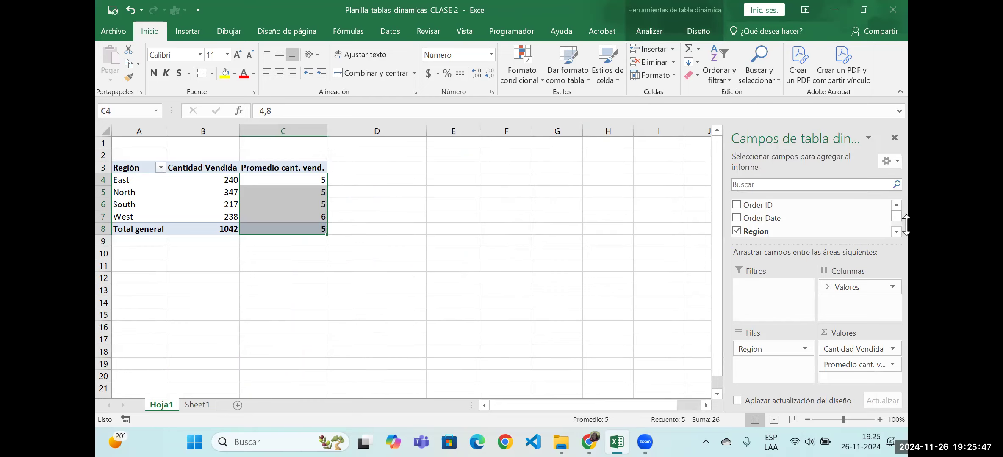
{"action": "scroll", "coordinate": [899, 214], "scroll_direction": "down", "scroll_amount": 3}
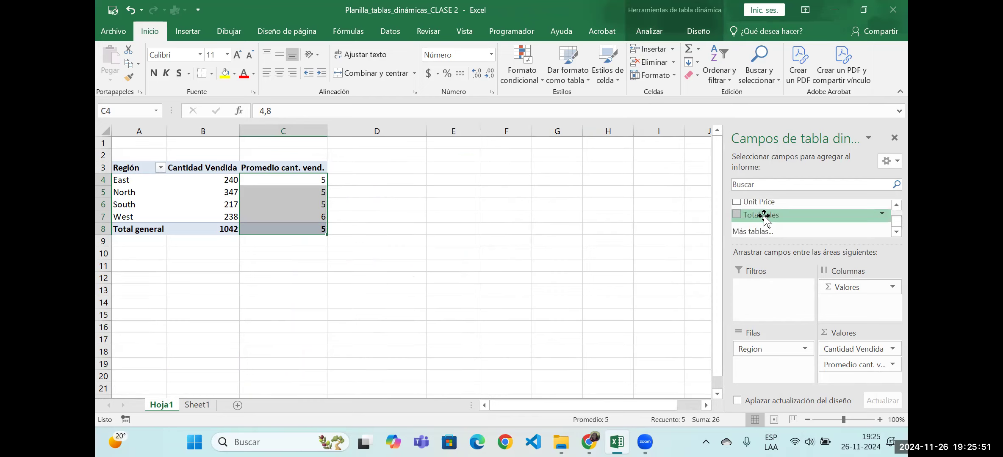
{"action": "left_click_drag", "start_coordinate": [765, 215], "coordinate": [866, 378]}
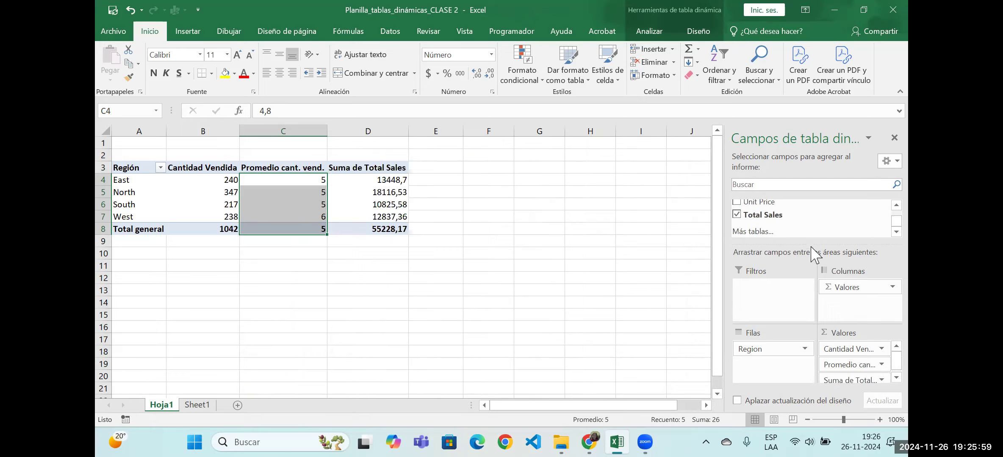
Step: Enter "Total Venta" as the custom name of the summed Total Sales field in its value field settings
{"action": "left_click_drag", "start_coordinate": [811, 232], "coordinate": [811, 218]}
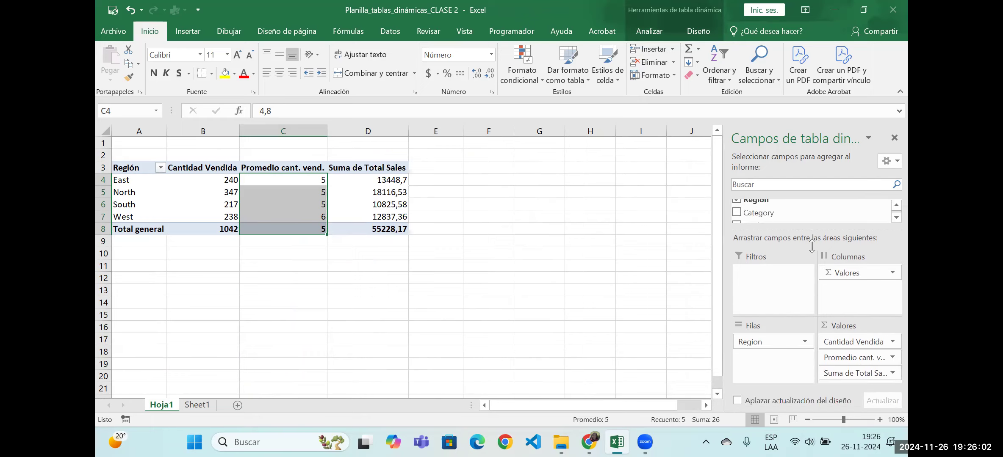
{"action": "left_click", "coordinate": [893, 373]}
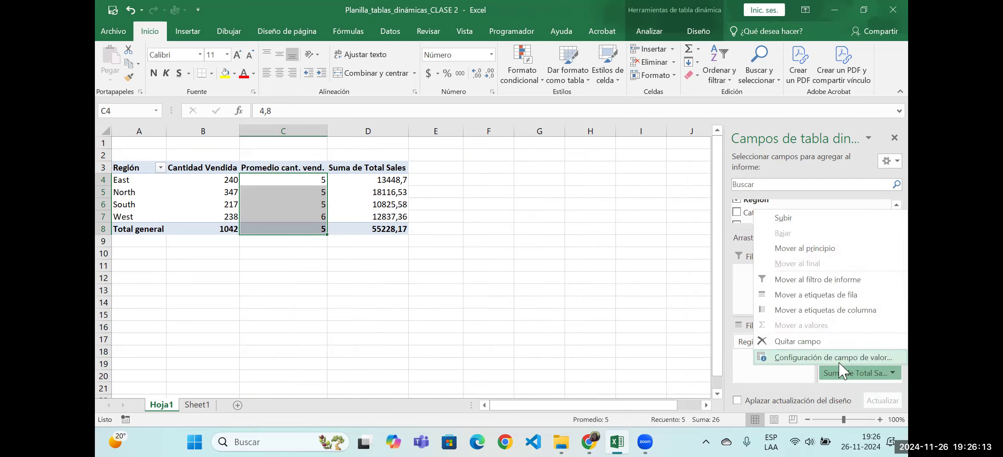
{"action": "left_click", "coordinate": [838, 359]}
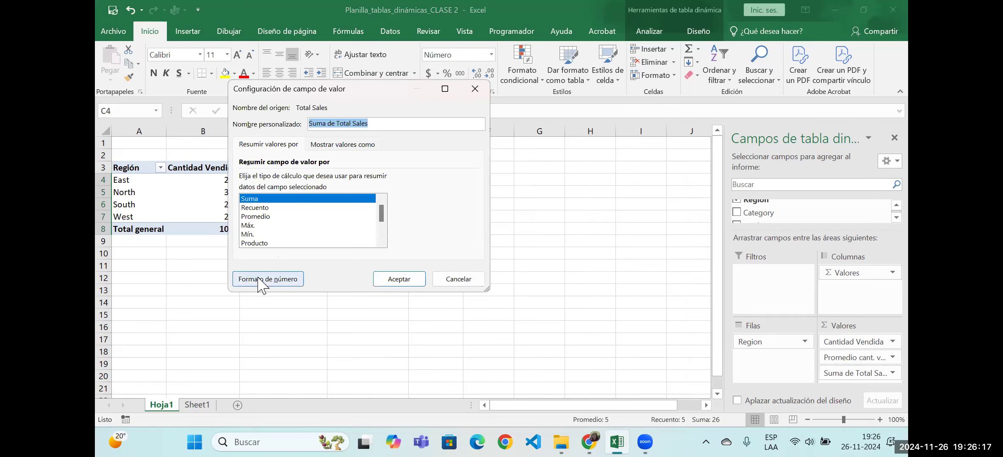
{"action": "left_click", "coordinate": [381, 122]}
{"action": "key", "text": "BackSpace"}
{"action": "key", "text": "BackSpace"}
{"action": "key", "text": "BackSpace"}
{"action": "key", "text": "BackSpace"}
{"action": "key", "text": "BackSpace"}
{"action": "key", "text": "BackSpace"}
{"action": "key", "text": "BackSpace"}
{"action": "key", "text": "BackSpace"}
{"action": "key", "text": "BackSpace"}
{"action": "key", "text": "BackSpace"}
{"action": "key", "text": "BackSpace"}
{"action": "key", "text": "BackSpace"}
{"action": "key", "text": "BackSpace"}
{"action": "key", "text": "BackSpace"}
{"action": "key", "text": "BackSpace"}
{"action": "key", "text": "BackSpace"}
{"action": "key", "text": "BackSpace"}
{"action": "key", "text": "BackSpace"}
{"action": "key", "text": "BackSpace"}
{"action": "type", "text": "Total Venta"}
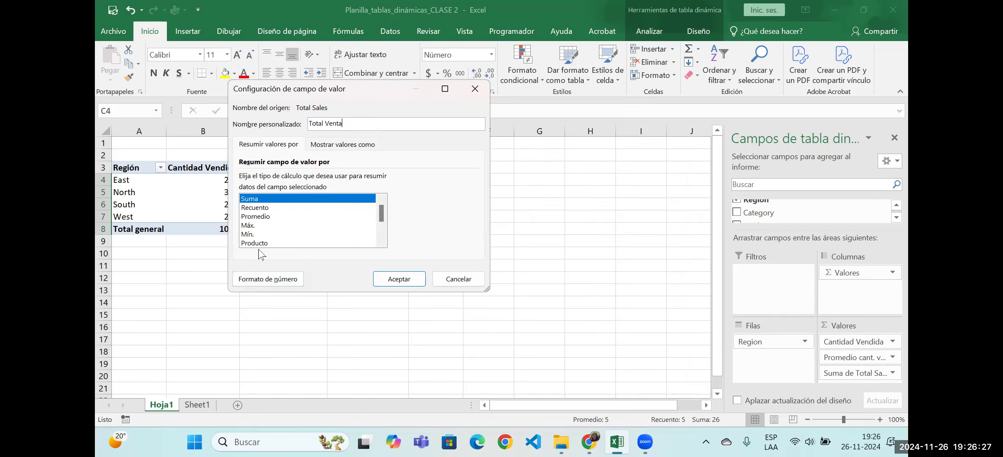
Step: Format the Total Venta field as Contabilidad with 0 decimal places and the $ symbol, and apply the value field settings
{"action": "left_click", "coordinate": [255, 283]}
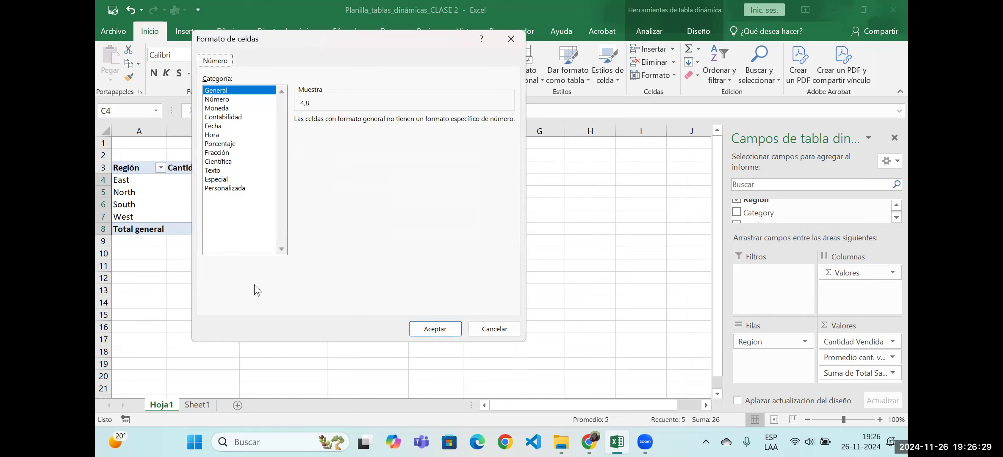
{"action": "left_click", "coordinate": [240, 118]}
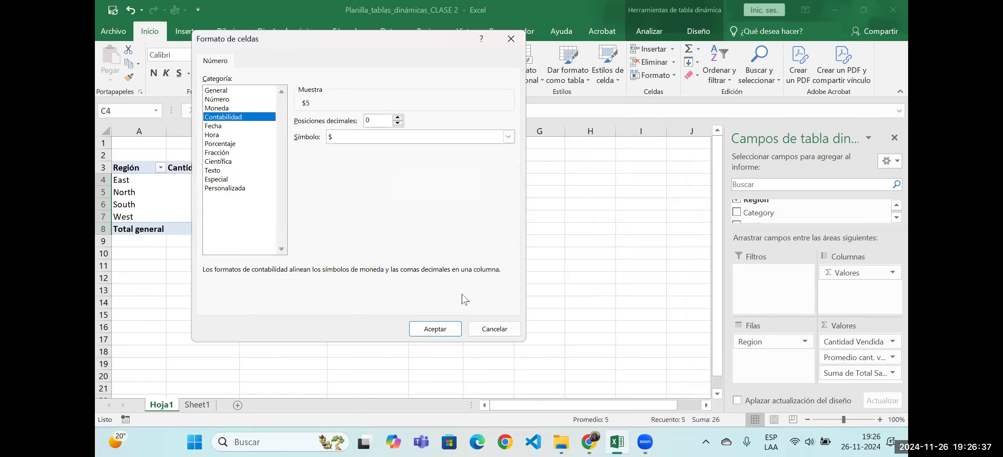
{"action": "left_click", "coordinate": [509, 136]}
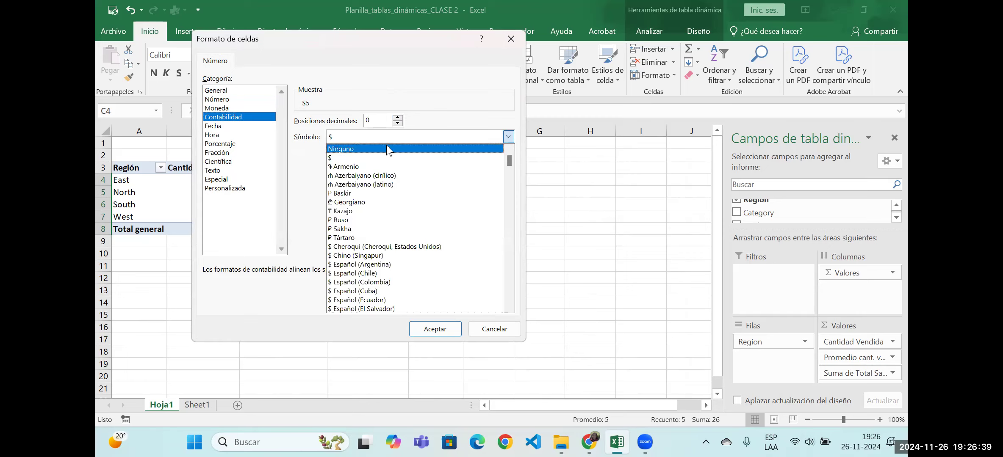
{"action": "left_click", "coordinate": [343, 159]}
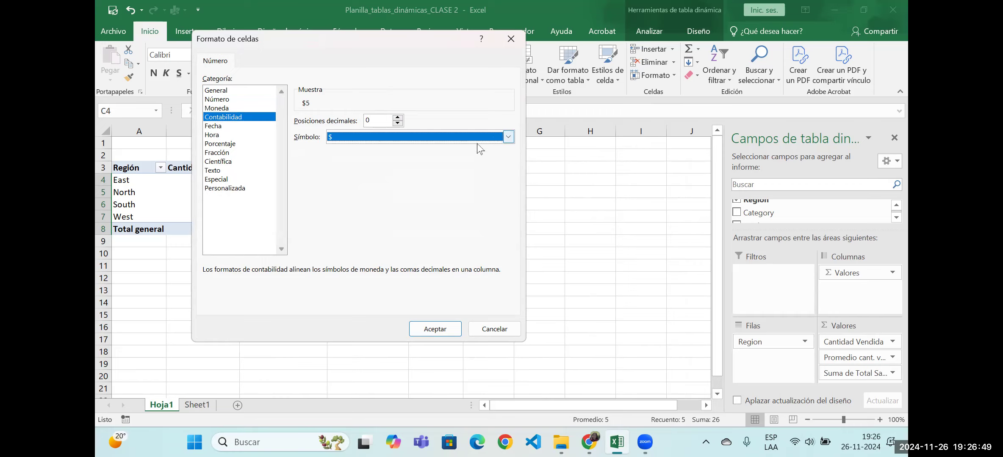
{"action": "left_click", "coordinate": [420, 335]}
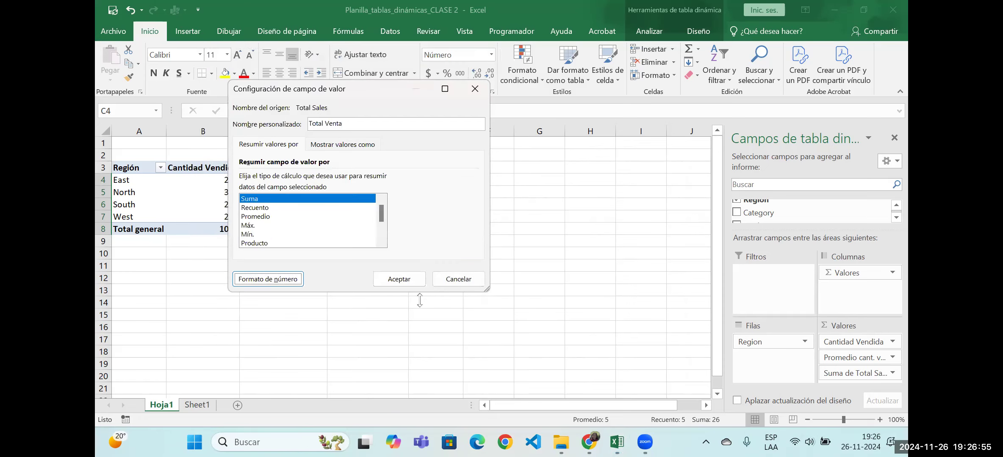
{"action": "left_click", "coordinate": [414, 279]}
{"action": "left_click", "coordinate": [414, 269]}
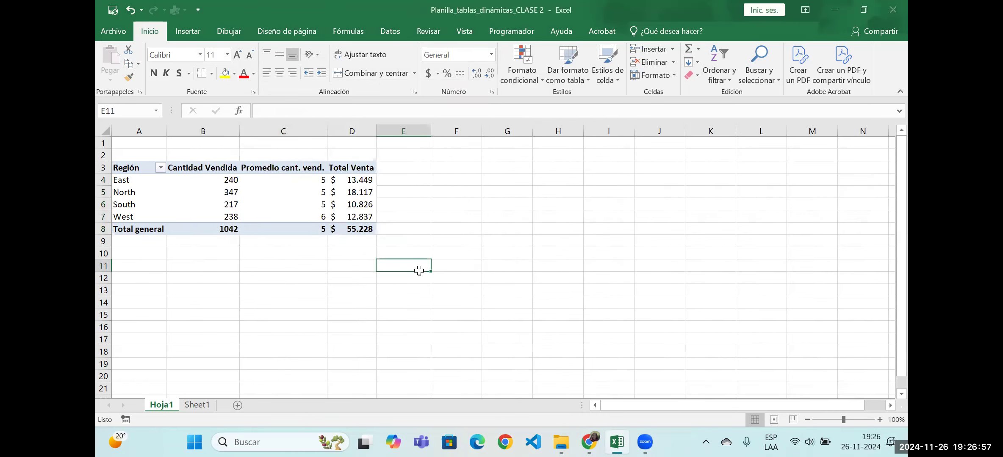
Step: Apply the red pivot table style with black header and total rows from the Oscuro group
{"action": "left_click", "coordinate": [357, 208]}
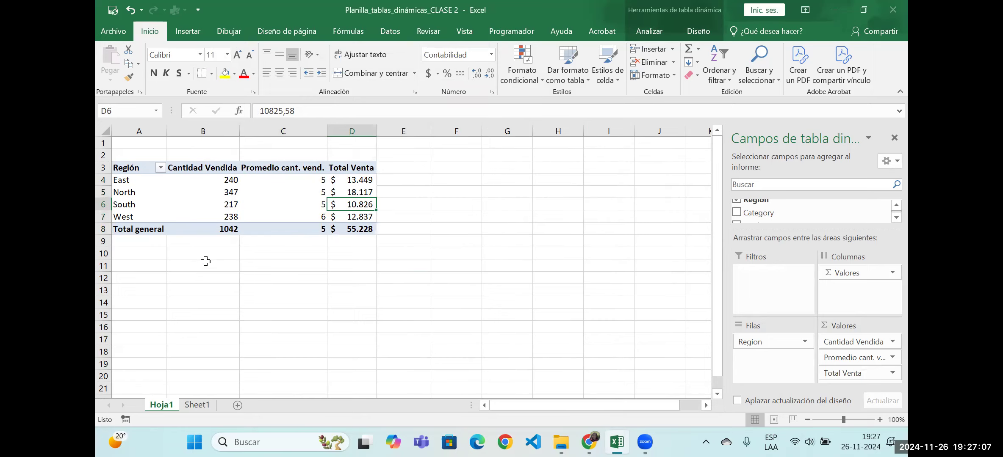
{"action": "mouse_move", "coordinate": [166, 195]}
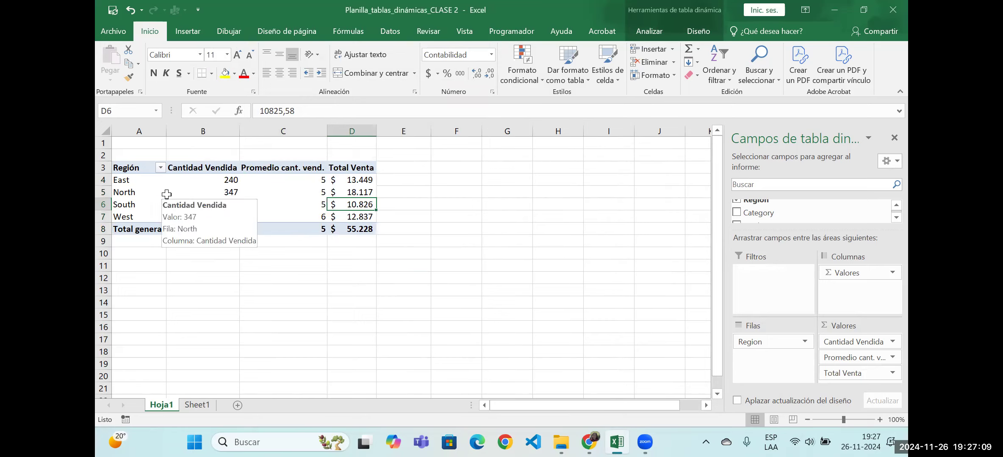
{"action": "mouse_move", "coordinate": [213, 175]}
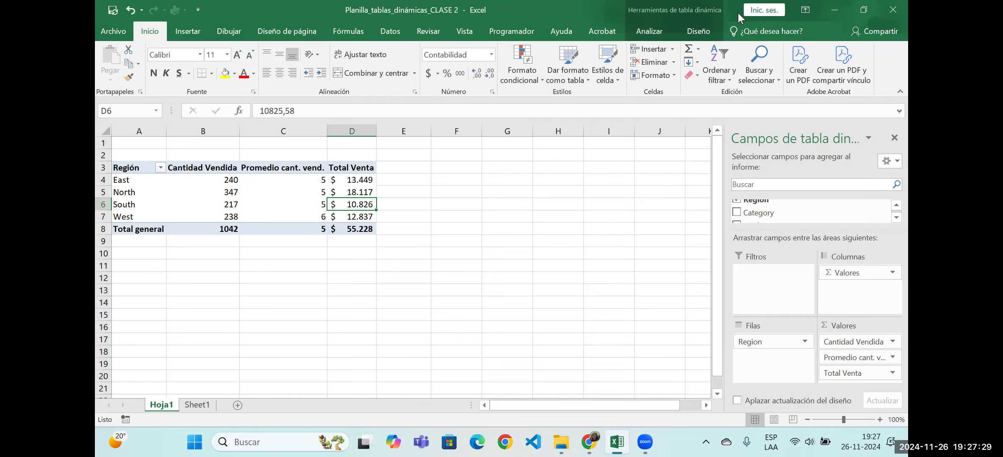
{"action": "left_click", "coordinate": [648, 32]}
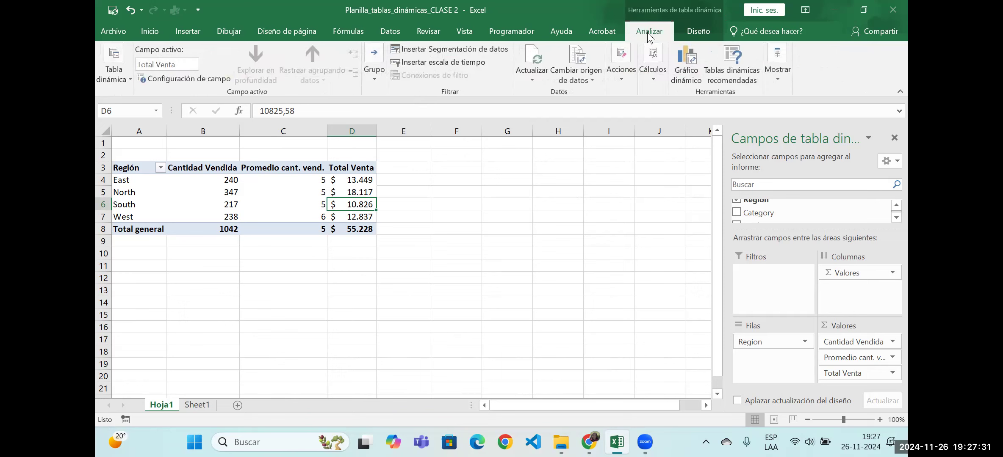
{"action": "left_click", "coordinate": [695, 29]}
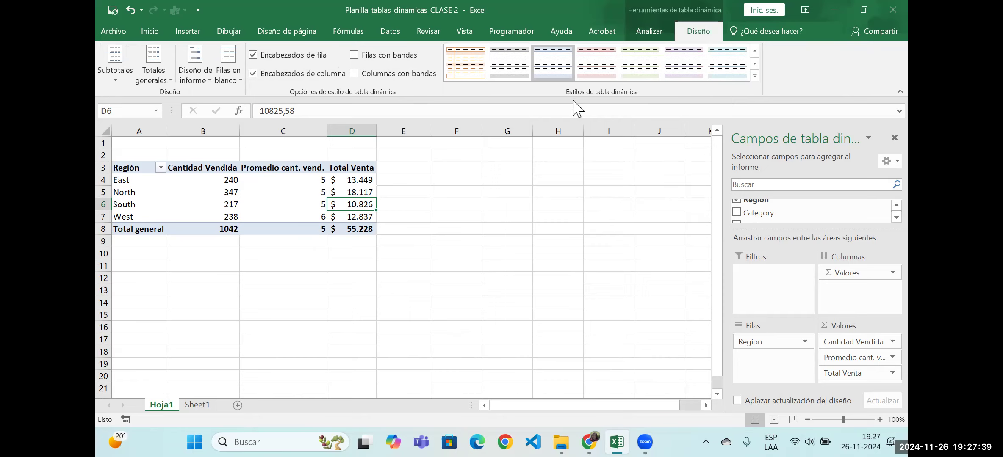
{"action": "left_click", "coordinate": [754, 76]}
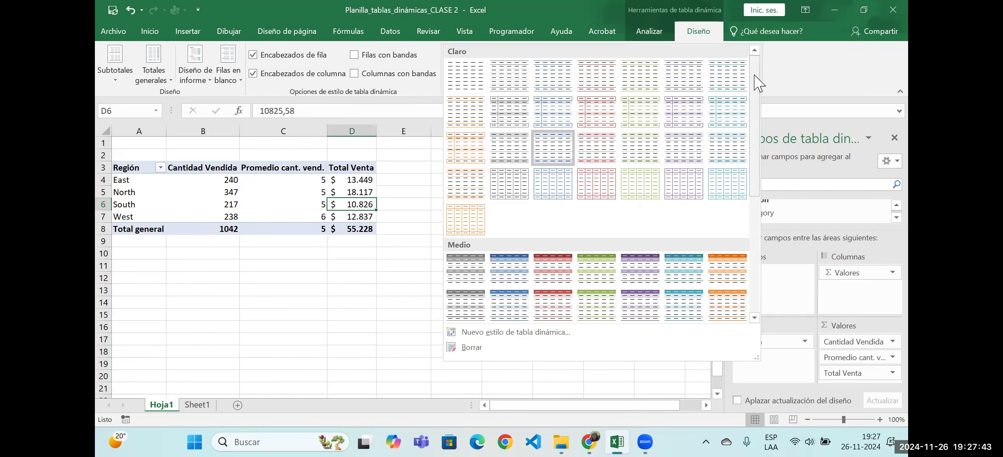
{"action": "left_click_drag", "start_coordinate": [755, 102], "coordinate": [755, 218]}
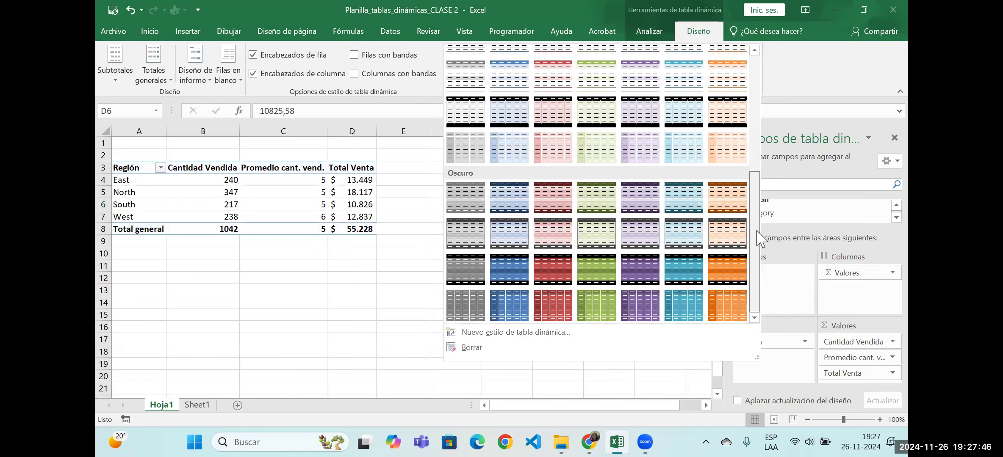
{"action": "left_click", "coordinate": [553, 269]}
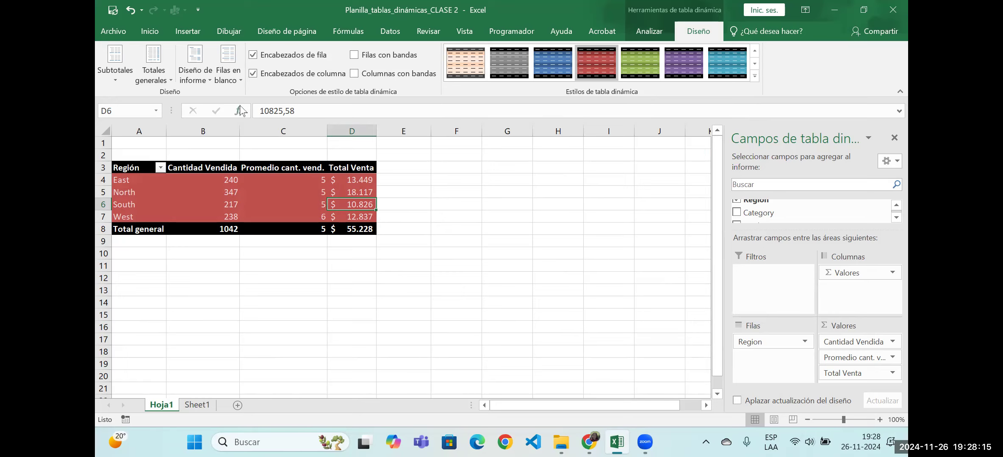
Step: Apply the compact form report layout (Mostrar en formato compacto) to the pivot table on Hoja1
{"action": "left_click", "coordinate": [238, 81]}
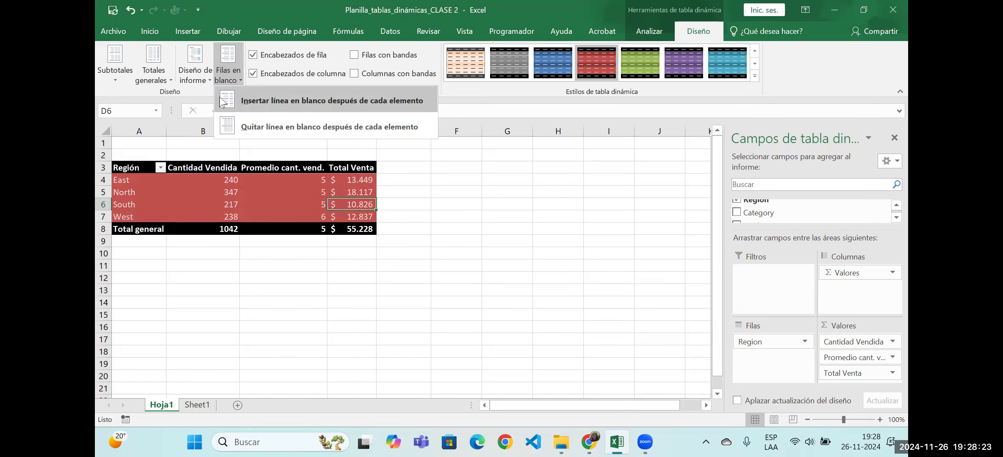
{"action": "left_click", "coordinate": [203, 83]}
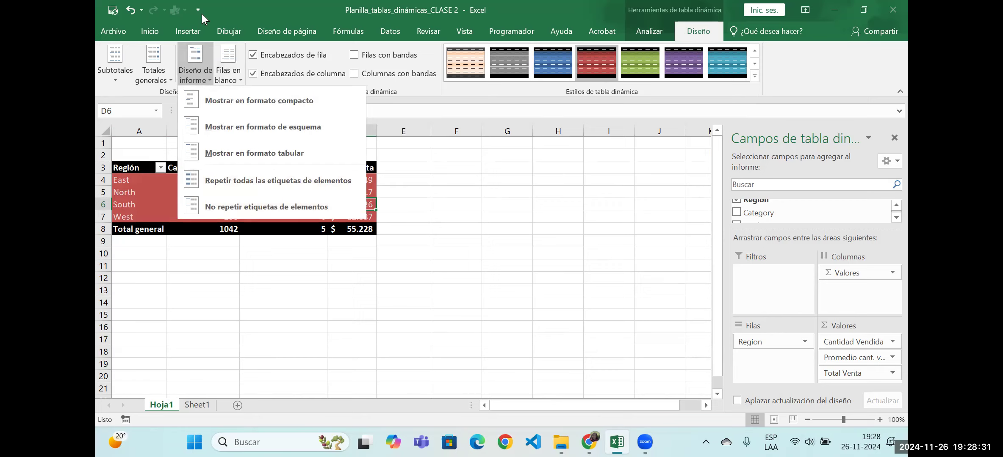
{"action": "left_click", "coordinate": [230, 102]}
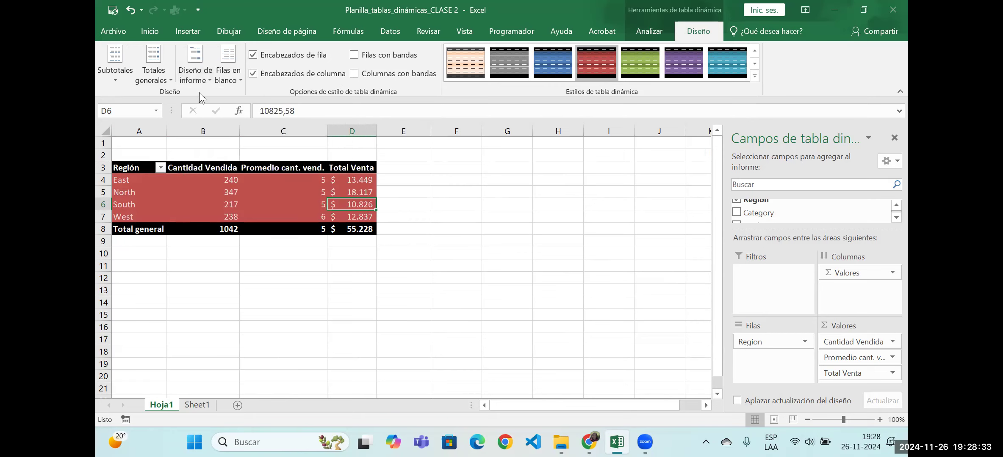
Step: Turn off the pivot table's grand totals for rows and columns
{"action": "left_click", "coordinate": [199, 76]}
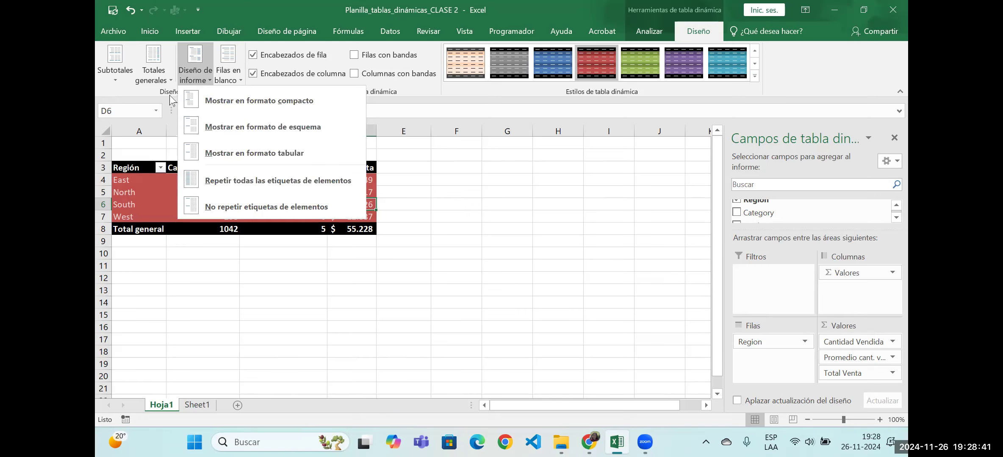
{"action": "left_click", "coordinate": [165, 80]}
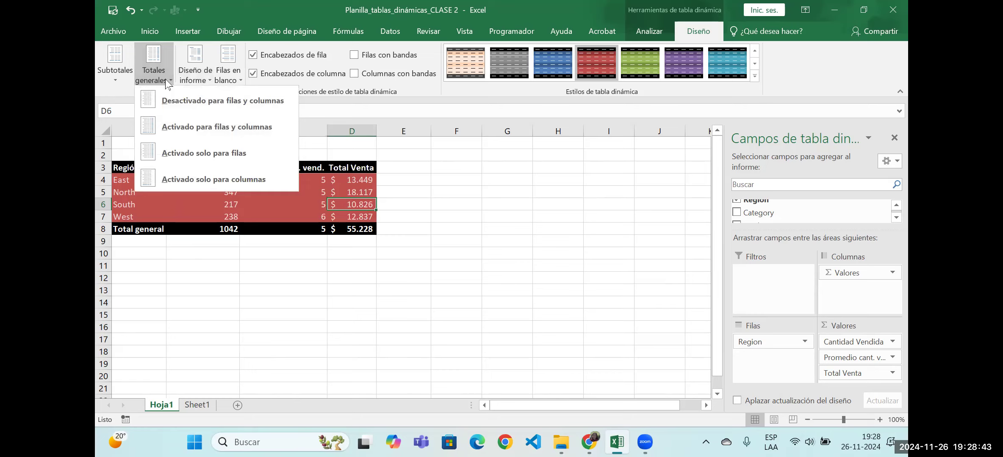
{"action": "left_click", "coordinate": [166, 101]}
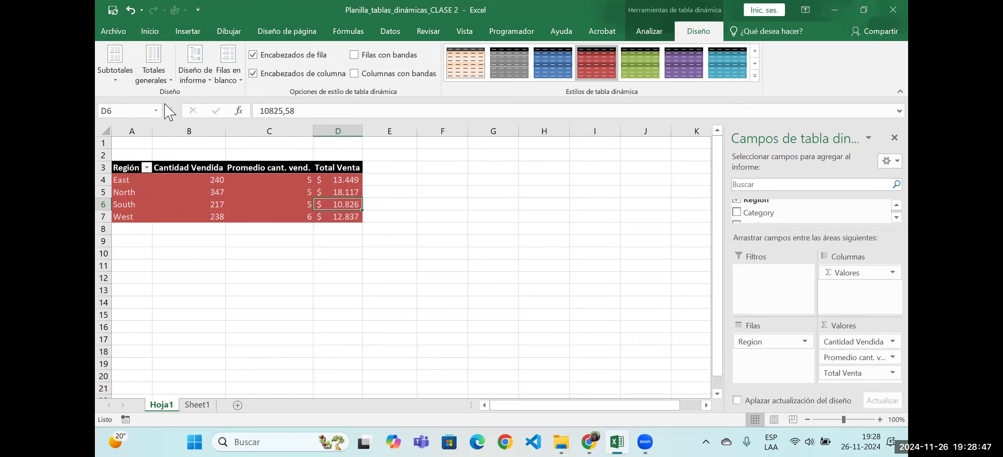
Step: Try grand totals for rows only, and reactivate them for both rows and columns
{"action": "left_click", "coordinate": [168, 80]}
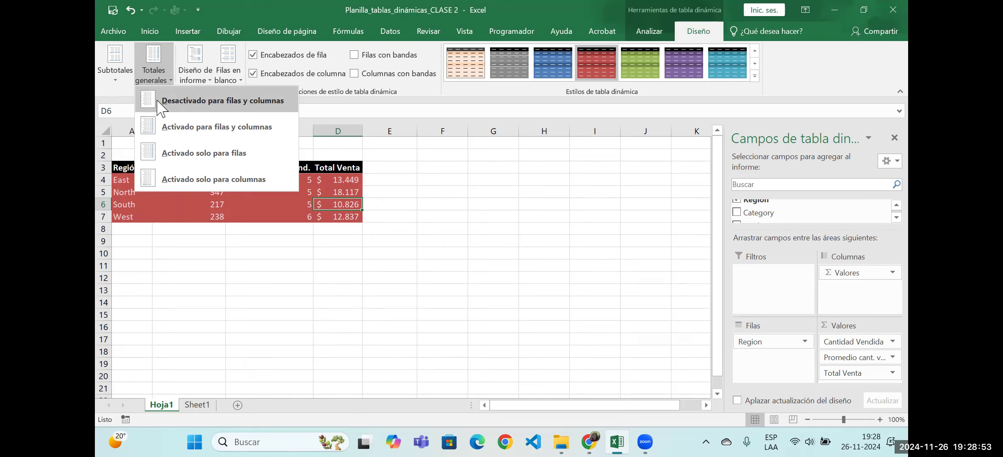
{"action": "left_click", "coordinate": [144, 152]}
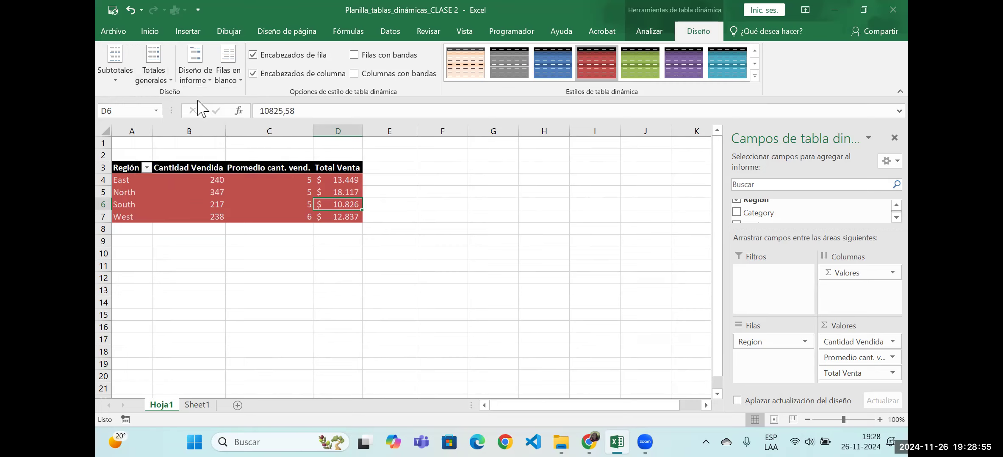
{"action": "left_click", "coordinate": [167, 78]}
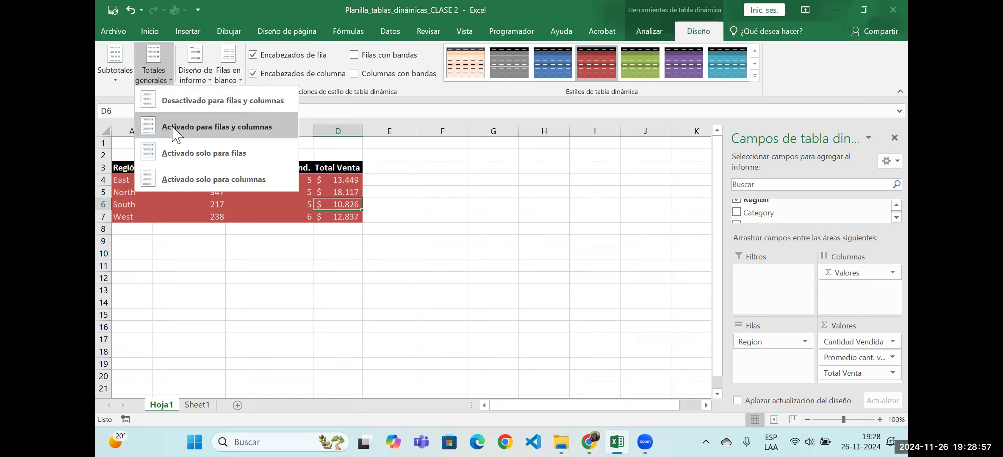
{"action": "left_click", "coordinate": [186, 128]}
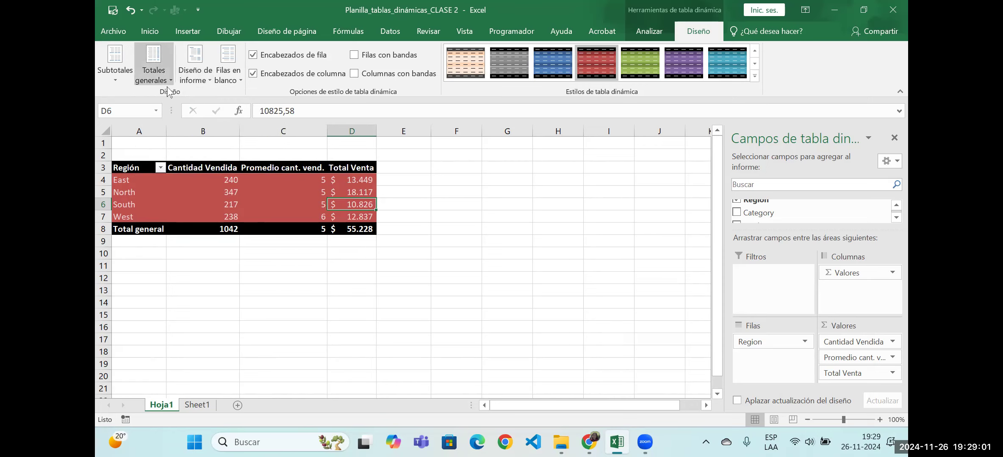
Step: Select the Cantidad Vendida column and the East row, and move the Valores field from the columns area to the rows area below Region
{"action": "left_click", "coordinate": [230, 160]}
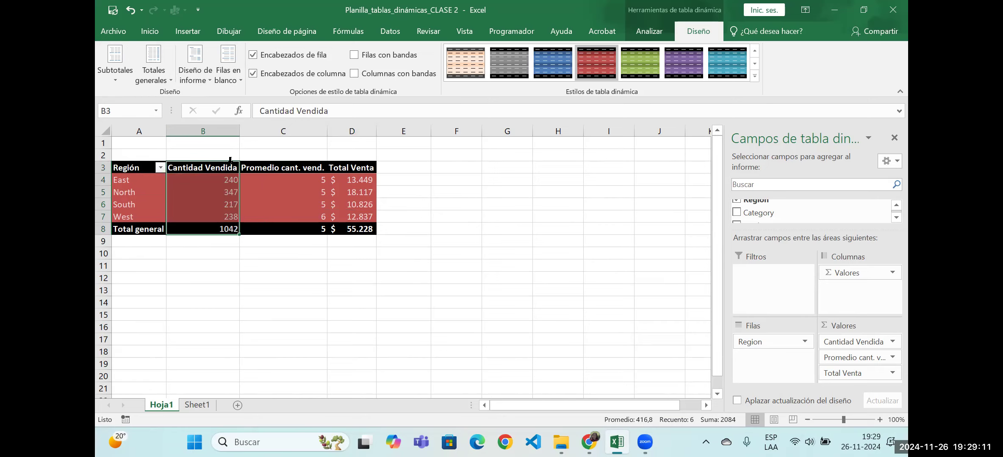
{"action": "left_click", "coordinate": [109, 180]}
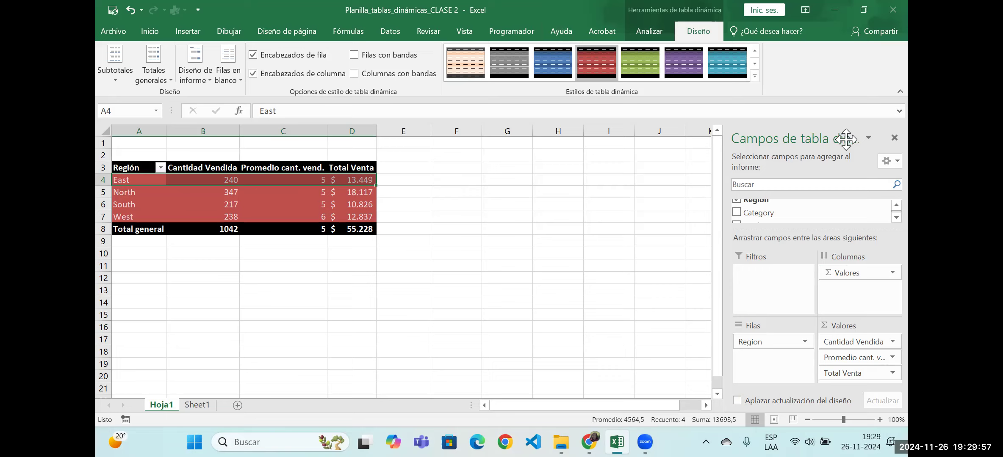
{"action": "left_click_drag", "start_coordinate": [847, 272], "coordinate": [769, 358]}
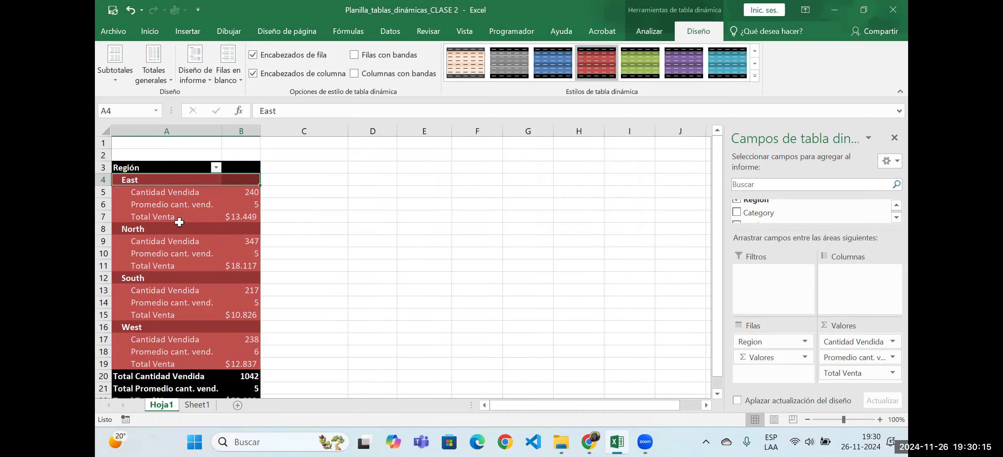
Step: Try the compact form and set the pivot table's report layout to outline form (Mostrar en formato de esquema)
{"action": "left_click", "coordinate": [198, 80]}
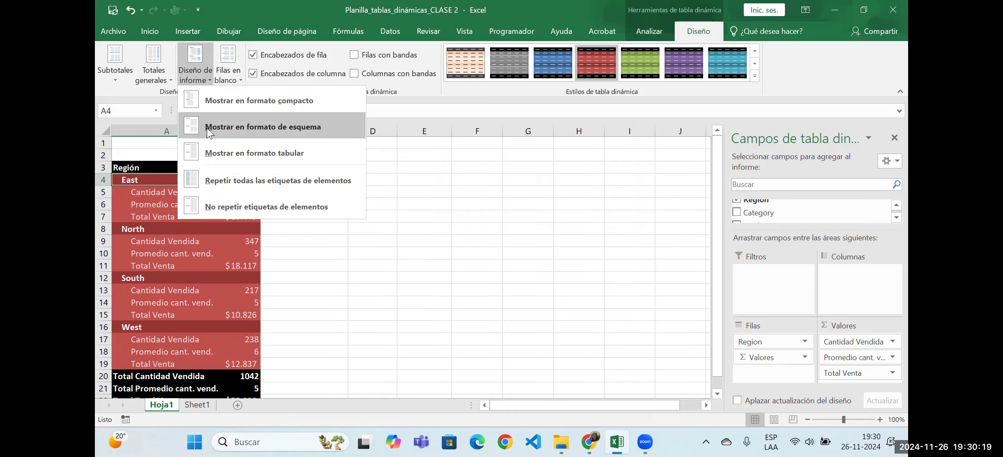
{"action": "left_click", "coordinate": [215, 100]}
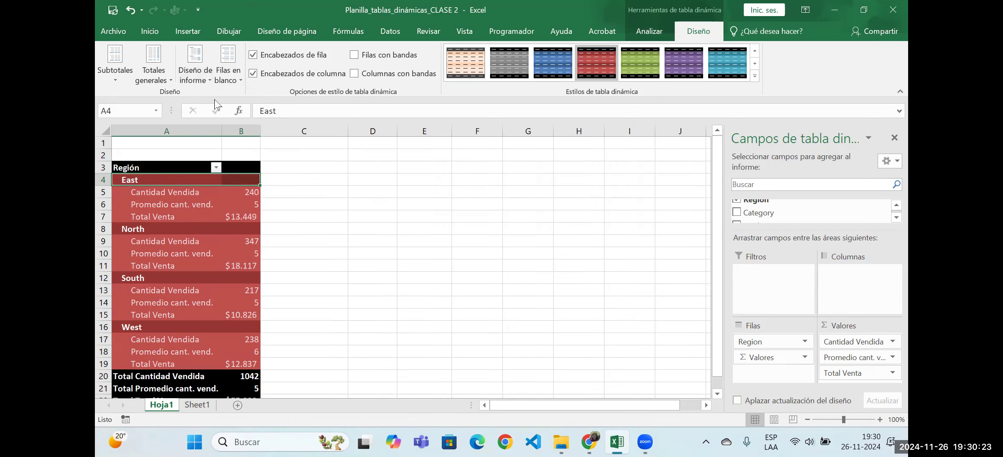
{"action": "left_click", "coordinate": [195, 70]}
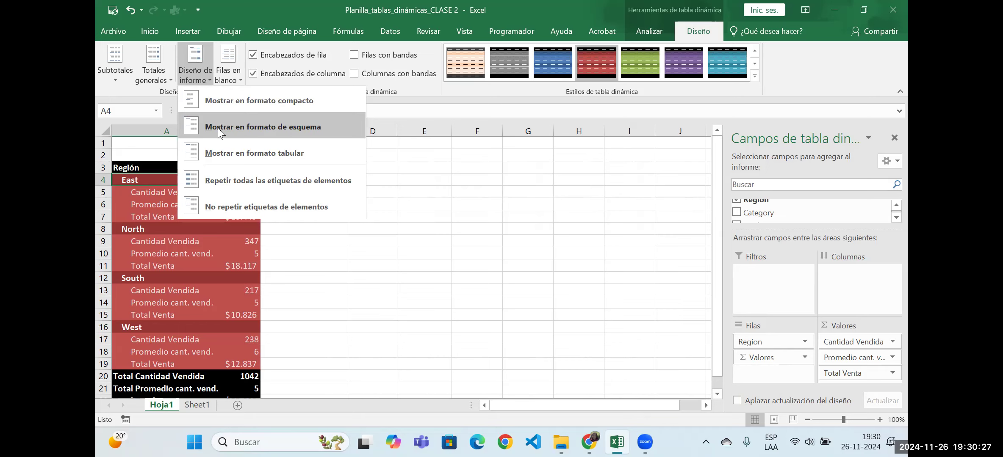
{"action": "left_click", "coordinate": [218, 129]}
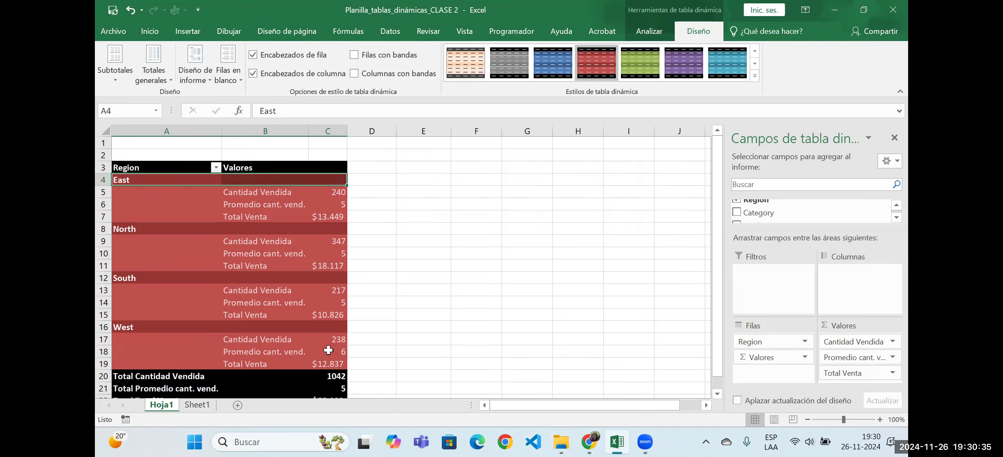
{"action": "scroll", "coordinate": [273, 308], "scroll_direction": "down", "scroll_amount": 2}
{"action": "scroll", "coordinate": [284, 335], "scroll_direction": "up", "scroll_amount": 2}
Step: Compare the tabular and outline report layouts by switching between them, leaving the pivot table in tabular form
{"action": "left_click", "coordinate": [200, 79]}
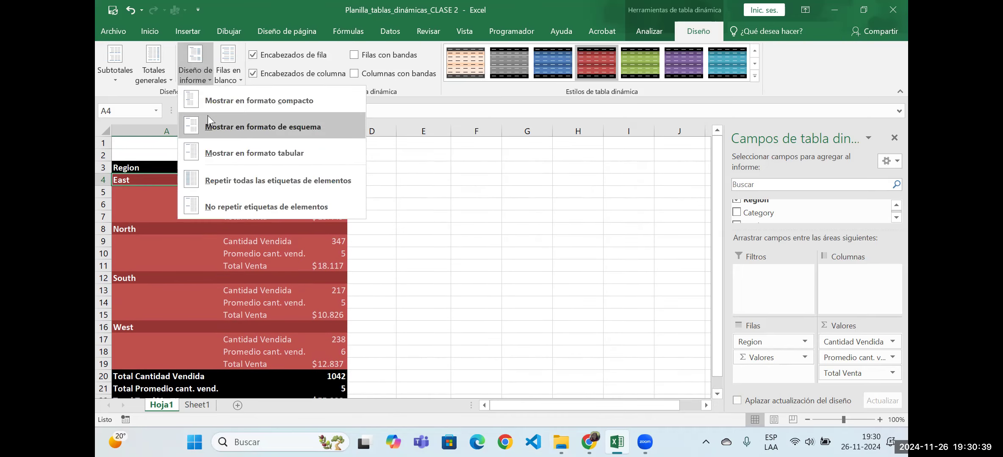
{"action": "left_click", "coordinate": [223, 163]}
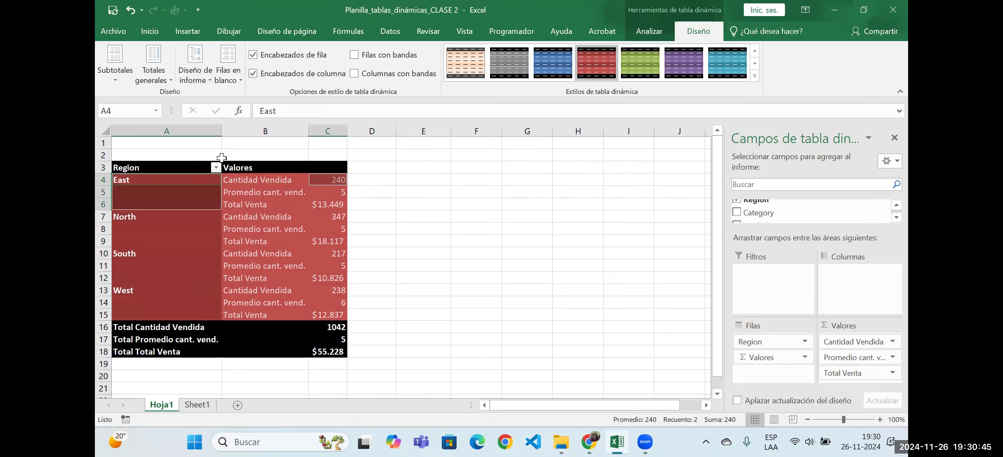
{"action": "left_click", "coordinate": [195, 68]}
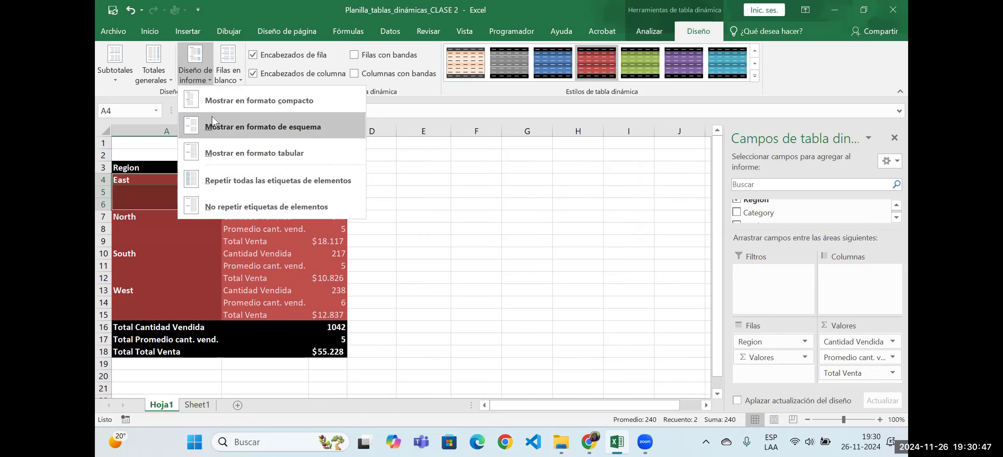
{"action": "left_click", "coordinate": [212, 123]}
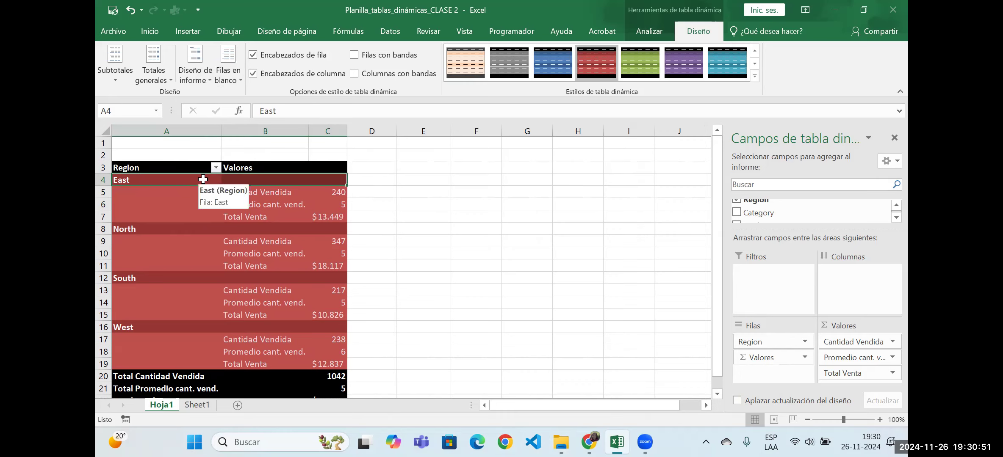
{"action": "left_click", "coordinate": [199, 81]}
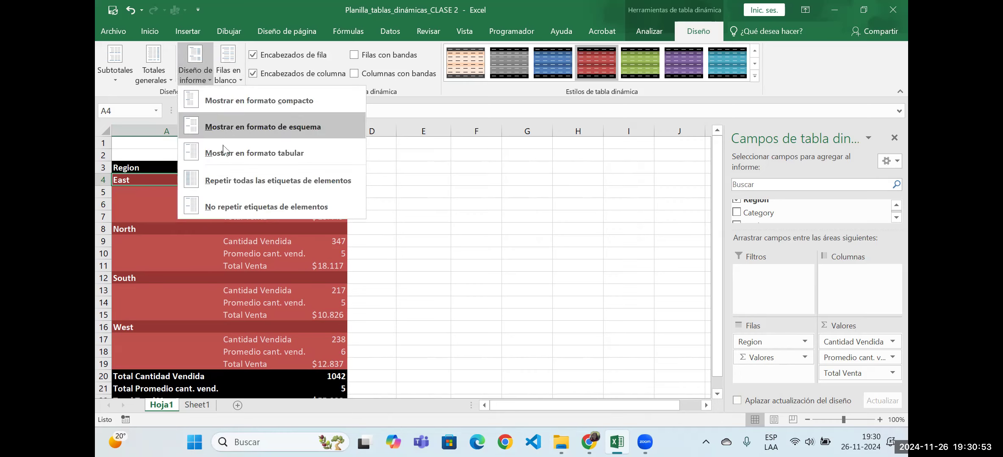
{"action": "left_click", "coordinate": [223, 149]}
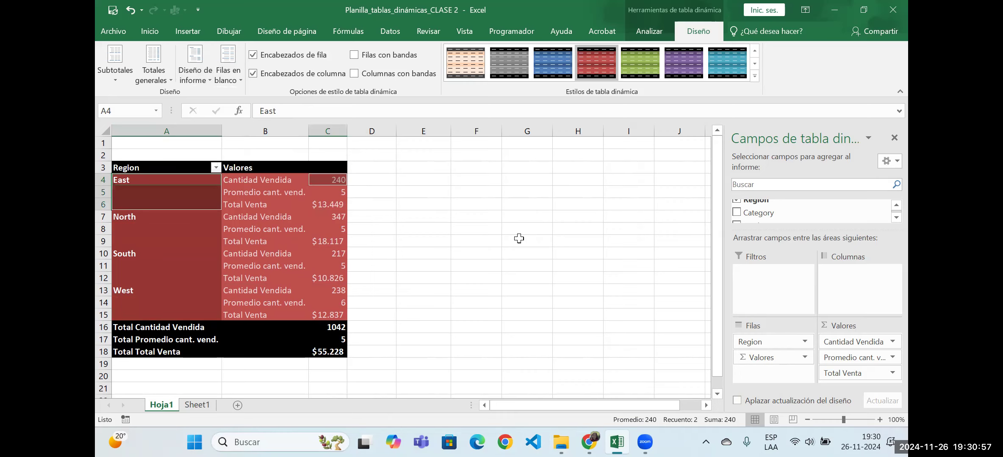
Step: Try repeating all item labels, turn the repetition off again, and return the report layout to outline form
{"action": "left_click", "coordinate": [208, 80]}
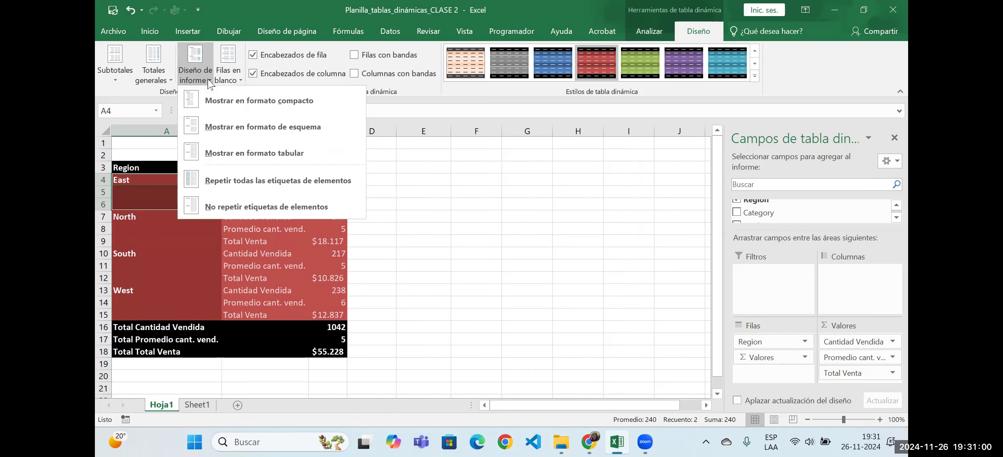
{"action": "left_click", "coordinate": [214, 182]}
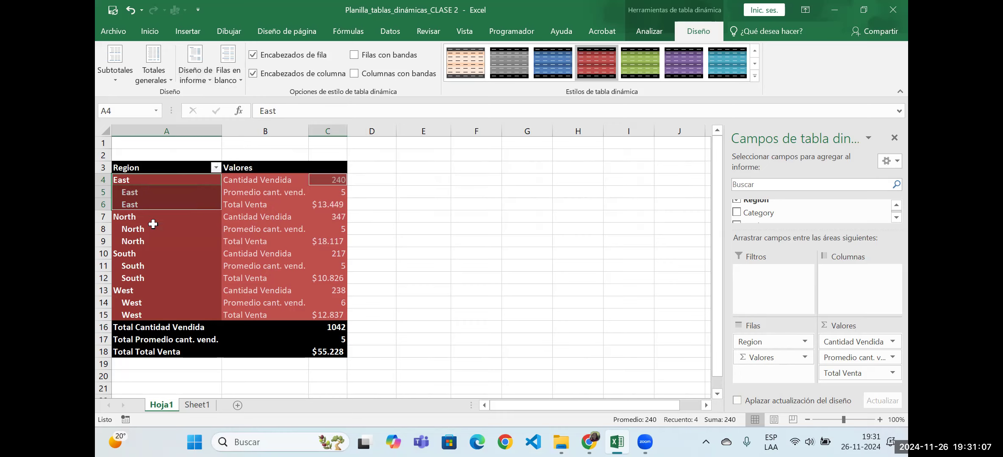
{"action": "left_click", "coordinate": [195, 73]}
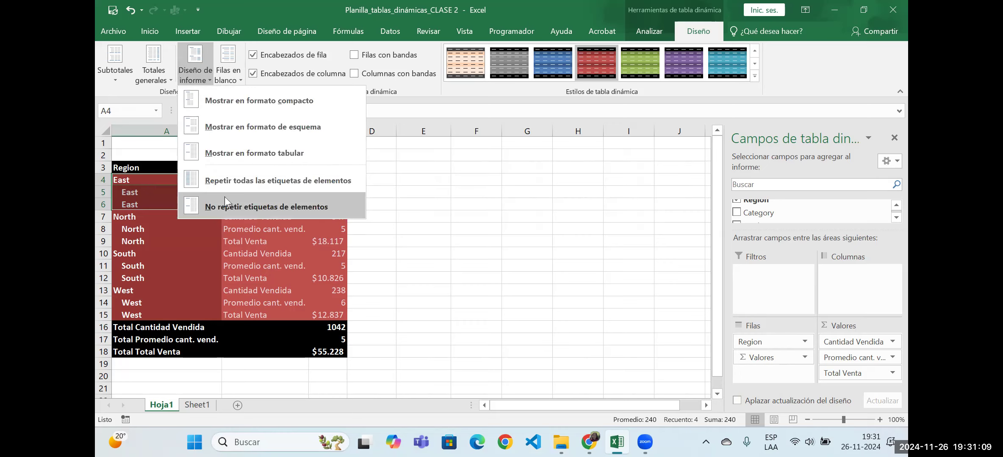
{"action": "left_click", "coordinate": [224, 208]}
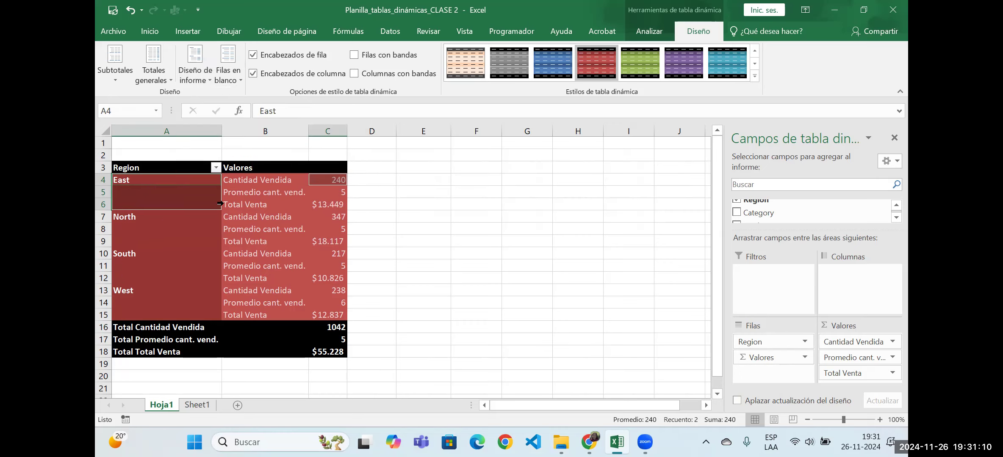
{"action": "left_click", "coordinate": [198, 76]}
{"action": "left_click", "coordinate": [229, 130]}
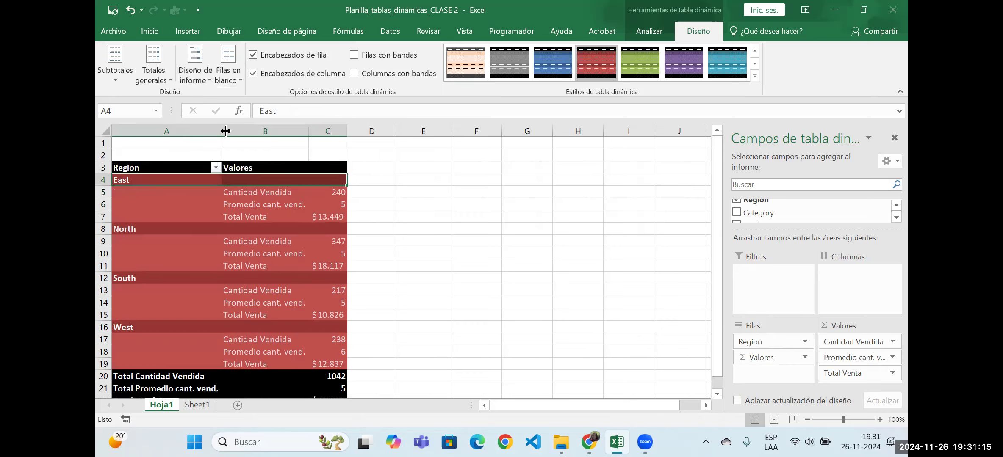
Step: Deactivate the grand totals of the outline-form pivot table and reactivate them for rows and columns
{"action": "left_click", "coordinate": [152, 79]}
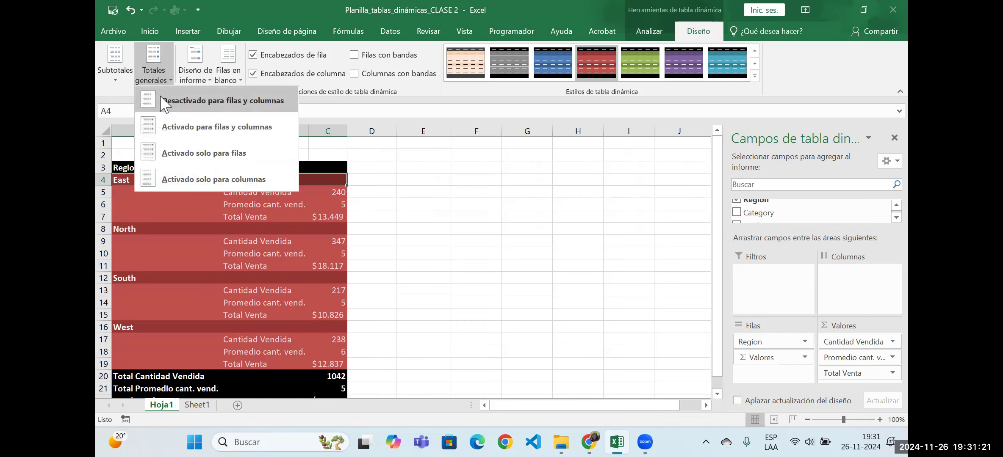
{"action": "left_click", "coordinate": [161, 99]}
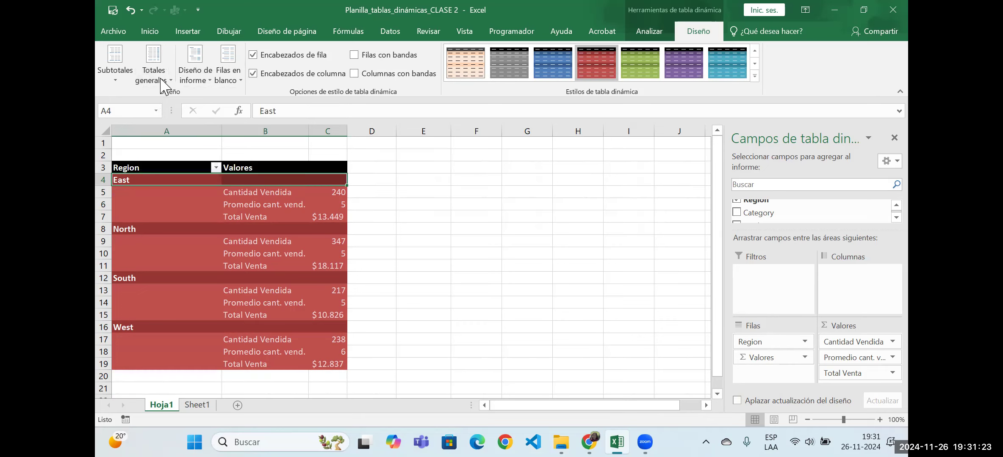
{"action": "left_click", "coordinate": [164, 81]}
{"action": "left_click", "coordinate": [171, 134]}
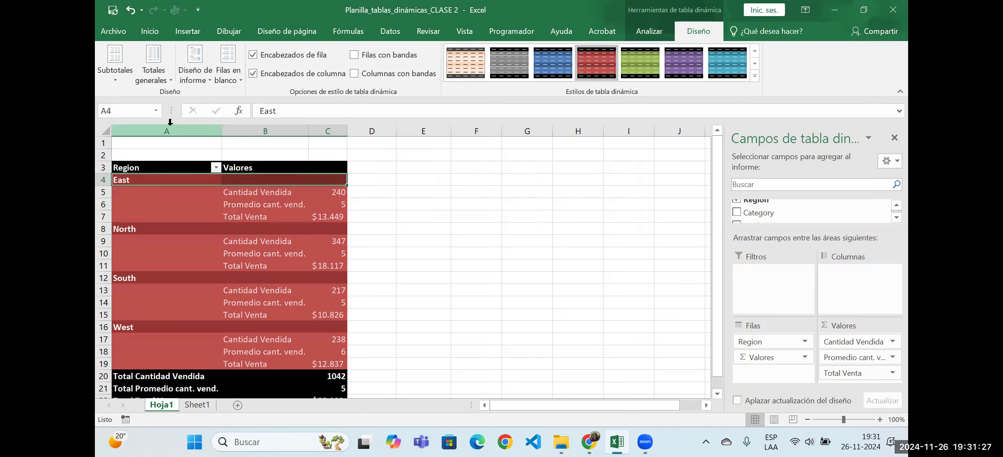
{"action": "left_click", "coordinate": [111, 83]}
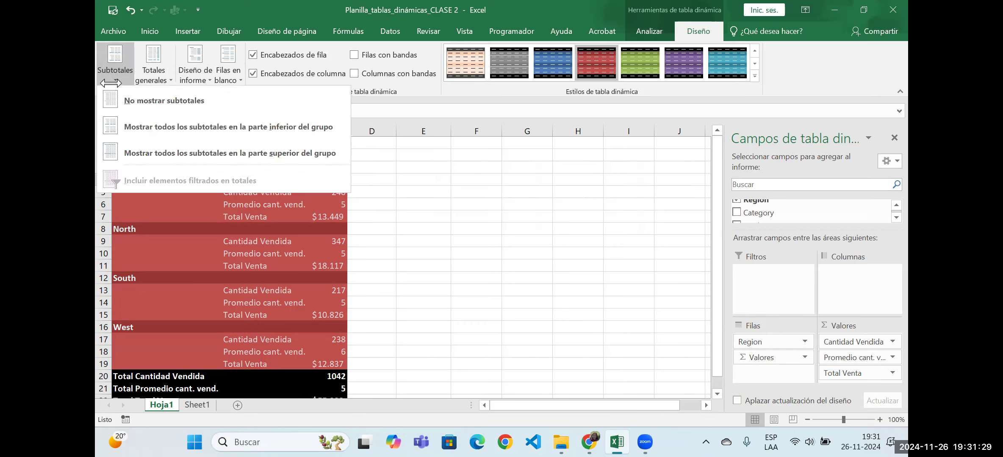
{"action": "left_click", "coordinate": [471, 214]}
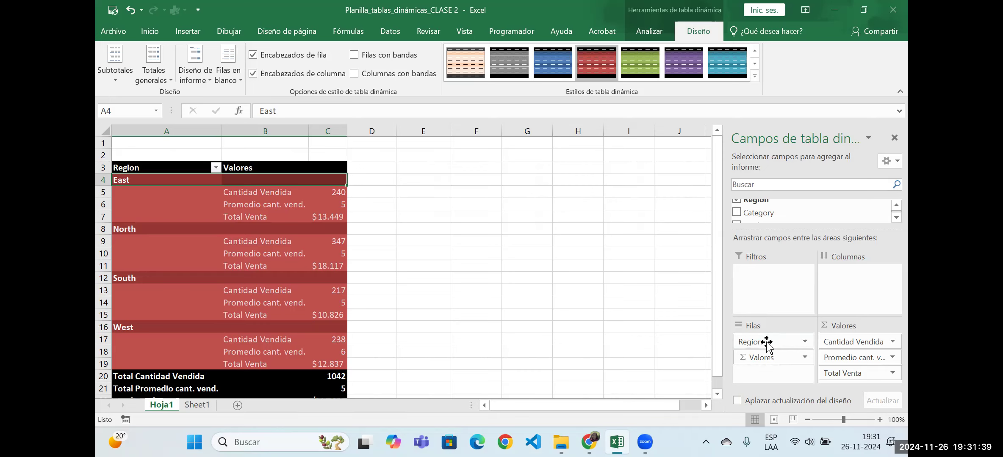
Step: Move the Region field from the rows area to the columns area and select the Total general column
{"action": "left_click_drag", "start_coordinate": [767, 343], "coordinate": [848, 281]}
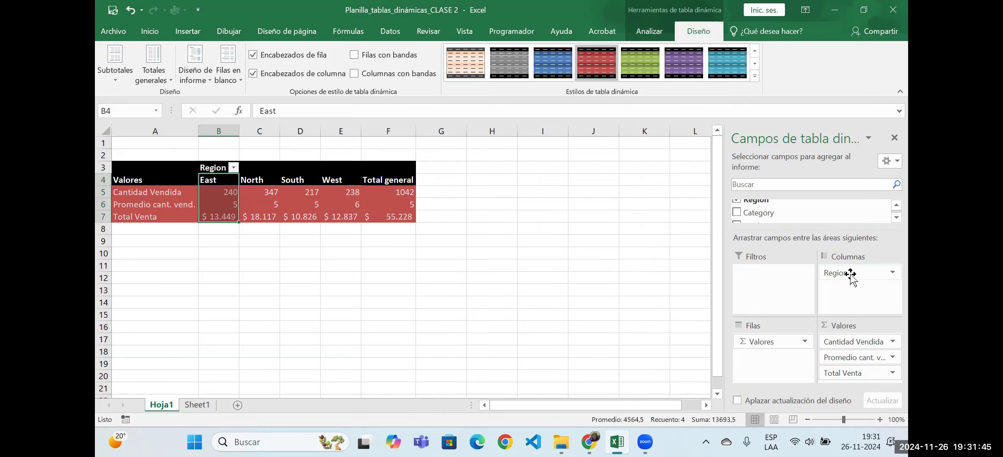
{"action": "left_click", "coordinate": [405, 194]}
{"action": "left_click", "coordinate": [410, 174]}
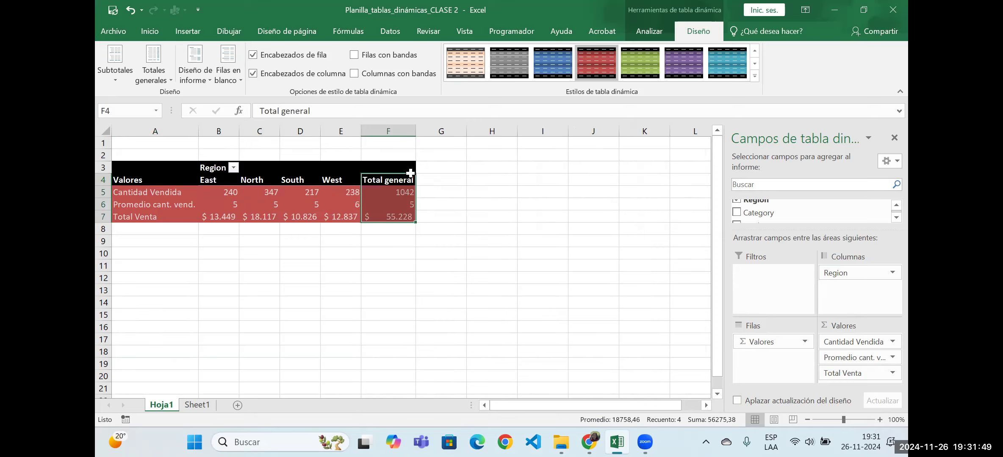
Step: Examine the quantity, average and sales rows of the pivot table, then compare them with the Quantity column in Sheet1
{"action": "left_click_drag", "start_coordinate": [216, 193], "coordinate": [403, 191]}
{"action": "left_click_drag", "start_coordinate": [221, 207], "coordinate": [392, 207]}
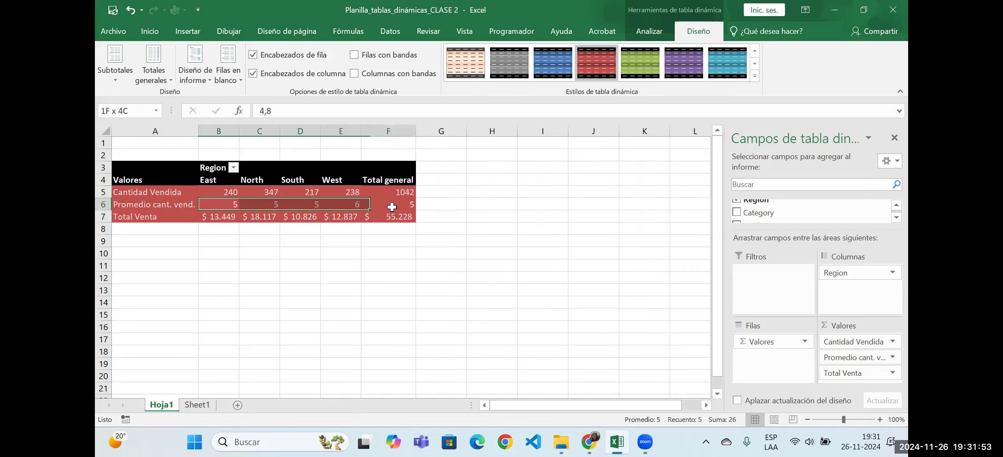
{"action": "left_click_drag", "start_coordinate": [209, 216], "coordinate": [407, 220]}
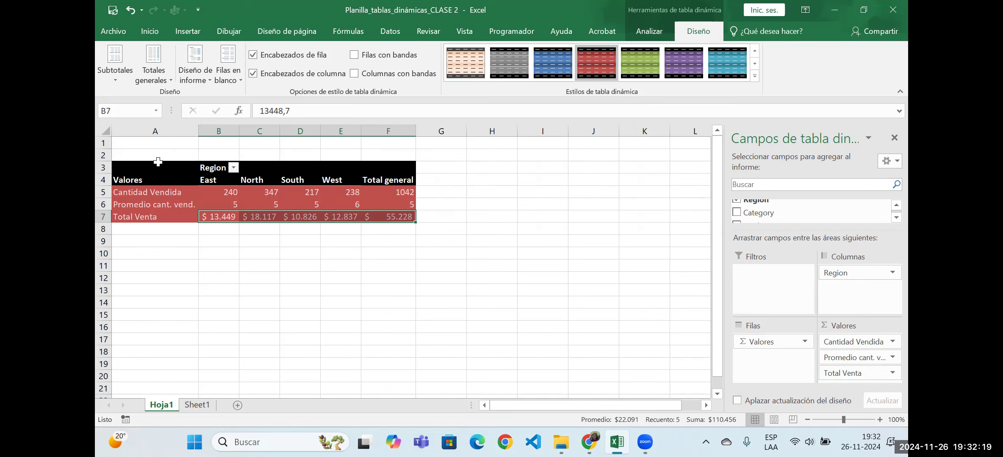
{"action": "left_click", "coordinate": [192, 406]}
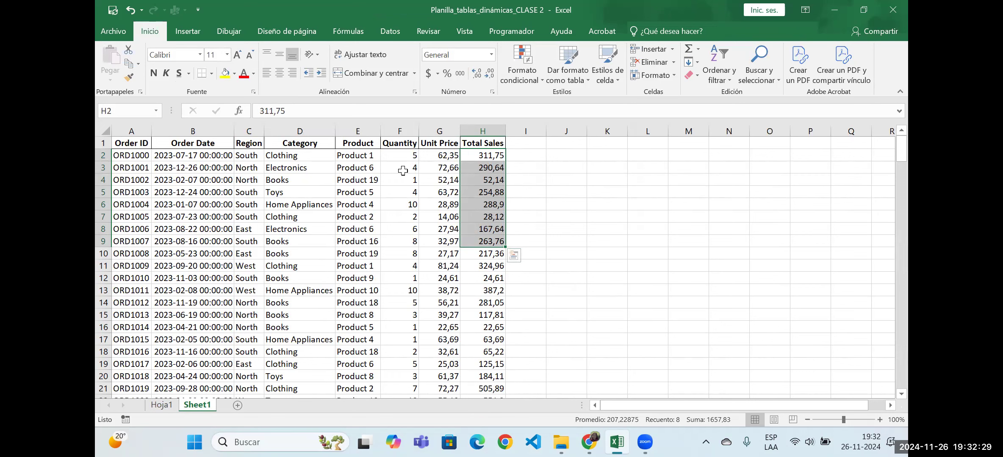
{"action": "left_click", "coordinate": [402, 155]}
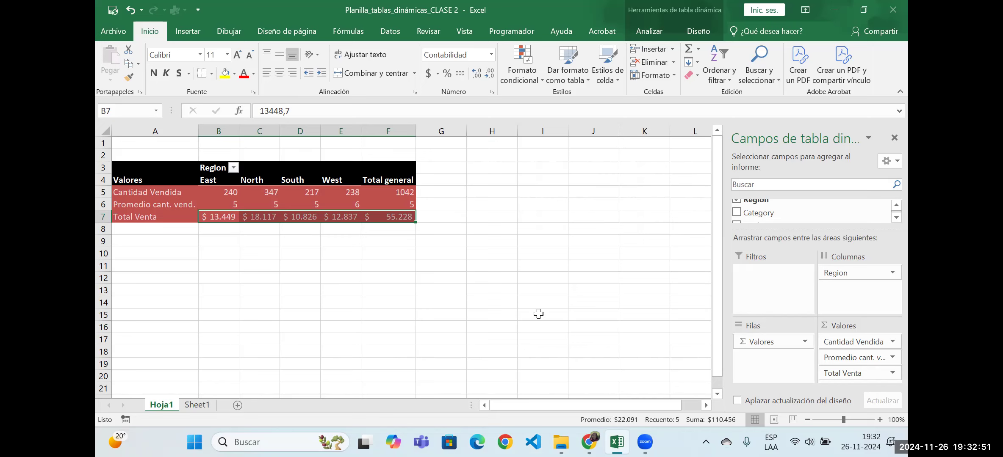
Step: Enter "Total cantidad vendida por producto" in cell I10 and "Promedio de Precio unitario" in cell I11 of Hoja1
{"action": "left_click", "coordinate": [543, 253]}
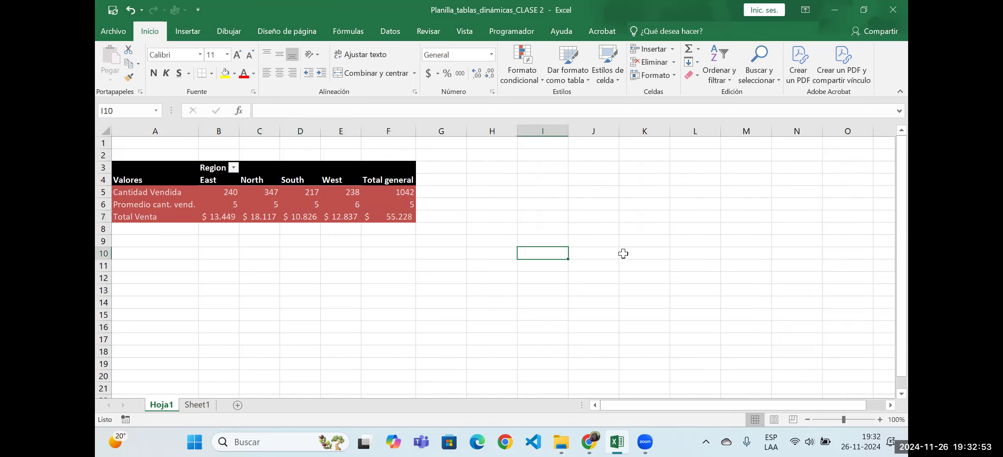
{"action": "type", "text": "Total"}
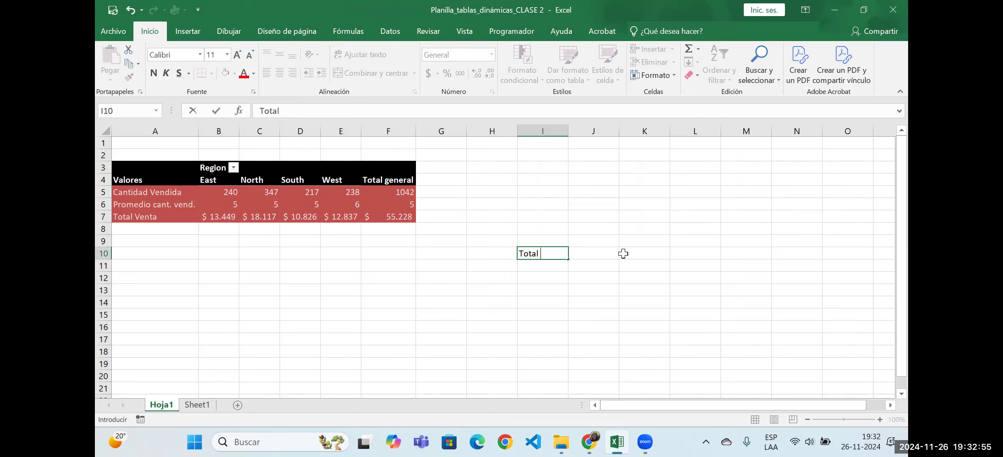
{"action": "type", "text": " cantidad vendida"}
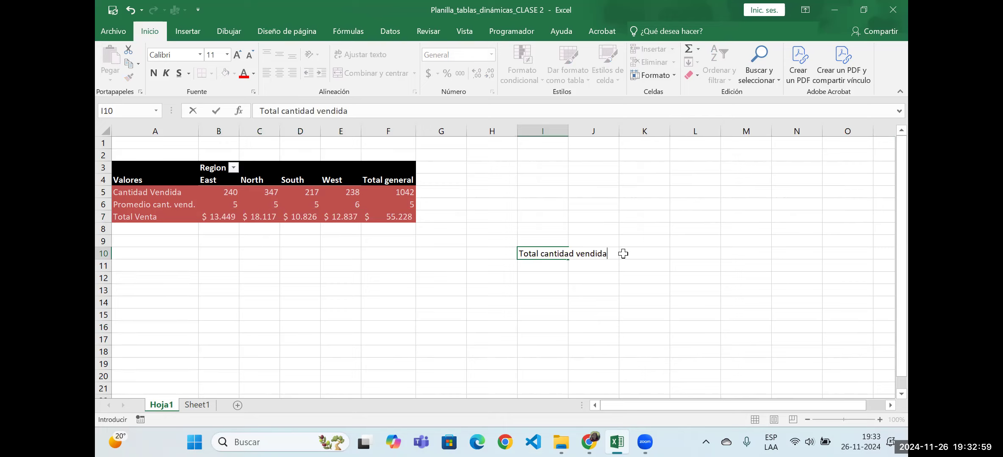
{"action": "type", "text": " por producto"}
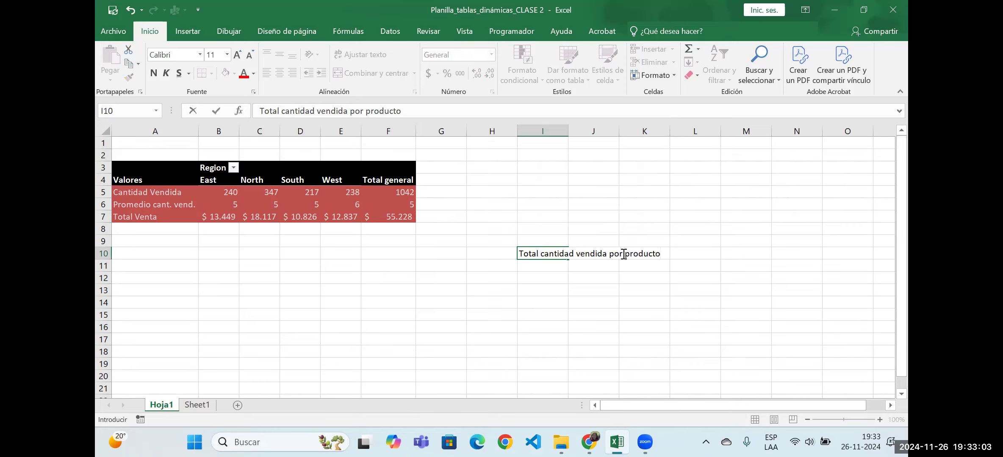
{"action": "key", "text": "Return"}
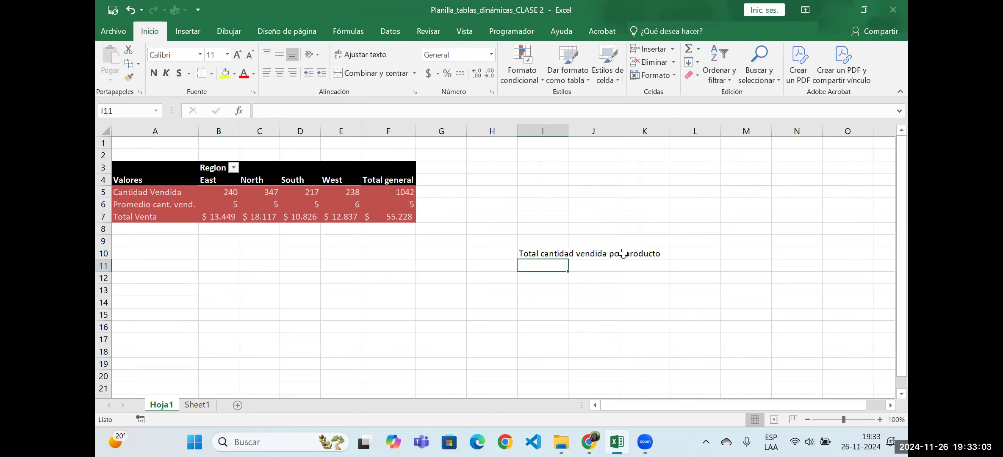
{"action": "type", "text": "Promedio "}
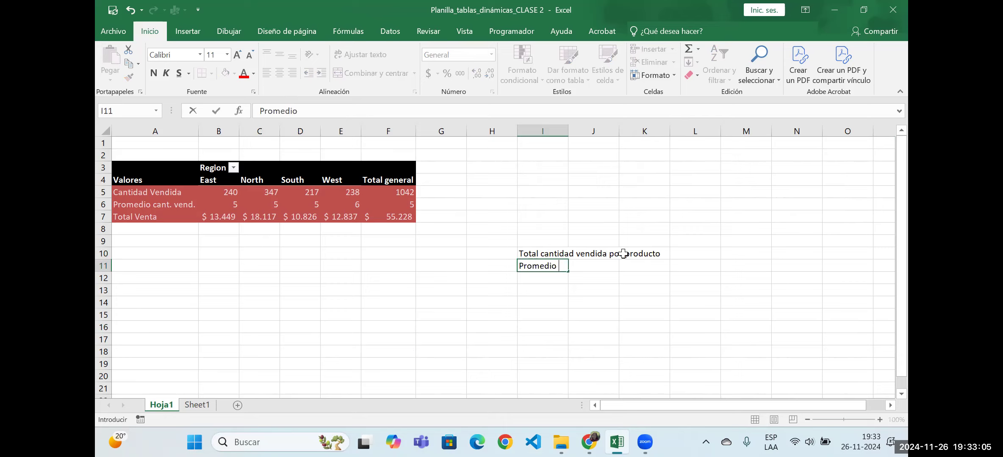
{"action": "type", "text": "de Precio unitario"}
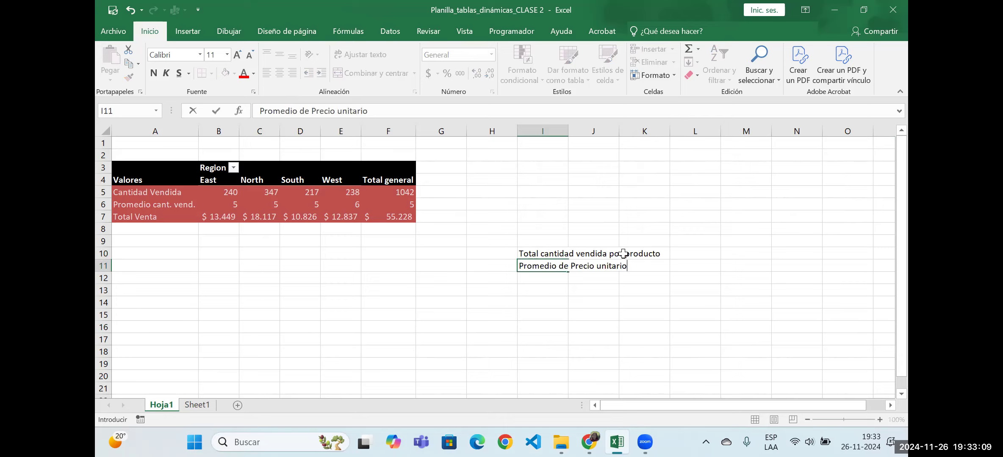
{"action": "key", "text": "Return"}
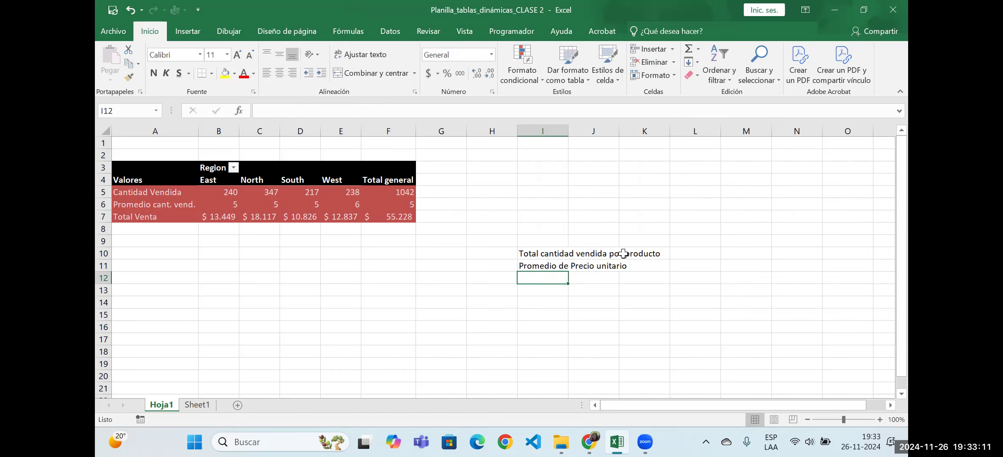
Step: Enter "Total de vta por producto" in cell I12 and select the West average in the pivot table
{"action": "type", "text": "Total "}
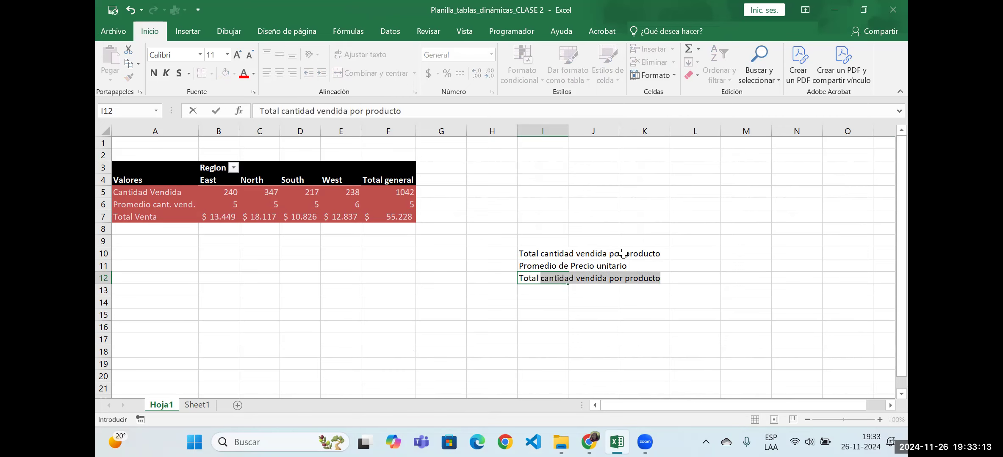
{"action": "type", "text": "de ve"}
{"action": "key", "text": "BackSpace"}
{"action": "type", "text": "ta por producto"}
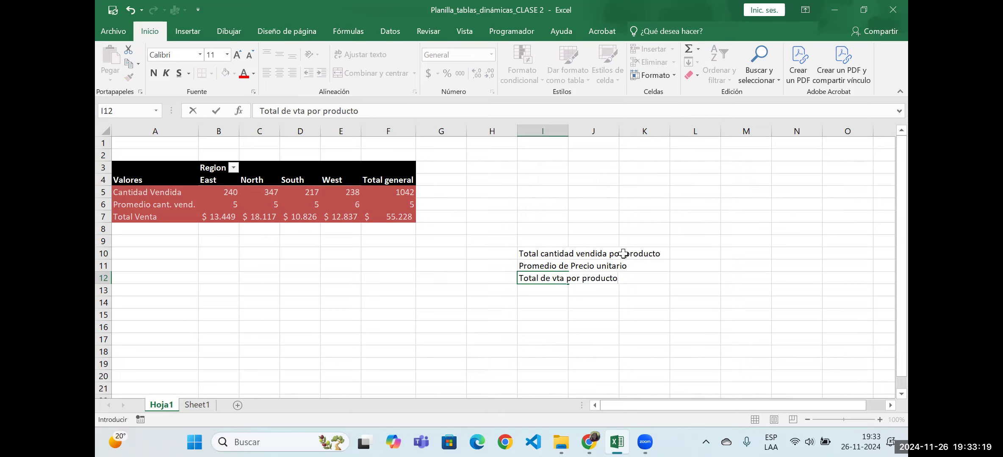
{"action": "key", "text": "Return"}
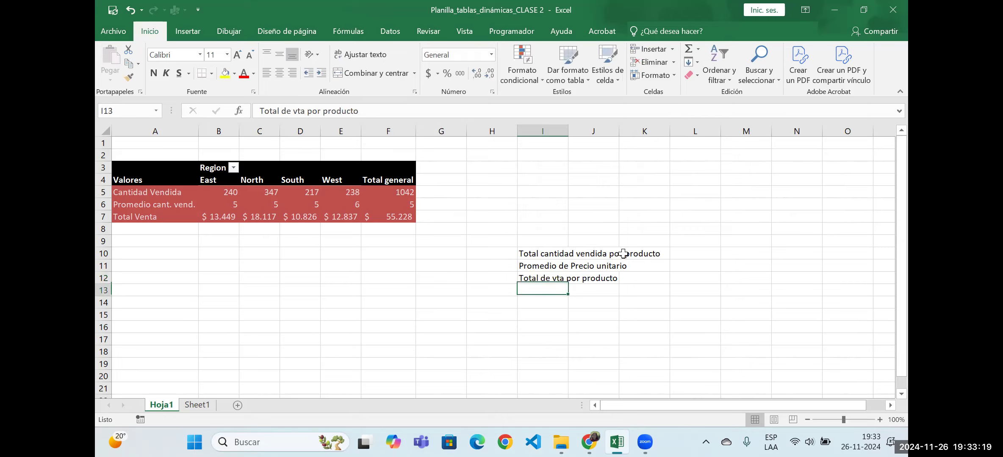
{"action": "left_click", "coordinate": [322, 209]}
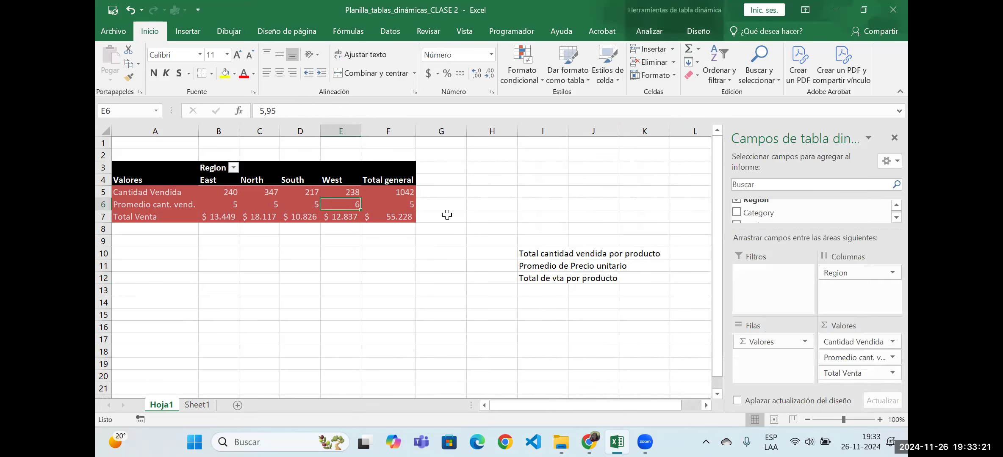
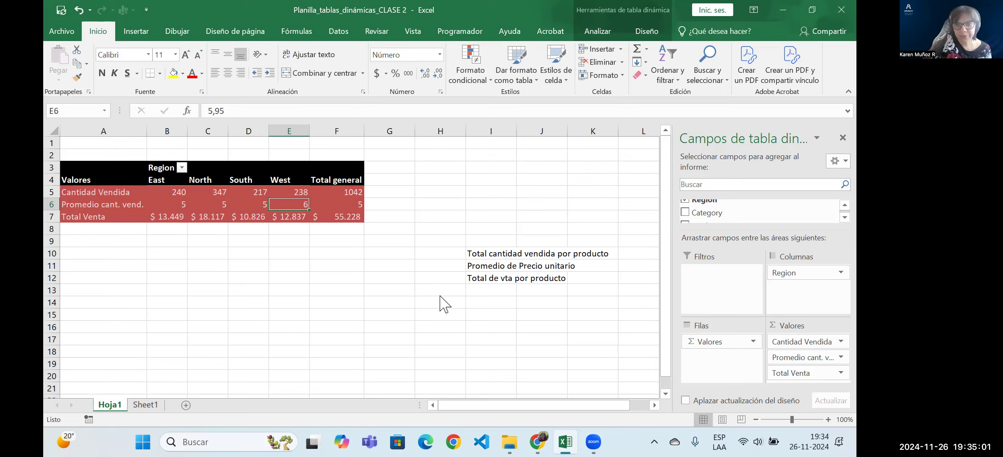
{"action": "key", "text": "alt+Tab"}
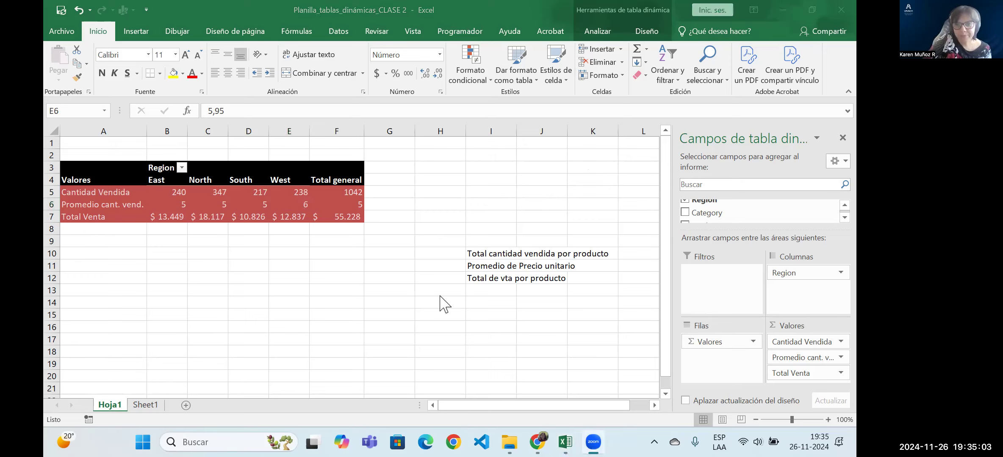
{"action": "left_click", "coordinate": [593, 204]}
{"action": "left_click", "coordinate": [299, 203]}
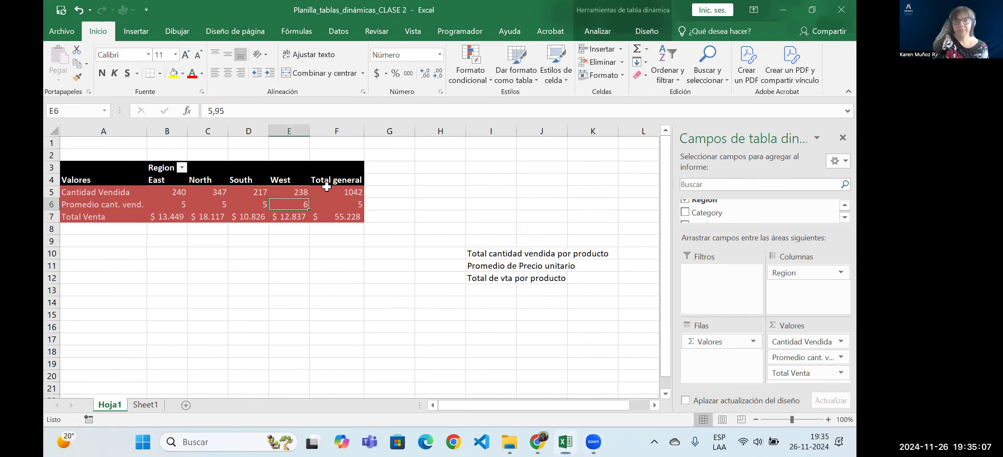
{"action": "left_click", "coordinate": [462, 253]}
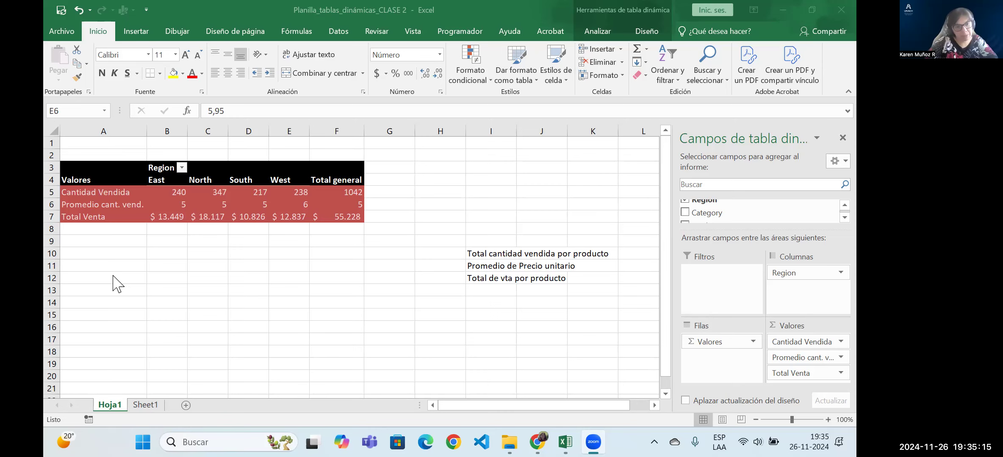
{"action": "left_click", "coordinate": [90, 266]}
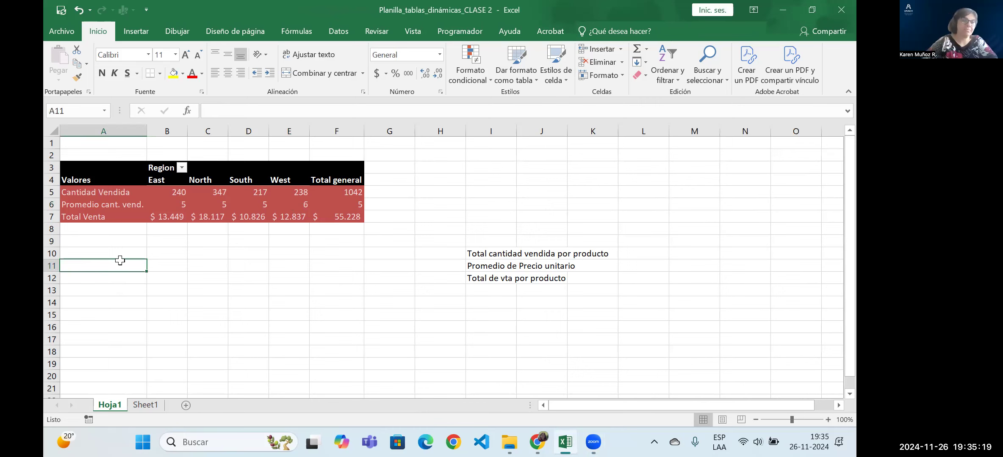
{"action": "left_click", "coordinate": [173, 189]}
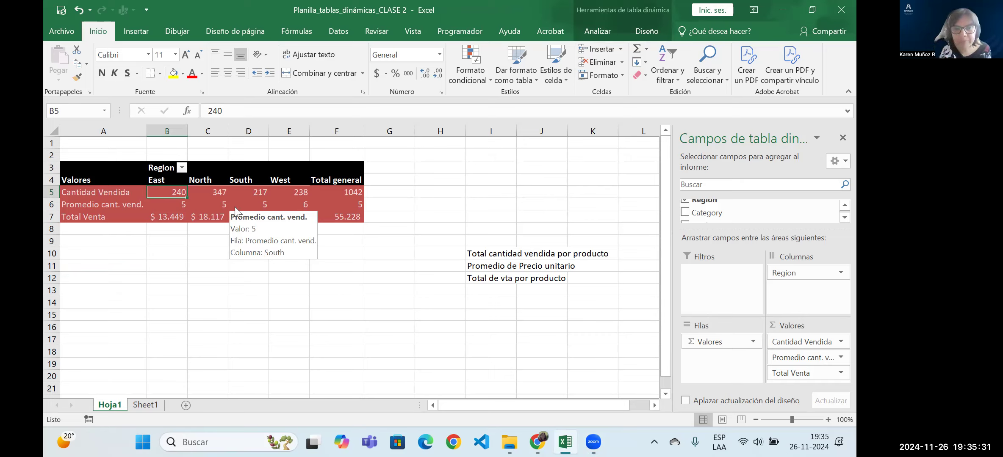
{"action": "left_click", "coordinate": [234, 207]}
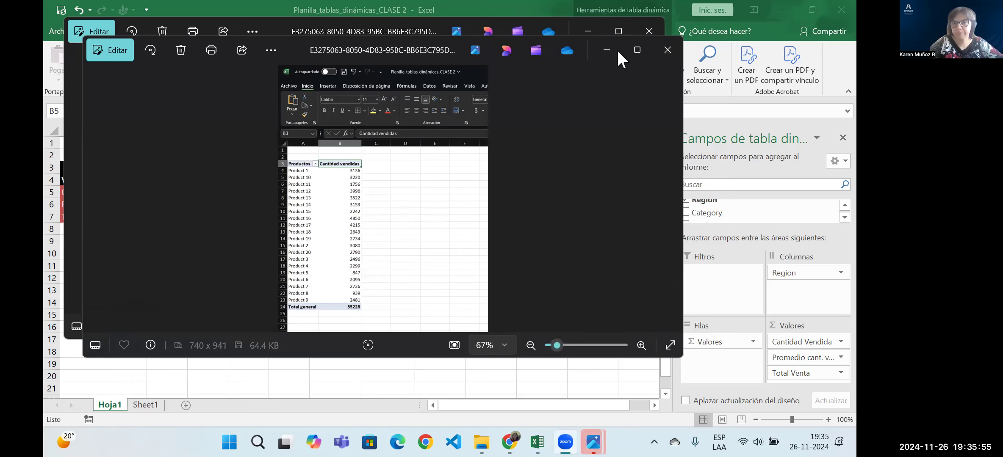
Step: Close both image windows showing the product quantity table and switch to the source data in Sheet1
{"action": "left_click", "coordinate": [667, 55]}
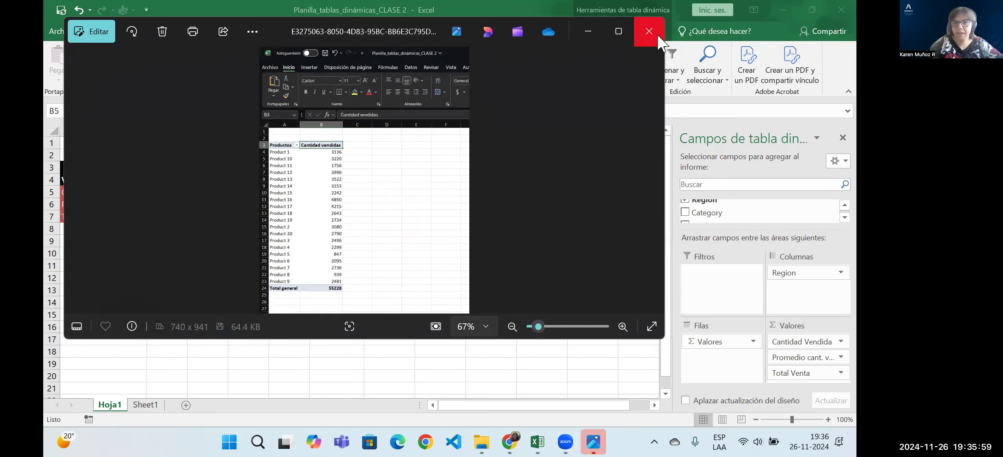
{"action": "left_click", "coordinate": [656, 35]}
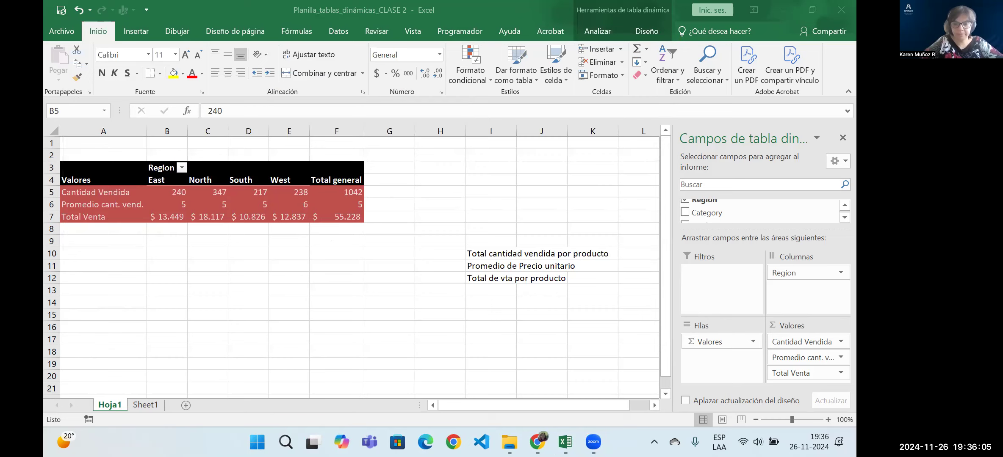
{"action": "left_click", "coordinate": [149, 412]}
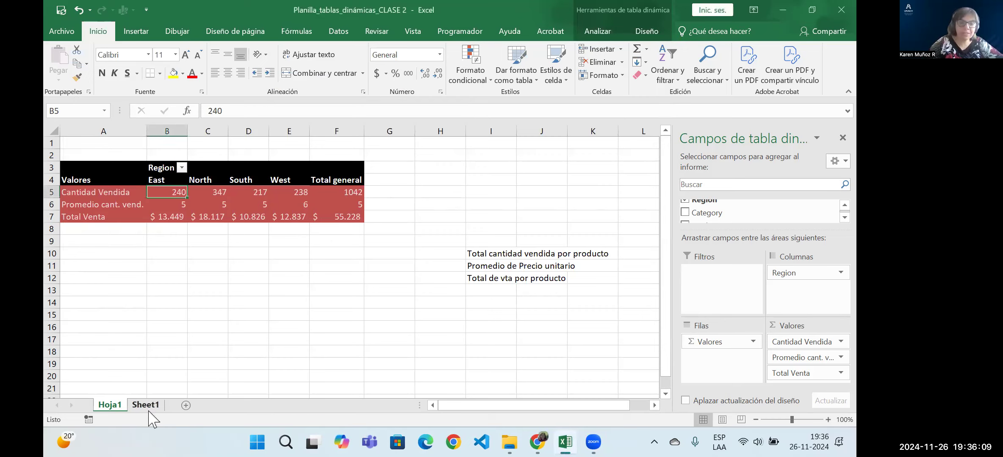
{"action": "left_click", "coordinate": [146, 407]}
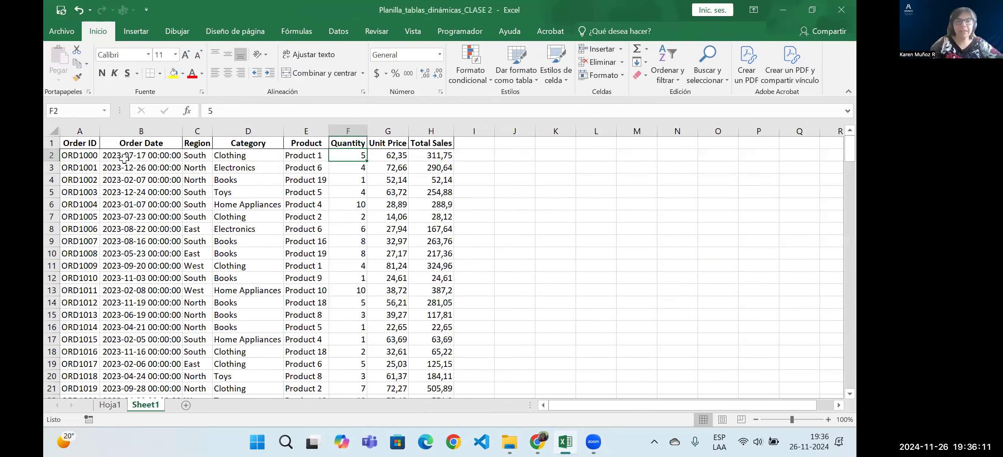
Step: Create a second pivot table from Sheet1!$A$1:$H$201 on the existing worksheet at location Hoja1!$A$12
{"action": "left_click", "coordinate": [89, 145]}
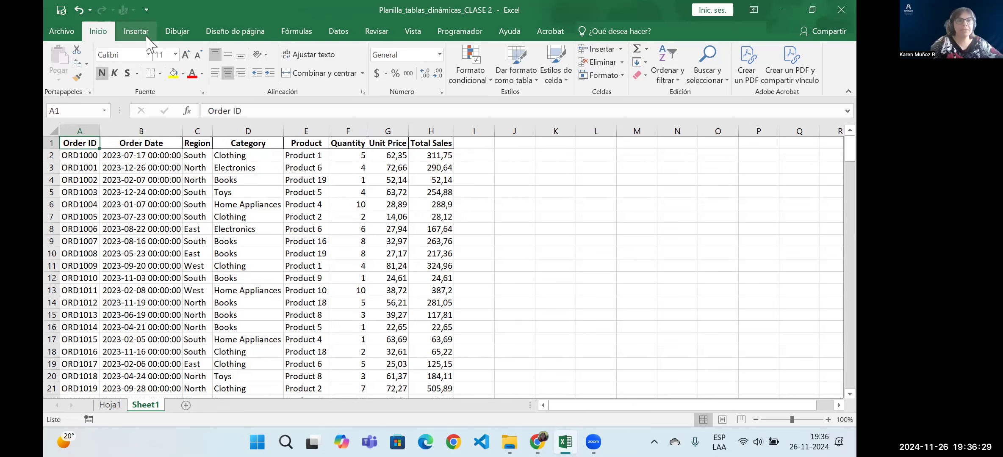
{"action": "left_click", "coordinate": [146, 36]}
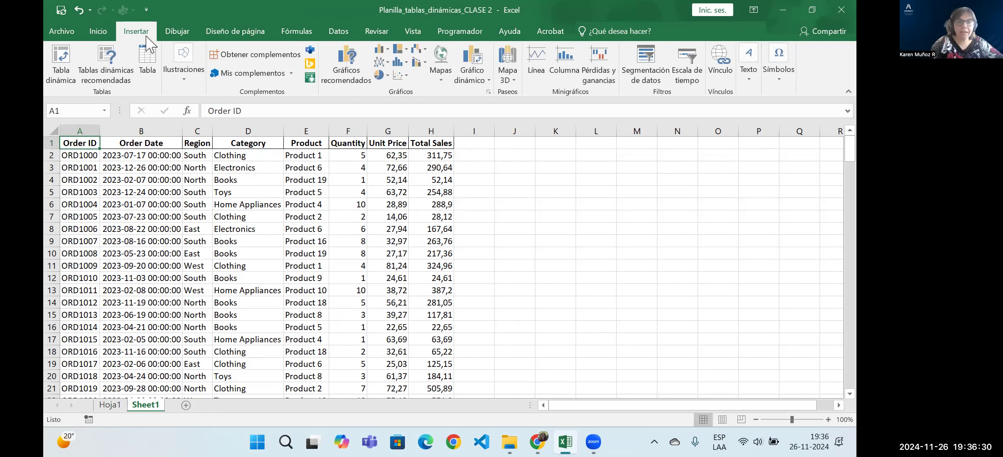
{"action": "left_click", "coordinate": [63, 81]}
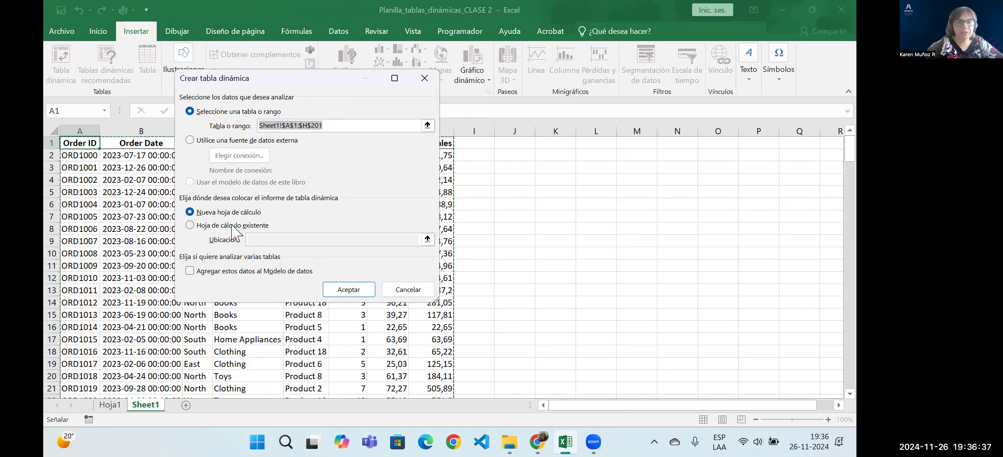
{"action": "left_click", "coordinate": [191, 226]}
{"action": "left_click", "coordinate": [262, 239]}
{"action": "left_click", "coordinate": [112, 408]}
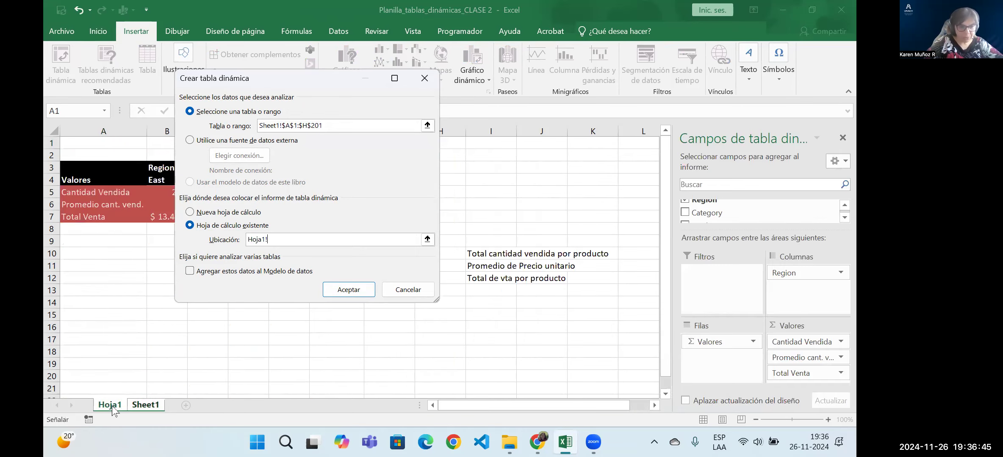
{"action": "left_click", "coordinate": [80, 279]}
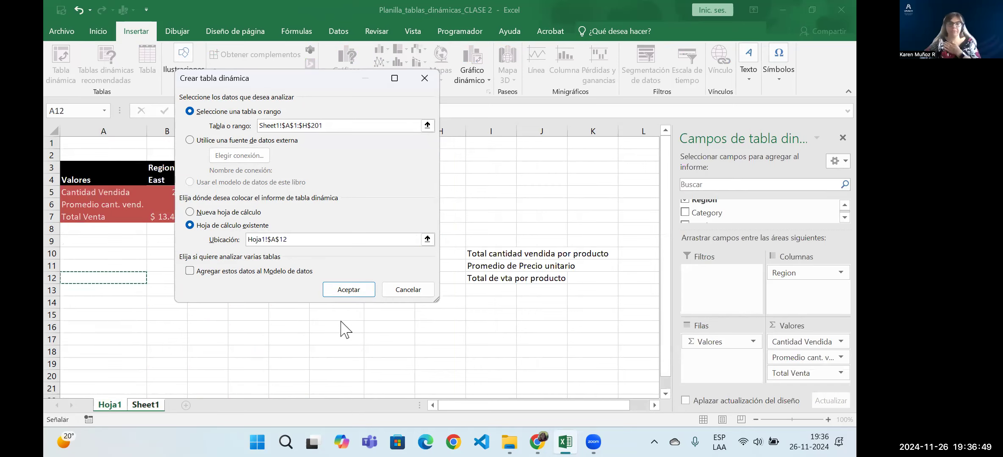
{"action": "left_click", "coordinate": [344, 291]}
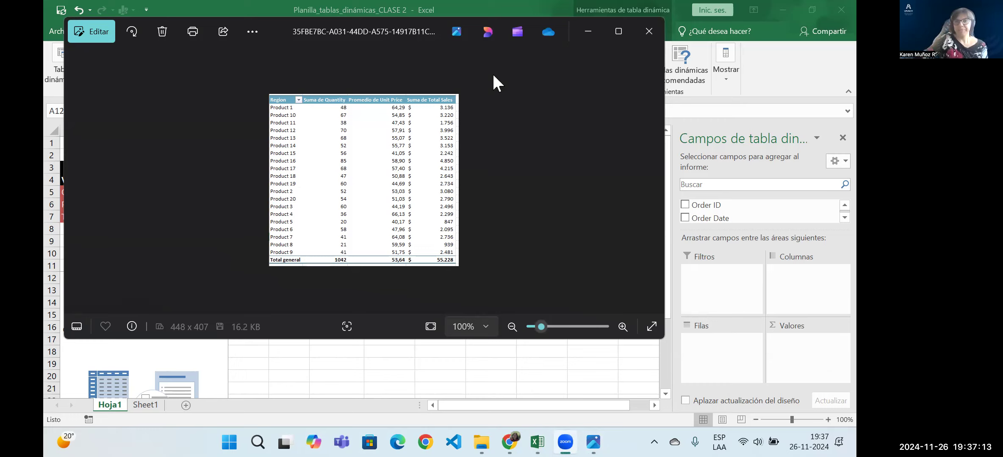
Step: Close the image window with the product table and enlarge the field list above the pivot table areas
{"action": "left_click", "coordinate": [648, 33]}
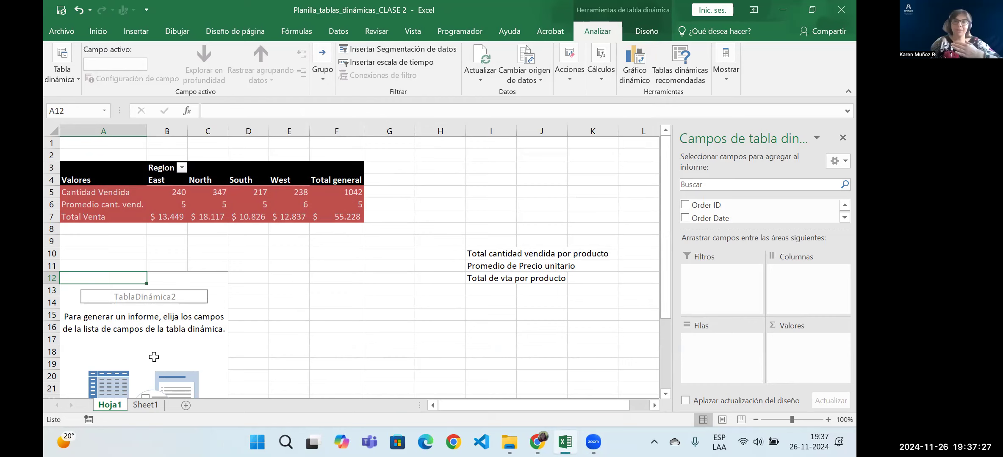
{"action": "left_click_drag", "start_coordinate": [781, 225], "coordinate": [781, 264]}
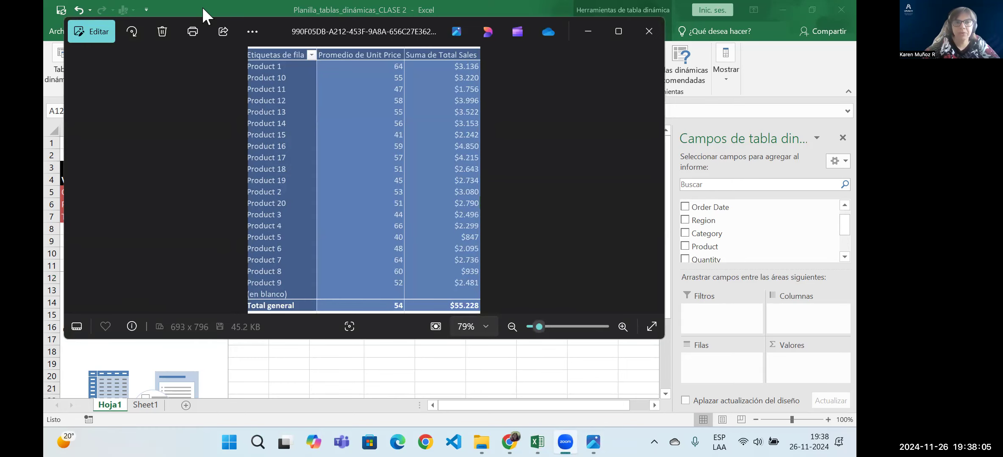
Step: Close the image window with the product table and add the Product field to the rows of the second pivot table
{"action": "left_click", "coordinate": [648, 31]}
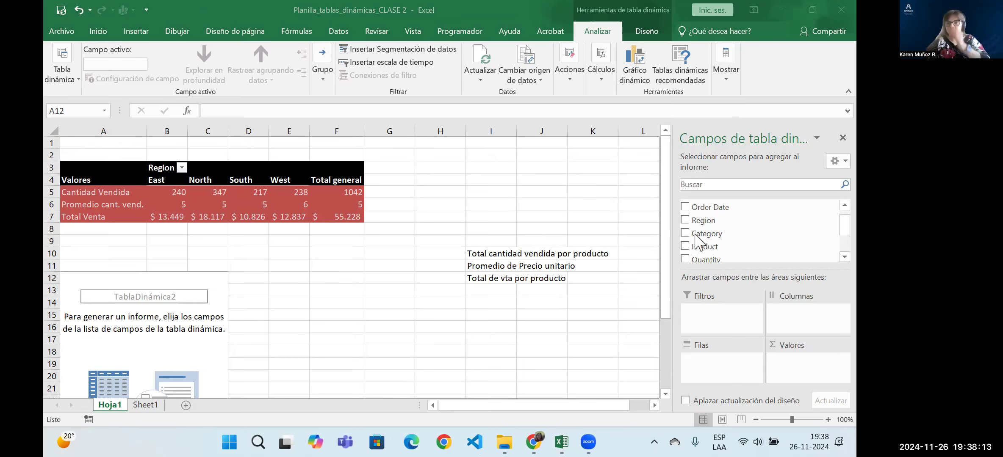
{"action": "scroll", "coordinate": [726, 244], "scroll_direction": "down", "scroll_amount": 2}
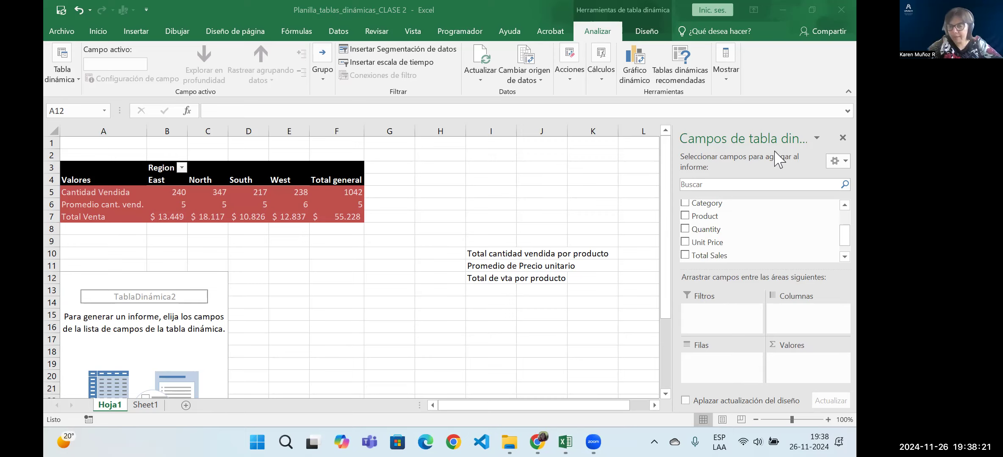
{"action": "left_click", "coordinate": [714, 217]}
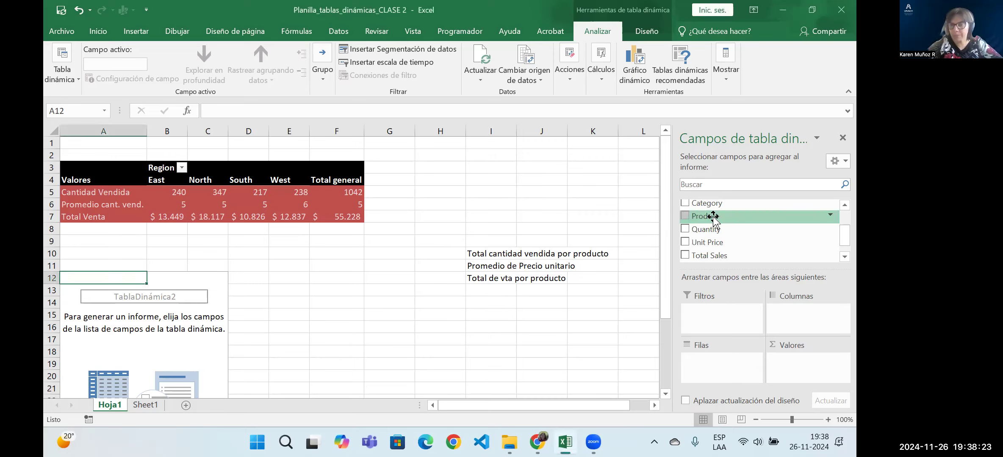
{"action": "left_click_drag", "start_coordinate": [705, 216], "coordinate": [716, 374]}
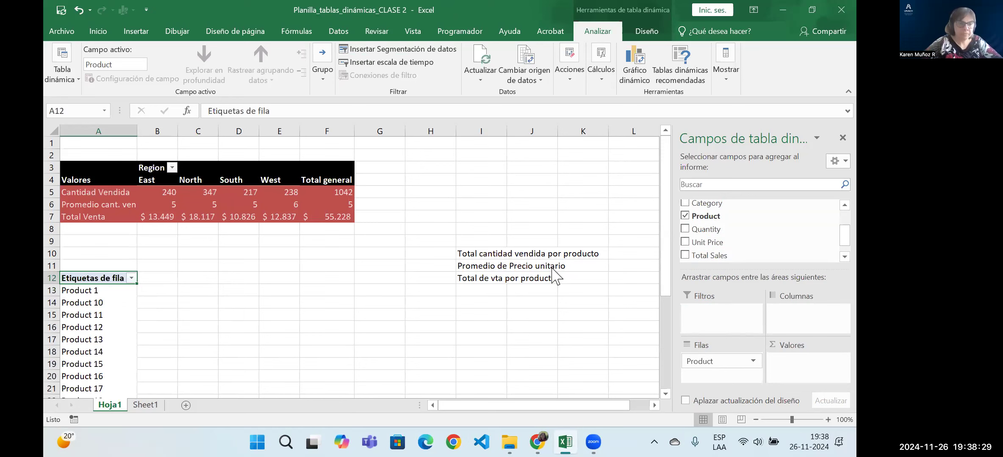
Step: Examine the sort and filter options and the product checklist for the second pivot table's row labels
{"action": "left_click", "coordinate": [131, 279]}
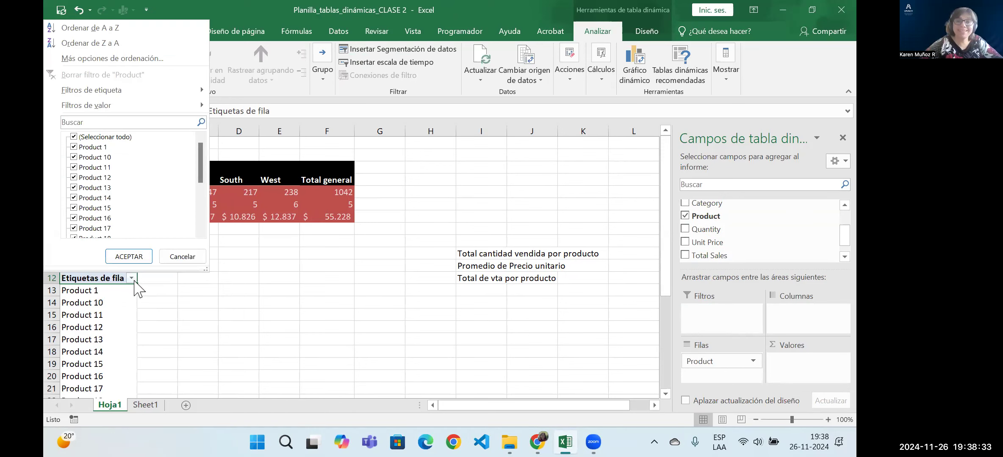
{"action": "left_click", "coordinate": [164, 292]}
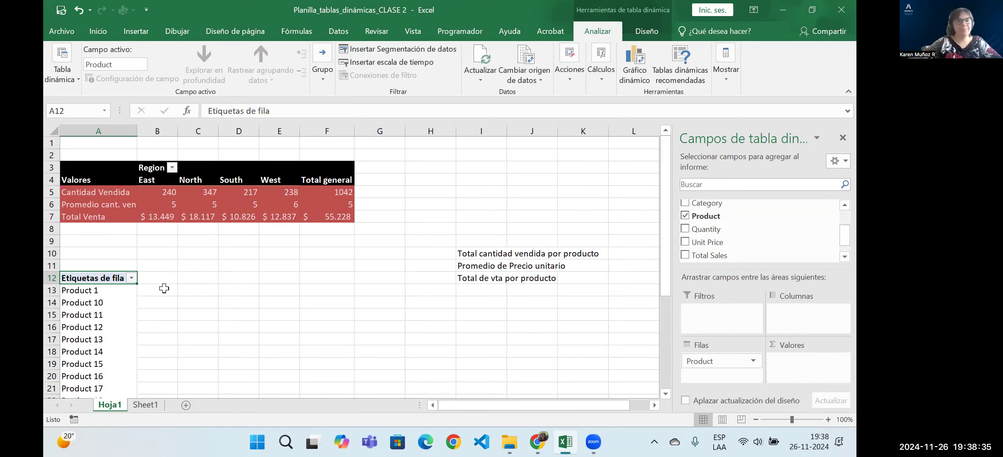
{"action": "left_click", "coordinate": [132, 279]}
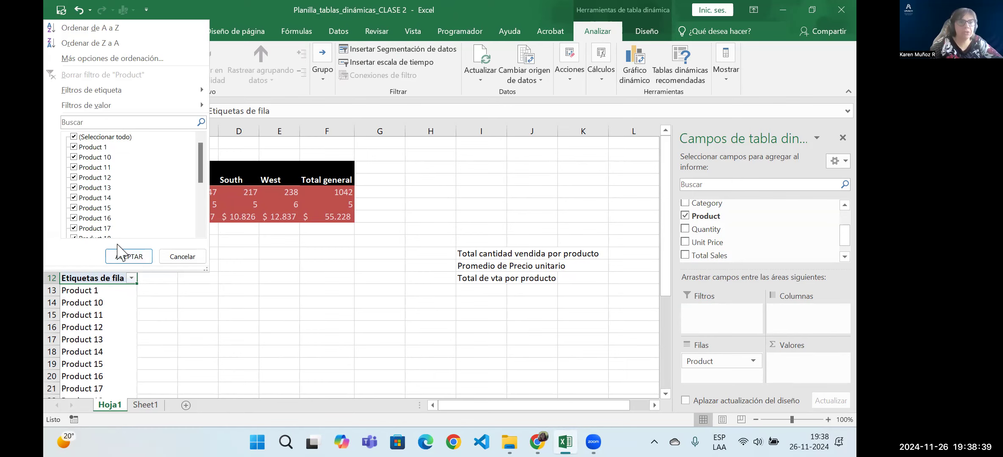
{"action": "left_click", "coordinate": [149, 307]}
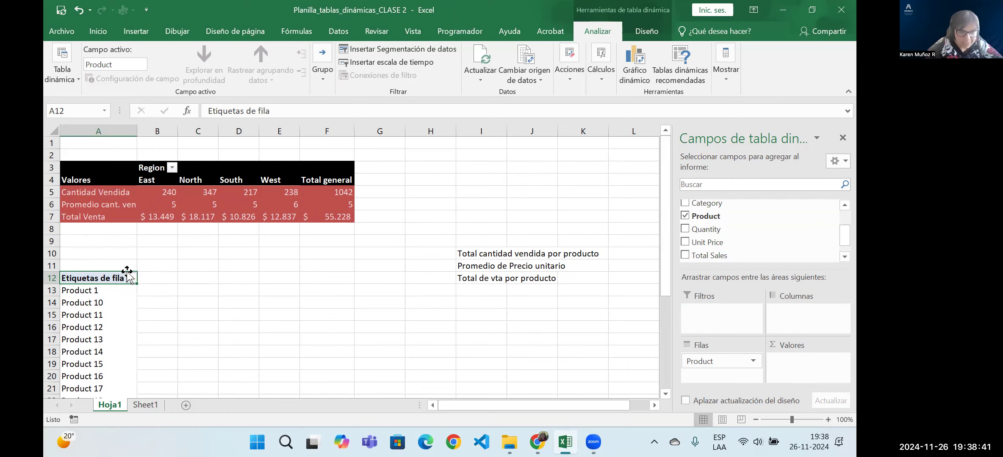
{"action": "left_click", "coordinate": [132, 279]}
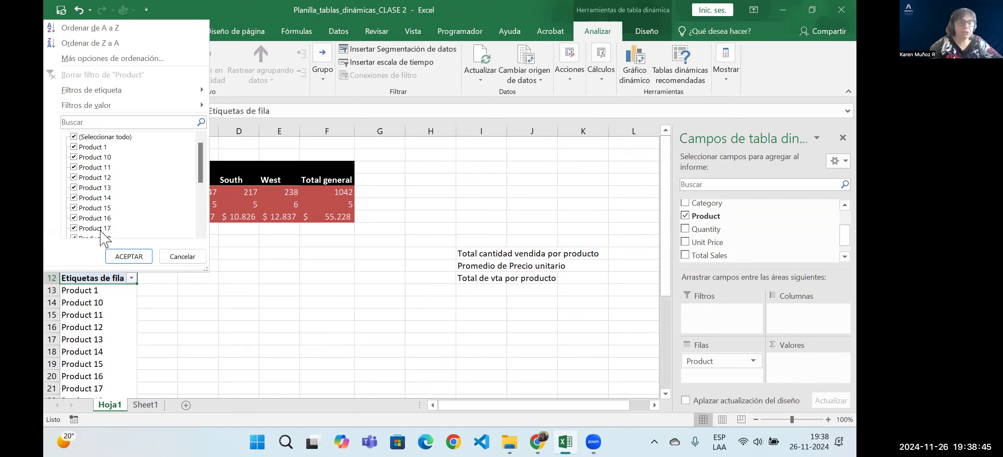
{"action": "left_click_drag", "start_coordinate": [202, 171], "coordinate": [202, 220]}
{"action": "left_click_drag", "start_coordinate": [201, 192], "coordinate": [204, 142]}
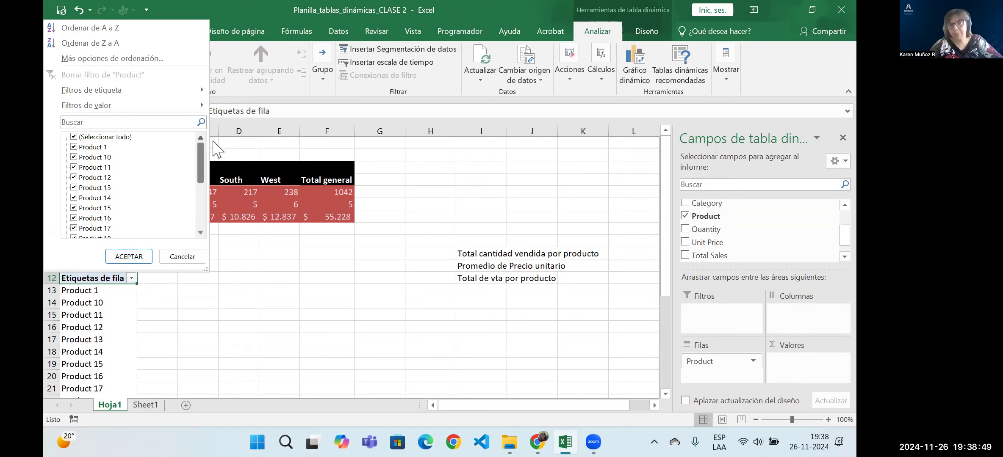
Step: Try sorting the product row labels in ascending order and in descending order
{"action": "left_click", "coordinate": [96, 32]}
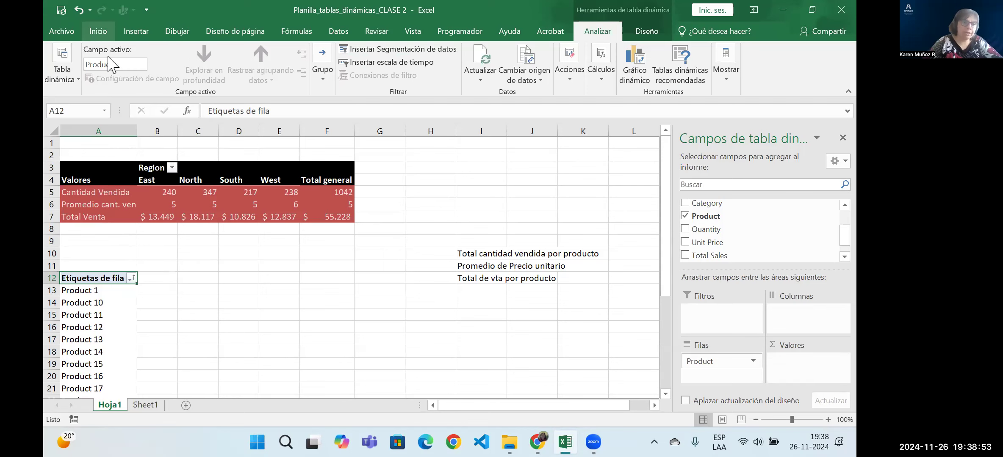
{"action": "left_click", "coordinate": [132, 279]}
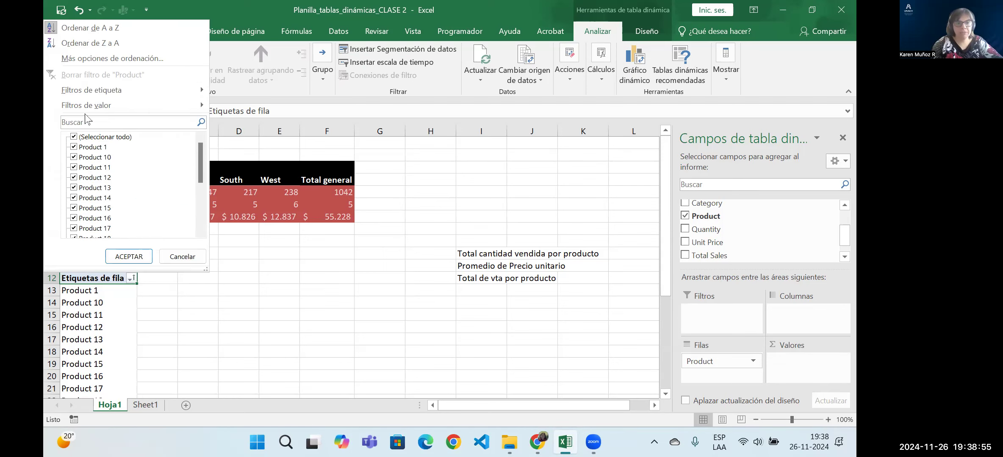
{"action": "left_click", "coordinate": [93, 44]}
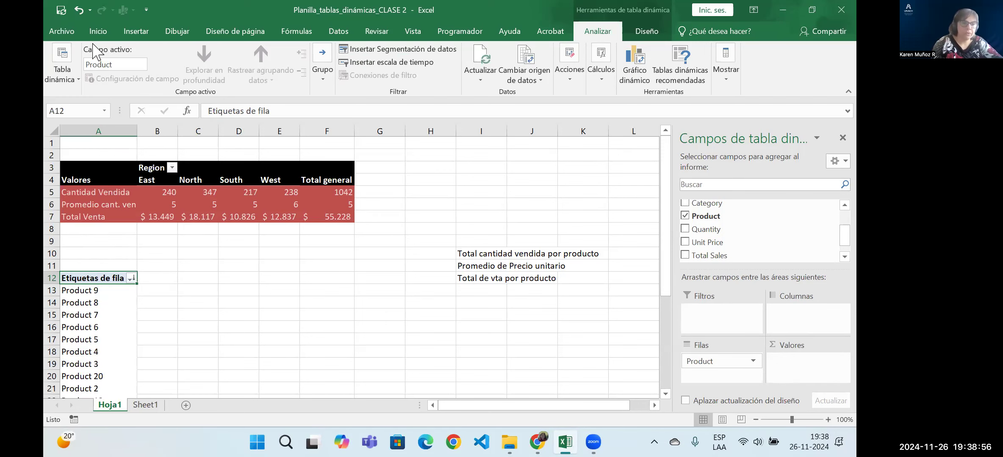
Step: Sort the product row labels from A to Z and check the product list down to the grand total
{"action": "left_click", "coordinate": [133, 278]}
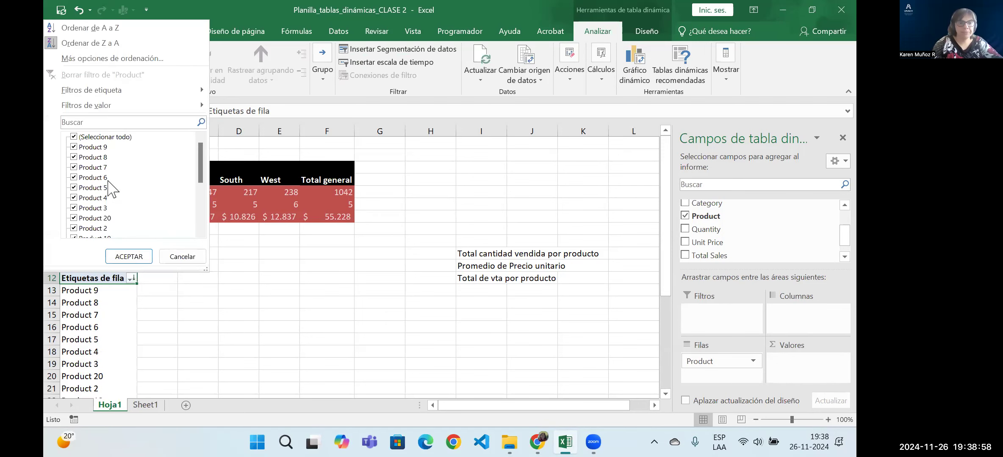
{"action": "left_click", "coordinate": [89, 29]}
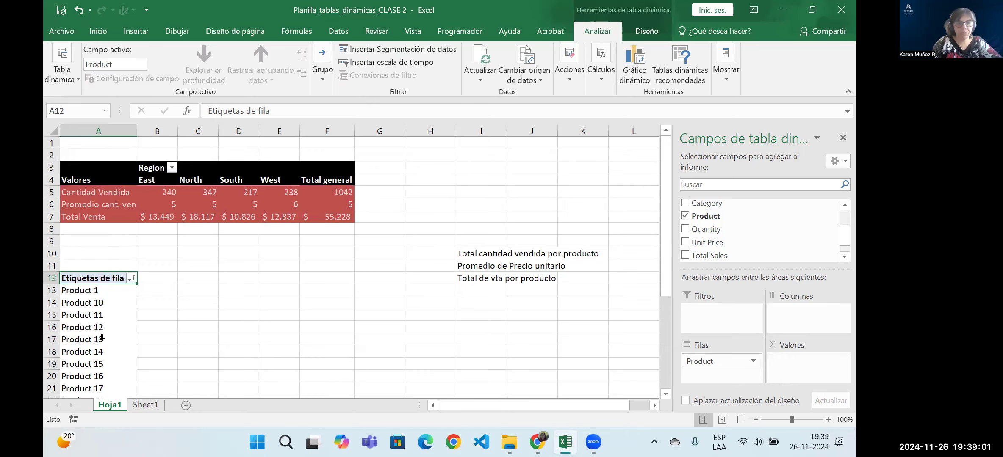
{"action": "scroll", "coordinate": [102, 338], "scroll_direction": "down", "scroll_amount": 4}
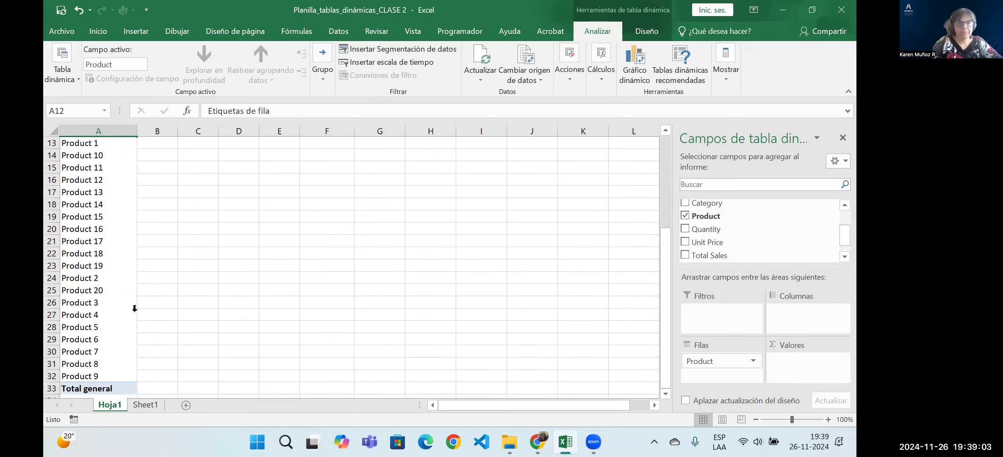
Step: Add the Quantity and Unit Price fields to the values of the product pivot table
{"action": "scroll", "coordinate": [134, 309], "scroll_direction": "up", "scroll_amount": 1}
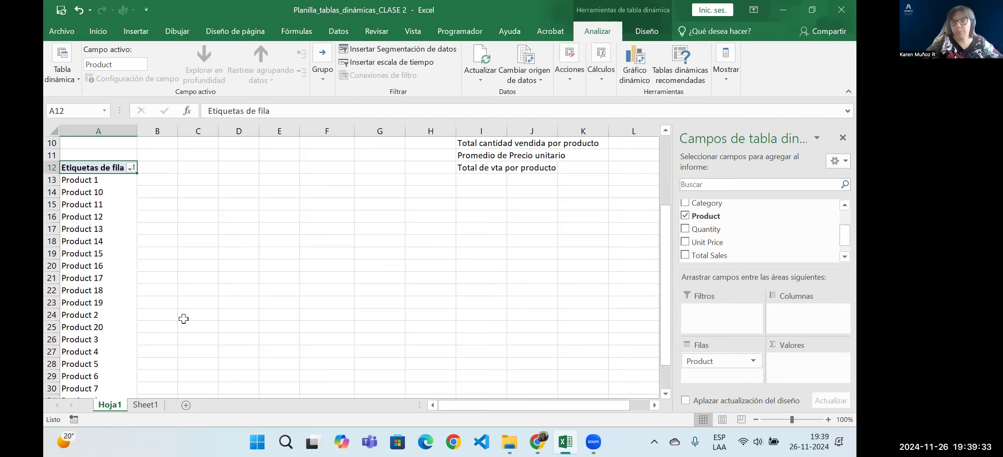
{"action": "left_click_drag", "start_coordinate": [714, 228], "coordinate": [790, 368]}
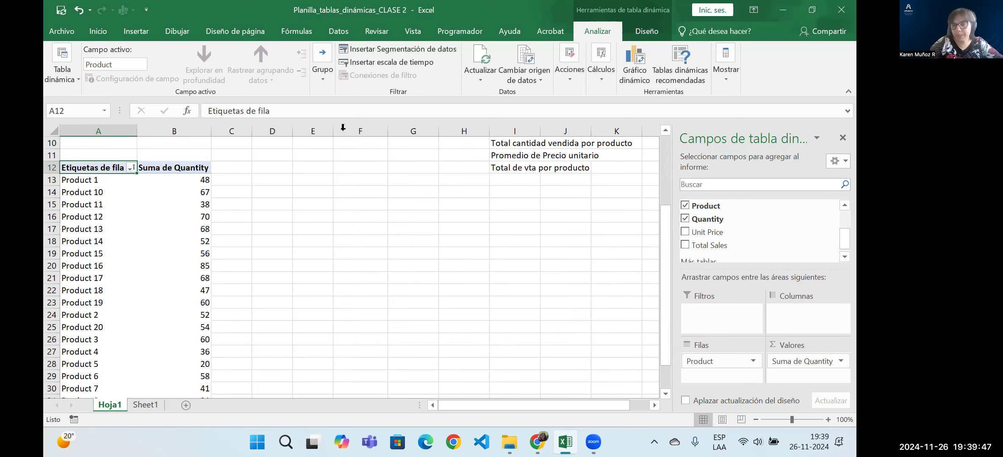
{"action": "left_click_drag", "start_coordinate": [706, 233], "coordinate": [818, 383]}
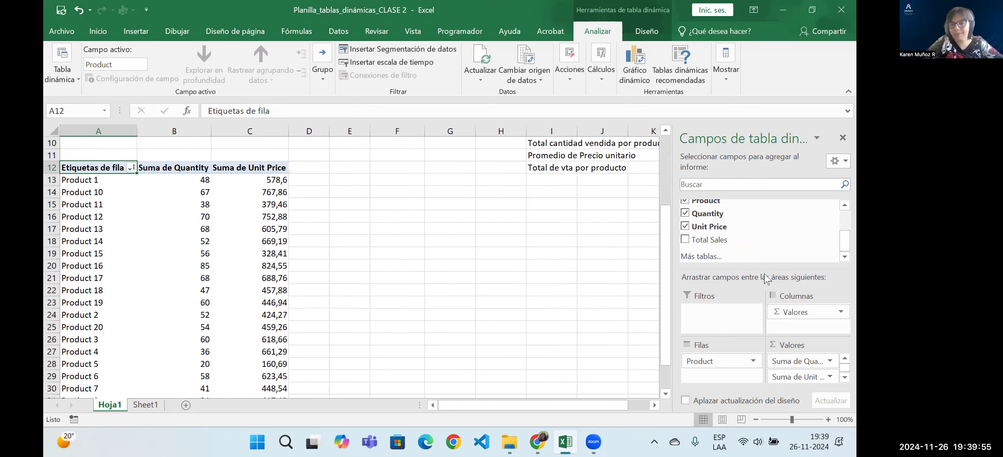
Step: Summarize the Unit Price value field by Promedio and give it the custom name "Promedio PU"
{"action": "left_click_drag", "start_coordinate": [766, 267], "coordinate": [765, 241]}
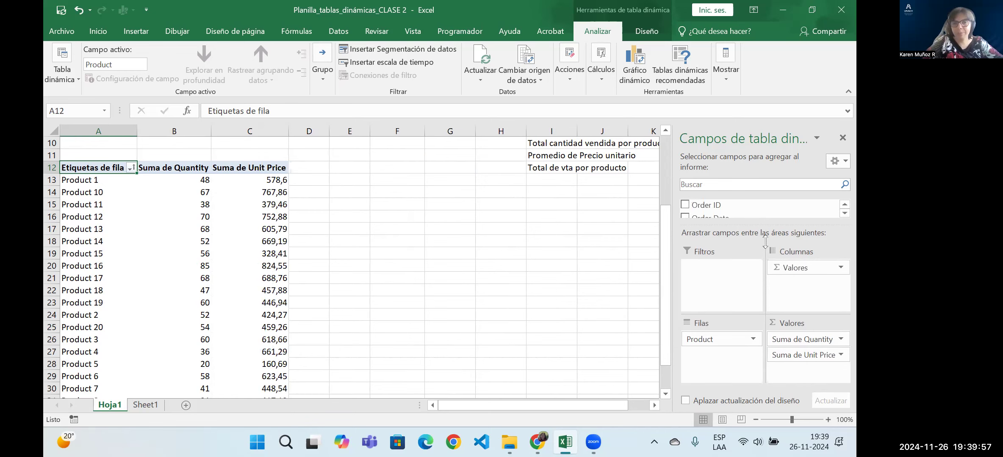
{"action": "left_click", "coordinate": [841, 355]}
{"action": "left_click", "coordinate": [805, 339]}
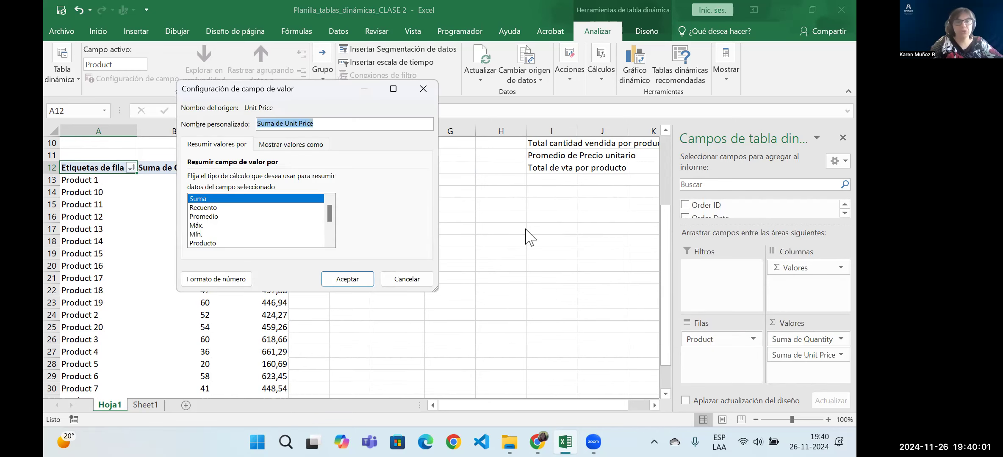
{"action": "left_click", "coordinate": [218, 216]}
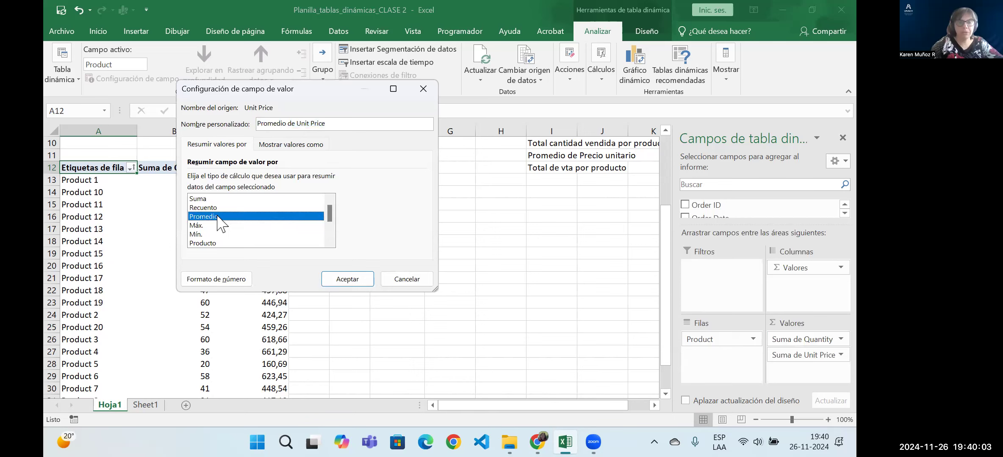
{"action": "left_click_drag", "start_coordinate": [336, 124], "coordinate": [287, 124]}
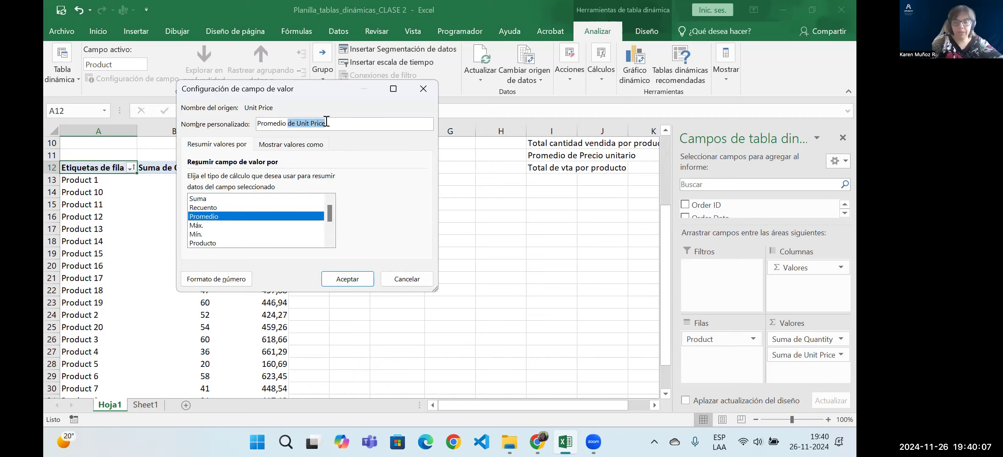
{"action": "type", "text": "PU"}
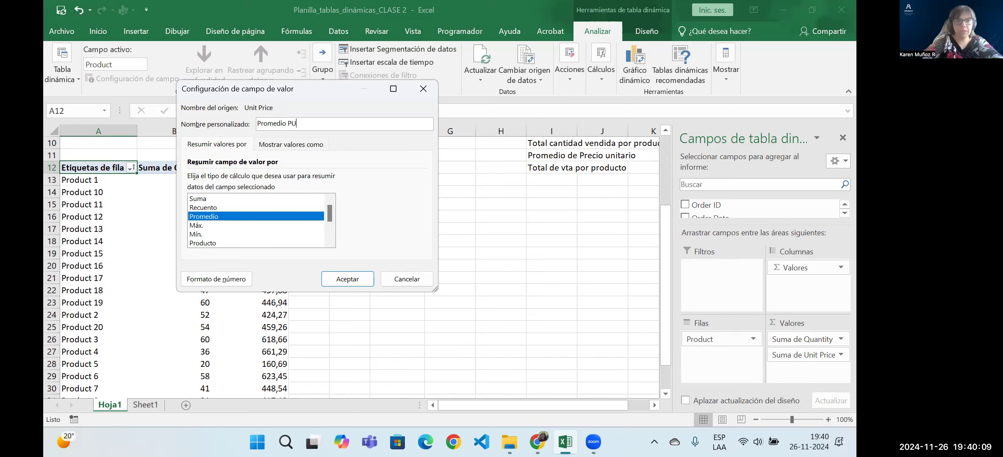
Step: Format the Promedio PU field as Moneda with 0 decimals and the symbol $ Inglés (Estados Unidos), and apply the field settings
{"action": "left_click", "coordinate": [214, 280]}
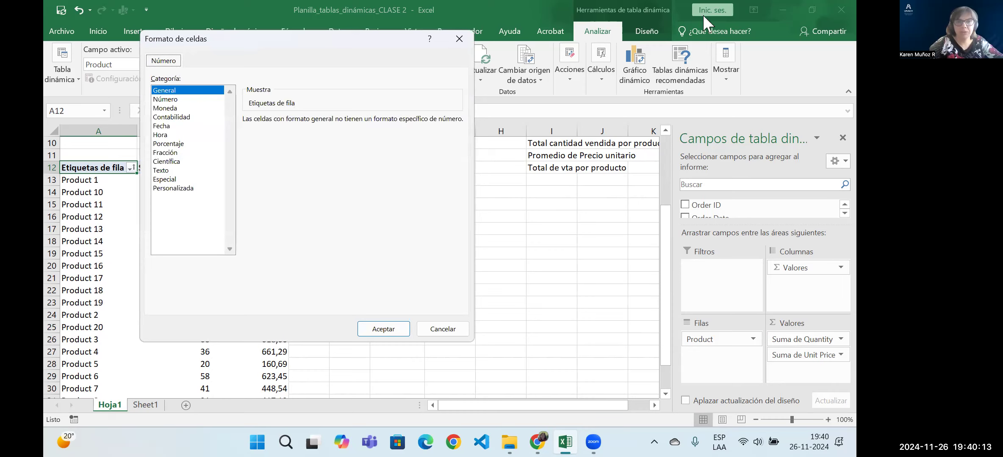
{"action": "left_click", "coordinate": [170, 111]}
{"action": "left_click", "coordinate": [291, 138]}
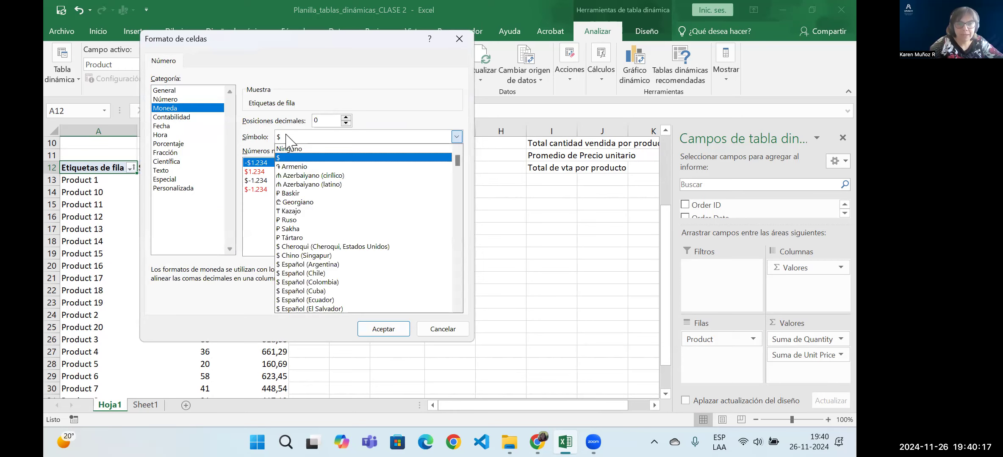
{"action": "mouse_move", "coordinate": [456, 162]}
{"action": "left_mouse_down"}
{"action": "mouse_move", "coordinate": [480, 238]}
{"action": "mouse_move", "coordinate": [475, 168]}
{"action": "left_mouse_up"}
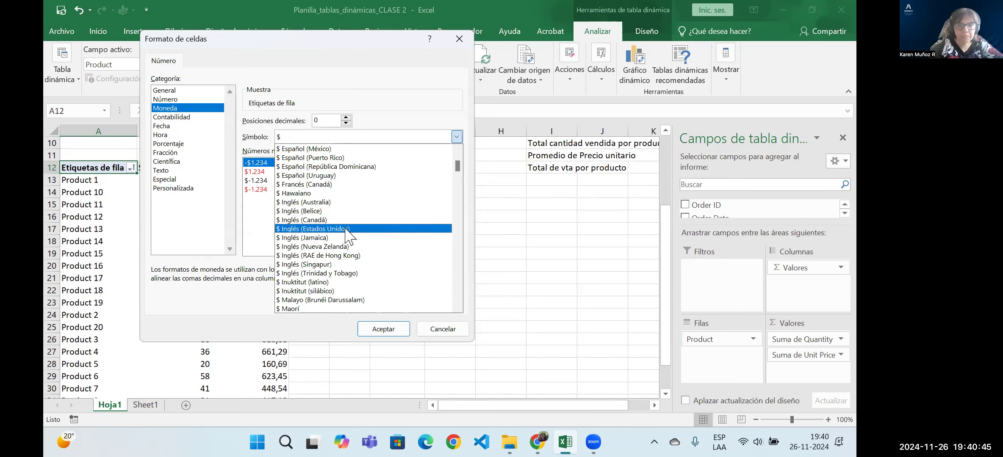
{"action": "left_click", "coordinate": [345, 228]}
{"action": "left_click", "coordinate": [384, 331]}
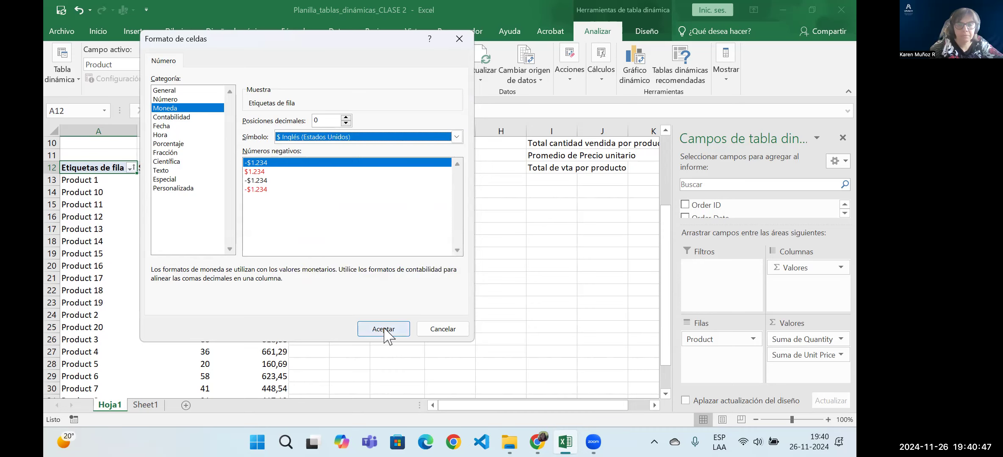
{"action": "left_click", "coordinate": [348, 280]}
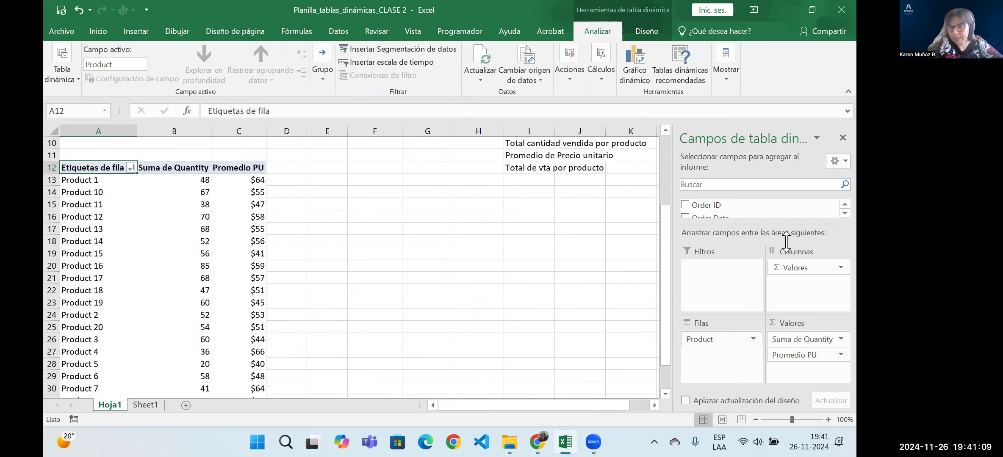
Step: Add the Total Sales field to the values of the product pivot table below Promedio PU
{"action": "left_click_drag", "start_coordinate": [786, 225], "coordinate": [789, 271]}
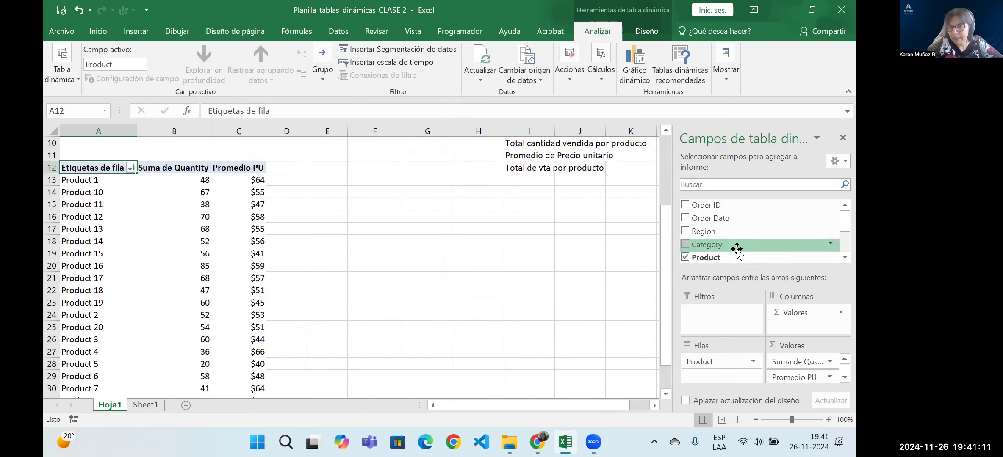
{"action": "scroll", "coordinate": [737, 250], "scroll_direction": "down", "scroll_amount": 2}
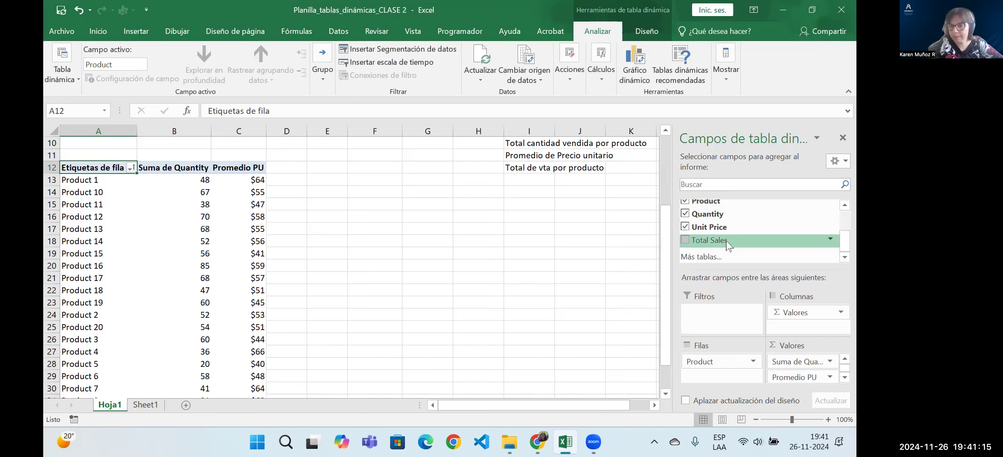
{"action": "left_click_drag", "start_coordinate": [710, 240], "coordinate": [804, 381]}
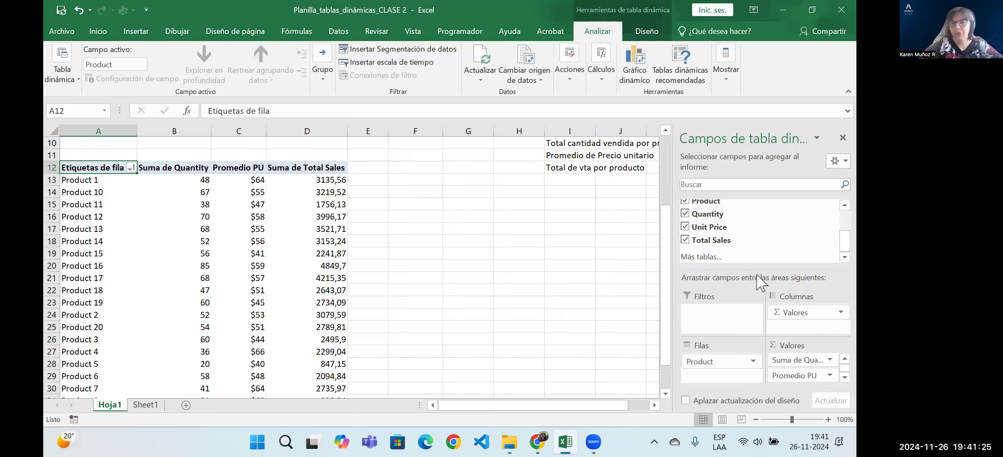
Step: Give the Total Sales value field of the product pivot table the custom name "Total venta"
{"action": "left_click_drag", "start_coordinate": [754, 270], "coordinate": [755, 218]}
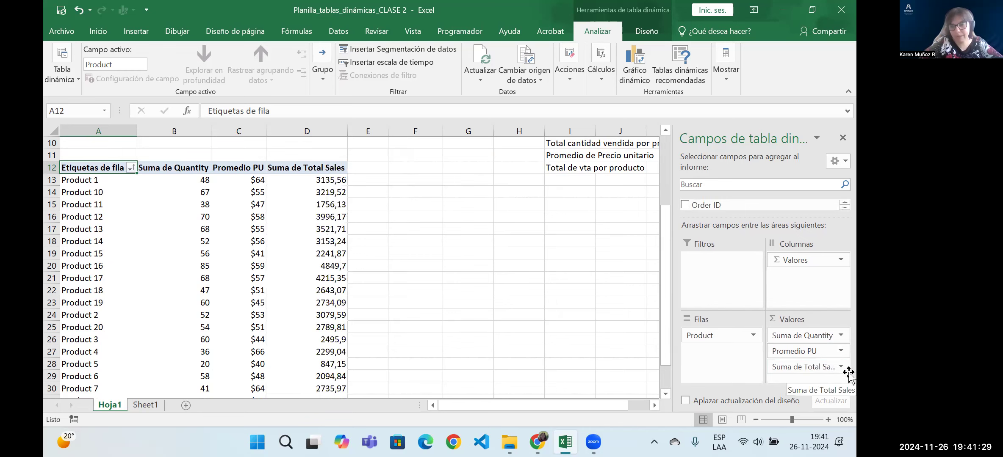
{"action": "left_click", "coordinate": [817, 368]}
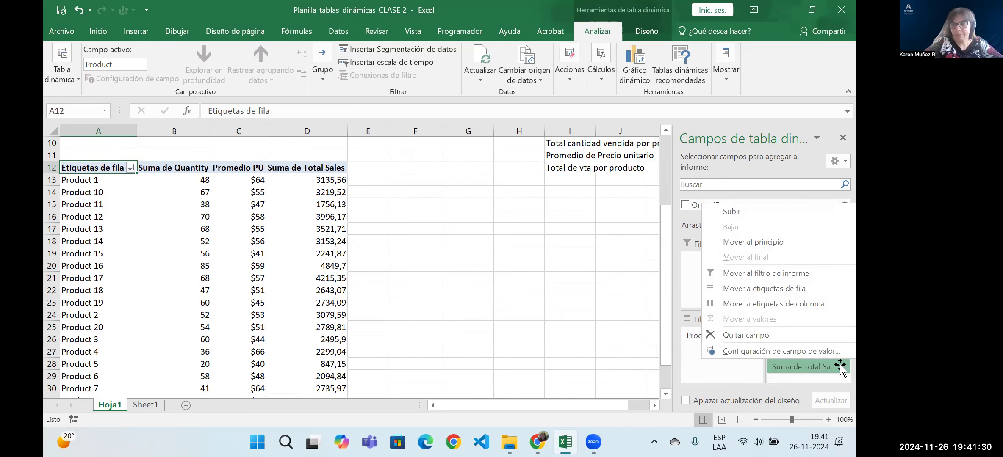
{"action": "left_click", "coordinate": [768, 352]}
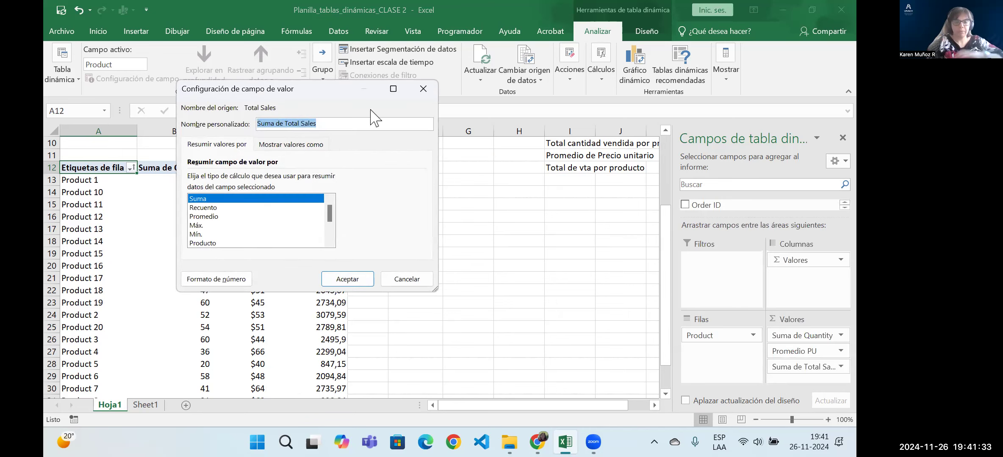
{"action": "type", "text": "Total venta"}
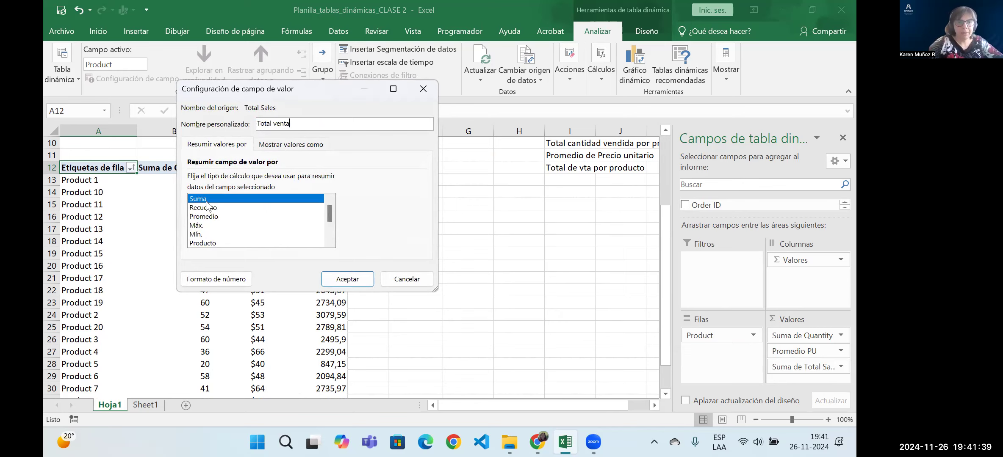
Step: Format the Total venta field as Moneda with 0 decimals and the symbol $ Inglés (Estados Unidos), and apply the field settings
{"action": "left_click", "coordinate": [212, 287]}
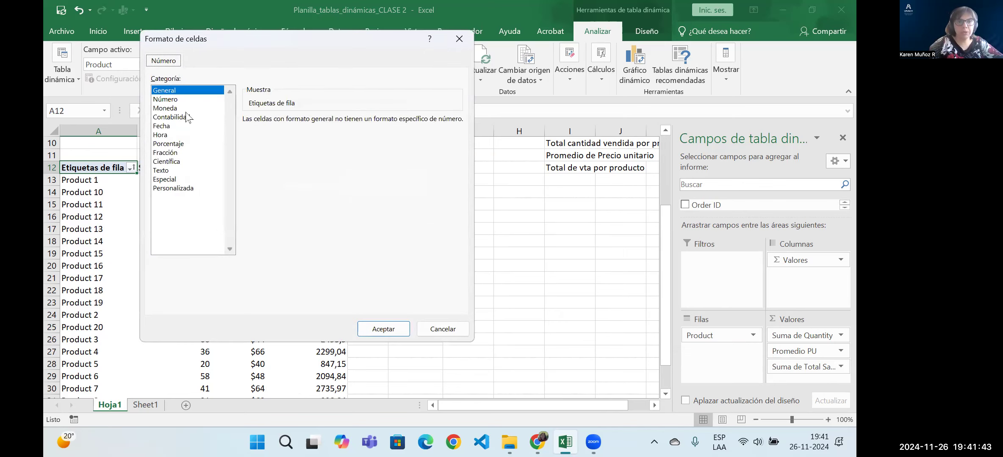
{"action": "left_click", "coordinate": [176, 109]}
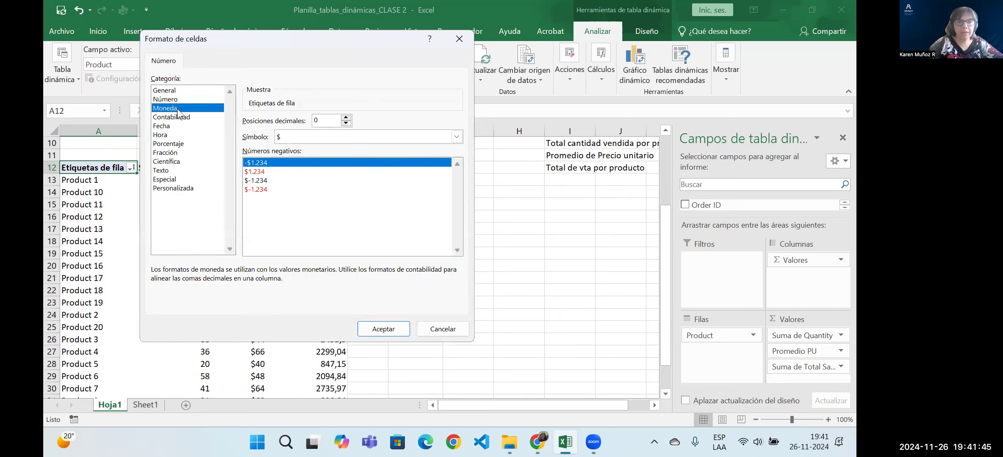
{"action": "left_click", "coordinate": [457, 136]}
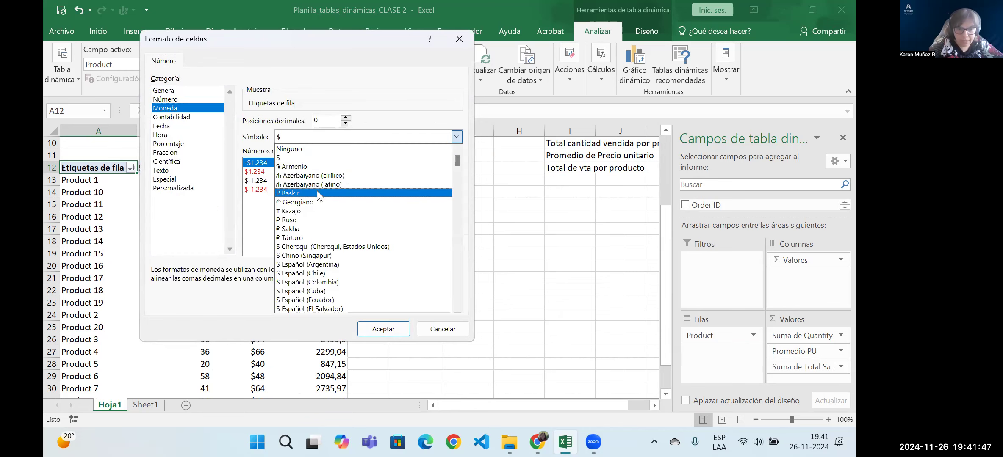
{"action": "scroll", "coordinate": [319, 197], "scroll_direction": "down", "scroll_amount": 2}
{"action": "scroll", "coordinate": [319, 221], "scroll_direction": "down", "scroll_amount": 3}
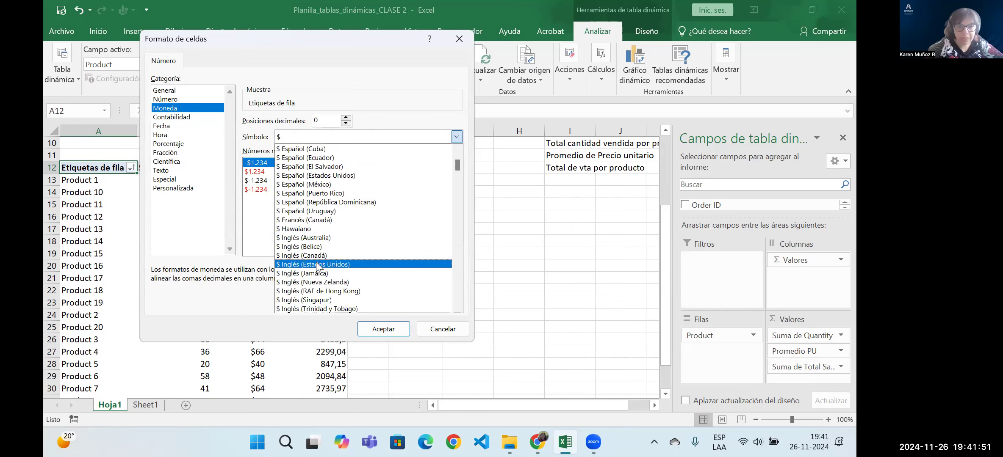
{"action": "left_click", "coordinate": [317, 266]}
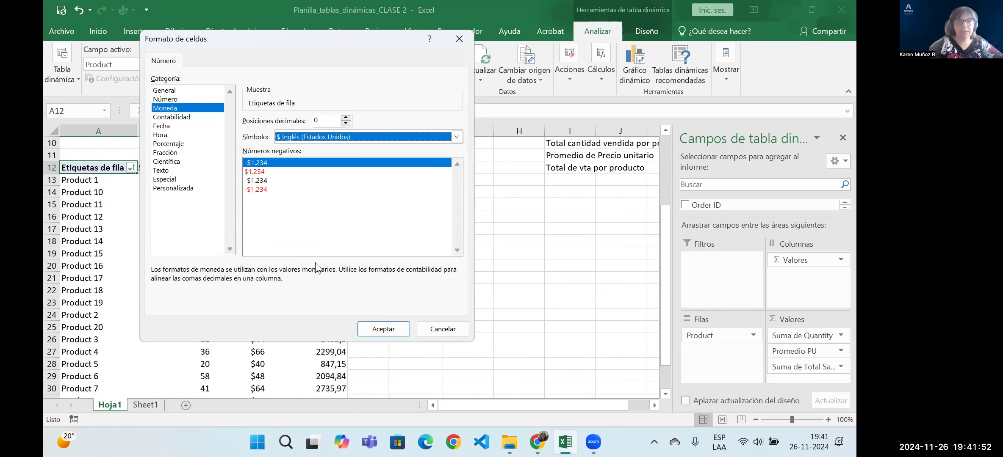
{"action": "left_click", "coordinate": [377, 330]}
{"action": "left_click", "coordinate": [351, 282]}
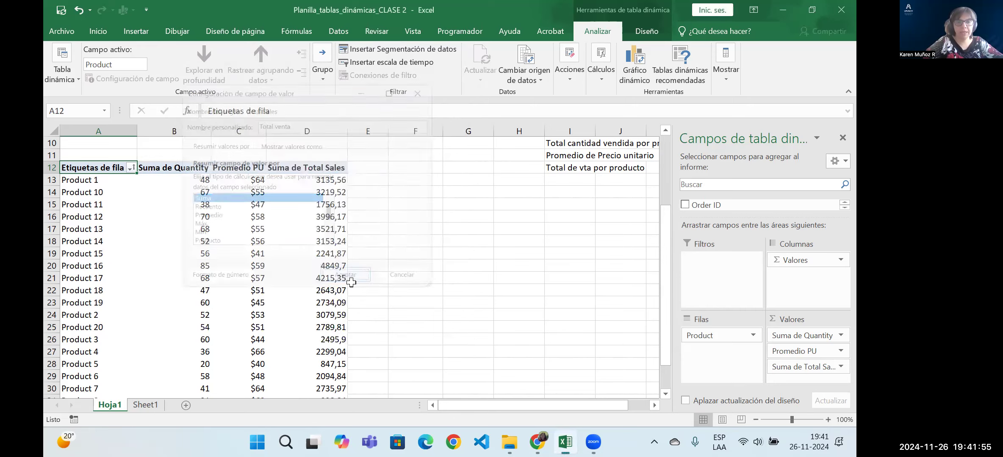
{"action": "left_click", "coordinate": [366, 214]}
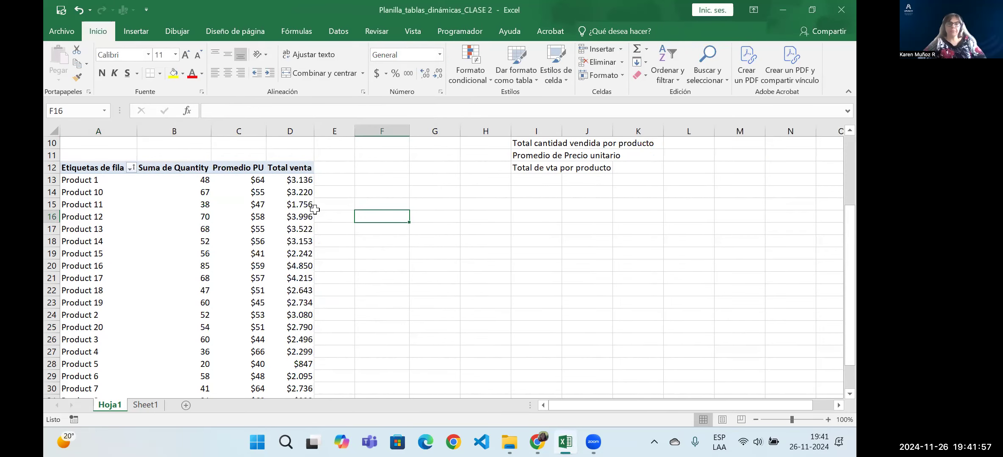
Step: Add the Region field to the report filters of the product pivot table
{"action": "left_click", "coordinate": [169, 204]}
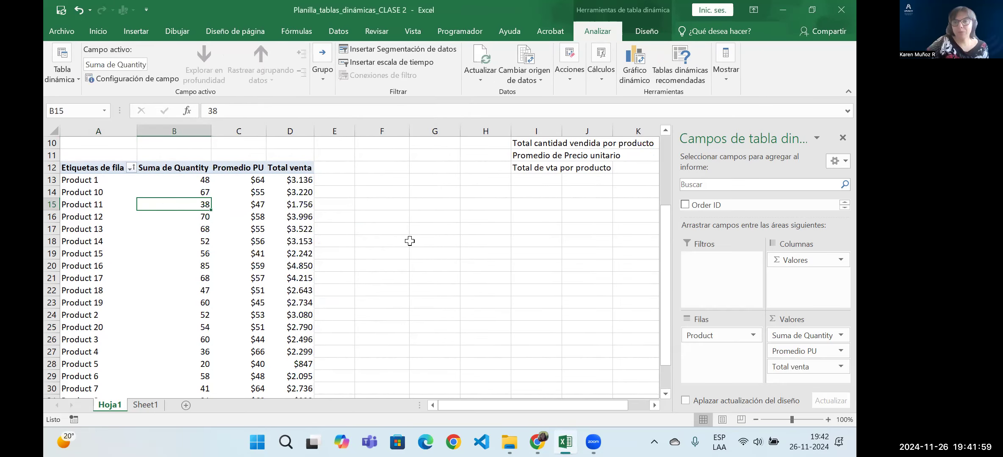
{"action": "mouse_move", "coordinate": [250, 183]}
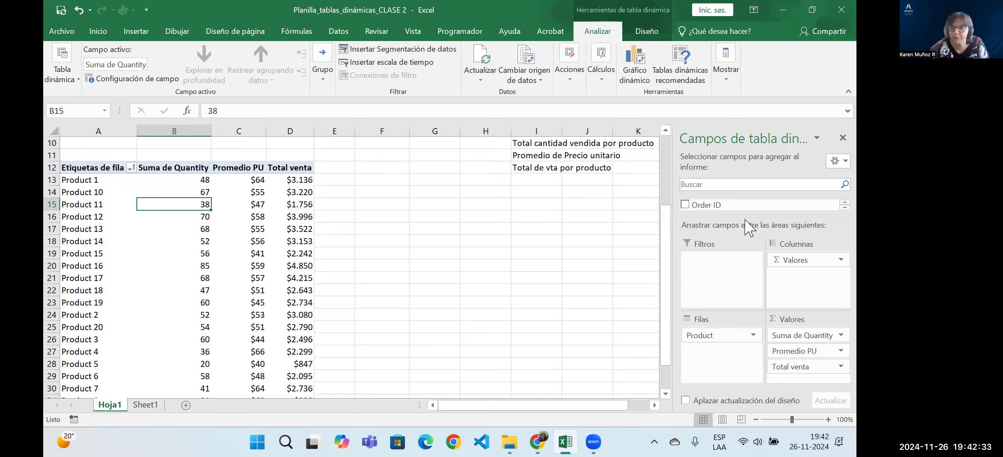
{"action": "left_click_drag", "start_coordinate": [745, 220], "coordinate": [745, 266]}
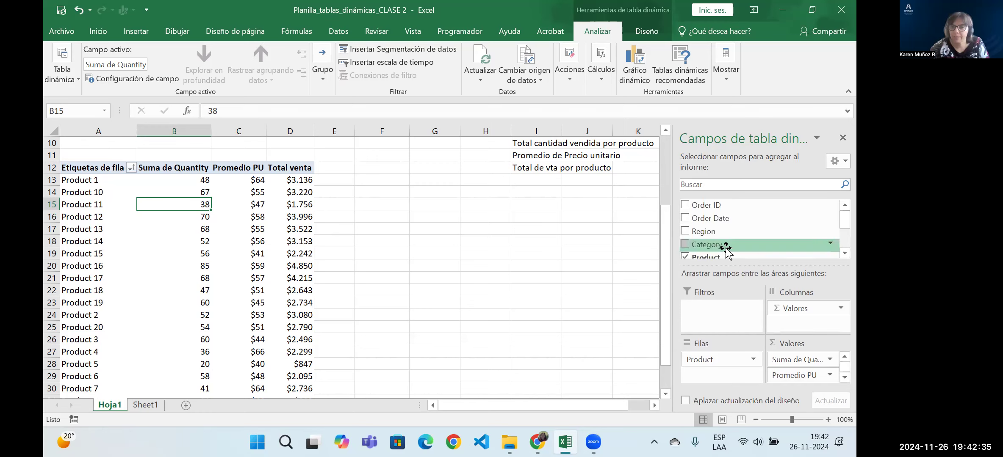
{"action": "left_click_drag", "start_coordinate": [715, 236], "coordinate": [721, 311]}
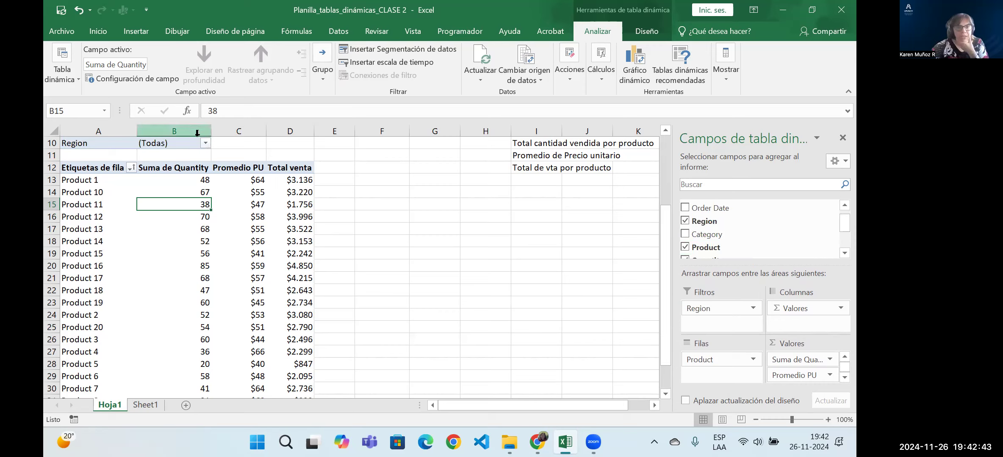
Step: Filter the product pivot table to the North region with the Region report filter
{"action": "left_click", "coordinate": [205, 144]}
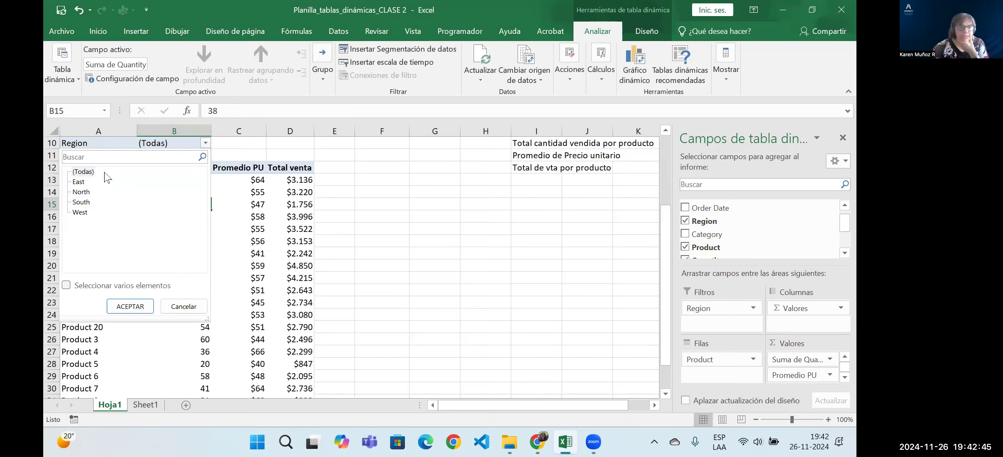
{"action": "left_click", "coordinate": [89, 192]}
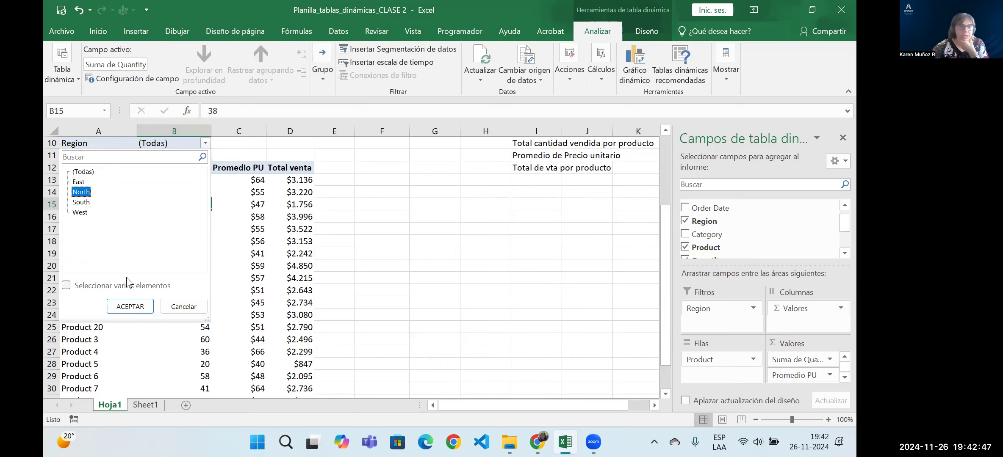
{"action": "left_click", "coordinate": [128, 309]}
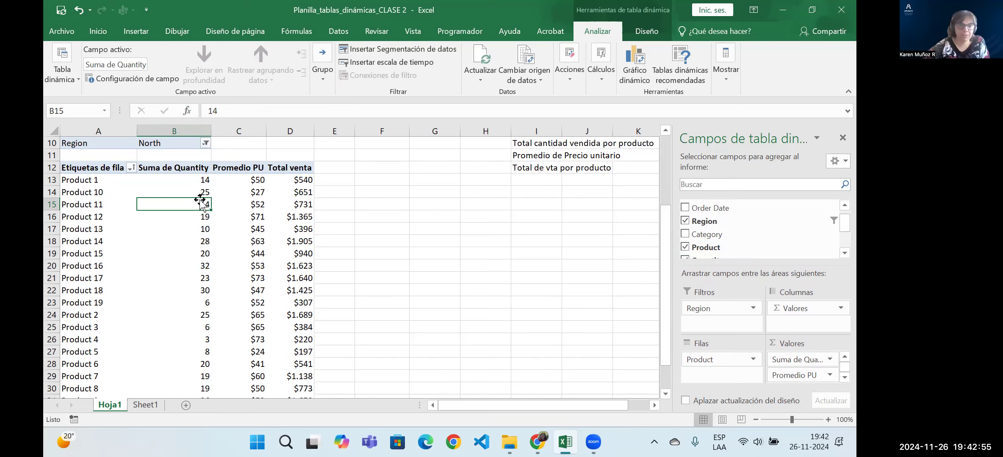
Step: Reset the Region report filter to (Todas) and remove the Region field from the filters
{"action": "left_click", "coordinate": [205, 144]}
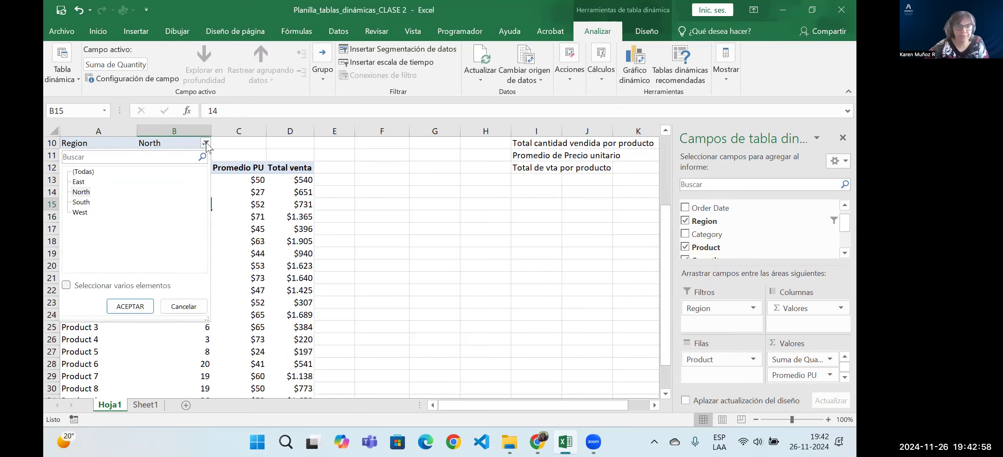
{"action": "left_click", "coordinate": [81, 192]}
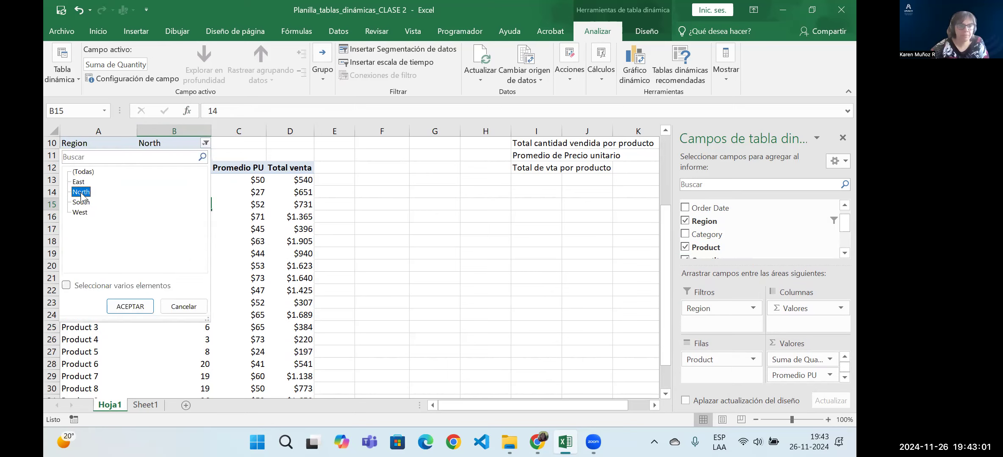
{"action": "left_click", "coordinate": [82, 172]}
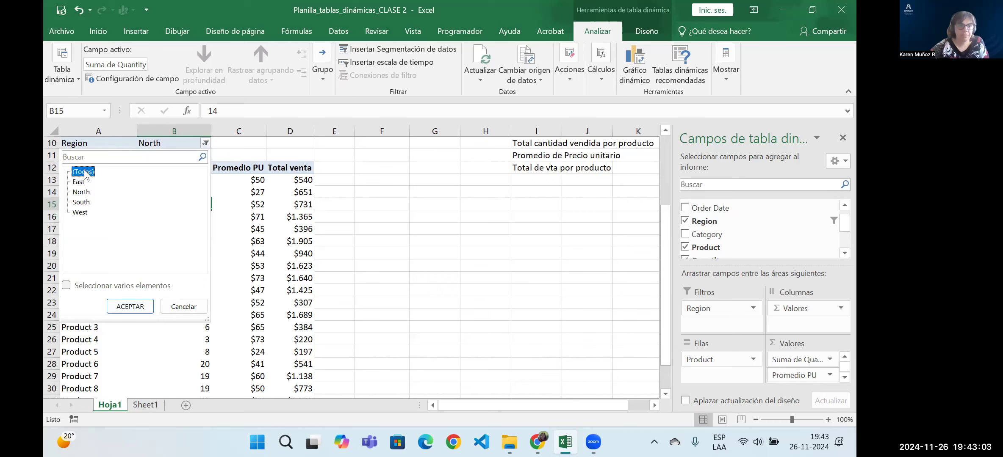
{"action": "left_click", "coordinate": [129, 306]}
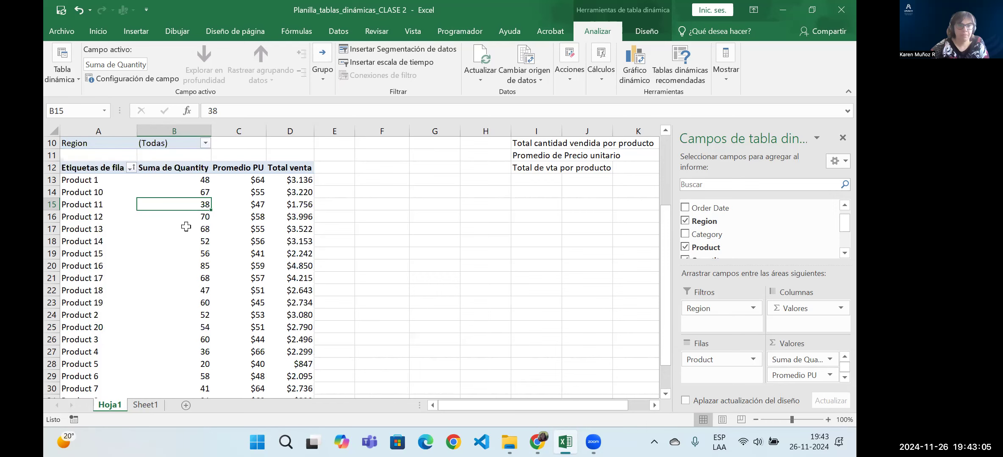
{"action": "left_click_drag", "start_coordinate": [720, 309], "coordinate": [737, 235]}
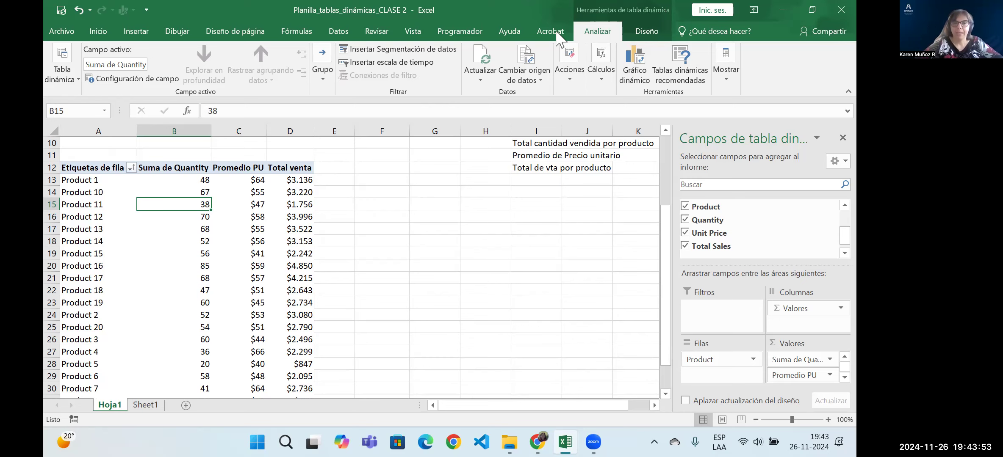
Step: Insert a slicer for the Region field in the product pivot table
{"action": "left_click", "coordinate": [424, 50]}
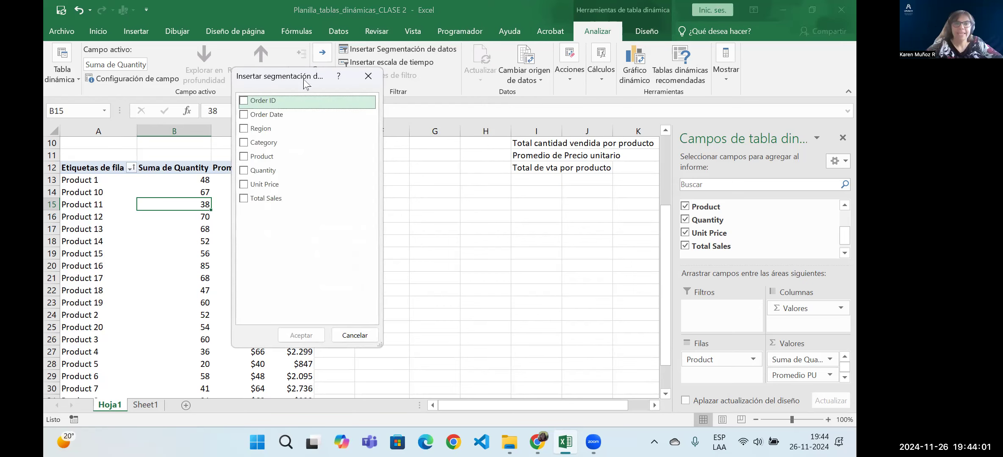
{"action": "left_click_drag", "start_coordinate": [304, 81], "coordinate": [446, 97]}
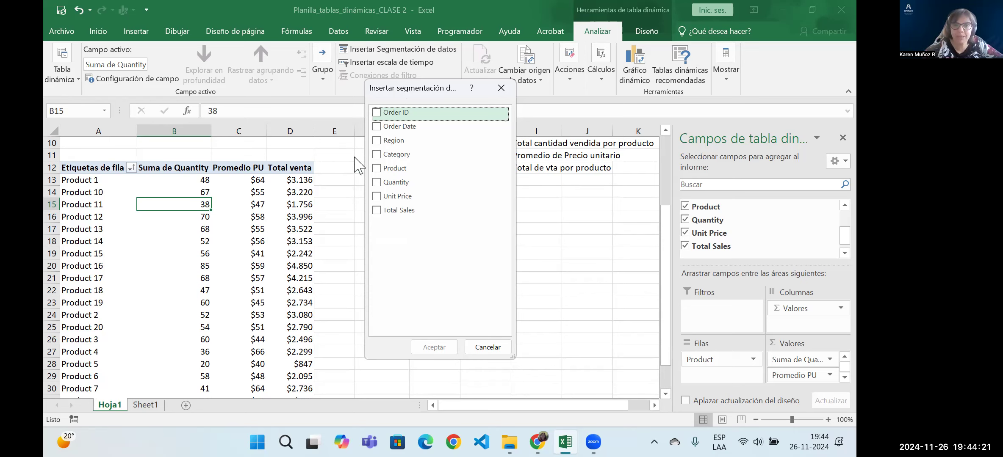
{"action": "left_click", "coordinate": [377, 141]}
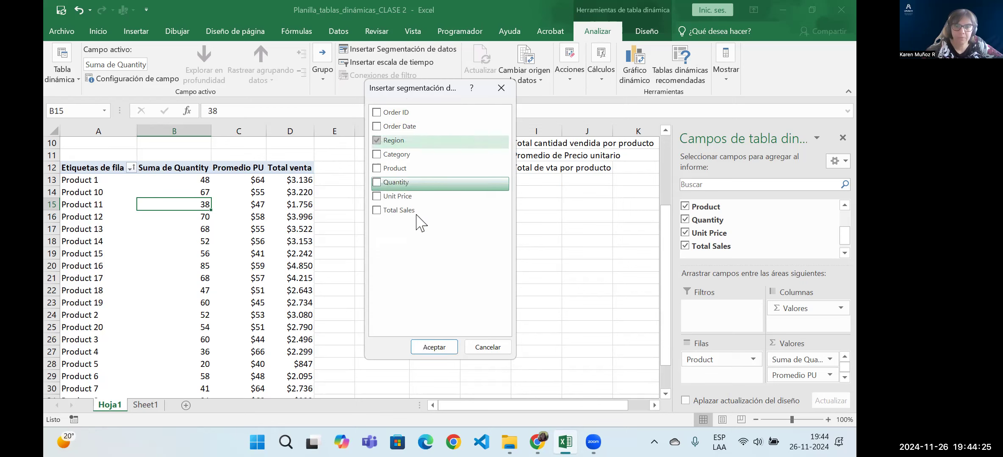
{"action": "left_click", "coordinate": [443, 348]}
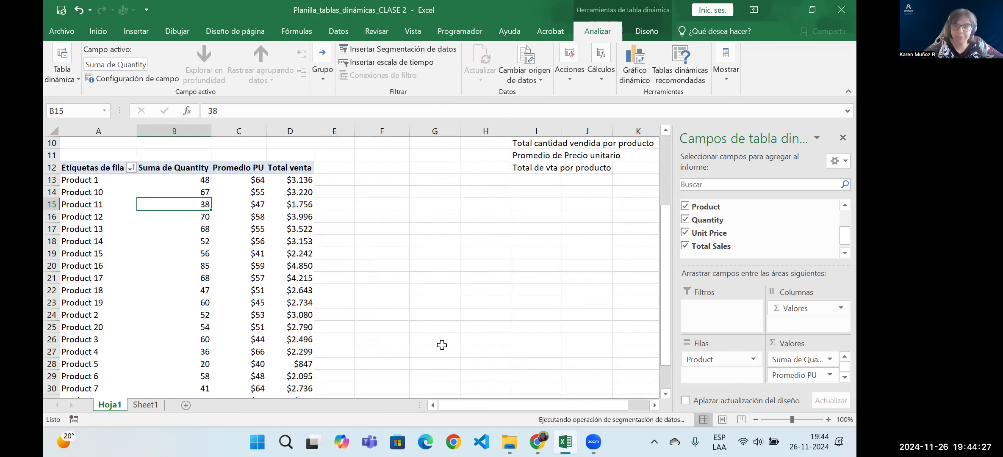
Step: Place the Region slicer directly beside the Total venta column and resize it to about 4,04 cm high and 2,88 cm wide
{"action": "left_click_drag", "start_coordinate": [358, 199], "coordinate": [366, 173]}
{"action": "left_click_drag", "start_coordinate": [437, 245], "coordinate": [374, 245]}
{"action": "left_click_drag", "start_coordinate": [344, 330], "coordinate": [349, 259]}
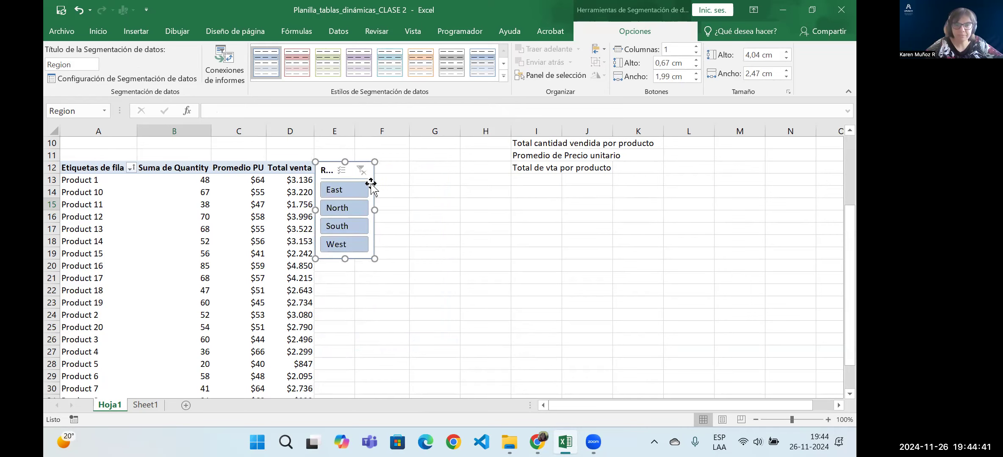
{"action": "left_click_drag", "start_coordinate": [375, 210], "coordinate": [384, 210]}
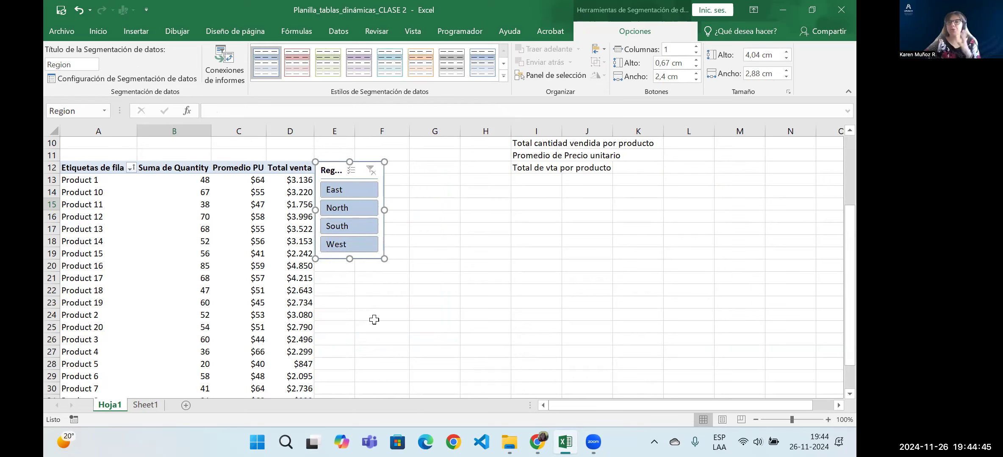
Step: Filter the product pivot table with the Region slicer by North, East, South, West and East again, and clear the slicer filter
{"action": "left_click", "coordinate": [344, 212]}
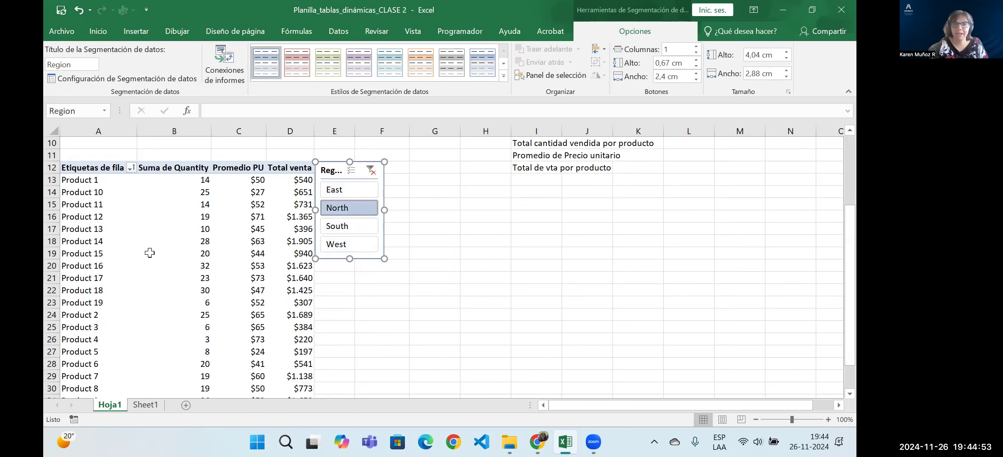
{"action": "left_click", "coordinate": [345, 192]}
{"action": "left_click", "coordinate": [348, 228]}
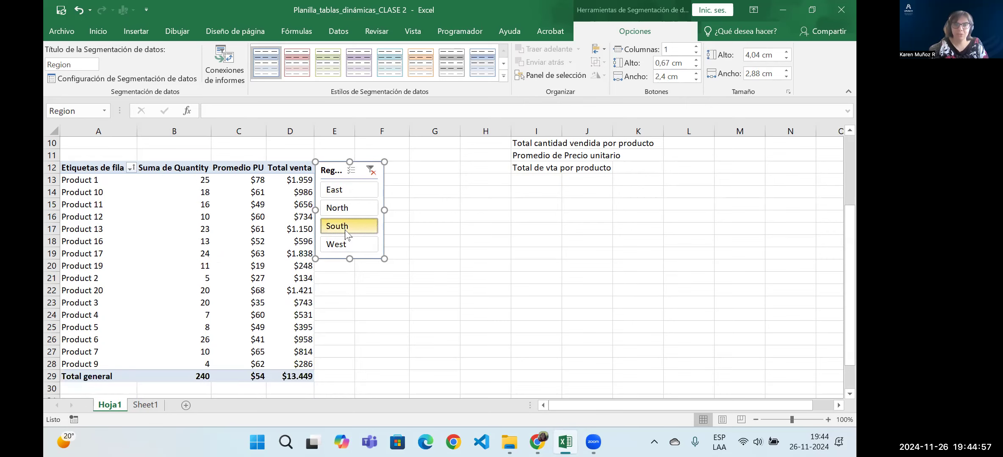
{"action": "left_click", "coordinate": [347, 246]}
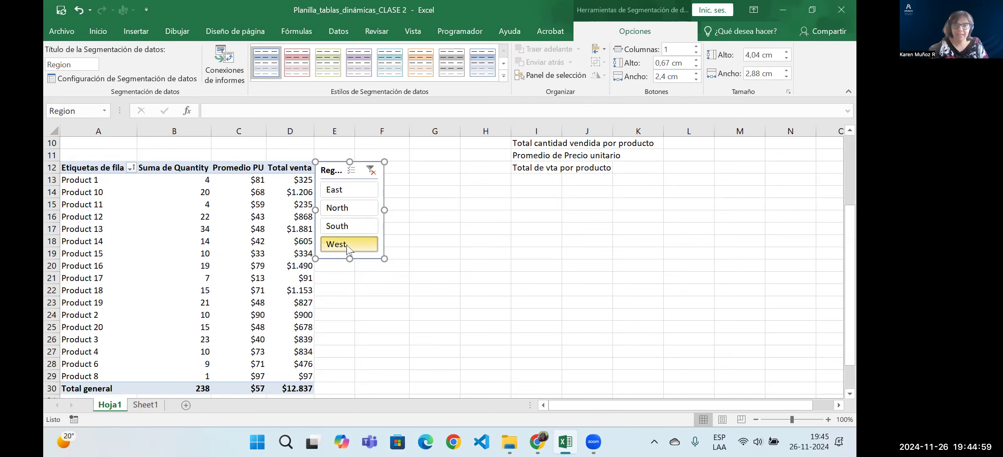
{"action": "left_click", "coordinate": [341, 190]}
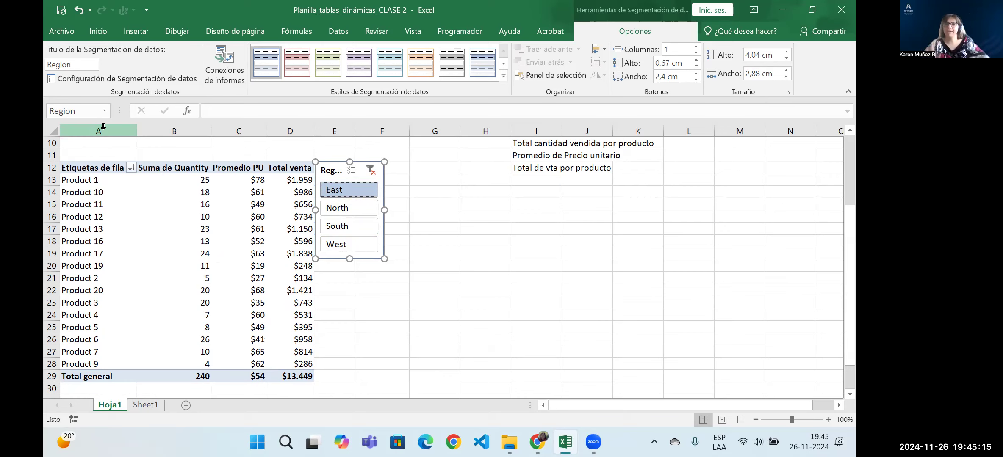
{"action": "left_click", "coordinate": [371, 171]}
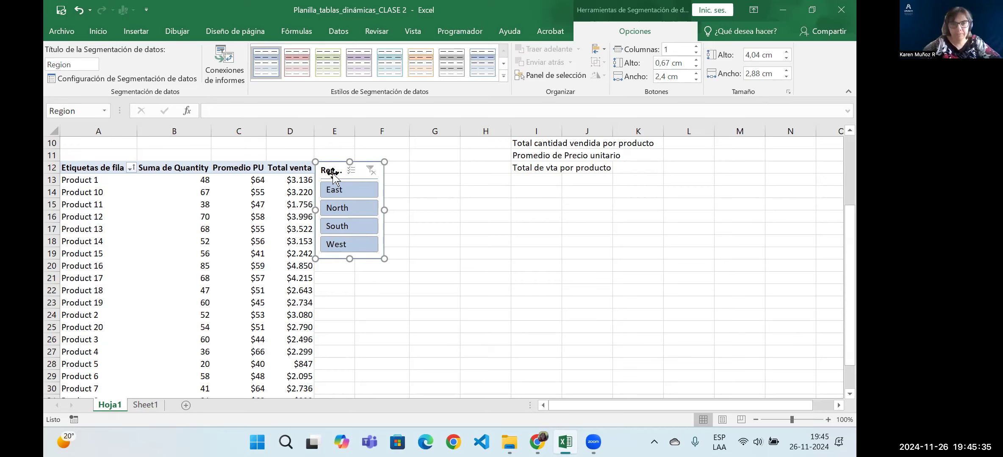
{"action": "left_click_drag", "start_coordinate": [335, 165], "coordinate": [336, 166]}
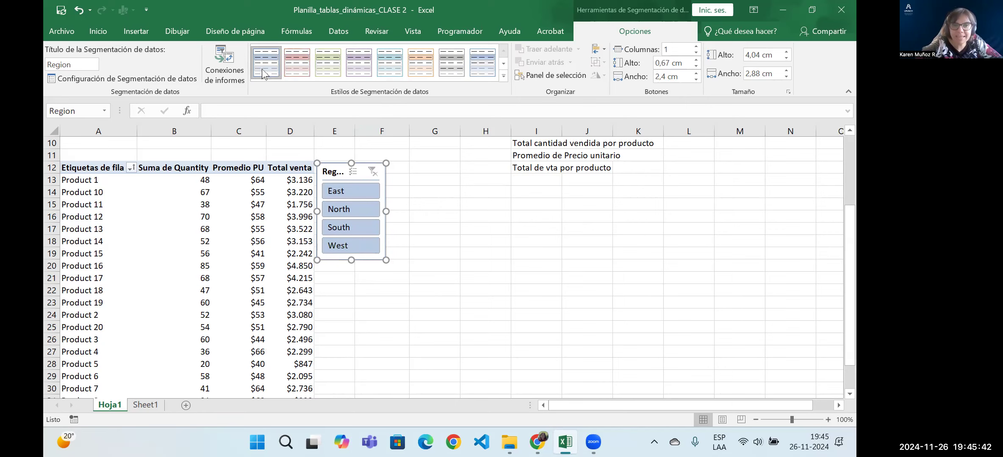
Step: Apply the dark red style to the Region slicer and the medium red style with solid red header to the product pivot table
{"action": "left_click", "coordinate": [504, 75]}
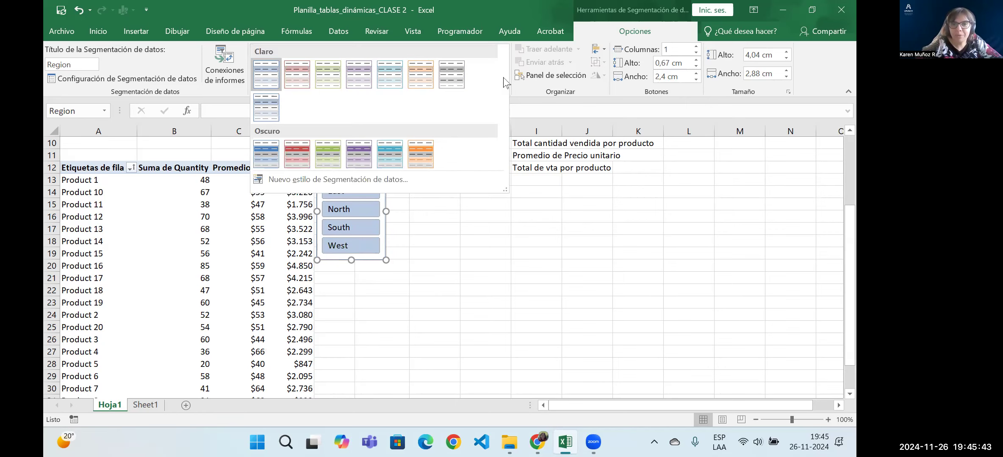
{"action": "left_click", "coordinate": [297, 153]}
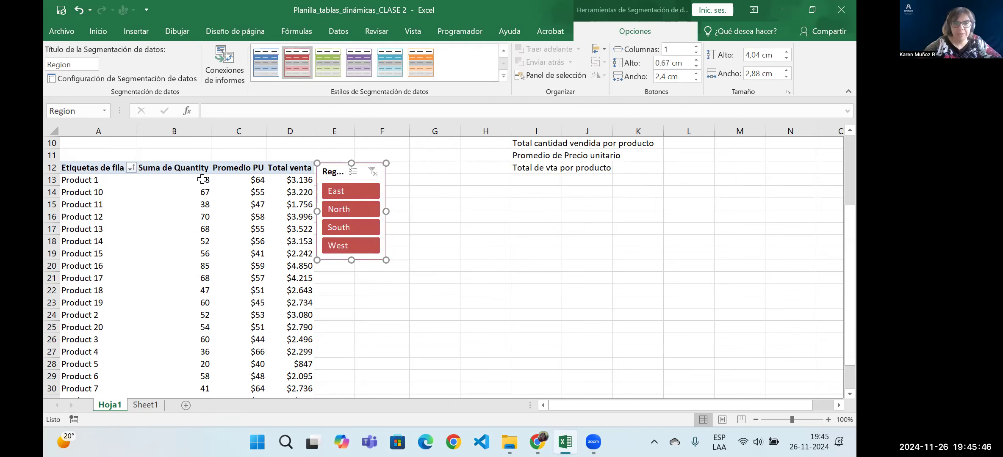
{"action": "left_click", "coordinate": [162, 192]}
{"action": "left_click", "coordinate": [164, 185]}
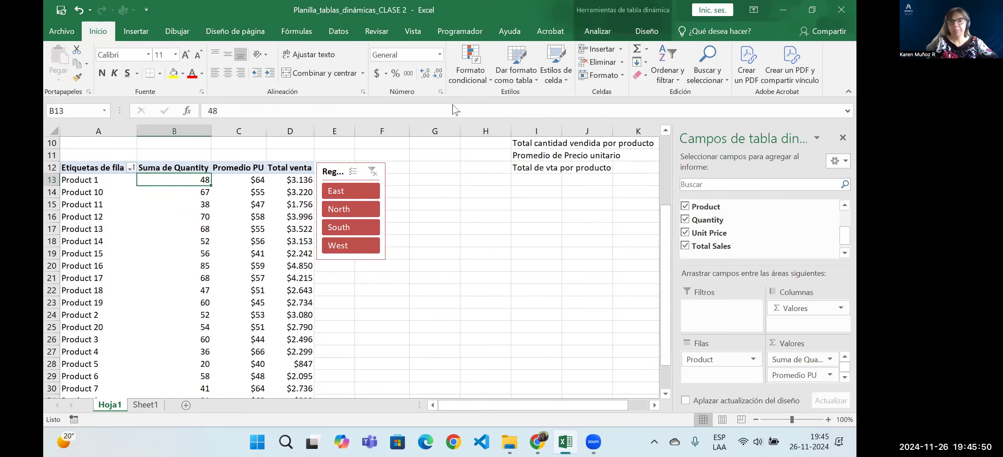
{"action": "left_click", "coordinate": [640, 32]}
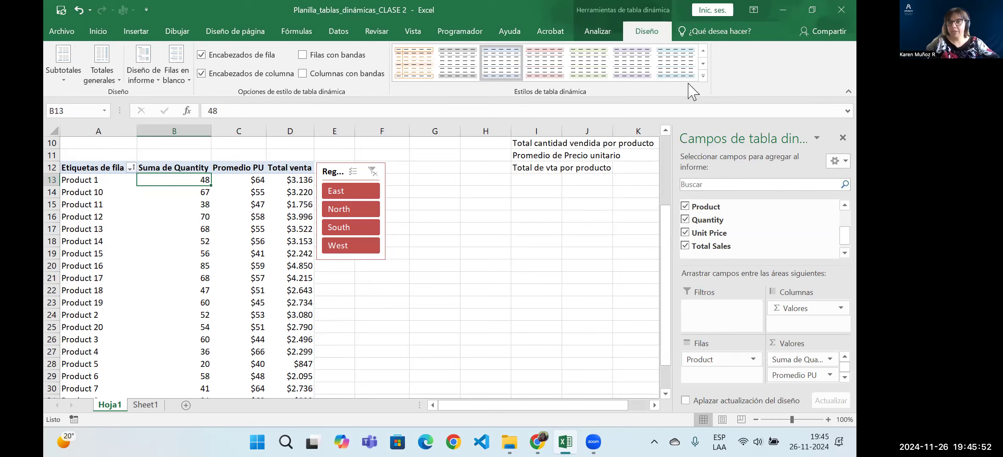
{"action": "left_click", "coordinate": [701, 76]}
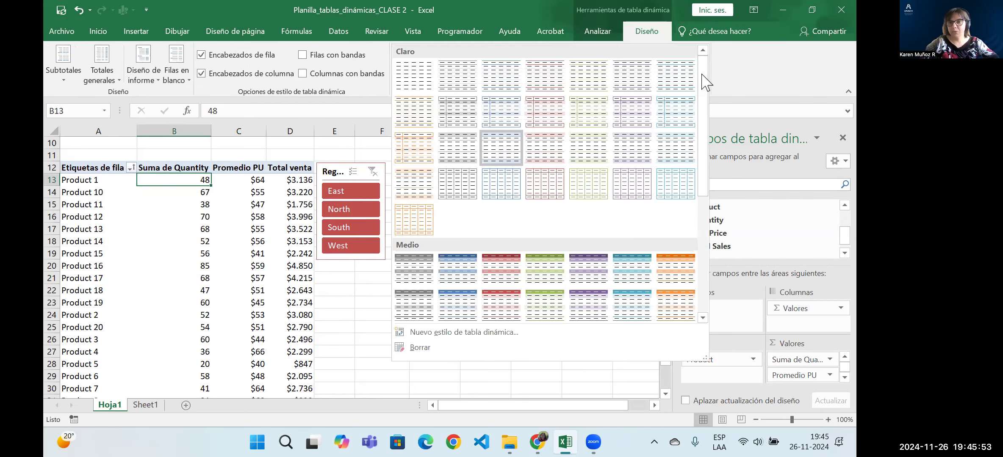
{"action": "left_click", "coordinate": [504, 269]}
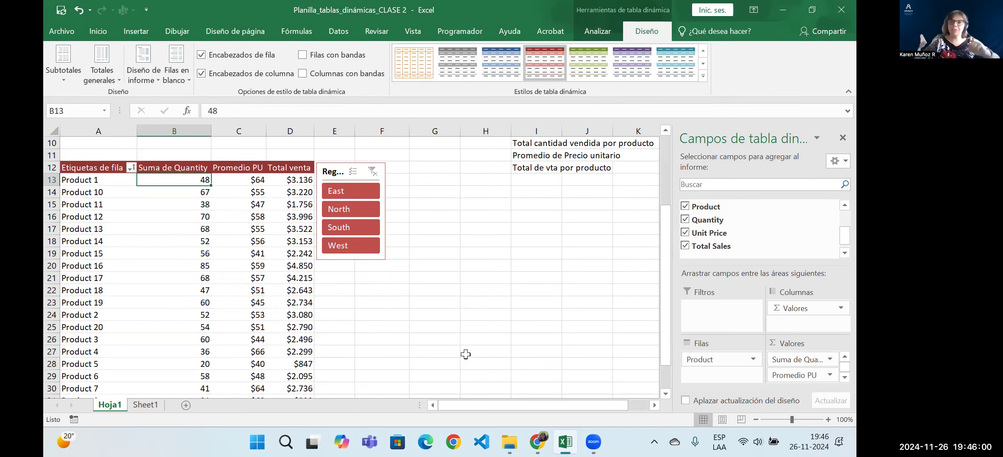
Step: Insert a slicer for the Category field in the product pivot table
{"action": "scroll", "coordinate": [423, 280], "scroll_direction": "up", "scroll_amount": 3}
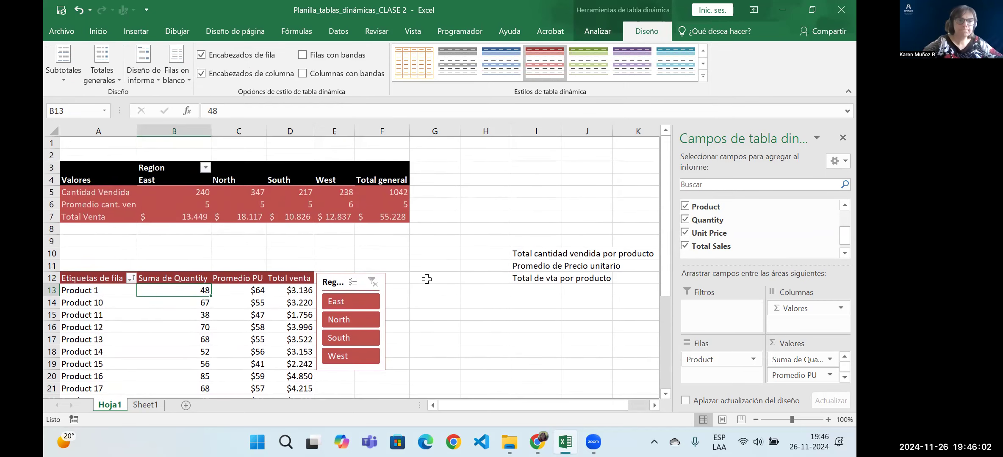
{"action": "scroll", "coordinate": [426, 280], "scroll_direction": "down", "scroll_amount": 1}
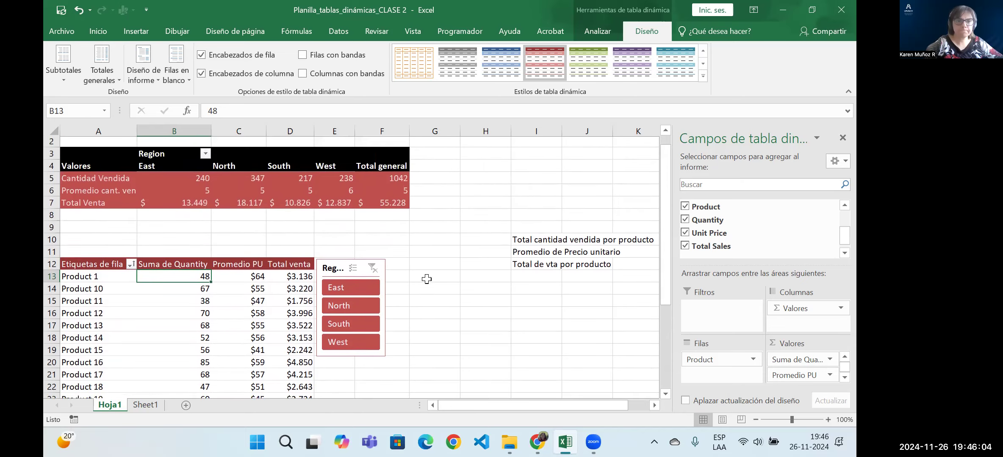
{"action": "scroll", "coordinate": [427, 279], "scroll_direction": "down", "scroll_amount": 3}
{"action": "left_click", "coordinate": [176, 231]}
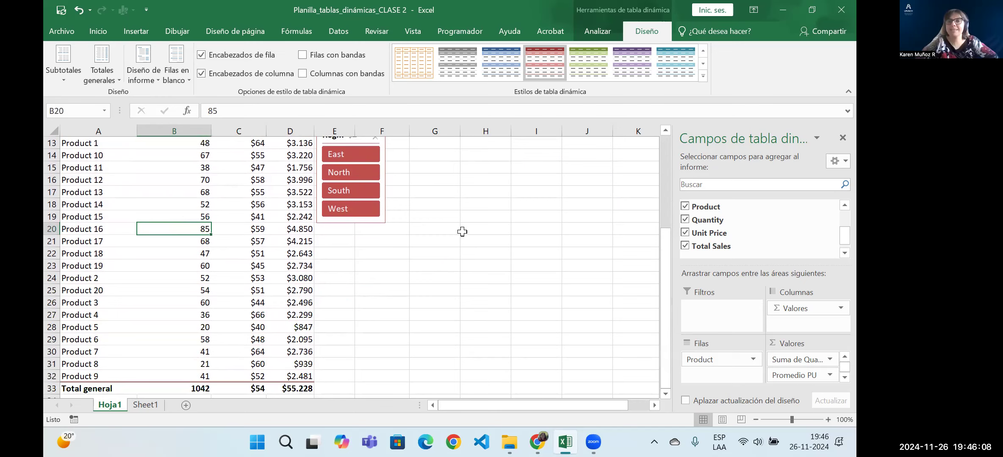
{"action": "scroll", "coordinate": [421, 264], "scroll_direction": "up", "scroll_amount": 1}
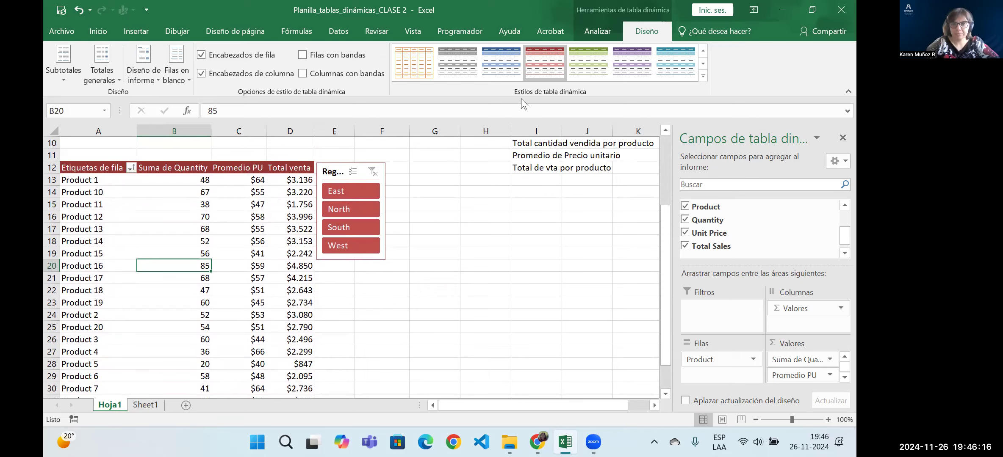
{"action": "left_click", "coordinate": [598, 32]}
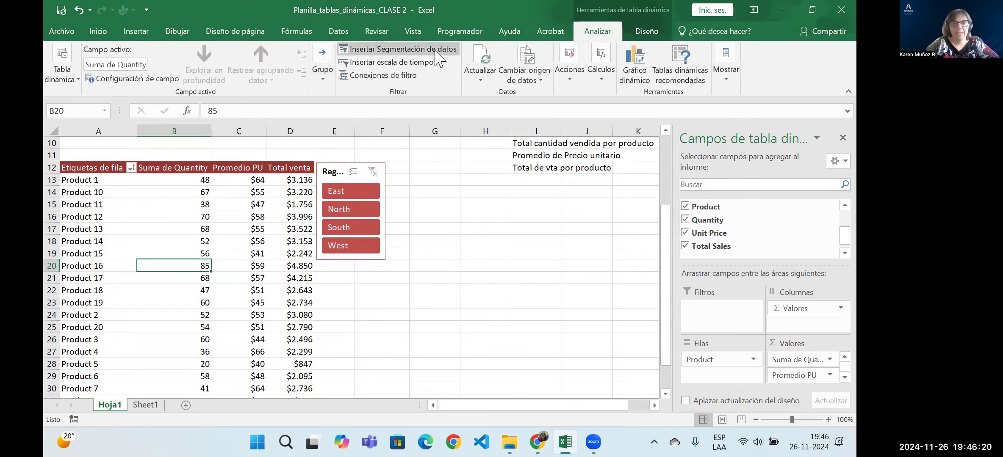
{"action": "left_click", "coordinate": [418, 51]}
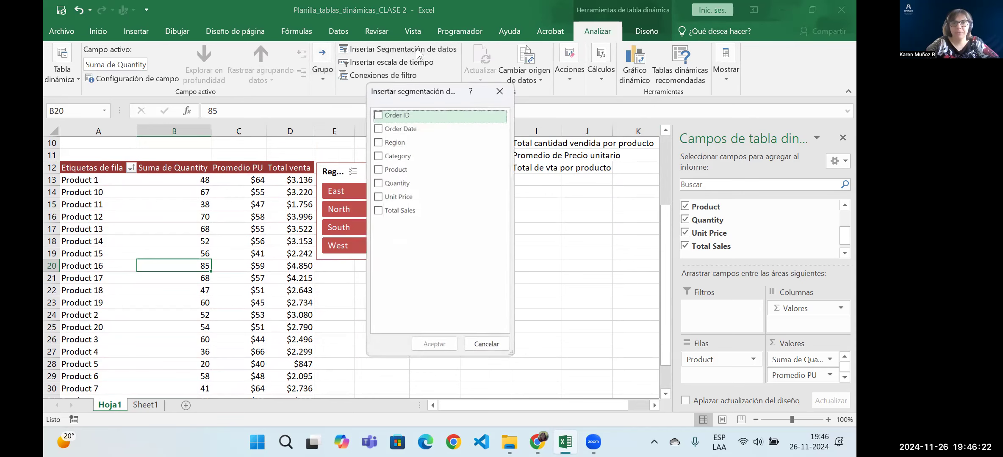
{"action": "left_click", "coordinate": [386, 154]}
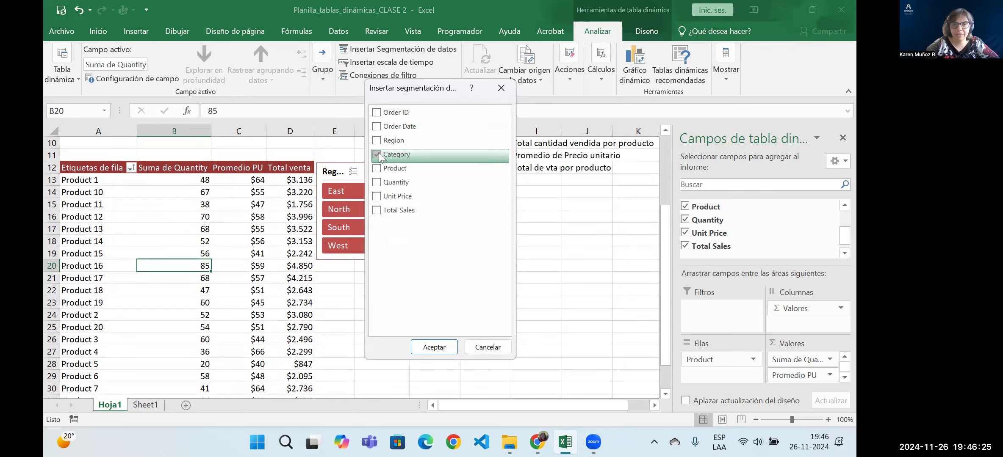
{"action": "left_click", "coordinate": [427, 348]}
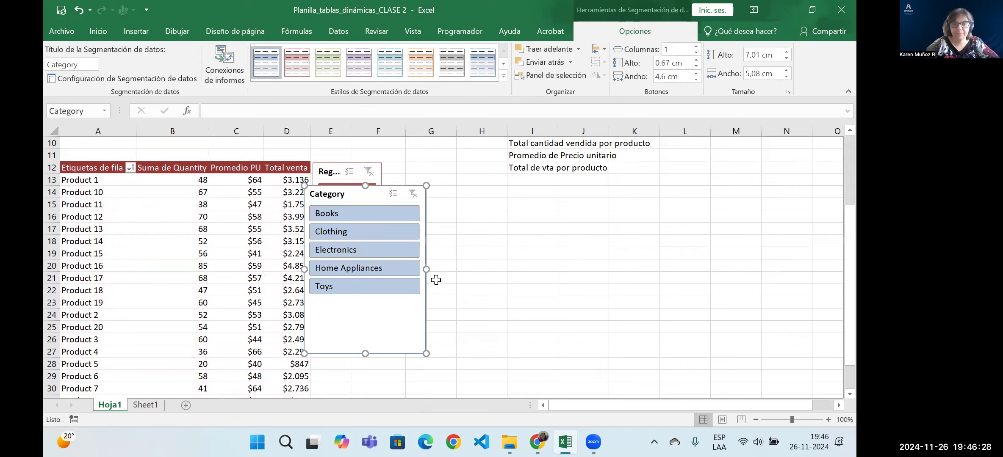
Step: Resize the Category slicer to about 4,96 cm high and 3,6 cm wide and place it directly below the Region slicer
{"action": "left_click_drag", "start_coordinate": [426, 269], "coordinate": [390, 269]}
{"action": "left_click_drag", "start_coordinate": [346, 355], "coordinate": [347, 304]}
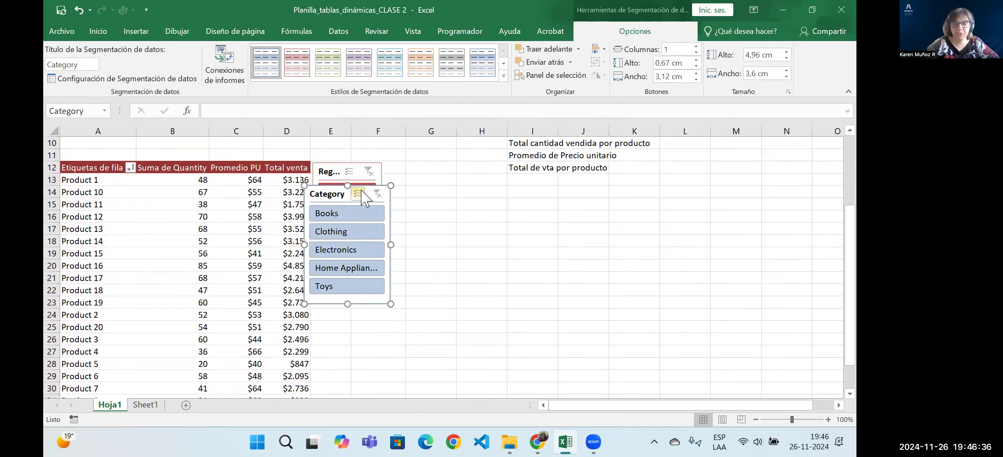
{"action": "left_click_drag", "start_coordinate": [375, 186], "coordinate": [450, 170]}
{"action": "left_click_drag", "start_coordinate": [381, 279], "coordinate": [310, 379]}
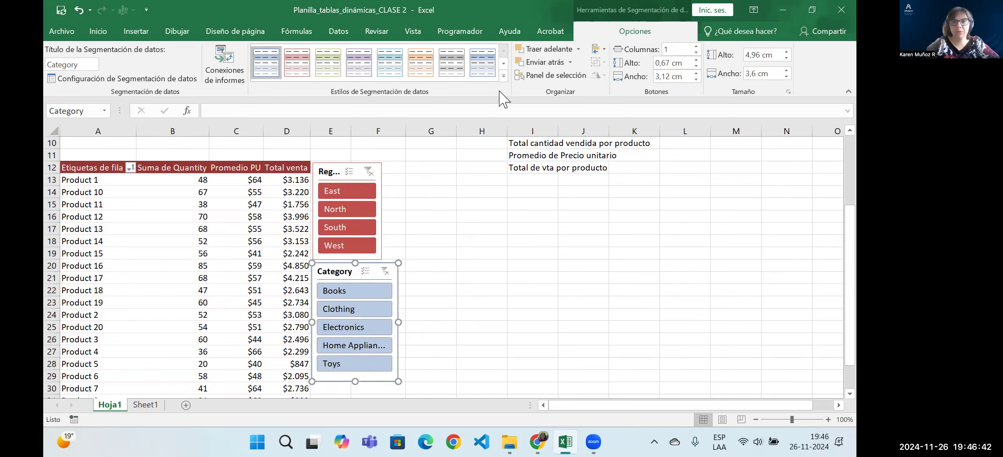
Step: Apply the same dark red style to the Category slicer as the Region slicer has
{"action": "left_click", "coordinate": [504, 76]}
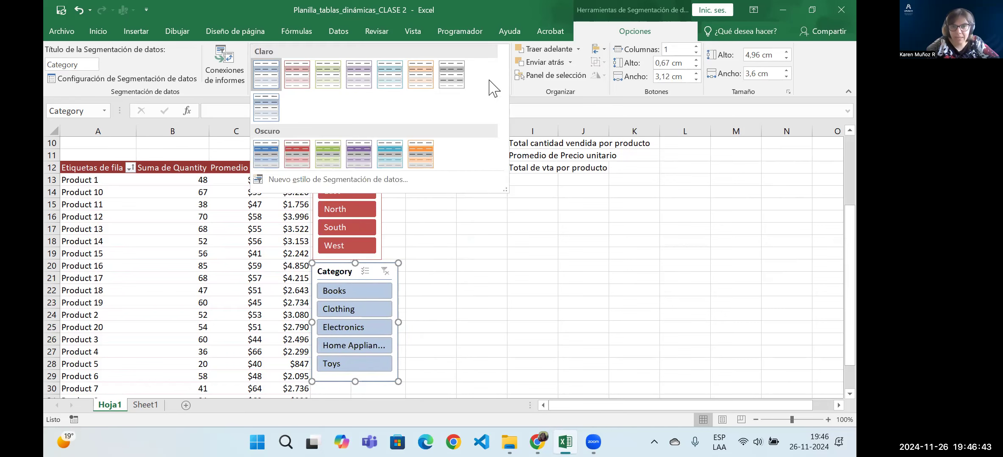
{"action": "left_click", "coordinate": [297, 154]}
{"action": "left_click", "coordinate": [477, 224]}
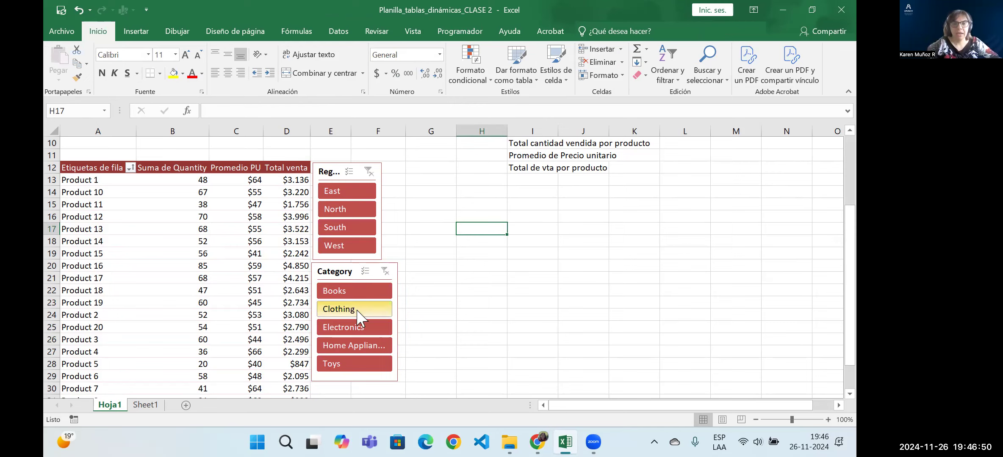
Step: Filter the product pivot table by the Electronics category and the North region, and clear the Category filter
{"action": "left_click", "coordinate": [348, 331]}
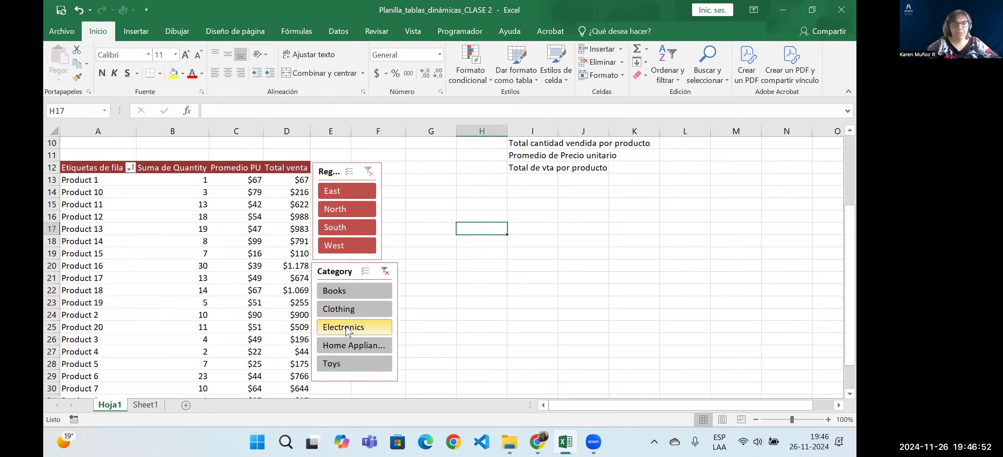
{"action": "left_click", "coordinate": [341, 209]}
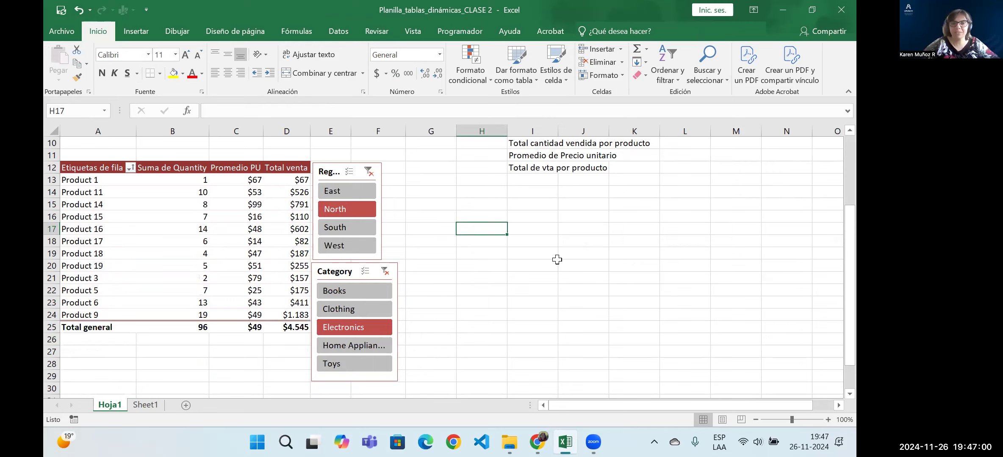
{"action": "left_click", "coordinate": [384, 271]}
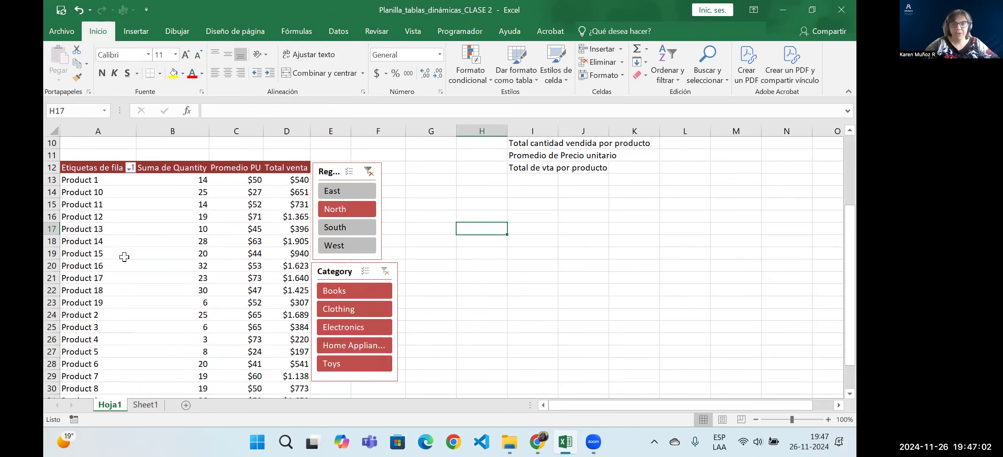
Step: Filter the product pivot table by the East region and the Books category, and clear both slicer filters
{"action": "left_click", "coordinate": [349, 191]}
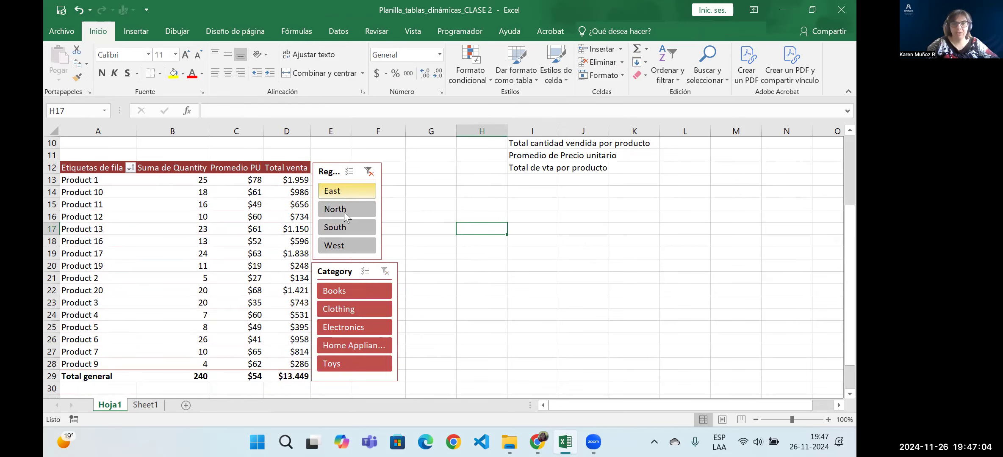
{"action": "left_click", "coordinate": [348, 293]}
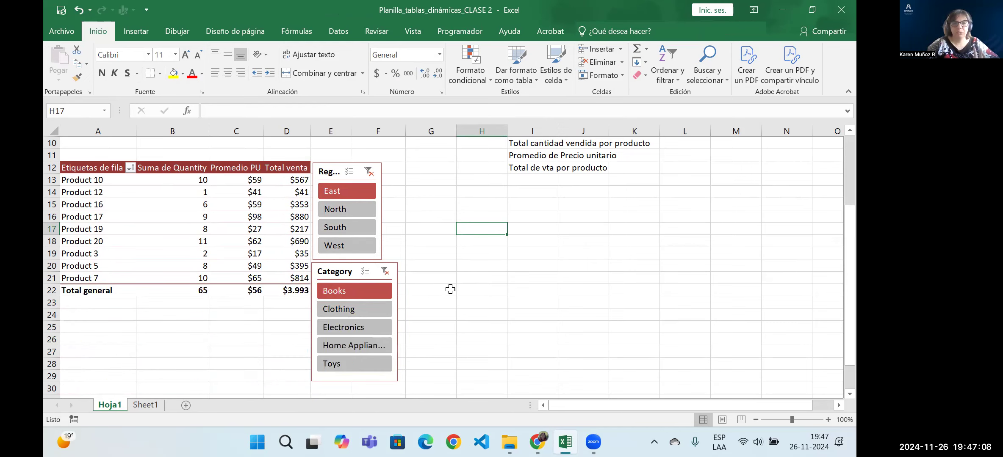
{"action": "mouse_move", "coordinate": [164, 289]}
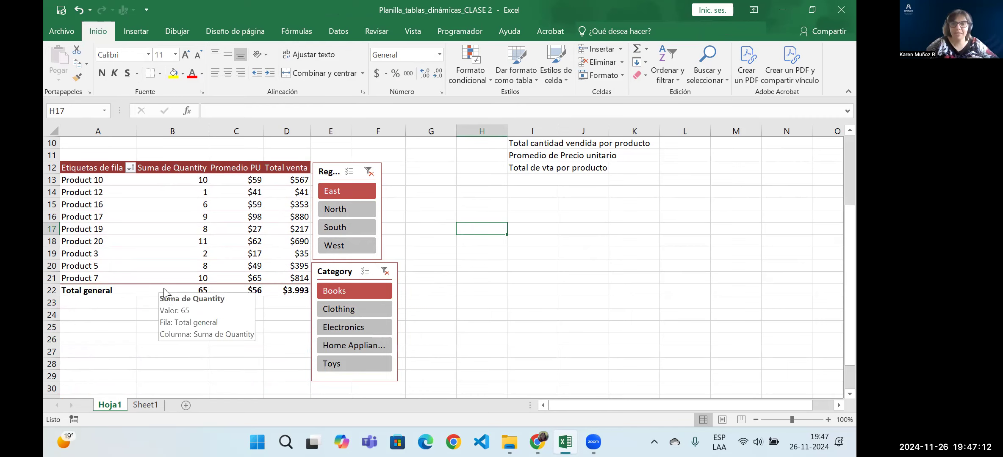
{"action": "left_click", "coordinate": [367, 172]}
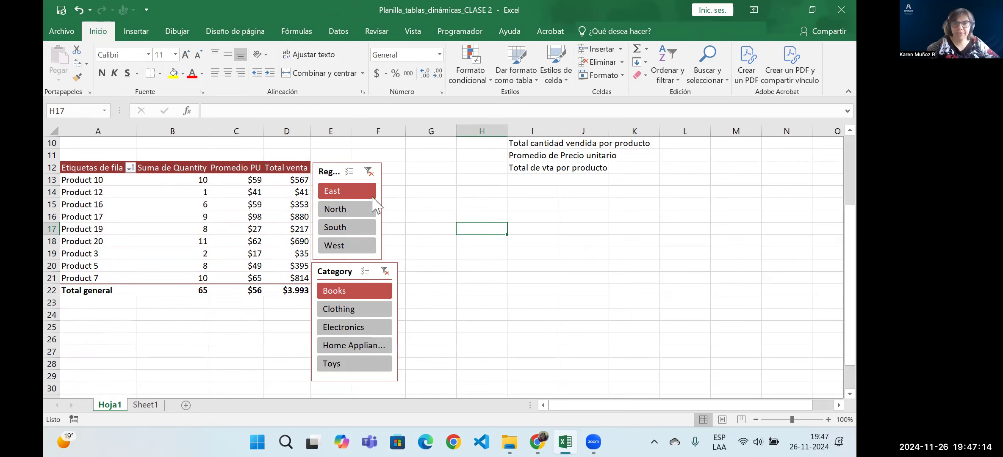
{"action": "left_click", "coordinate": [385, 271]}
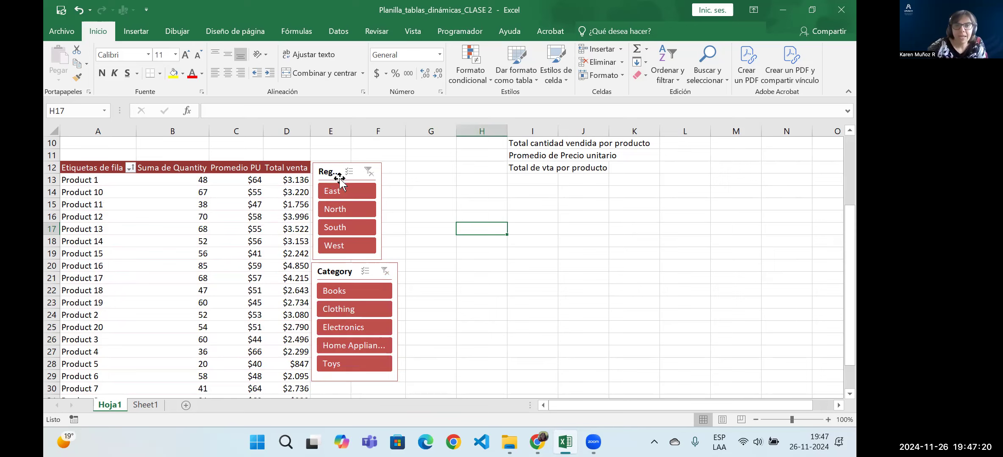
Step: Move the Region and Category slicers to start at column G, stacked one above the other, and select a cell in the product pivot table
{"action": "left_click_drag", "start_coordinate": [335, 169], "coordinate": [427, 163]}
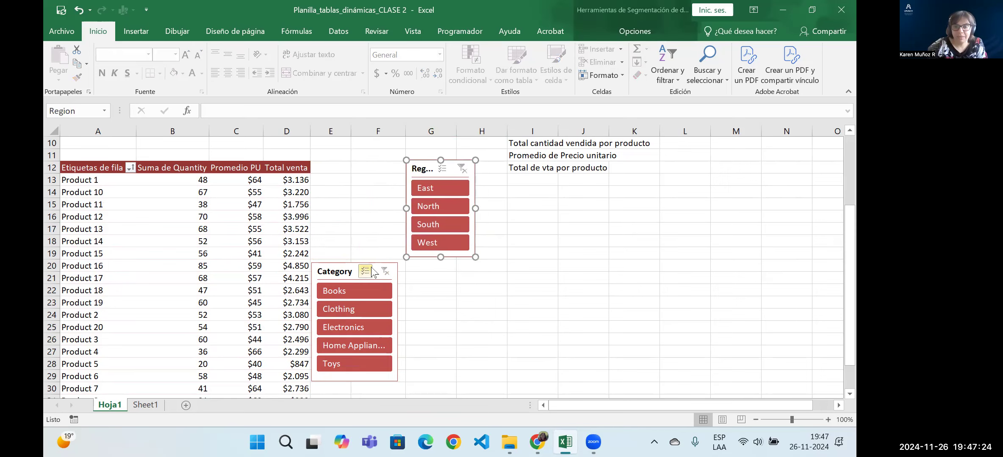
{"action": "left_click_drag", "start_coordinate": [347, 273], "coordinate": [441, 263]}
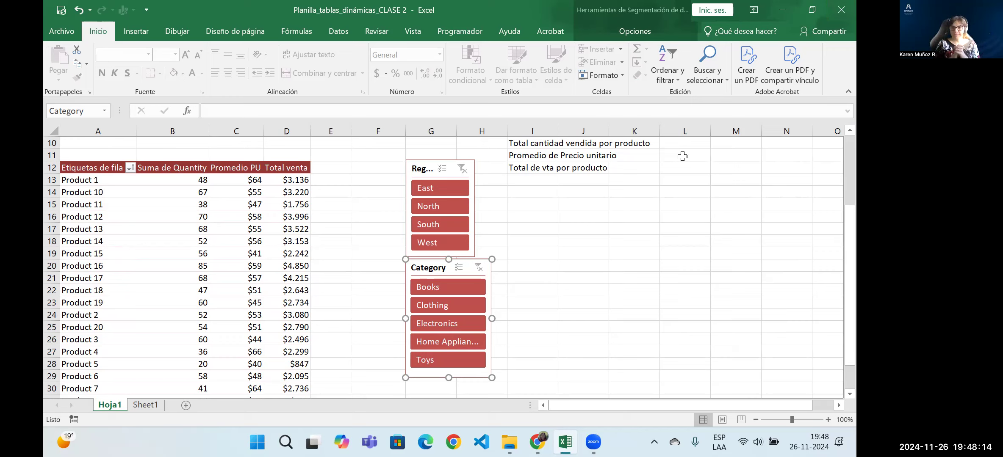
{"action": "left_click", "coordinate": [683, 143]}
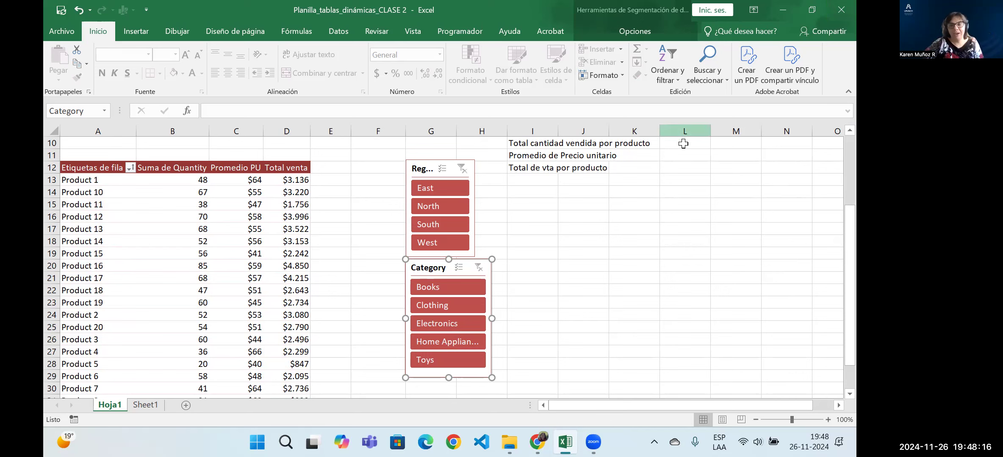
{"action": "left_click", "coordinate": [159, 178]}
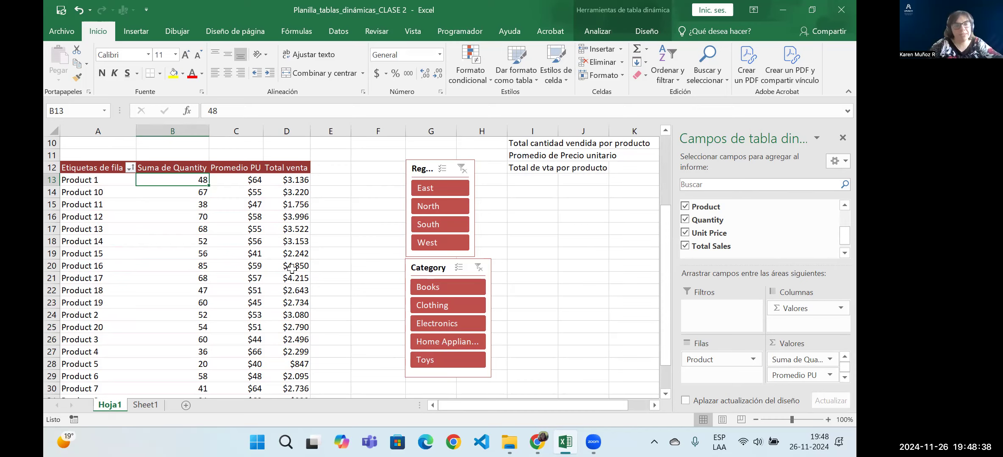
Step: Start inserting a pivot chart and preview the line, pie, bar, area, stock, radar, surface and combo chart types
{"action": "left_click", "coordinate": [603, 32]}
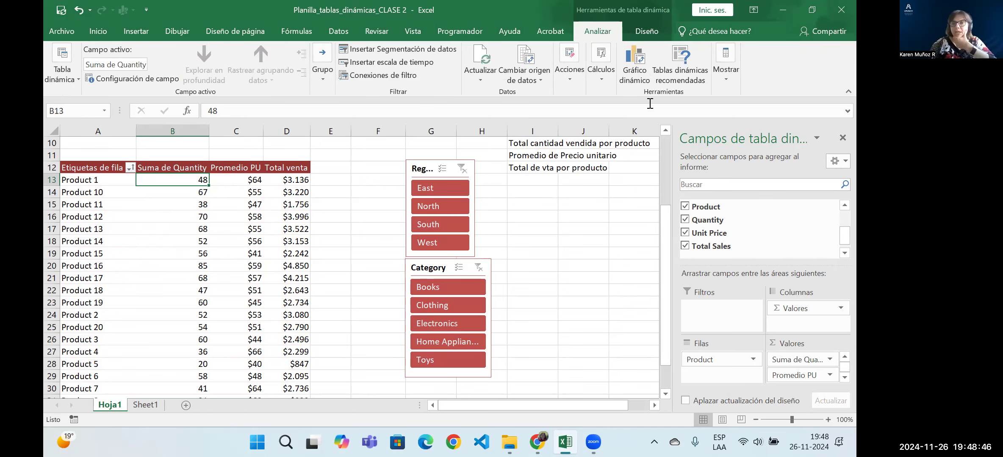
{"action": "left_click", "coordinate": [641, 83]}
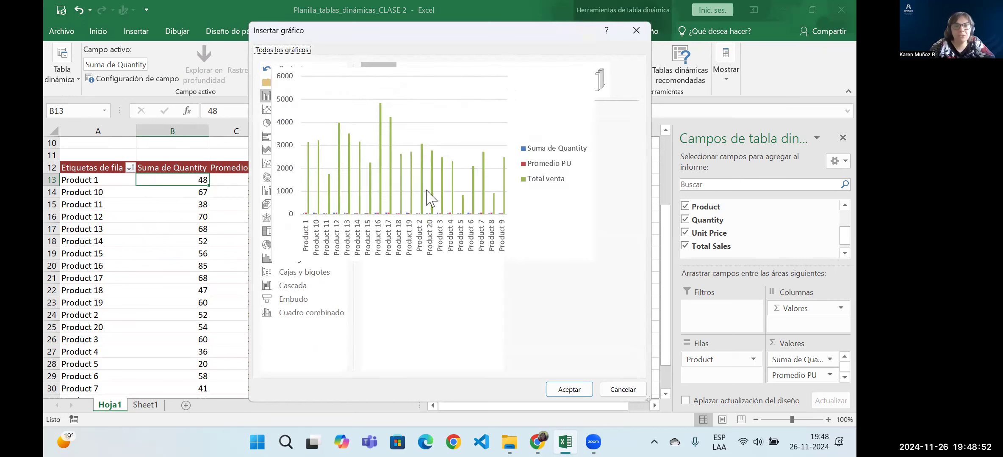
{"action": "mouse_move", "coordinate": [389, 191]}
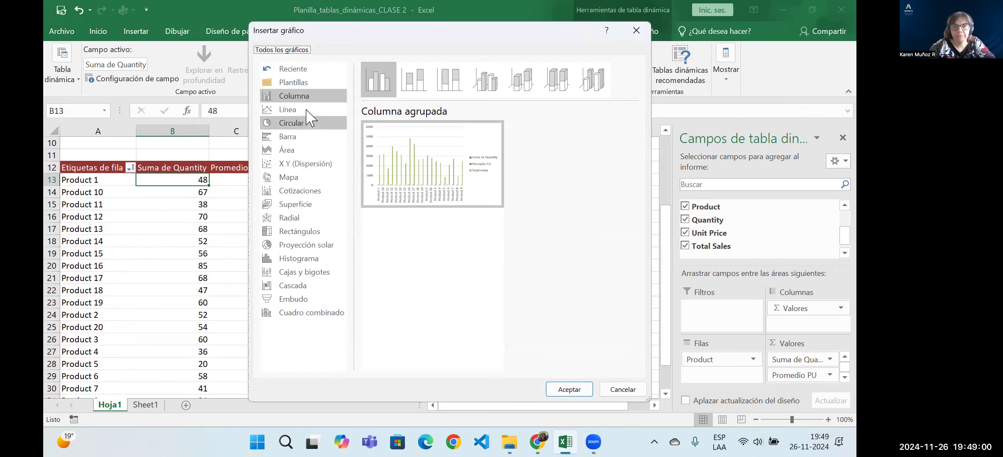
{"action": "left_click", "coordinate": [306, 111]}
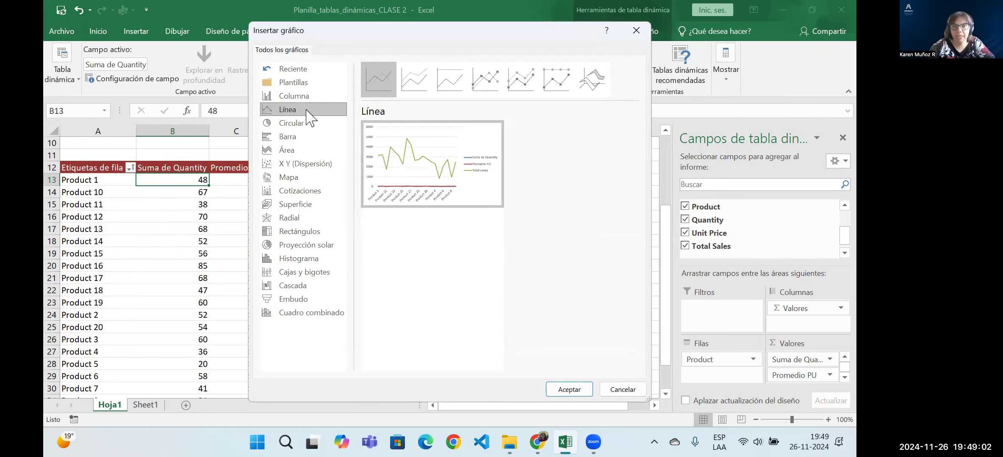
{"action": "left_click", "coordinate": [300, 124]}
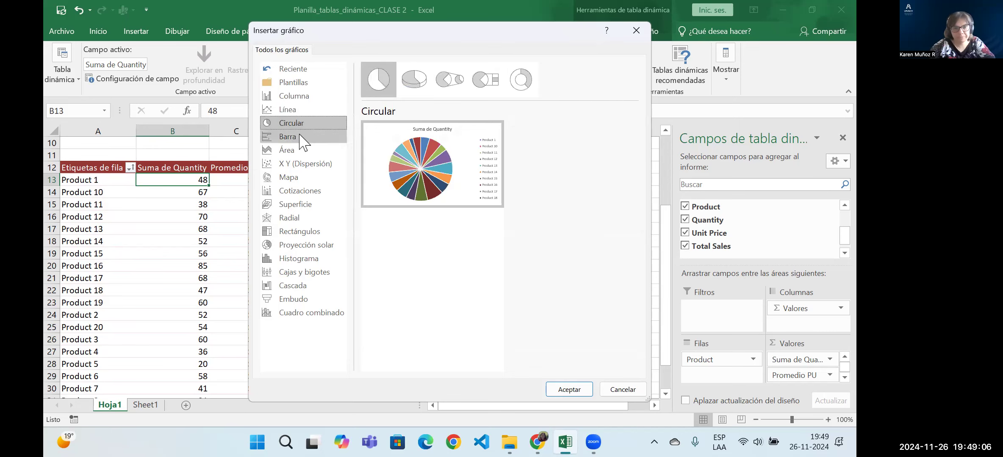
{"action": "left_click", "coordinate": [301, 136]}
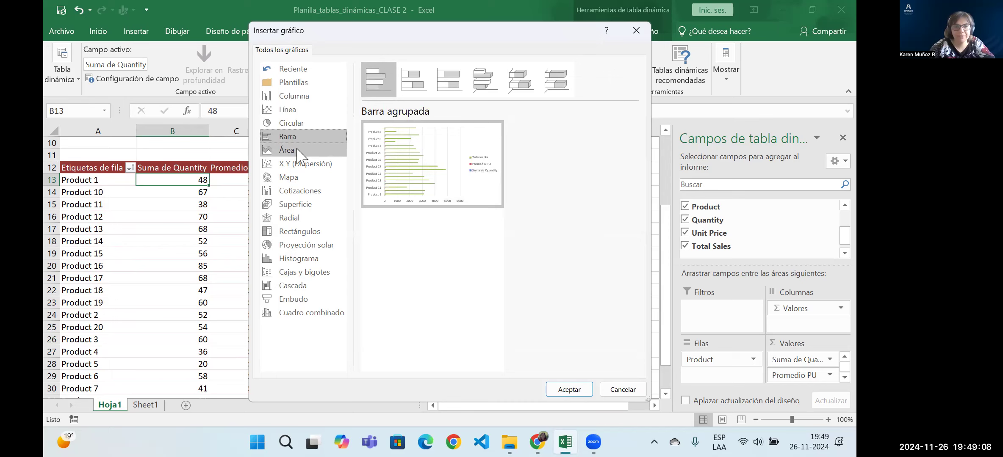
{"action": "left_click", "coordinate": [302, 150]}
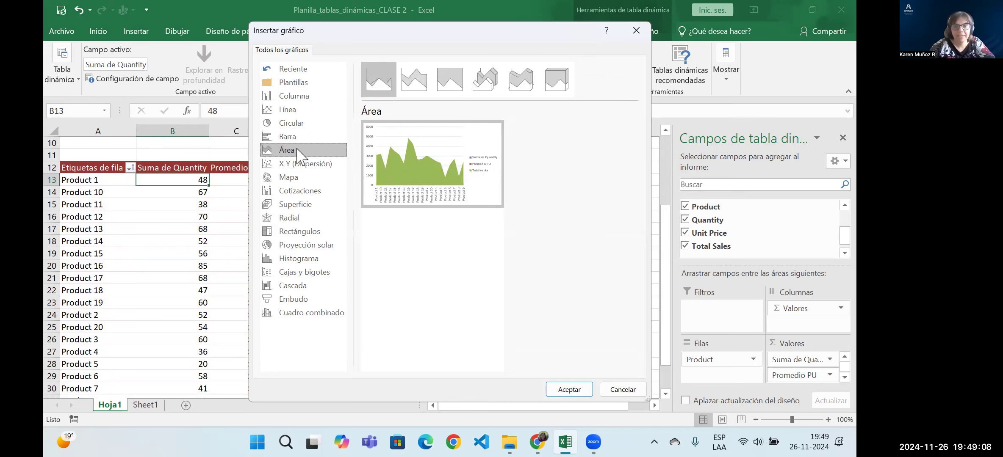
{"action": "left_click", "coordinate": [299, 191]}
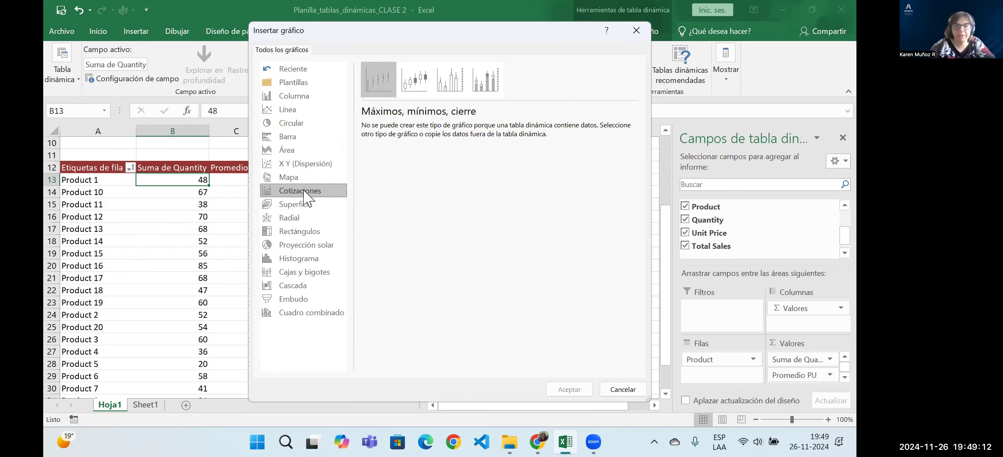
{"action": "left_click", "coordinate": [297, 219]}
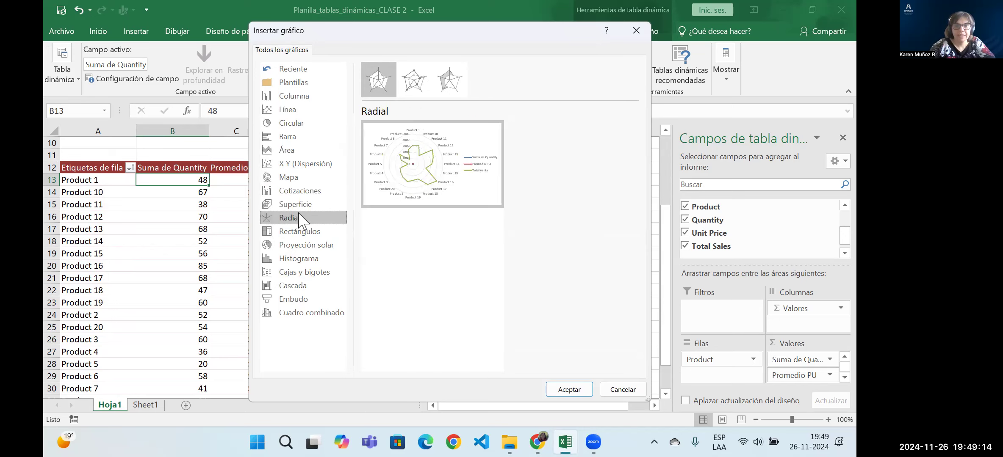
{"action": "left_click", "coordinate": [299, 205]}
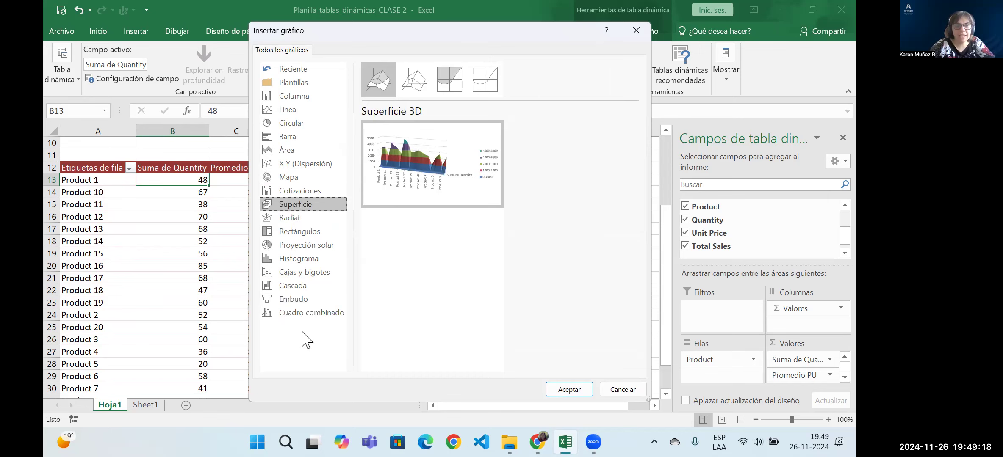
{"action": "left_click", "coordinate": [307, 314]}
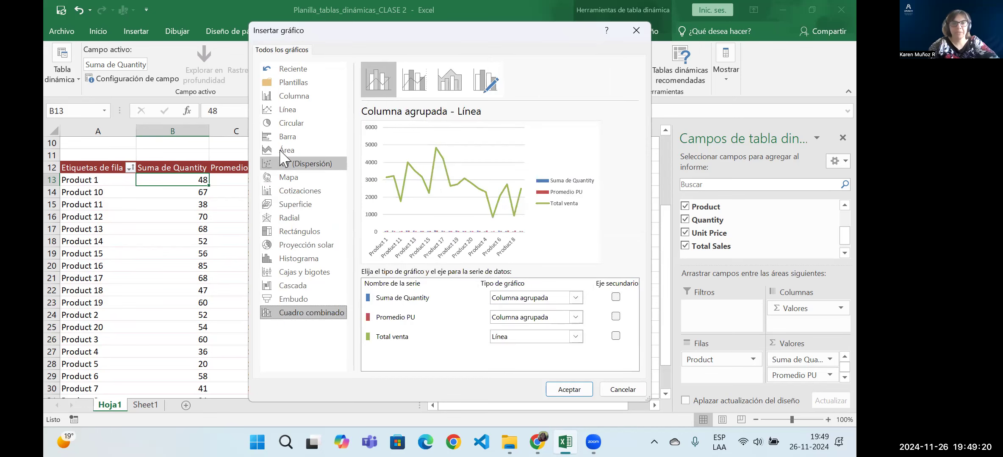
Step: Insert a 3D clustered column pivot chart based on the product pivot table
{"action": "left_click", "coordinate": [295, 100]}
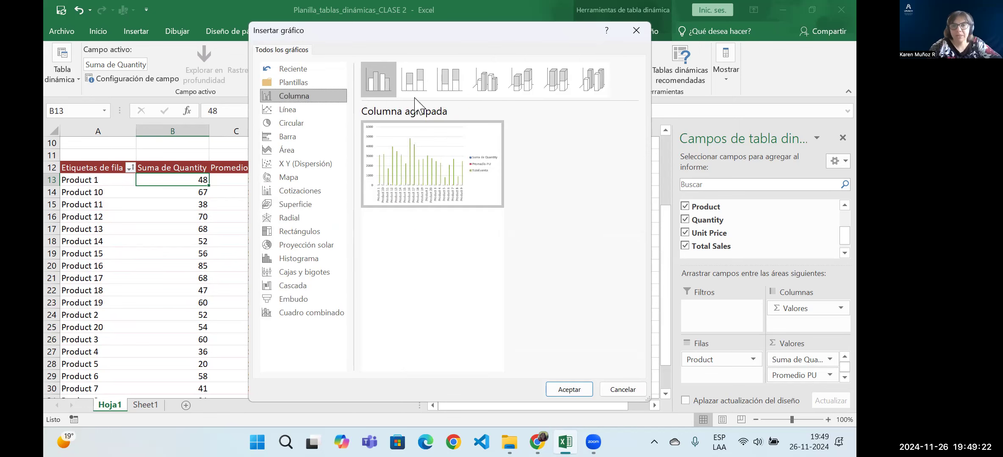
{"action": "left_click", "coordinate": [488, 86]}
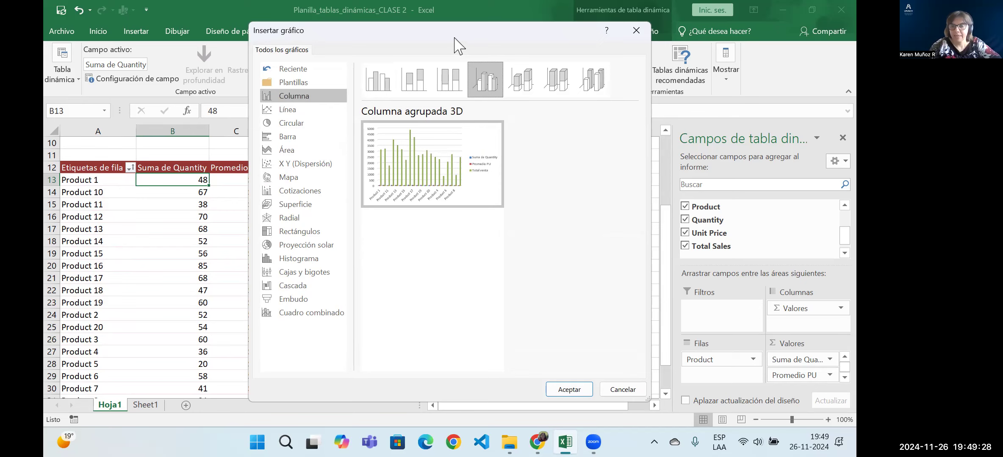
{"action": "left_click_drag", "start_coordinate": [454, 38], "coordinate": [584, 18]}
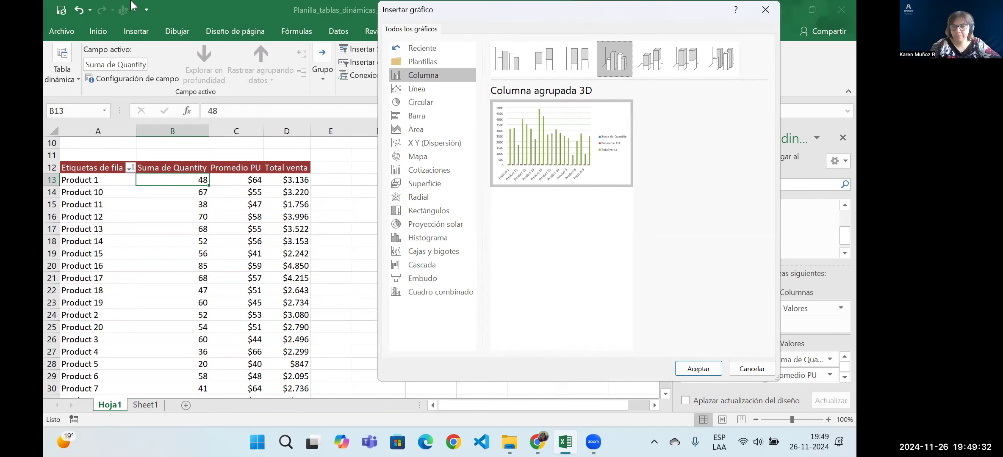
{"action": "key", "text": "Return"}
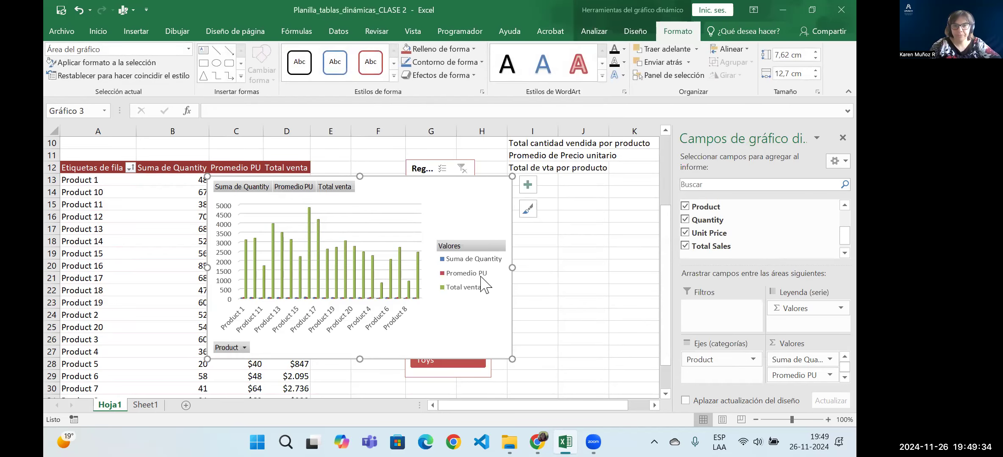
Step: Move the new pivot chart off the slicers into the empty area below the Category slicer
{"action": "left_click_drag", "start_coordinate": [394, 188], "coordinate": [576, 218]}
{"action": "scroll", "coordinate": [576, 218], "scroll_direction": "down", "scroll_amount": 5}
{"action": "scroll", "coordinate": [591, 260], "scroll_direction": "up", "scroll_amount": 4}
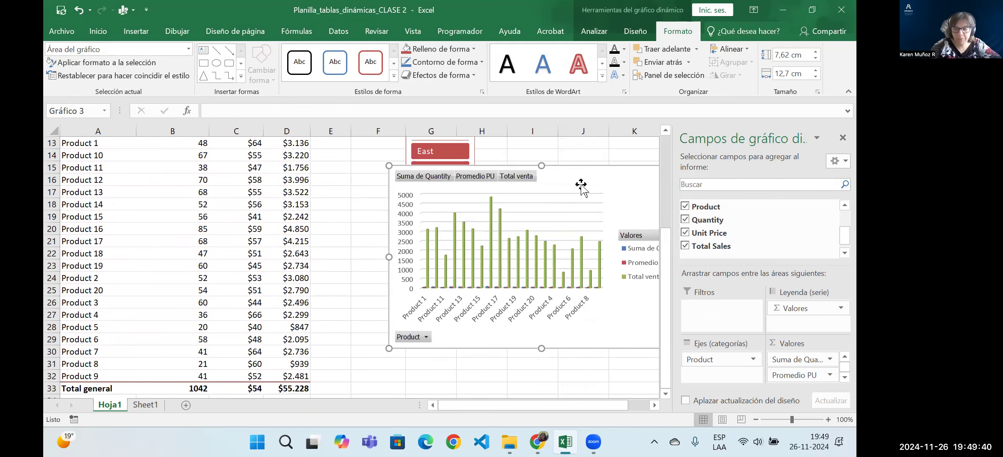
{"action": "left_click_drag", "start_coordinate": [525, 356], "coordinate": [523, 352]}
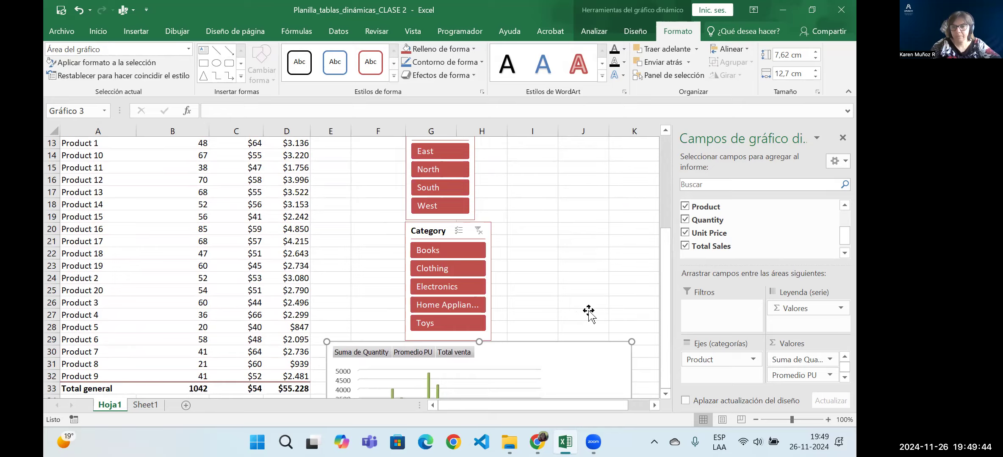
{"action": "scroll", "coordinate": [589, 311], "scroll_direction": "down", "scroll_amount": 5}
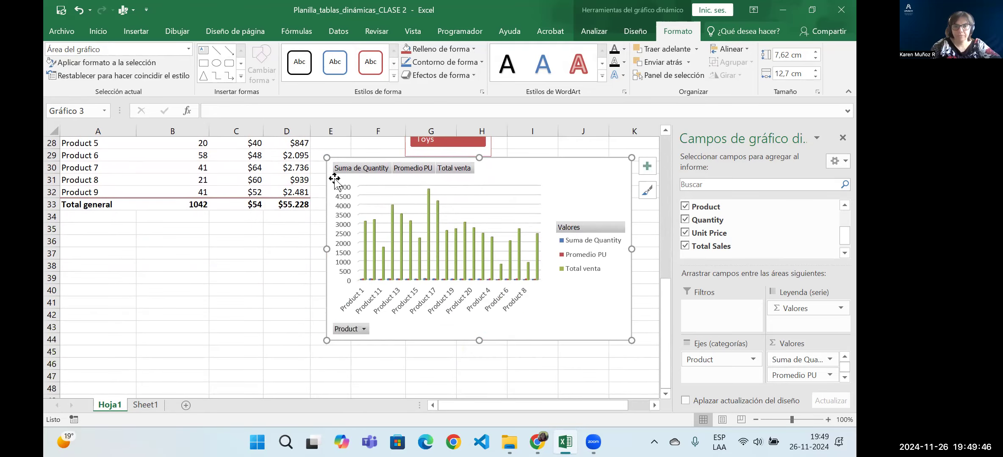
{"action": "scroll", "coordinate": [582, 156], "scroll_direction": "up", "scroll_amount": 4}
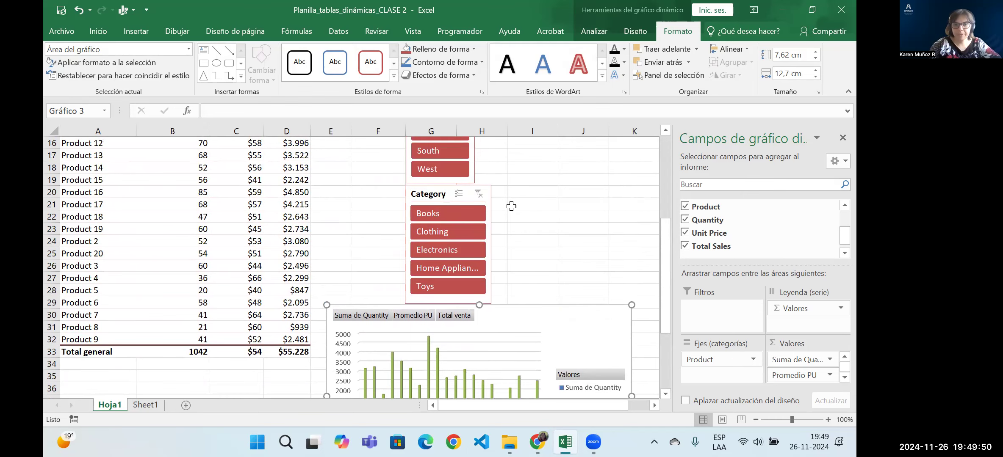
Step: Move the Region and Category slicers closer to the pivot table, stacked one above the other
{"action": "scroll", "coordinate": [512, 206], "scroll_direction": "up", "scroll_amount": 3}
{"action": "left_click_drag", "start_coordinate": [403, 204], "coordinate": [335, 204]}
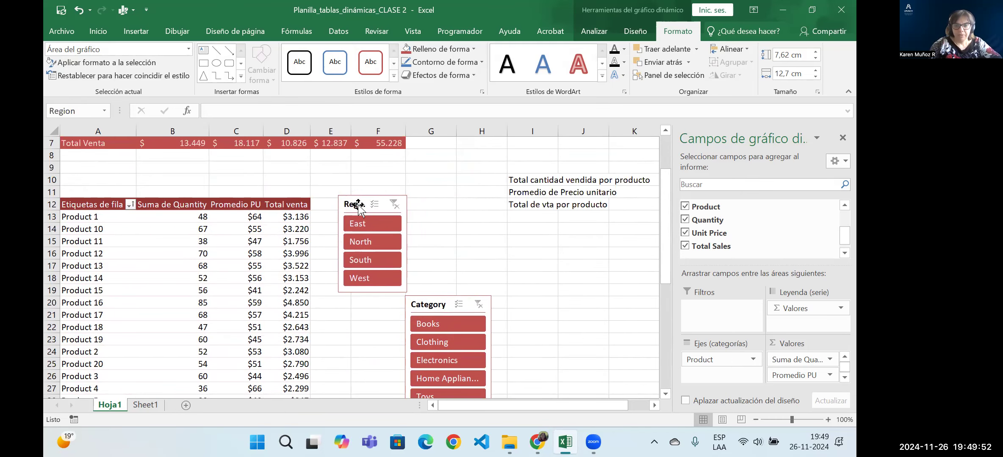
{"action": "left_click_drag", "start_coordinate": [424, 305], "coordinate": [373, 309]}
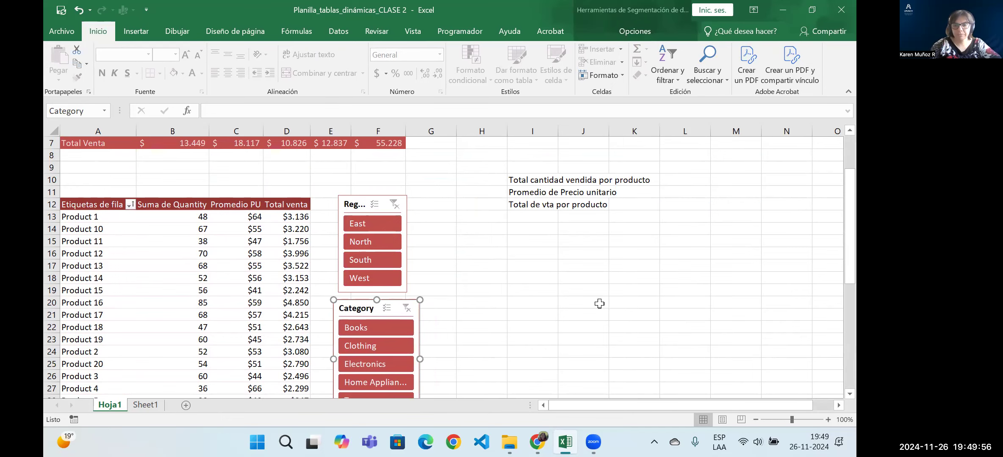
Step: Move the pivot chart up beside the Region and Category slicers, starting around row 13
{"action": "scroll", "coordinate": [548, 336], "scroll_direction": "down", "scroll_amount": 1}
{"action": "scroll", "coordinate": [515, 298], "scroll_direction": "right", "scroll_amount": 1}
{"action": "left_click", "coordinate": [435, 263]}
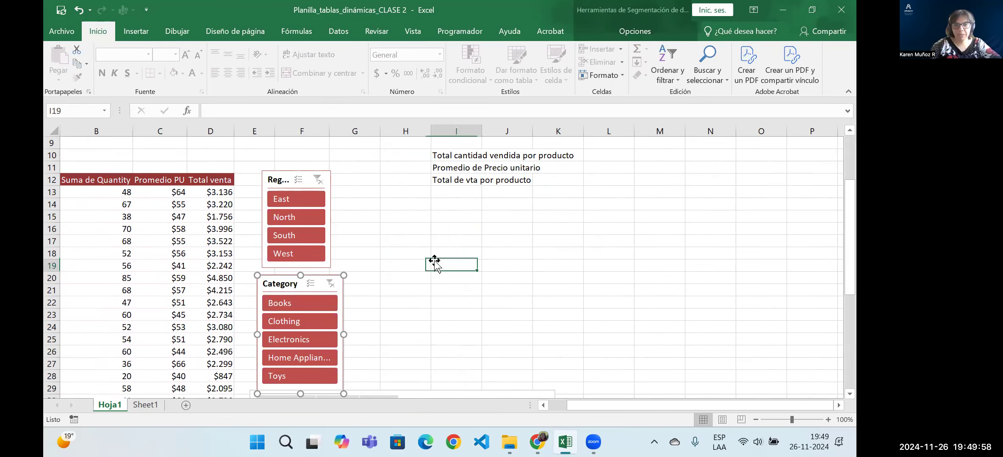
{"action": "scroll", "coordinate": [435, 262], "scroll_direction": "down", "scroll_amount": 4}
{"action": "left_click", "coordinate": [435, 267]}
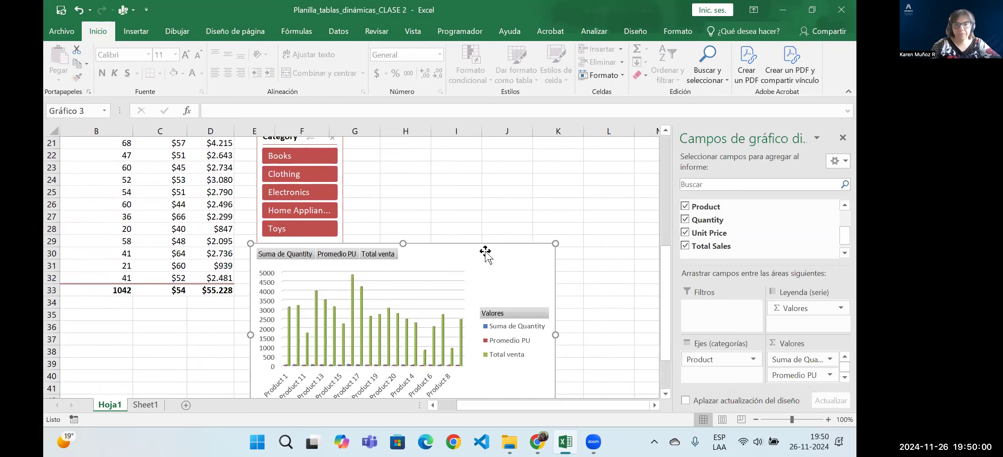
{"action": "left_click_drag", "start_coordinate": [457, 262], "coordinate": [503, 293]}
{"action": "scroll", "coordinate": [503, 293], "scroll_direction": "up", "scroll_amount": 3}
{"action": "left_click_drag", "start_coordinate": [460, 381], "coordinate": [566, 179]}
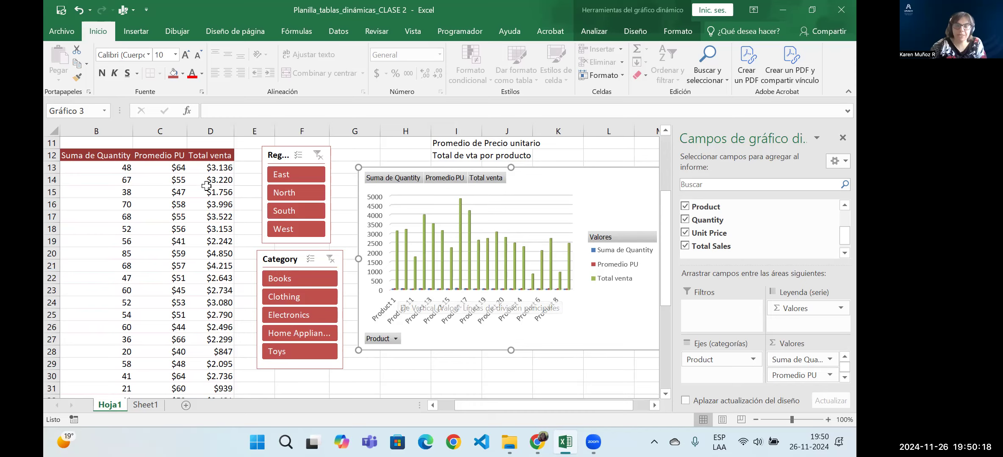
Step: Look through the pivot chart's Product filter list and close it without changing the selection
{"action": "left_click", "coordinate": [488, 180]}
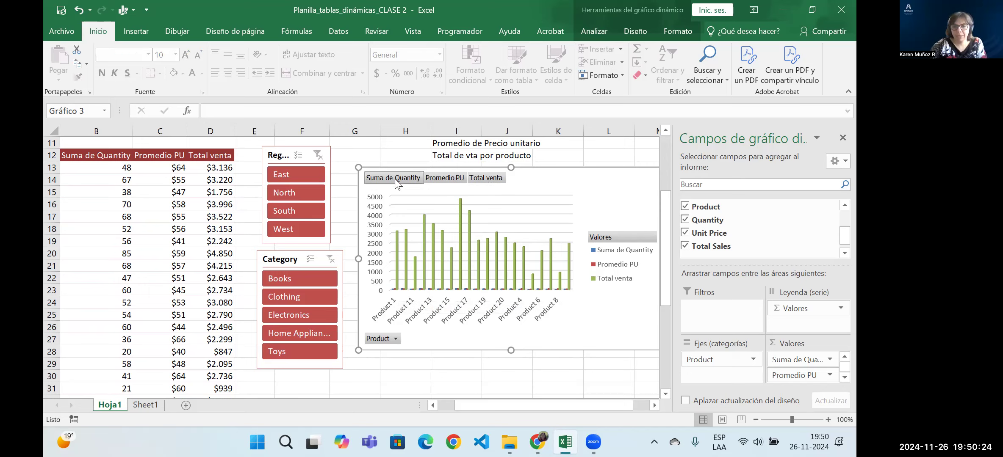
{"action": "left_click", "coordinate": [395, 340]}
{"action": "left_click_drag", "start_coordinate": [385, 219], "coordinate": [385, 294]}
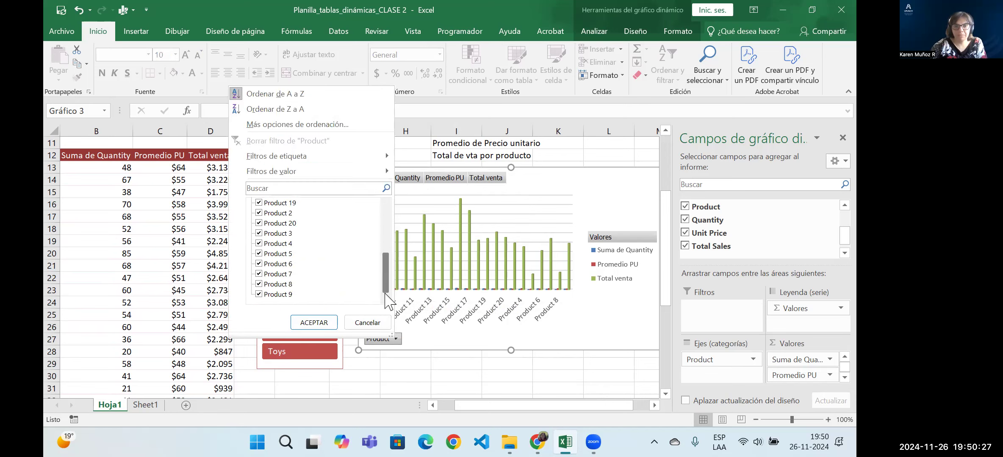
{"action": "left_click", "coordinate": [368, 323]}
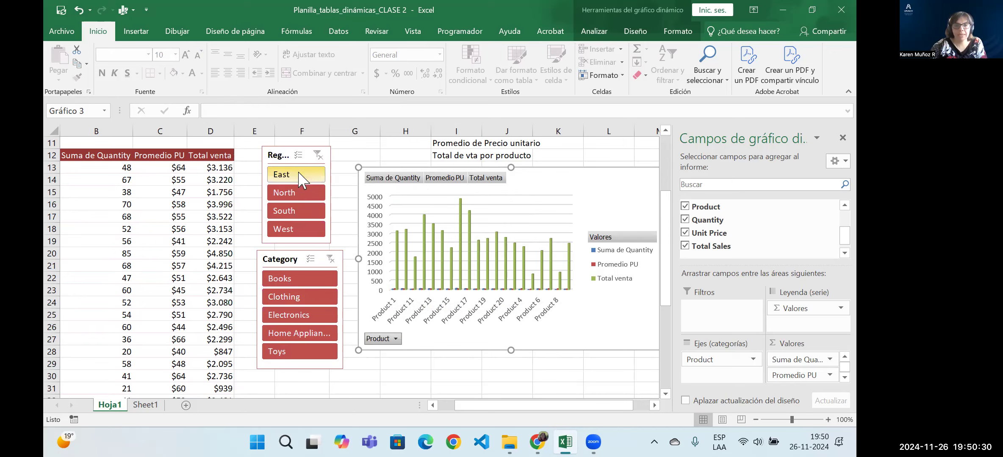
Step: Filter the pivot table and chart to the South region with the Region slicer
{"action": "left_click", "coordinate": [296, 211]}
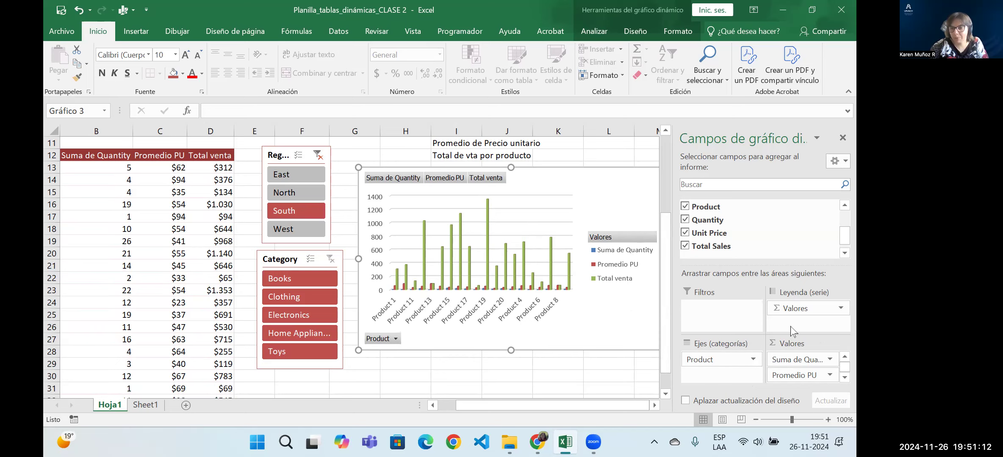
Step: Try Product as the chart's legend series and Values as its axis, replacing existing cells, and restore the original field arrangement
{"action": "left_click_drag", "start_coordinate": [722, 360], "coordinate": [796, 341]}
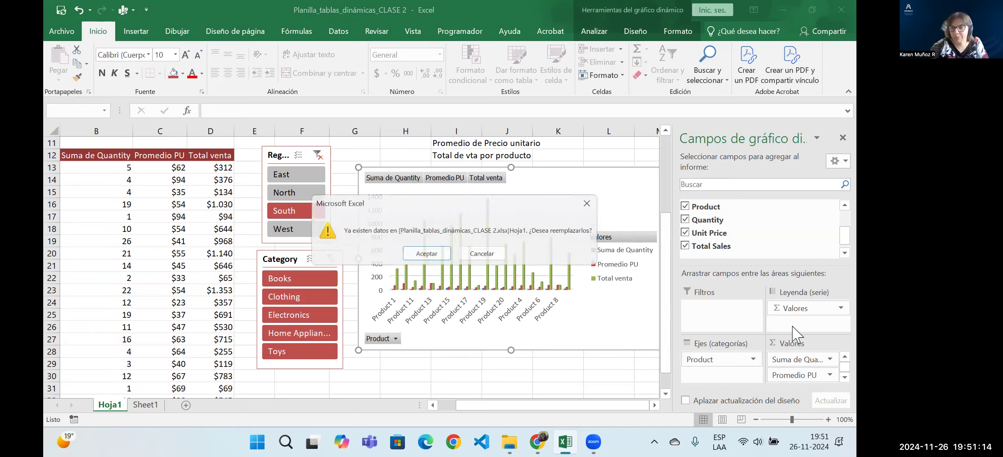
{"action": "left_click", "coordinate": [425, 256]}
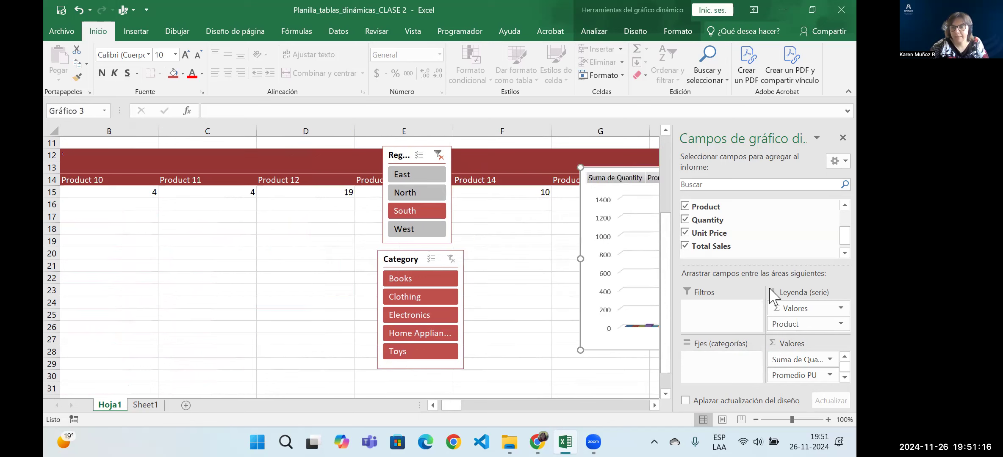
{"action": "left_click_drag", "start_coordinate": [803, 308], "coordinate": [698, 359]}
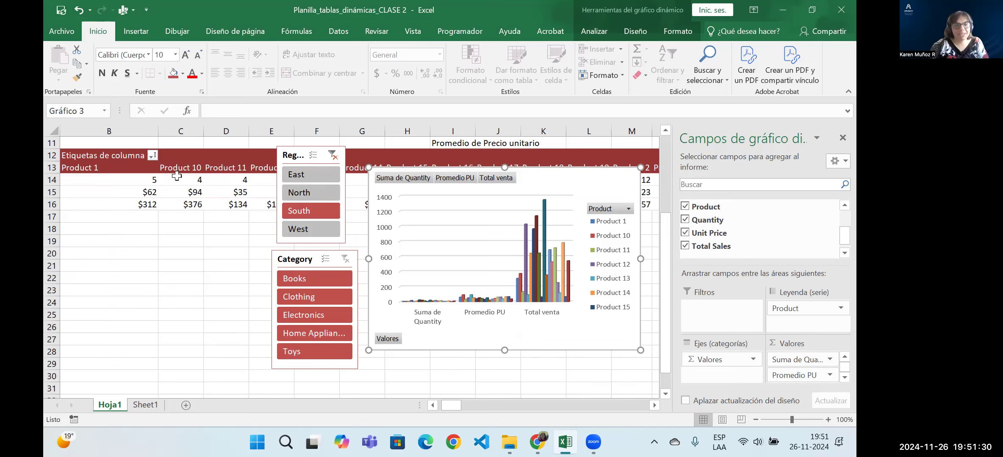
{"action": "mouse_move", "coordinate": [170, 193]}
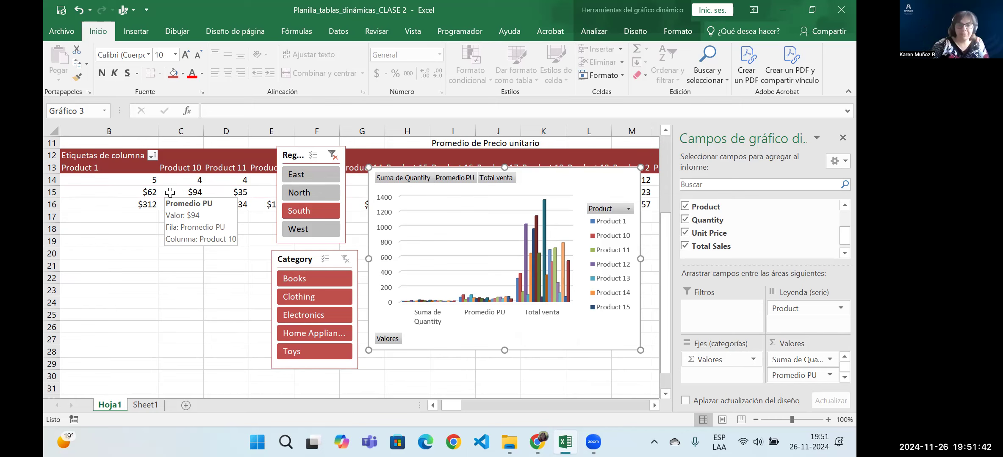
{"action": "mouse_move", "coordinate": [784, 308]}
{"action": "left_mouse_down"}
{"action": "mouse_move", "coordinate": [780, 328]}
{"action": "mouse_move", "coordinate": [728, 381]}
{"action": "mouse_move", "coordinate": [696, 360]}
{"action": "mouse_move", "coordinate": [792, 314]}
{"action": "left_mouse_up"}
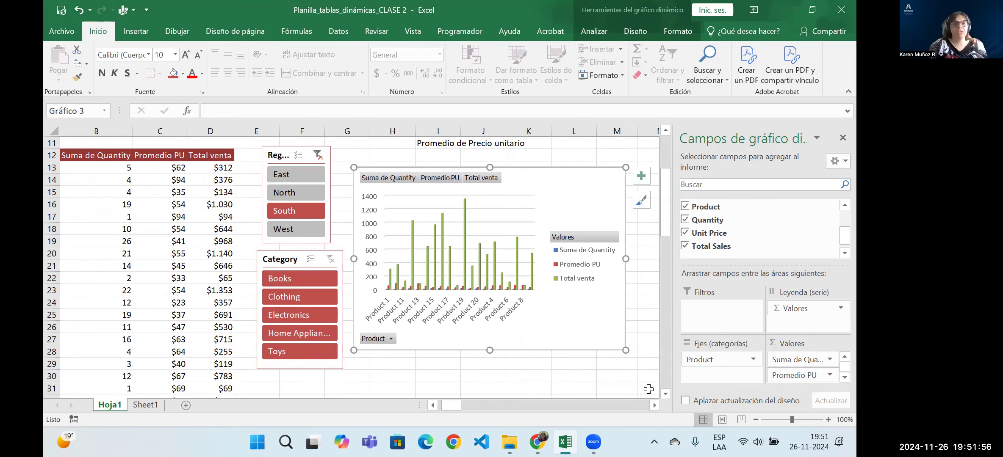
Step: Filter the pivot table and chart to the Electronics category and clear the Region slicer's filter
{"action": "left_click", "coordinate": [300, 319]}
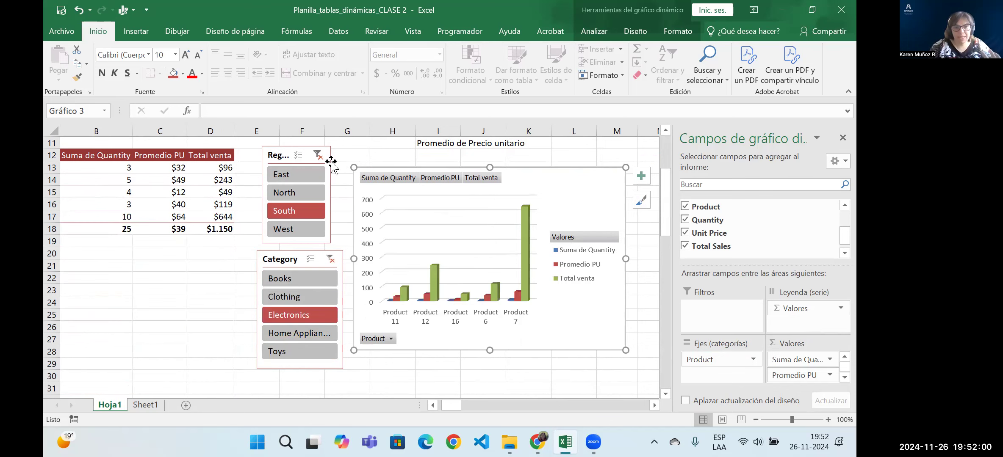
{"action": "left_click", "coordinate": [320, 155]}
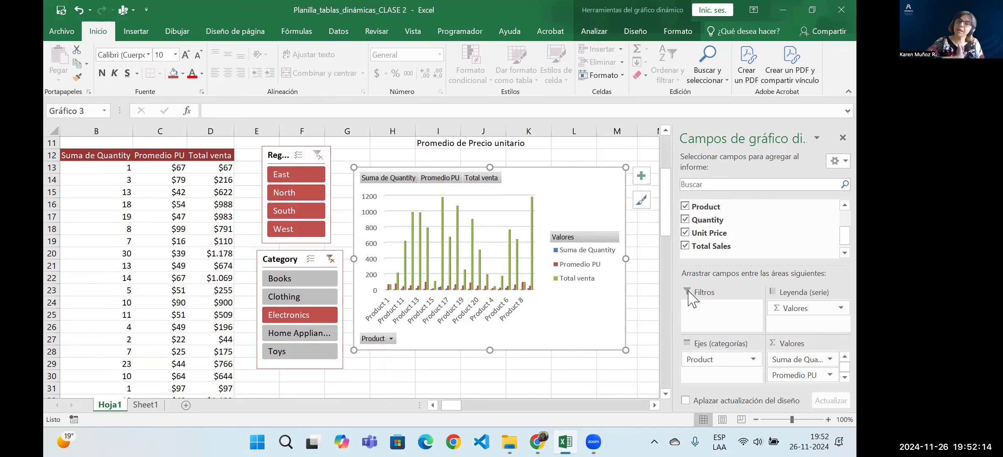
Step: Examine the Electronics-filtered product pivot table and its chart, from the header row down to the grand total
{"action": "left_click_drag", "start_coordinate": [454, 405], "coordinate": [448, 407]}
{"action": "scroll", "coordinate": [352, 283], "scroll_direction": "down", "scroll_amount": 4}
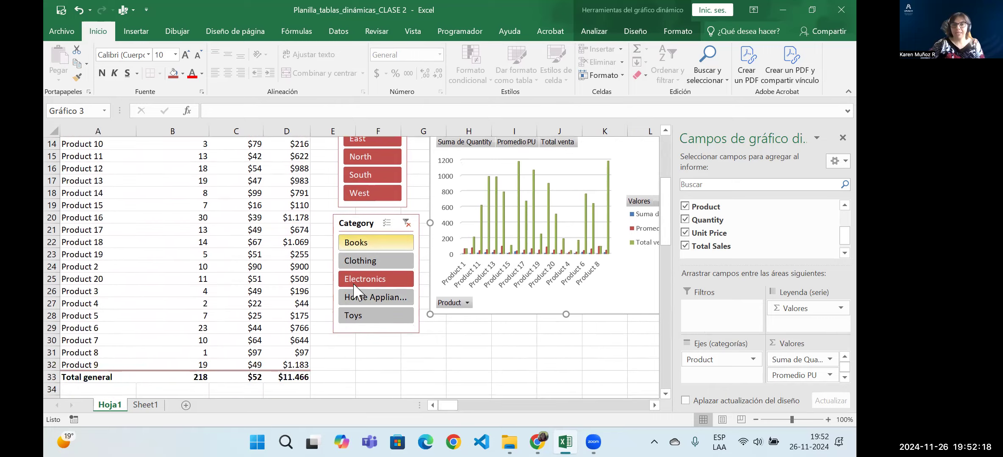
{"action": "scroll", "coordinate": [353, 288], "scroll_direction": "up", "scroll_amount": 2}
{"action": "scroll", "coordinate": [356, 292], "scroll_direction": "up", "scroll_amount": 2}
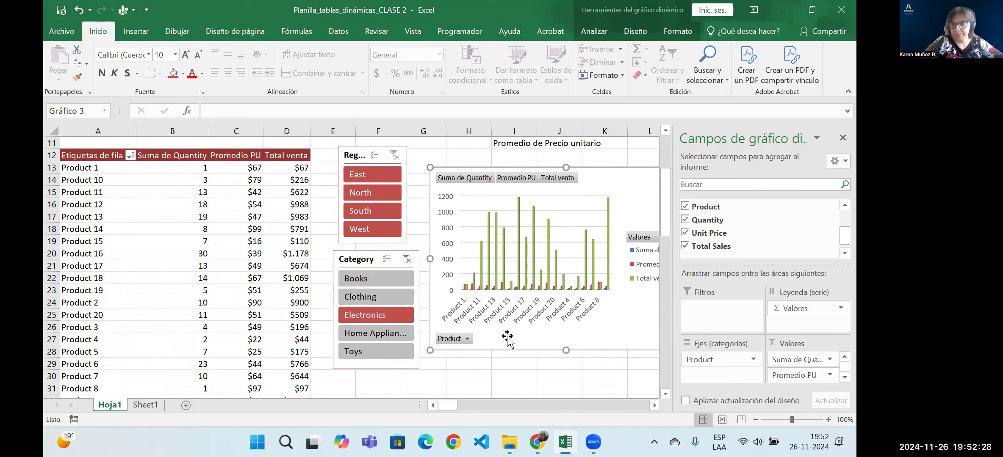
{"action": "scroll", "coordinate": [429, 308], "scroll_direction": "down", "scroll_amount": 2}
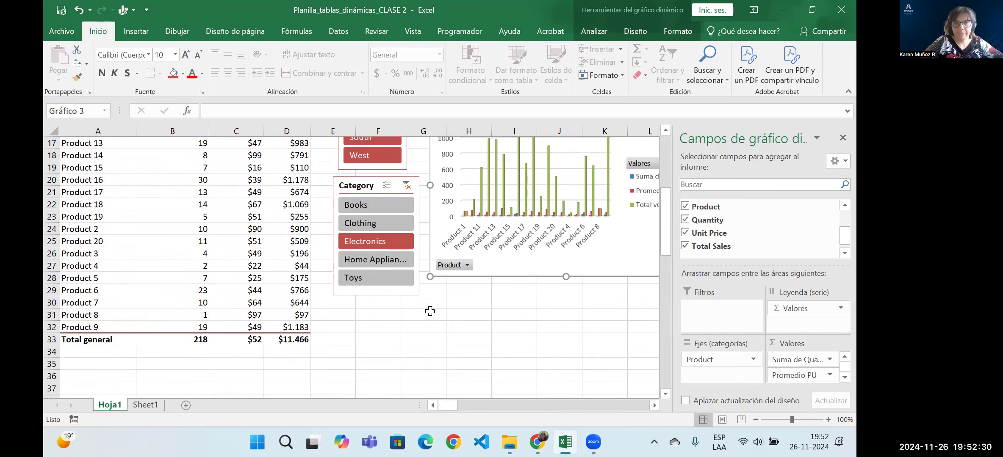
{"action": "scroll", "coordinate": [430, 311], "scroll_direction": "up", "scroll_amount": 2}
{"action": "scroll", "coordinate": [430, 311], "scroll_direction": "down", "scroll_amount": 2}
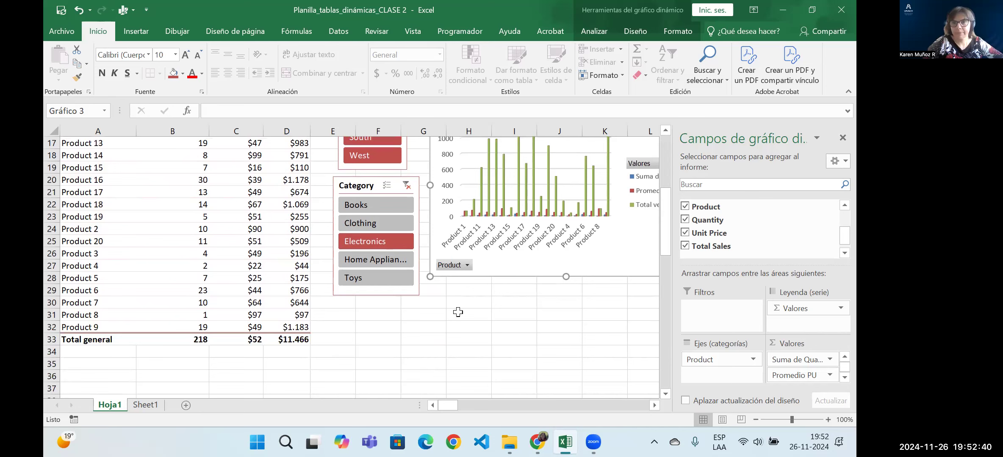
{"action": "left_click", "coordinate": [594, 33]}
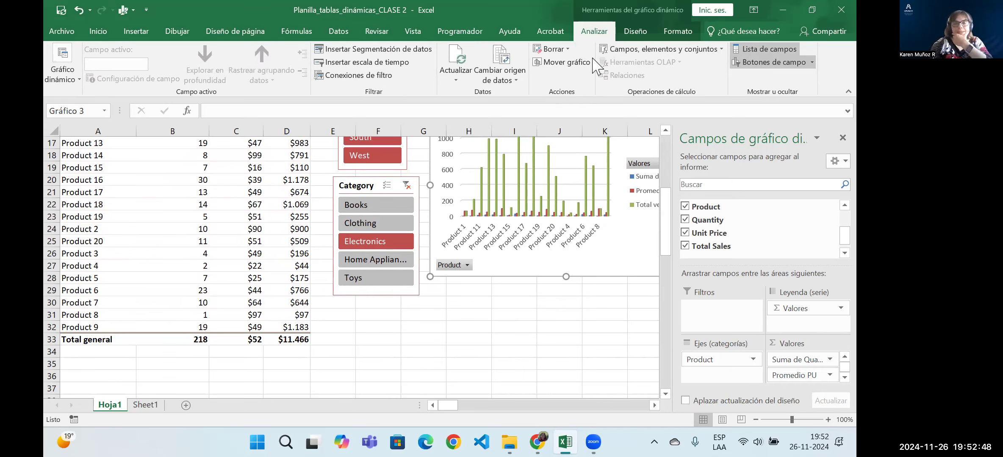
Step: Examine the source order records on Sheet1, comparing with the pivot sheet, and select the unit price in cell G22
{"action": "left_click", "coordinate": [145, 406]}
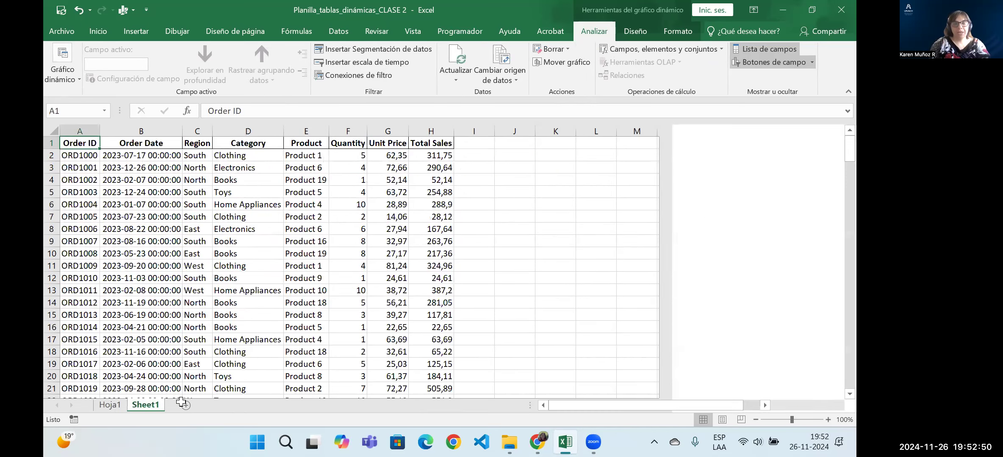
{"action": "scroll", "coordinate": [296, 222], "scroll_direction": "down", "scroll_amount": 15}
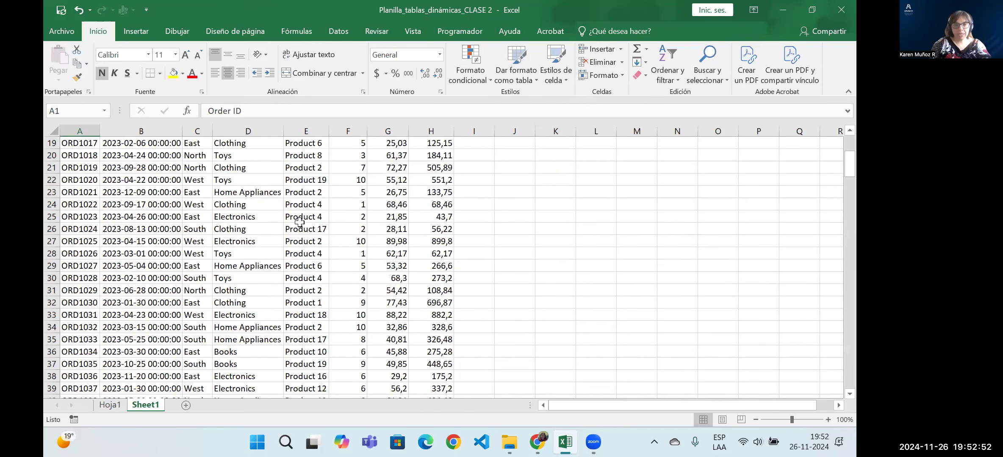
{"action": "scroll", "coordinate": [298, 225], "scroll_direction": "up", "scroll_amount": 3}
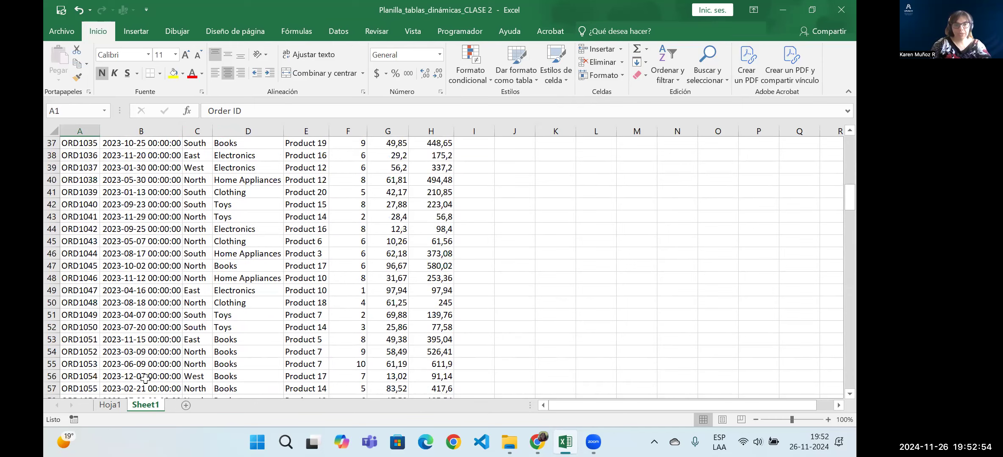
{"action": "left_click", "coordinate": [96, 405]}
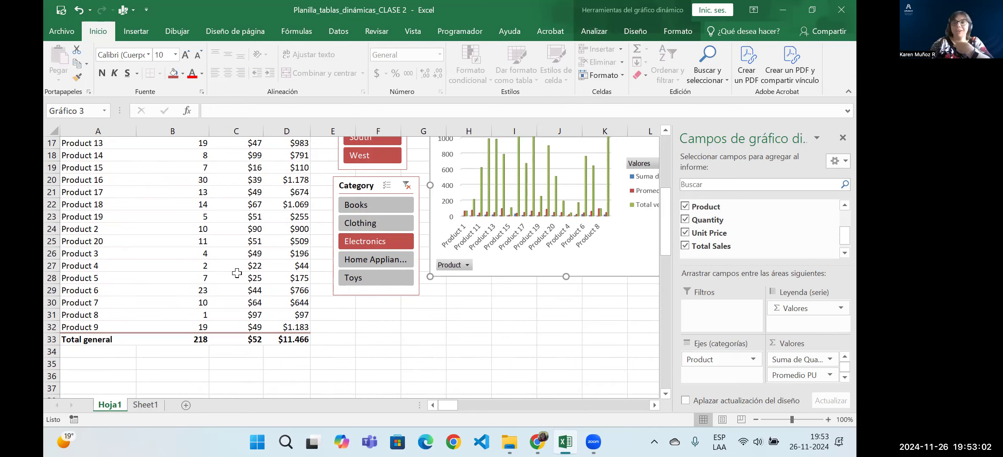
{"action": "left_click", "coordinate": [142, 406]}
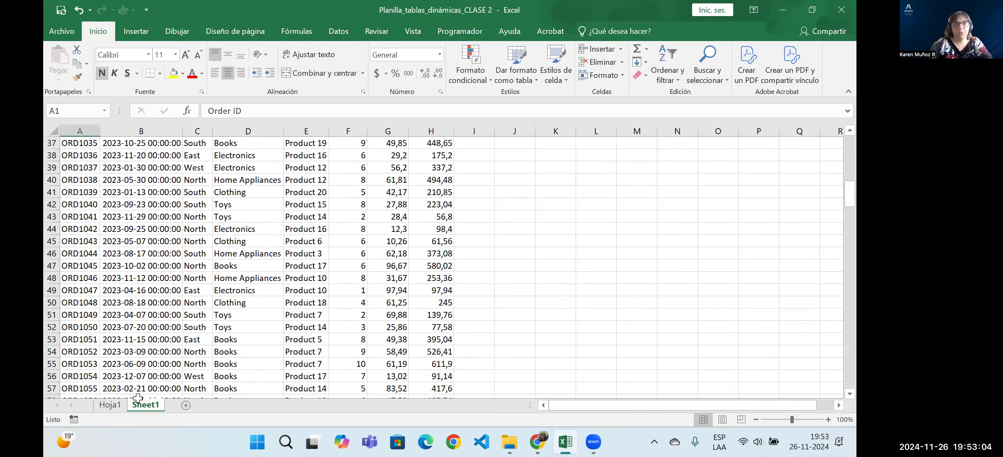
{"action": "scroll", "coordinate": [385, 182], "scroll_direction": "up", "scroll_amount": 3}
{"action": "scroll", "coordinate": [386, 182], "scroll_direction": "up", "scroll_amount": 2}
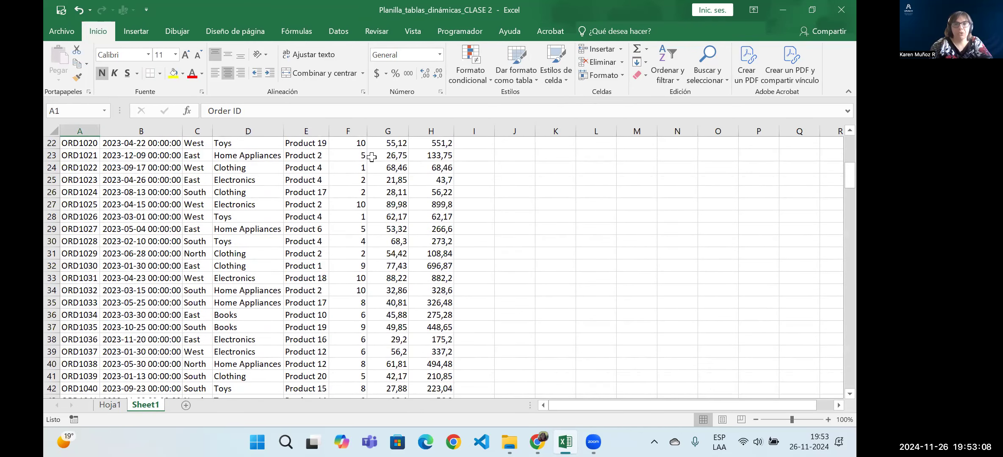
{"action": "scroll", "coordinate": [395, 175], "scroll_direction": "up", "scroll_amount": 1}
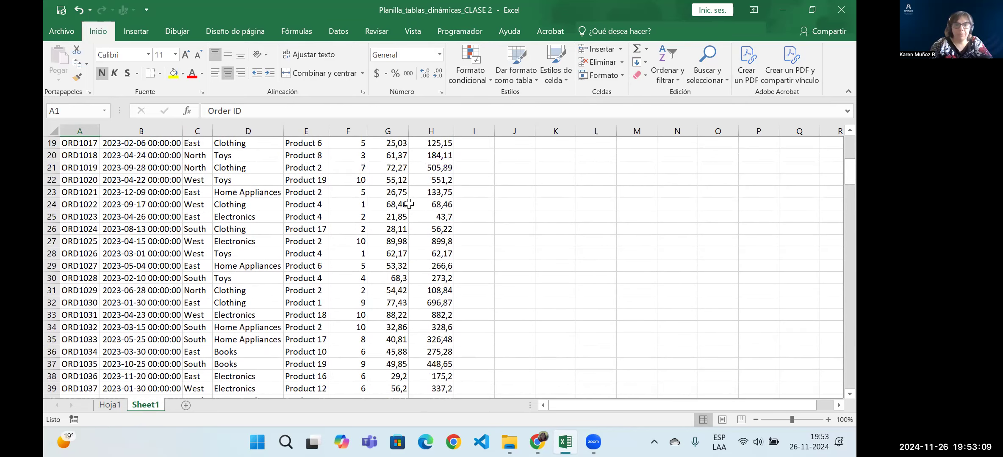
{"action": "left_click", "coordinate": [393, 180]}
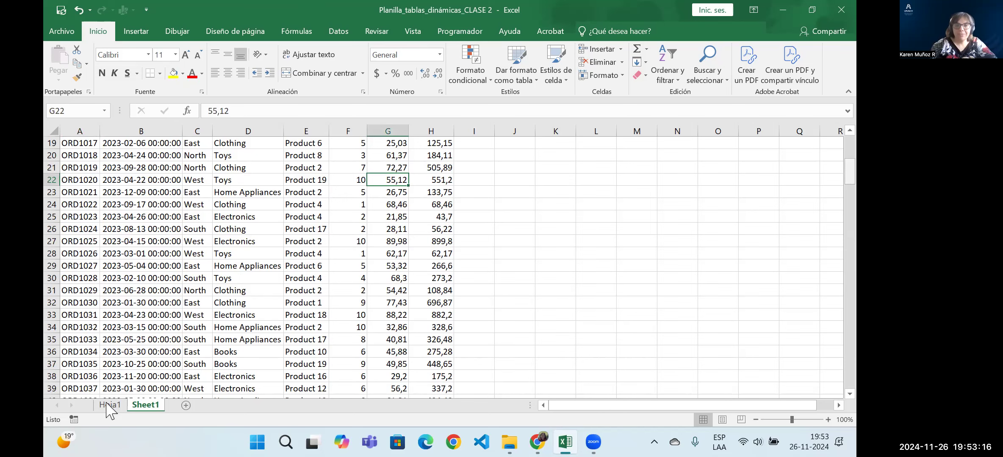
Step: Look at the refresh and change data source options for the product pivot table on Hoja1 without applying any
{"action": "key", "text": "ctrl+Page_Up"}
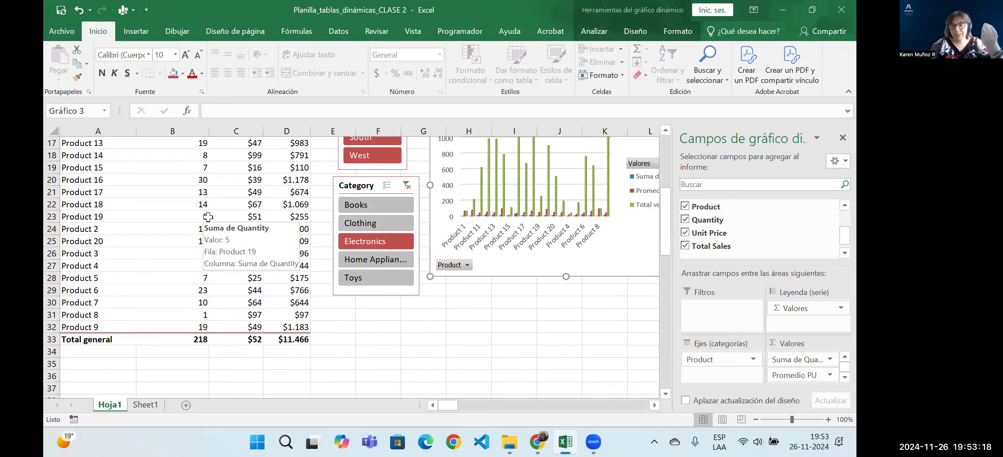
{"action": "left_click", "coordinate": [208, 218]}
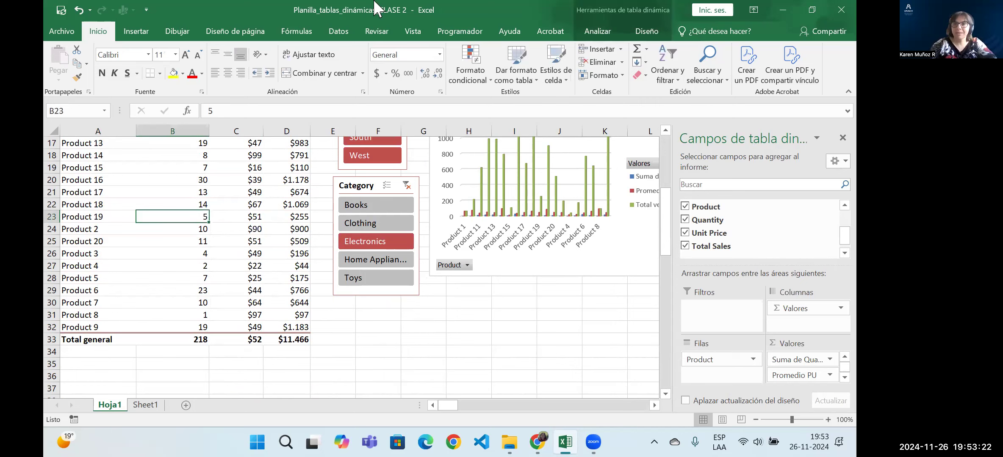
{"action": "left_click", "coordinate": [593, 30]}
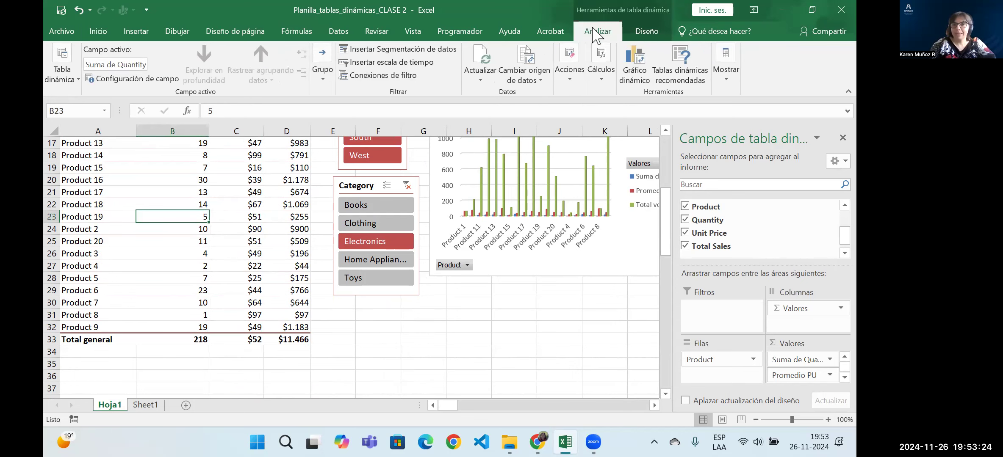
{"action": "left_click", "coordinate": [481, 78]}
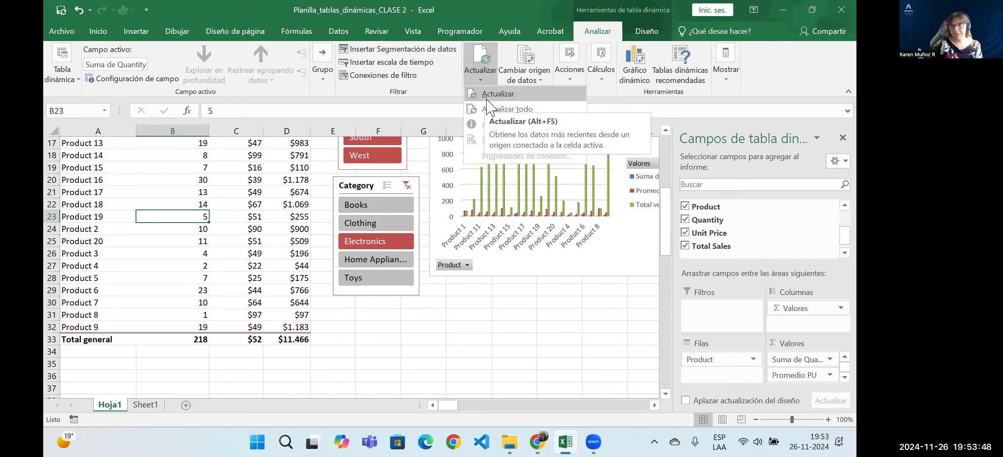
{"action": "left_click", "coordinate": [538, 80]}
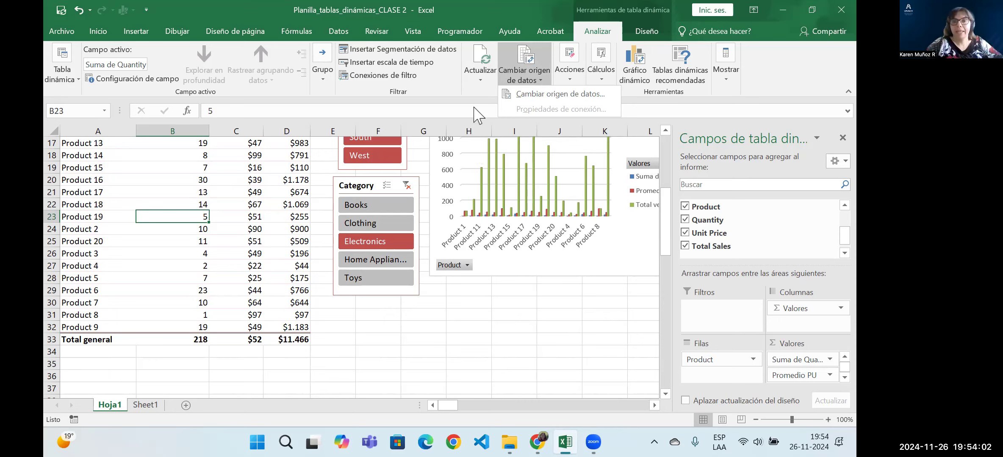
{"action": "left_click", "coordinate": [504, 309]}
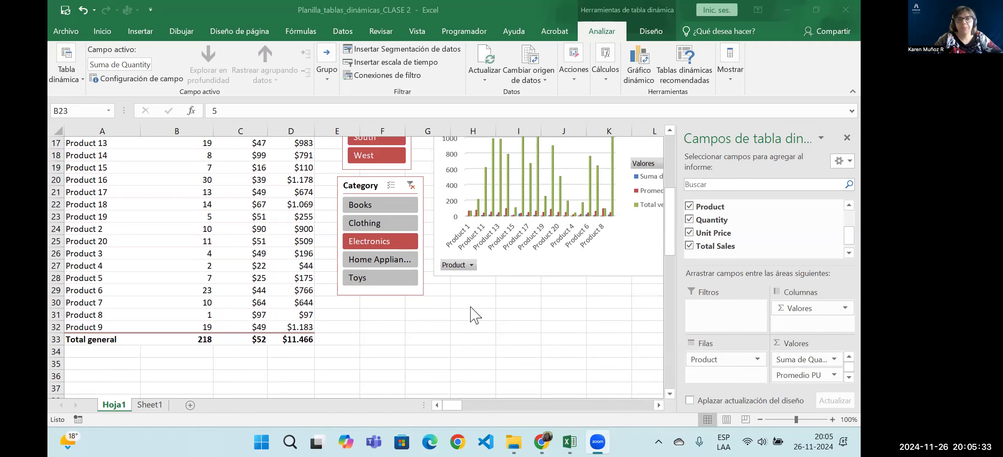
{"action": "scroll", "coordinate": [408, 311], "scroll_direction": "up", "scroll_amount": 3}
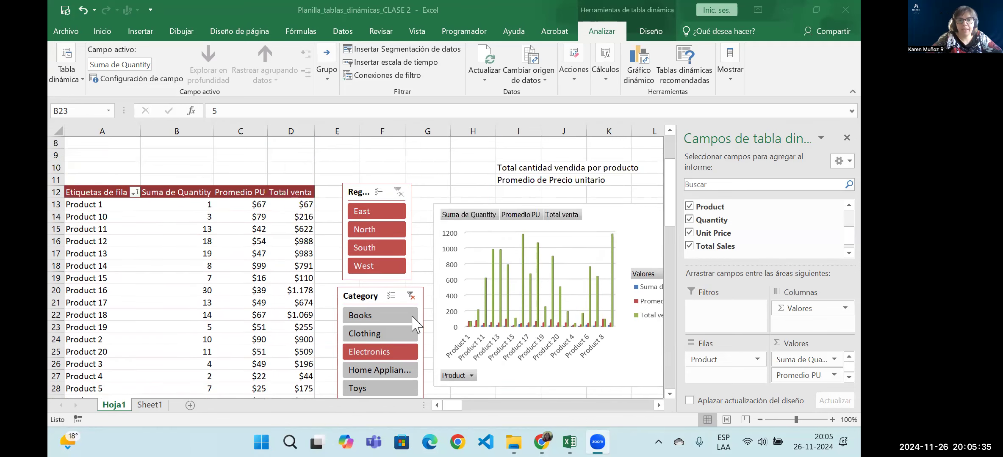
{"action": "scroll", "coordinate": [423, 312], "scroll_direction": "down", "scroll_amount": 2}
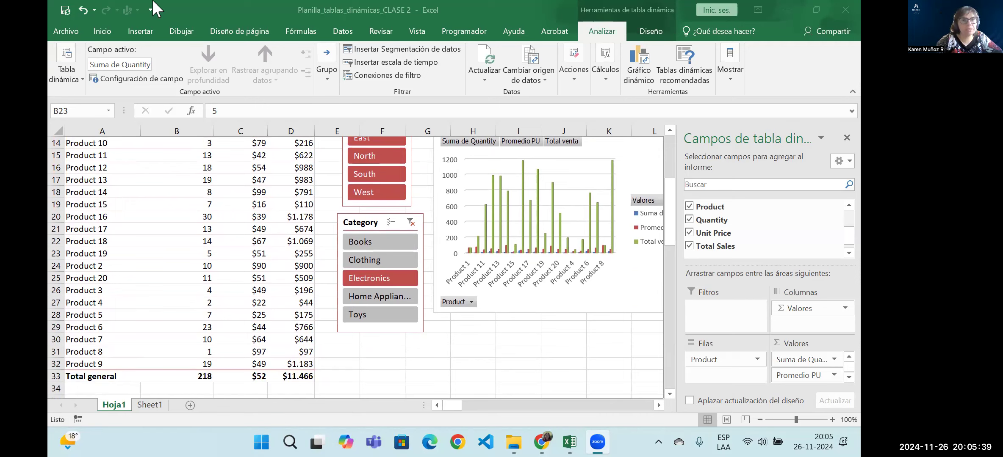
{"action": "left_click", "coordinate": [847, 241]}
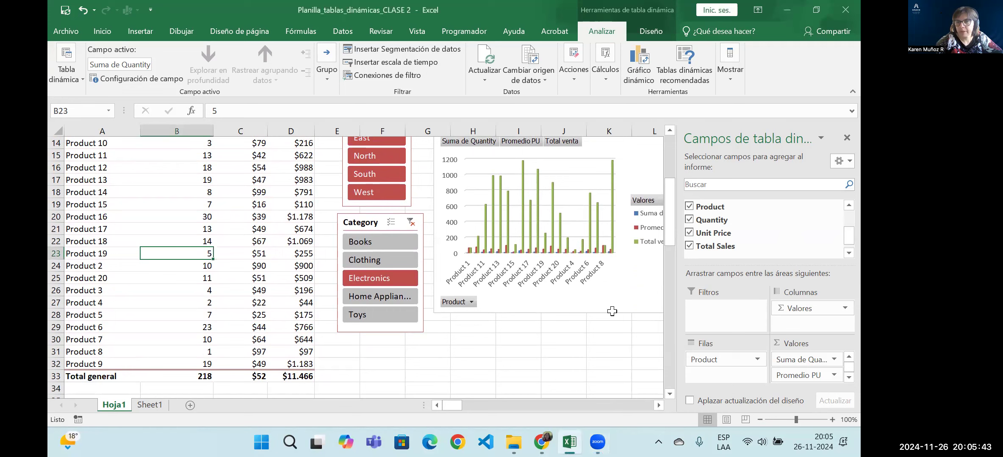
{"action": "left_click", "coordinate": [610, 364]}
{"action": "left_click_drag", "start_coordinate": [613, 291], "coordinate": [615, 290]}
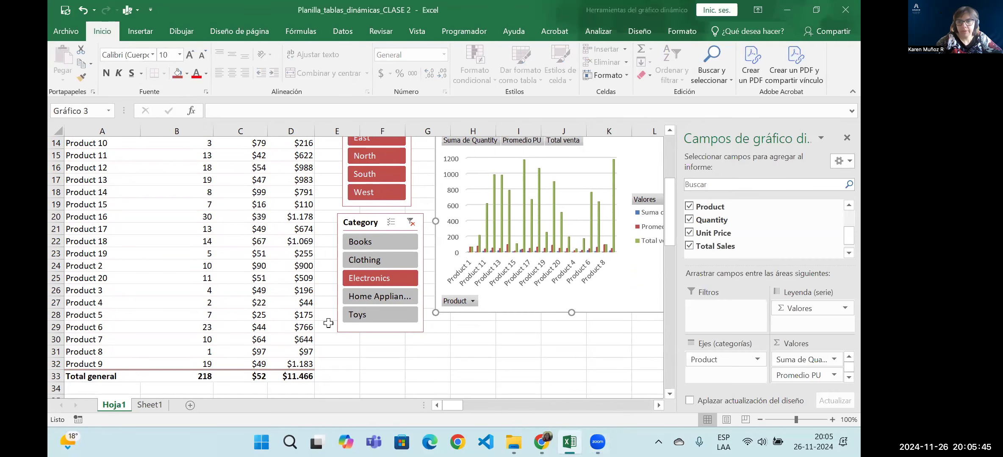
Step: Look through the product pivot table's field list and clear the Category slicer's filter
{"action": "left_click", "coordinate": [291, 339]}
{"action": "scroll", "coordinate": [853, 232], "scroll_direction": "up", "scroll_amount": 1}
{"action": "left_click_drag", "start_coordinate": [852, 225], "coordinate": [853, 248]}
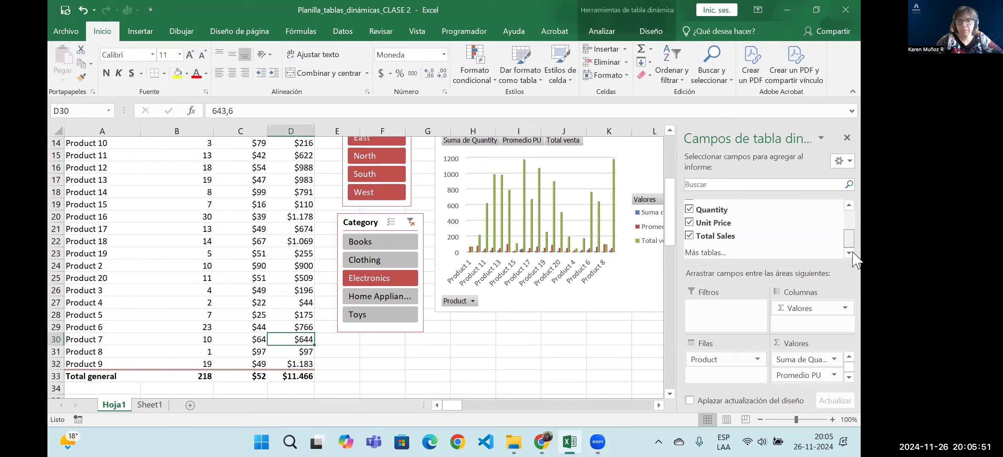
{"action": "scroll", "coordinate": [851, 237], "scroll_direction": "up", "scroll_amount": 3}
{"action": "left_click", "coordinate": [410, 223]}
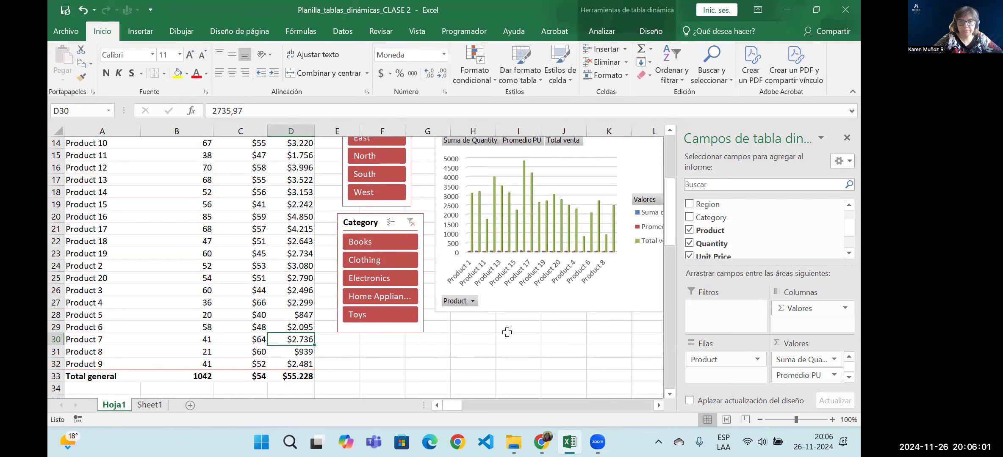
Step: Try filtering the product pivot table and chart to the East region, and clear the Region slicer's filter
{"action": "scroll", "coordinate": [508, 335], "scroll_direction": "up", "scroll_amount": 1}
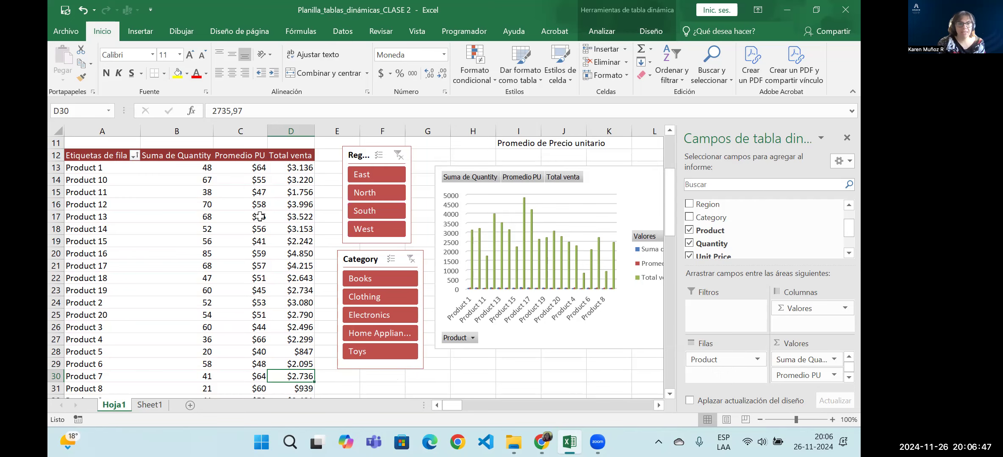
{"action": "scroll", "coordinate": [259, 217], "scroll_direction": "up", "scroll_amount": 4}
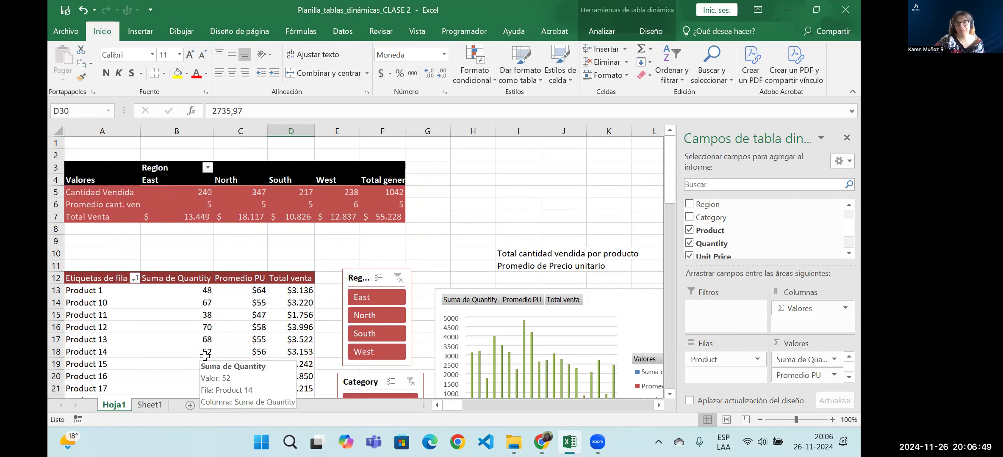
{"action": "left_click", "coordinate": [372, 301]}
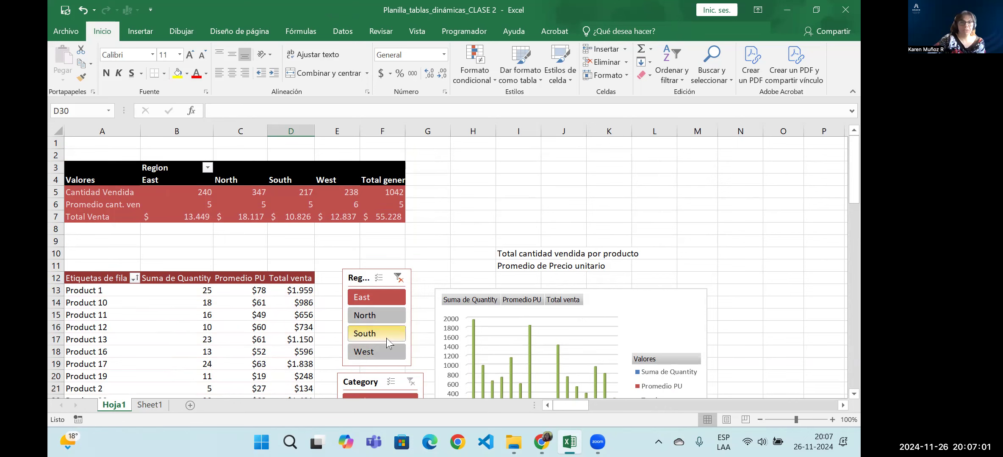
{"action": "left_click", "coordinate": [397, 278]}
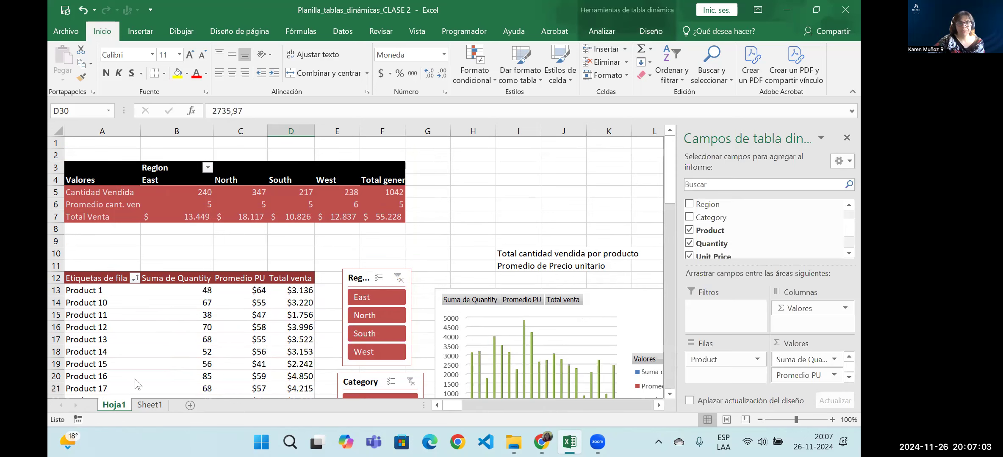
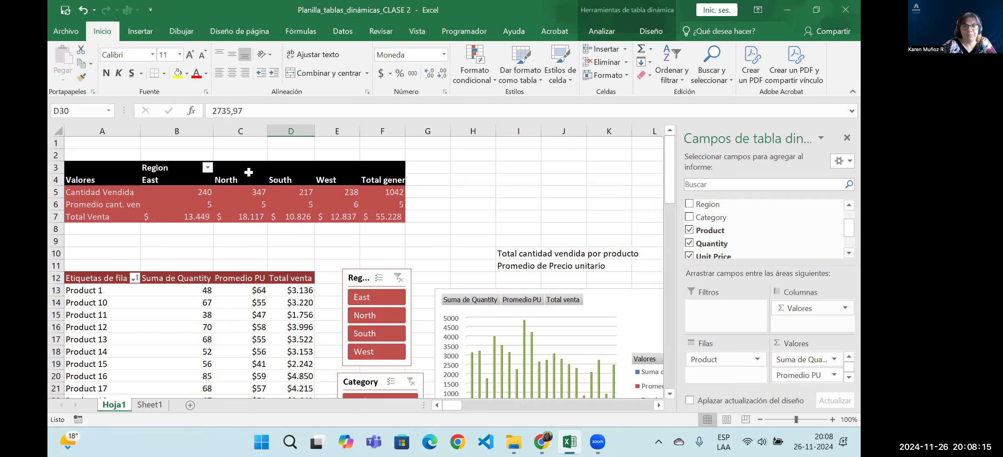
Step: Look over the design and analysis options available for the product pivot table with cell C17 selected
{"action": "left_click", "coordinate": [229, 339]}
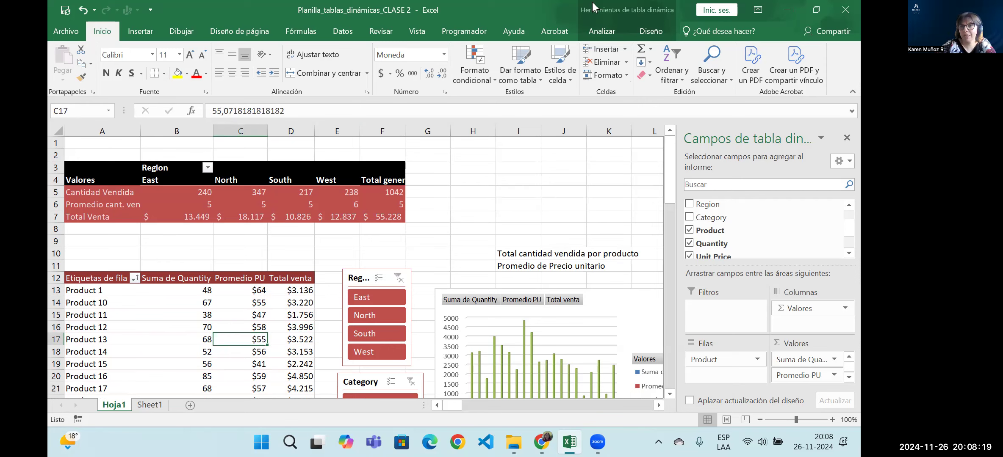
{"action": "left_click", "coordinate": [656, 30]}
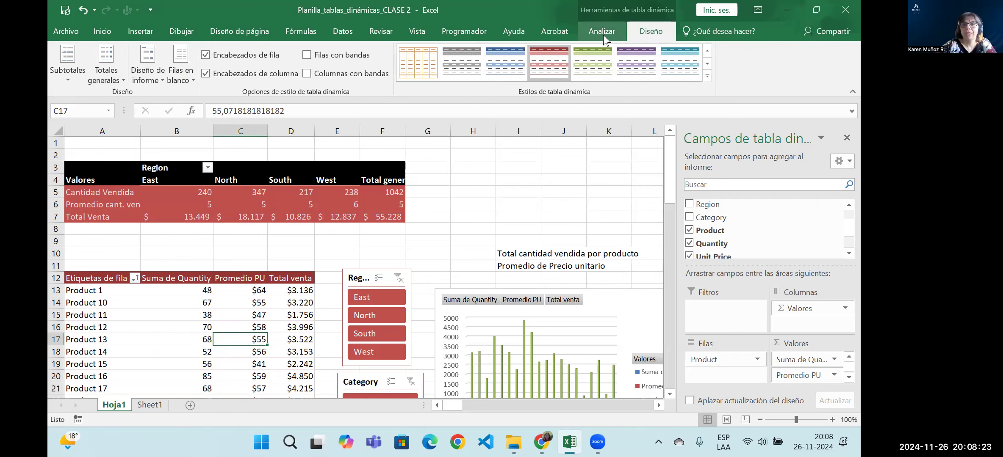
{"action": "left_click", "coordinate": [604, 35]}
{"action": "left_click", "coordinate": [646, 34]}
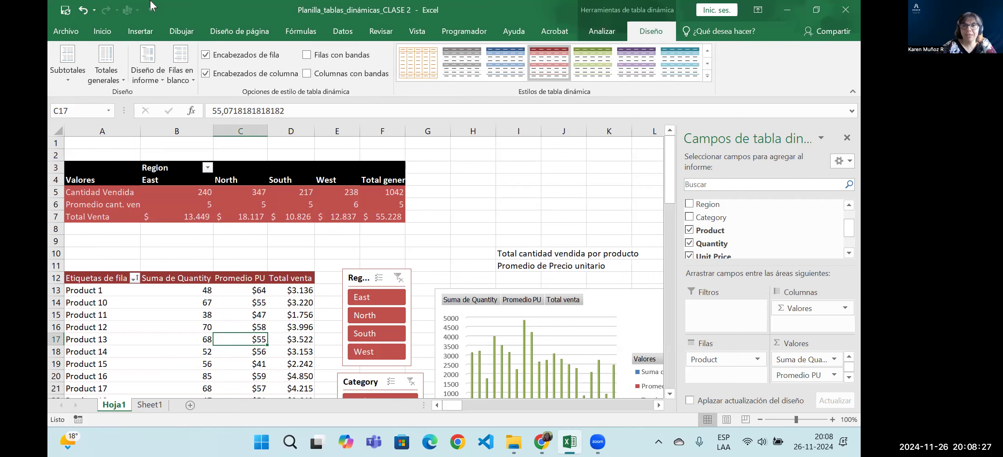
{"action": "mouse_move", "coordinate": [395, 200]}
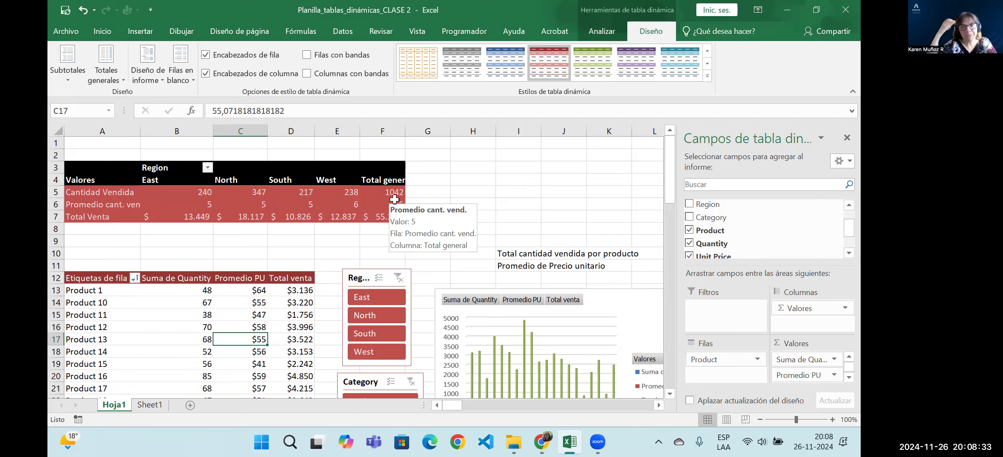
{"action": "left_click", "coordinate": [600, 34]}
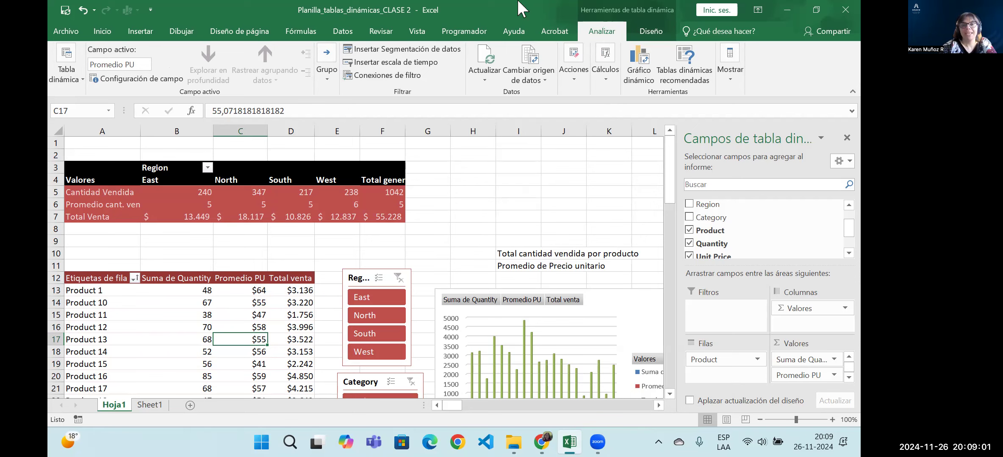
Step: Look at the calculated field settings for the product pivot table without creating a field, and select cell C13
{"action": "left_click", "coordinate": [608, 82]}
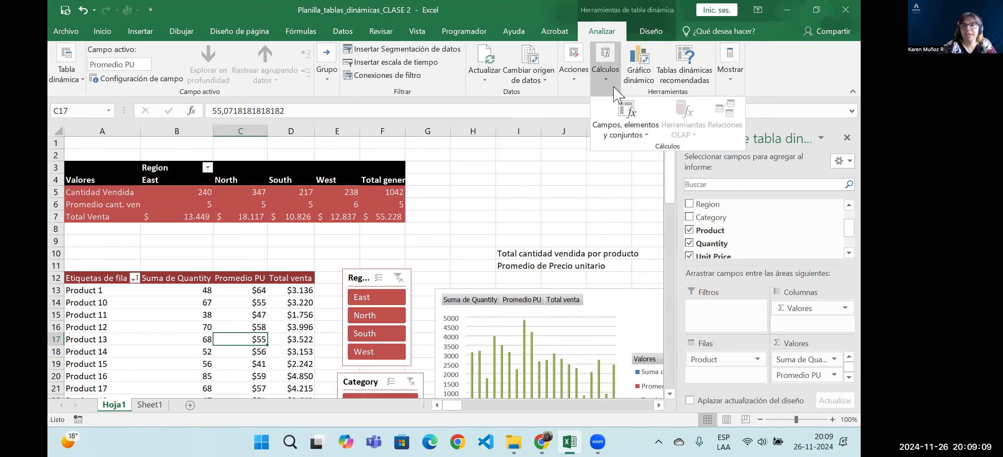
{"action": "left_click", "coordinate": [647, 136]}
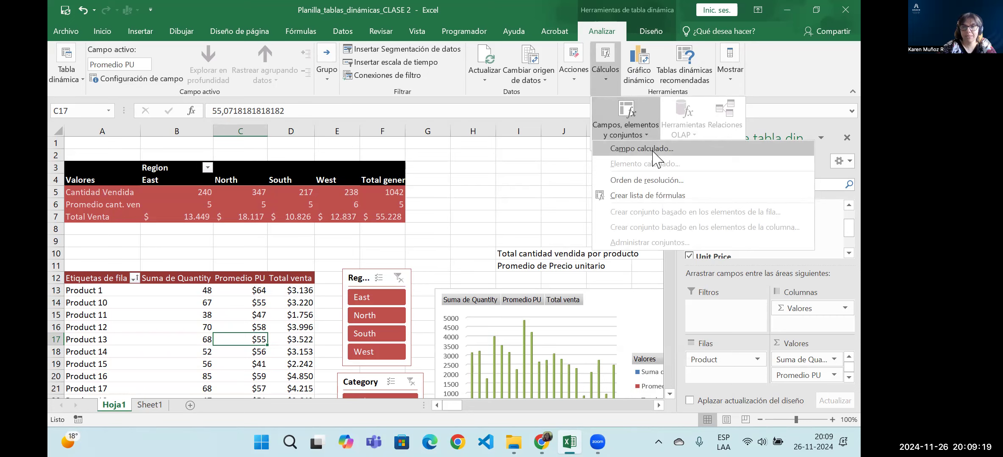
{"action": "left_click", "coordinate": [653, 152]}
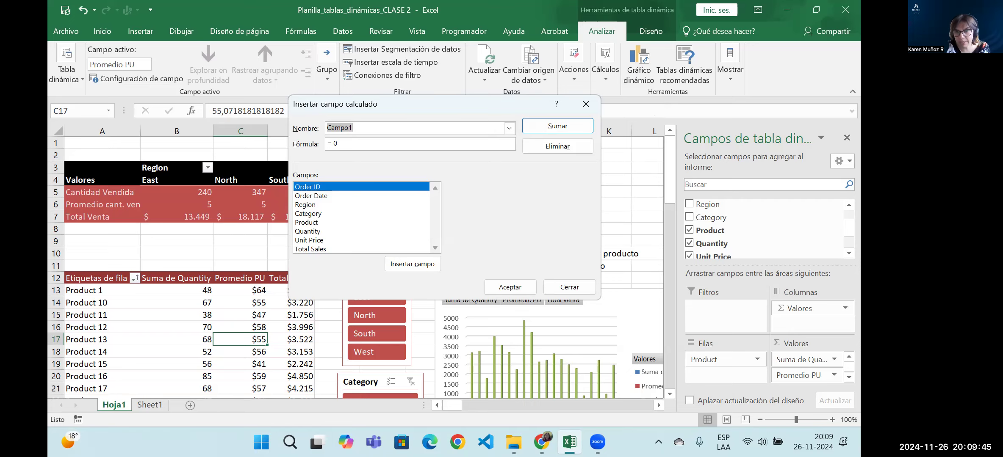
{"action": "left_click", "coordinate": [566, 288]}
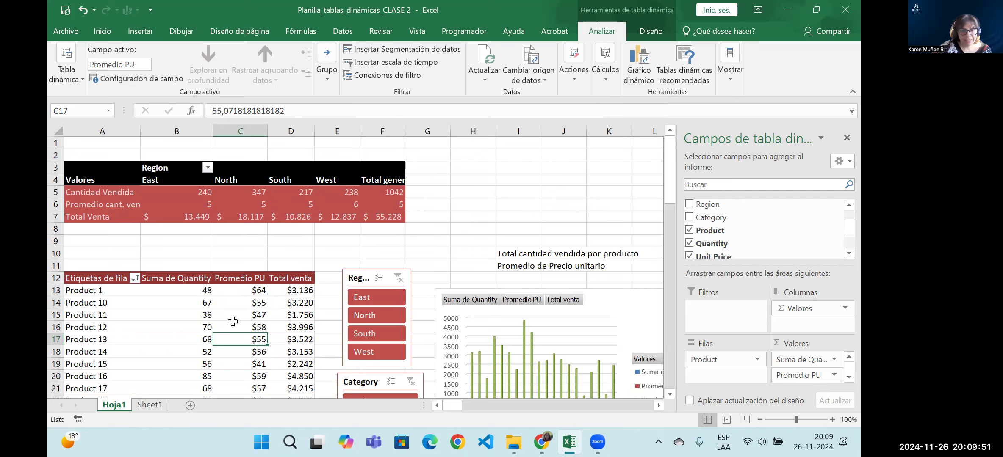
{"action": "left_click", "coordinate": [260, 292]}
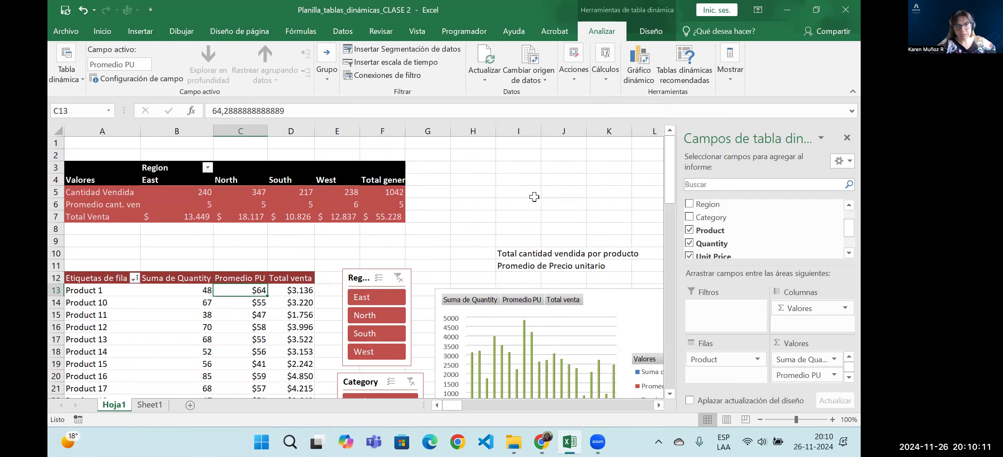
Step: Move the Region and Category slicers and the pivot chart farther right of the product pivot table to free up space
{"action": "left_click_drag", "start_coordinate": [392, 278], "coordinate": [417, 277]}
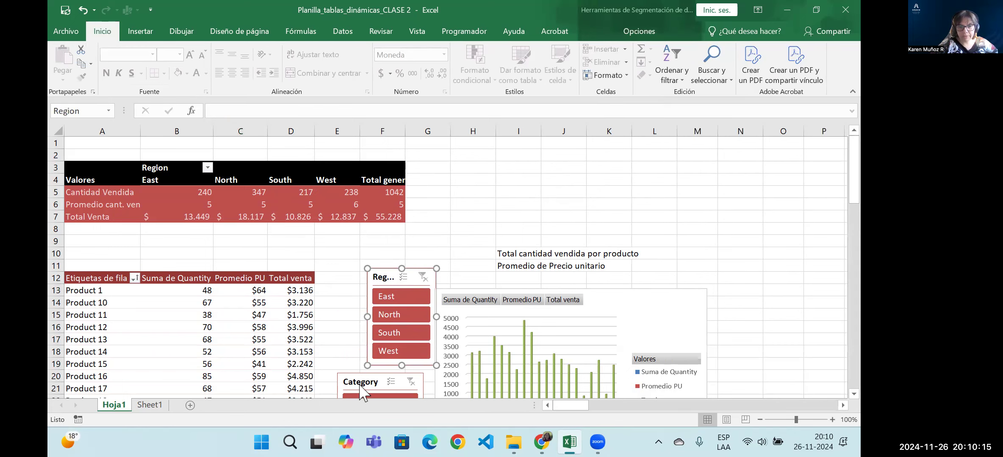
{"action": "left_click_drag", "start_coordinate": [346, 383], "coordinate": [359, 372]}
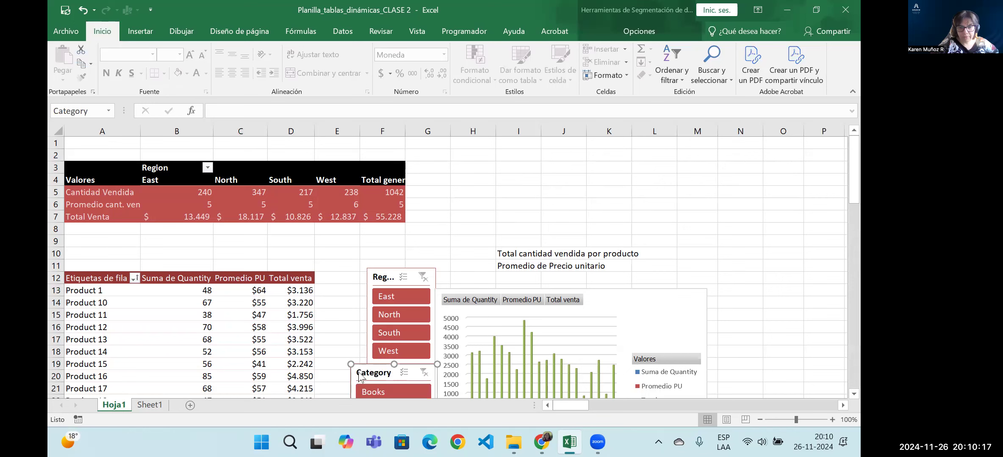
{"action": "left_click_drag", "start_coordinate": [623, 295], "coordinate": [641, 287]}
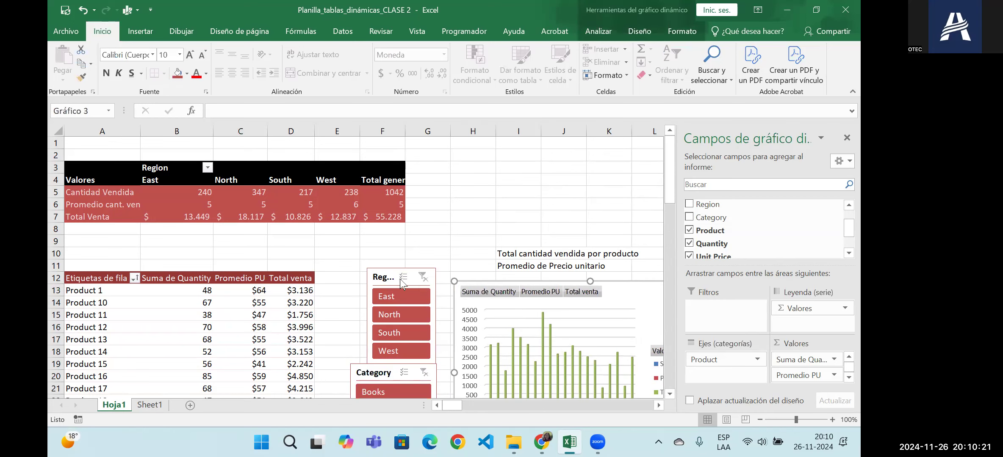
{"action": "left_click_drag", "start_coordinate": [393, 275], "coordinate": [411, 274]}
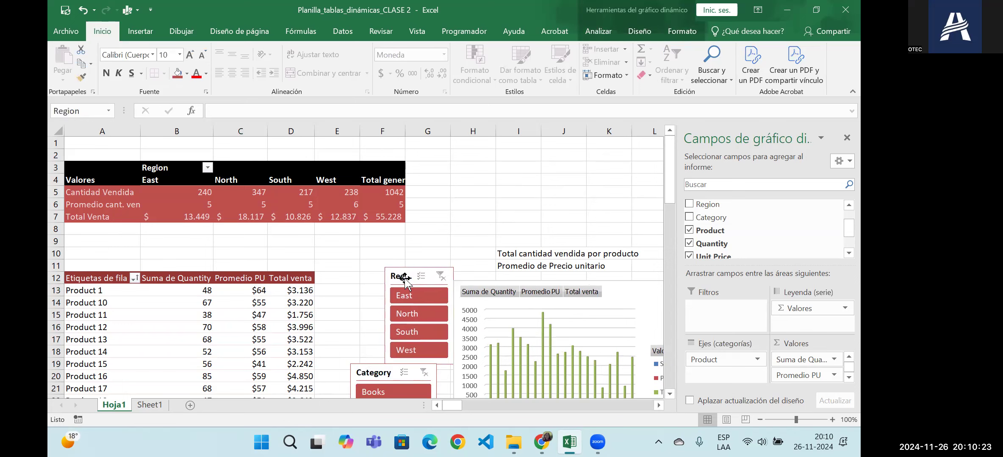
{"action": "left_click_drag", "start_coordinate": [360, 369], "coordinate": [381, 369]}
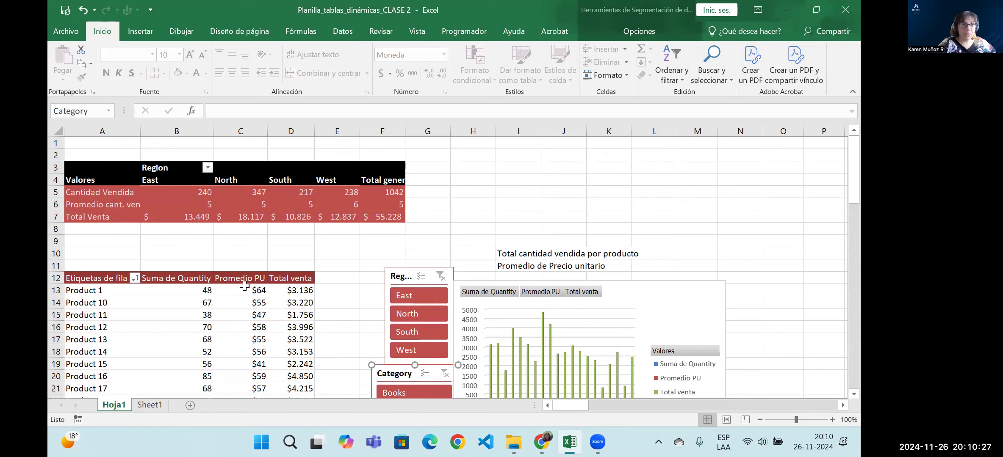
Step: Look over the source data columns on Sheet1 and return to Hoja1
{"action": "left_click", "coordinate": [150, 405]}
{"action": "scroll", "coordinate": [418, 197], "scroll_direction": "up", "scroll_amount": 6}
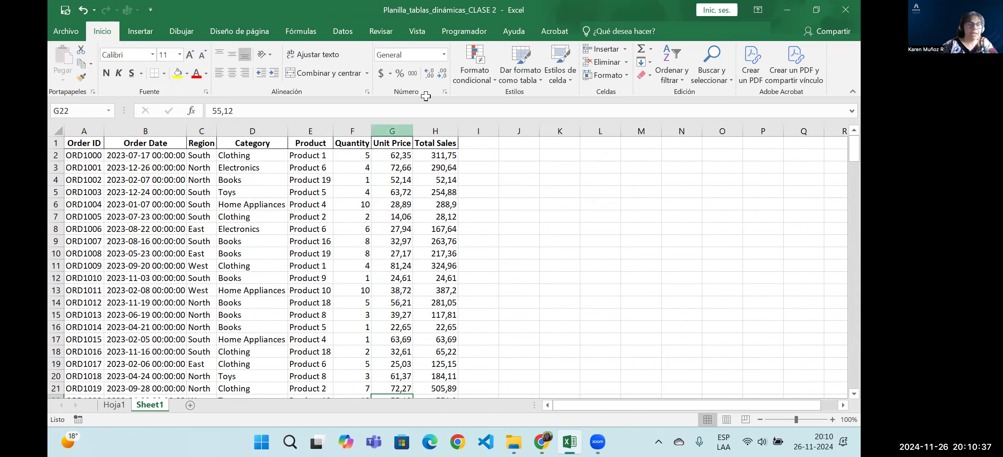
{"action": "left_click", "coordinate": [121, 406]}
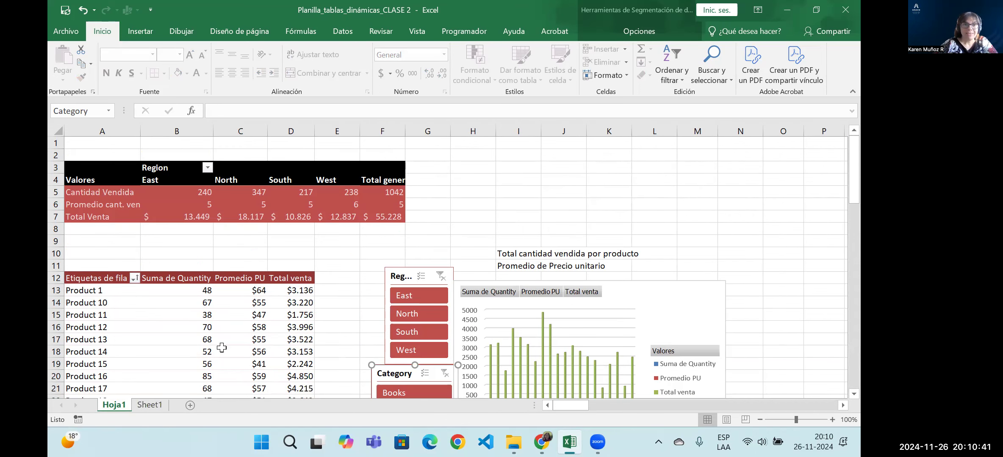
Step: Start a new calculated field named Valor Chile for the product pivot table
{"action": "left_click", "coordinate": [240, 327]}
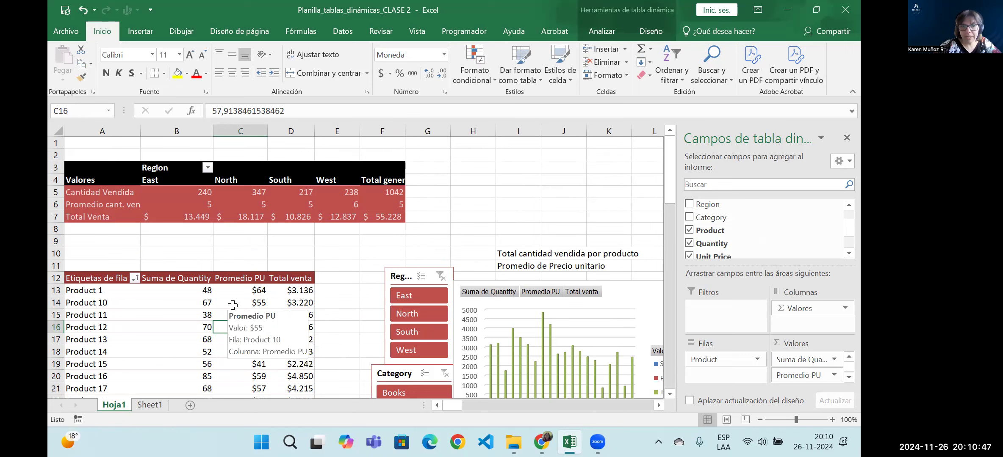
{"action": "left_click", "coordinate": [602, 32]}
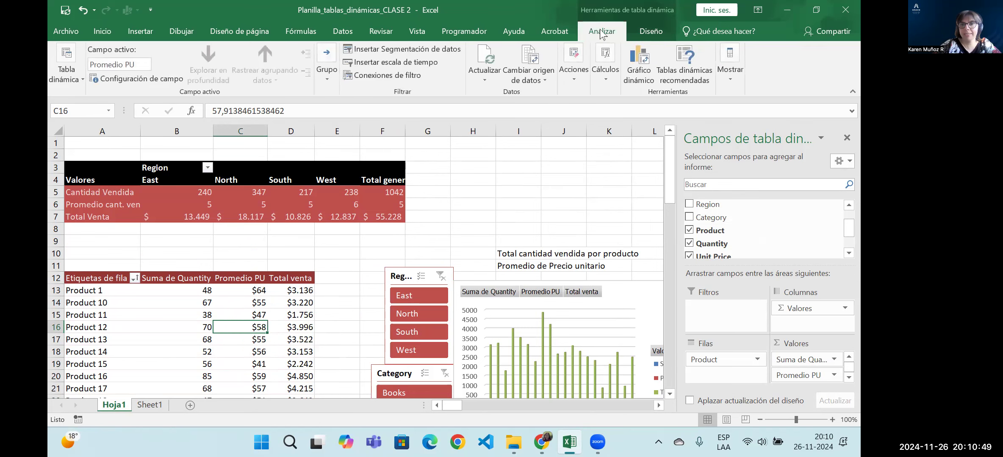
{"action": "left_click", "coordinate": [607, 75]}
{"action": "left_click", "coordinate": [646, 128]}
{"action": "left_click", "coordinate": [643, 150]}
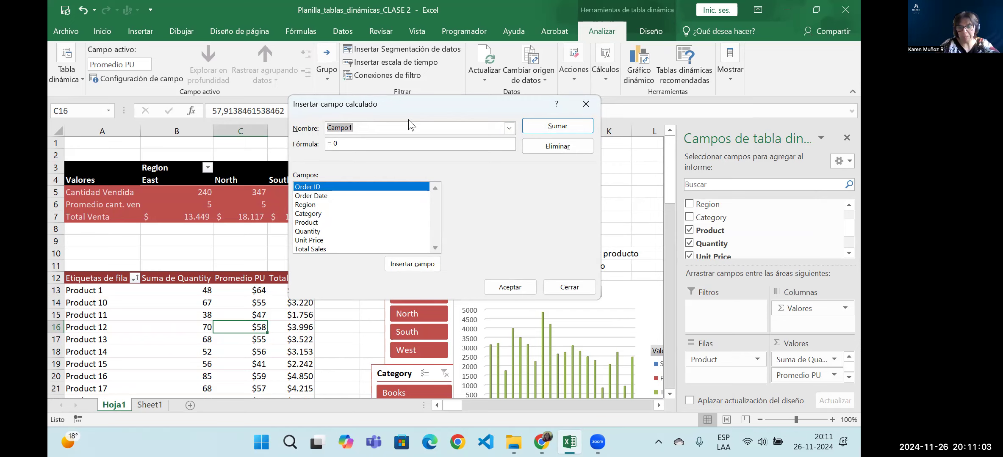
{"action": "type", "text": "P"}
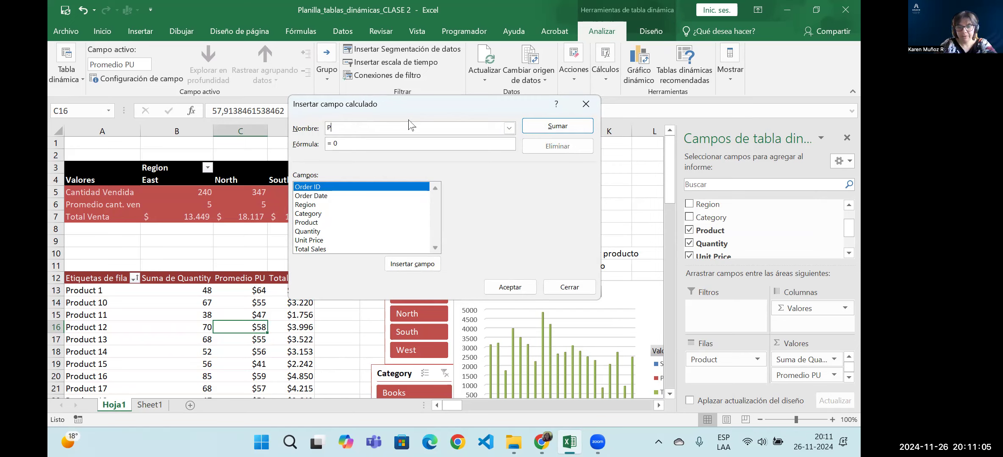
{"action": "key", "text": "BackSpace"}
{"action": "type", "text": "Valor Chile"}
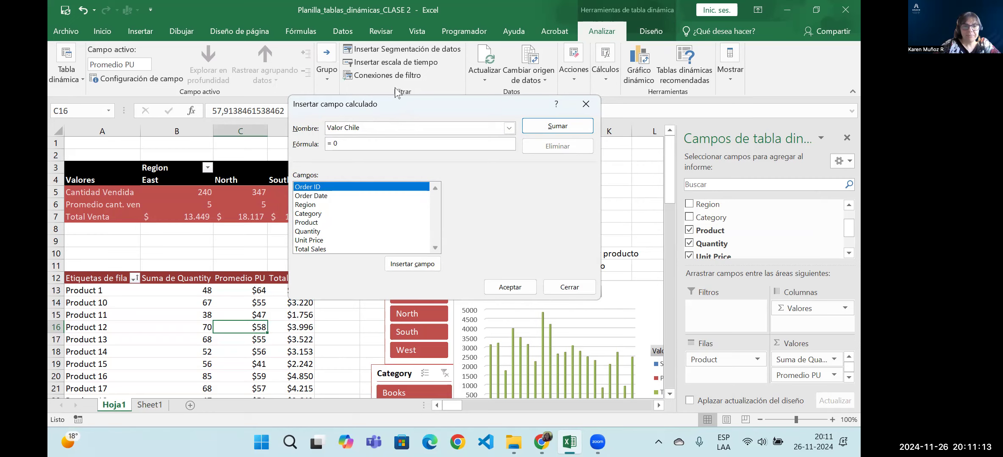
Step: Set the Valor Chile formula to = 'Unit Price'*980 and add the field to the product pivot table
{"action": "left_click", "coordinate": [348, 144]}
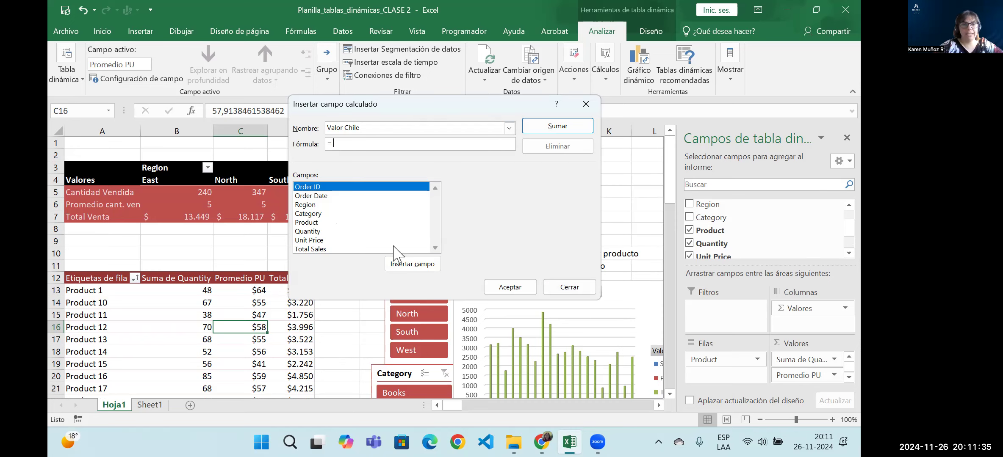
{"action": "left_click", "coordinate": [305, 240]}
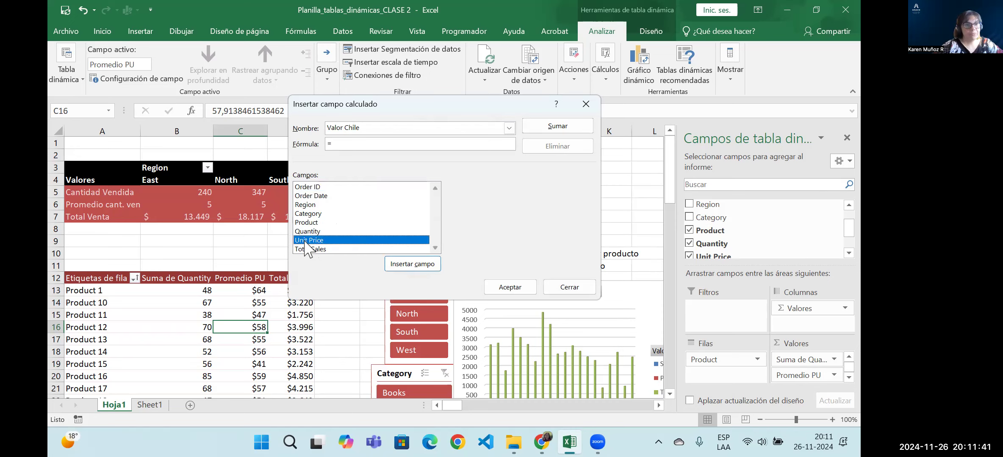
{"action": "left_click", "coordinate": [407, 267]}
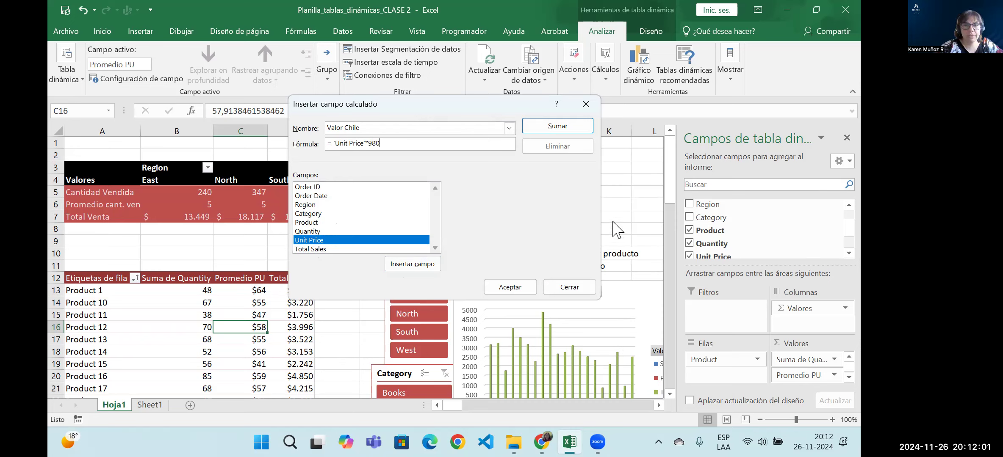
{"action": "left_click", "coordinate": [510, 288]}
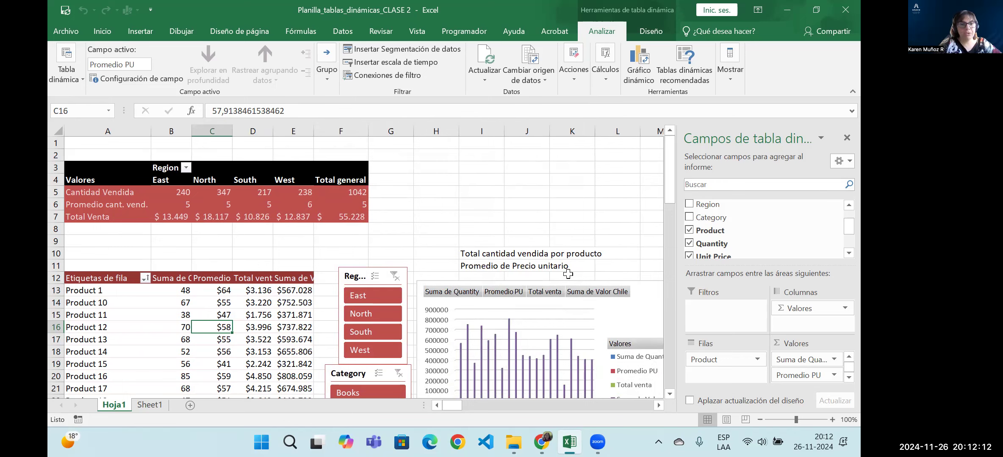
Step: Try widening column E for the Valor Chile values, look through the product rows, and undo the width change
{"action": "left_click", "coordinate": [299, 290]}
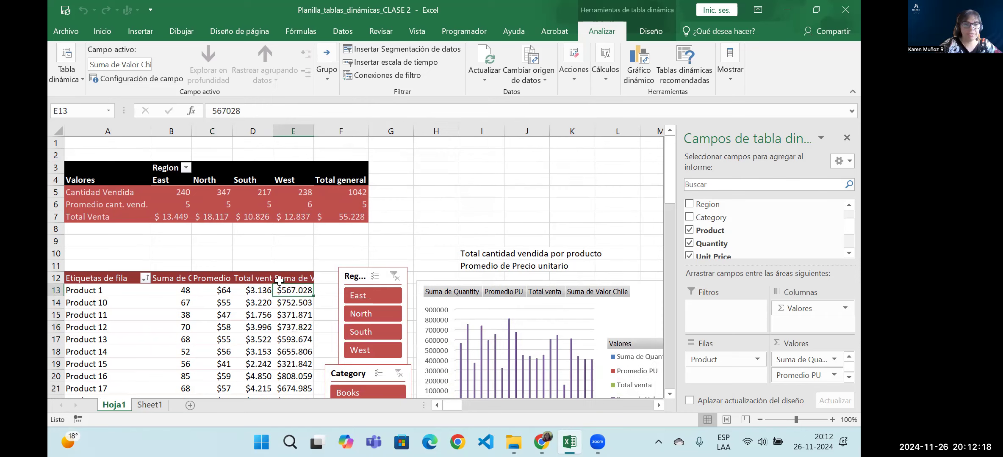
{"action": "left_click_drag", "start_coordinate": [314, 133], "coordinate": [333, 133]}
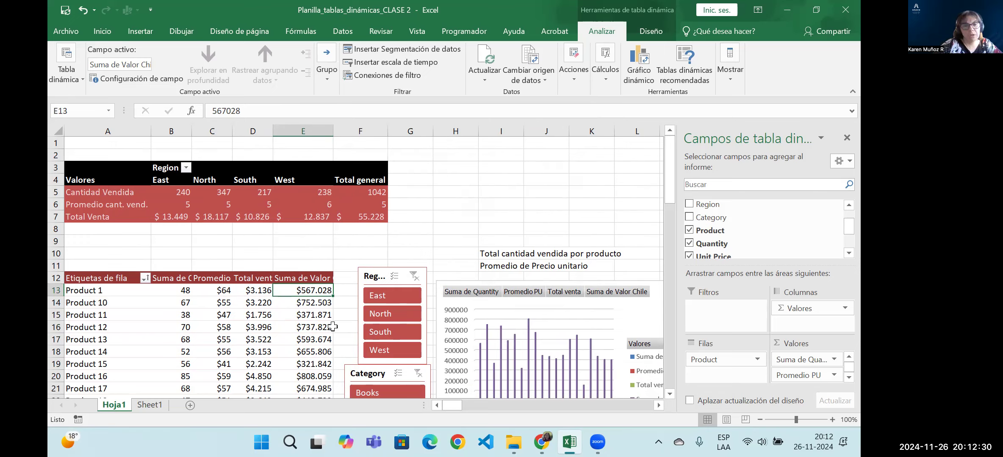
{"action": "scroll", "coordinate": [319, 324], "scroll_direction": "down", "scroll_amount": 4}
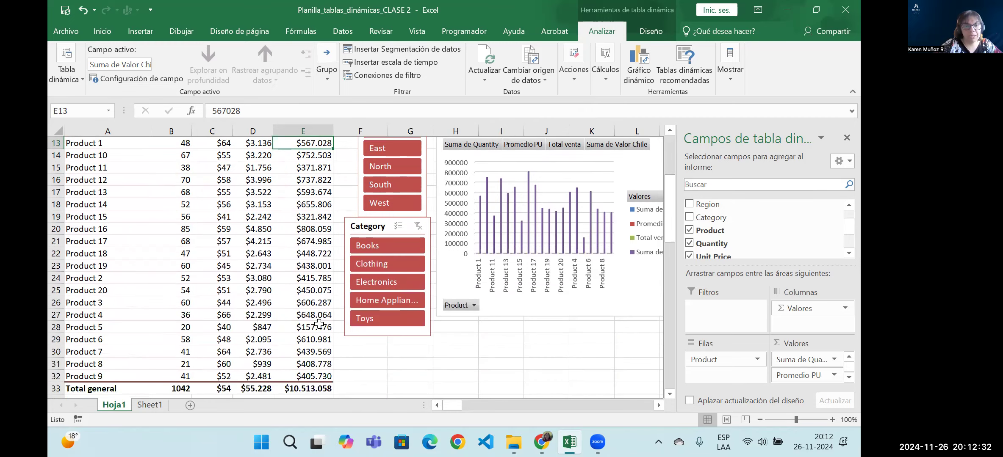
{"action": "scroll", "coordinate": [319, 324], "scroll_direction": "up", "scroll_amount": 3}
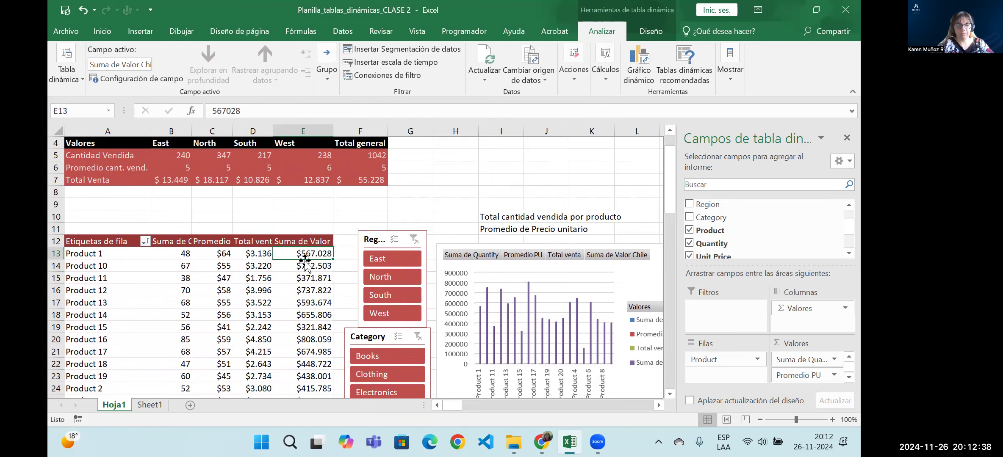
{"action": "key", "text": "ctrl+z"}
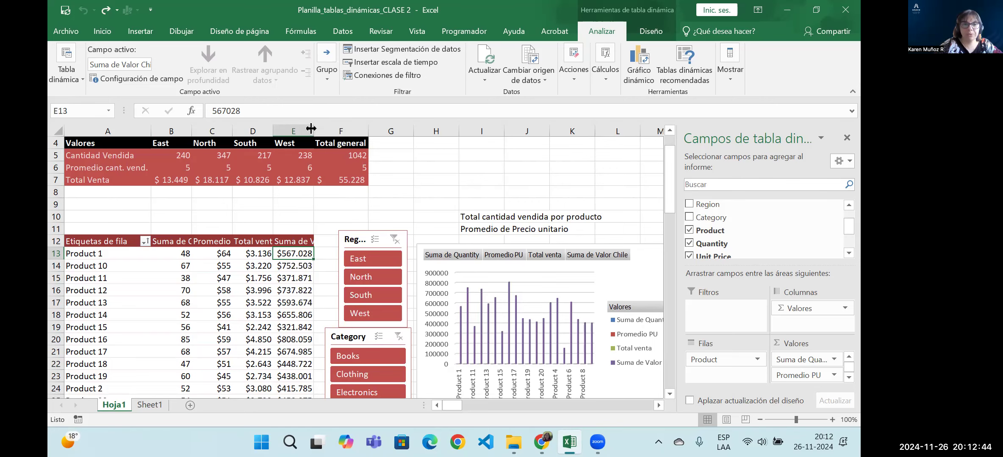
Step: Examine the fields available for a new calculated field, including Valor Chile, with the dialog moved off the pivot table's value columns
{"action": "left_click", "coordinate": [611, 79]}
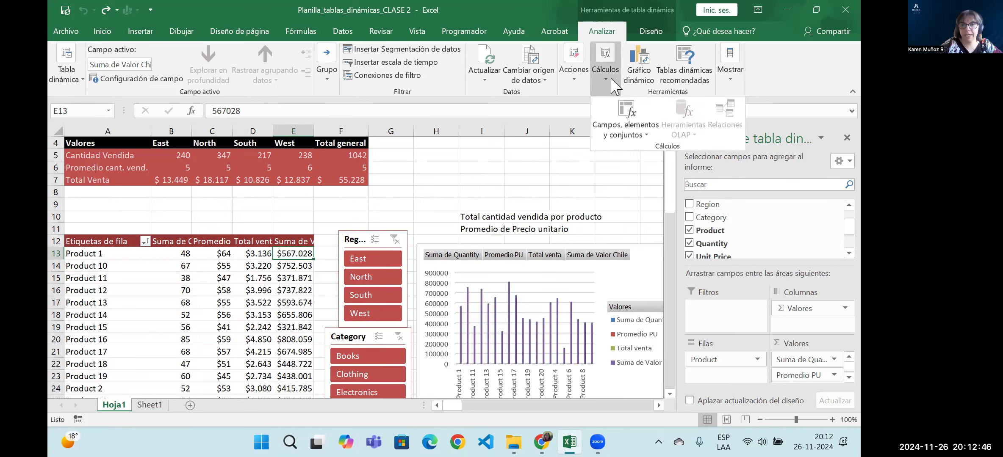
{"action": "left_click", "coordinate": [641, 136]}
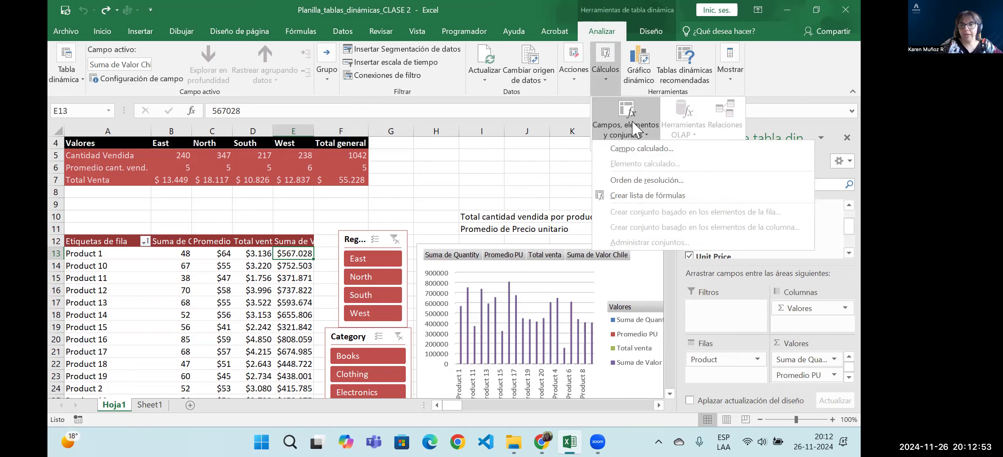
{"action": "left_click", "coordinate": [642, 149]}
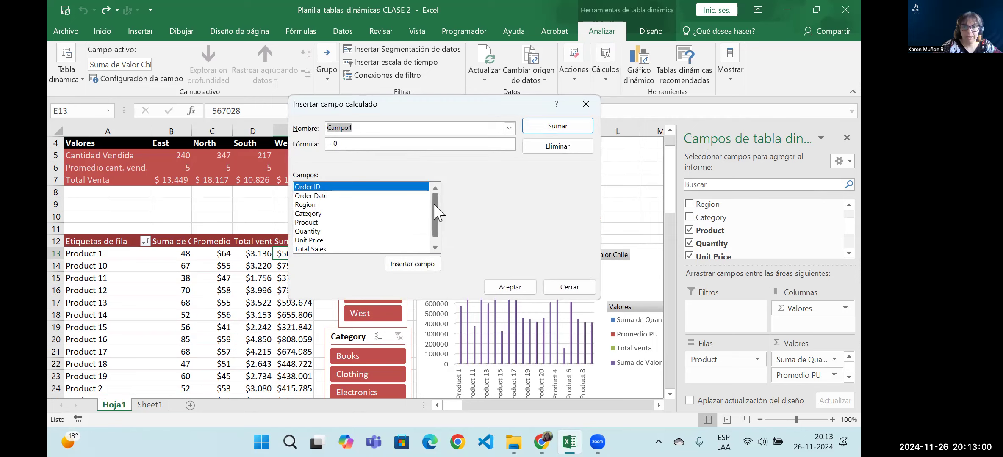
{"action": "left_click_drag", "start_coordinate": [433, 205], "coordinate": [434, 212]}
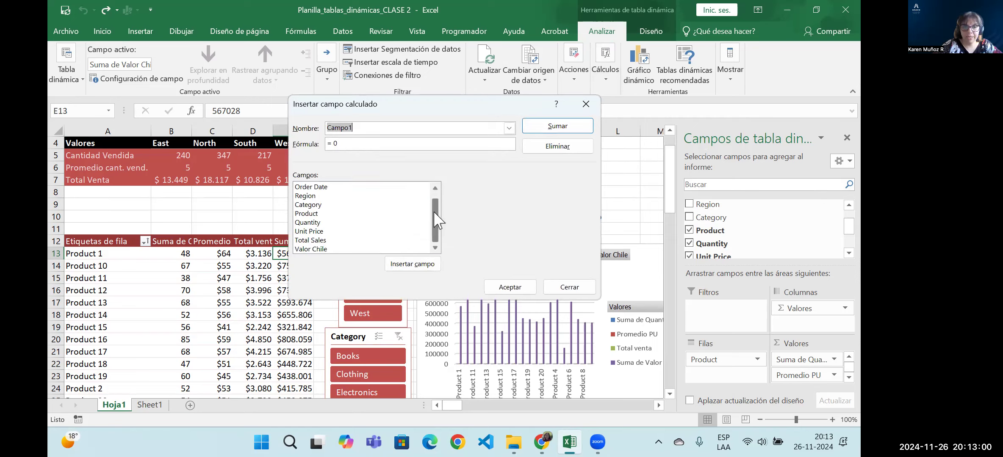
{"action": "left_click", "coordinate": [331, 250]}
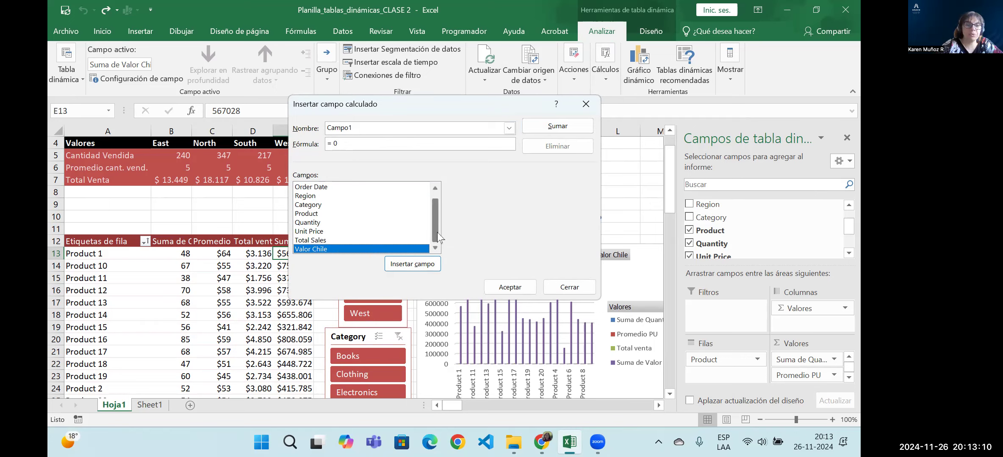
{"action": "mouse_move", "coordinate": [438, 238]}
{"action": "left_mouse_down"}
{"action": "mouse_move", "coordinate": [434, 207]}
{"action": "mouse_move", "coordinate": [434, 242]}
{"action": "left_mouse_up"}
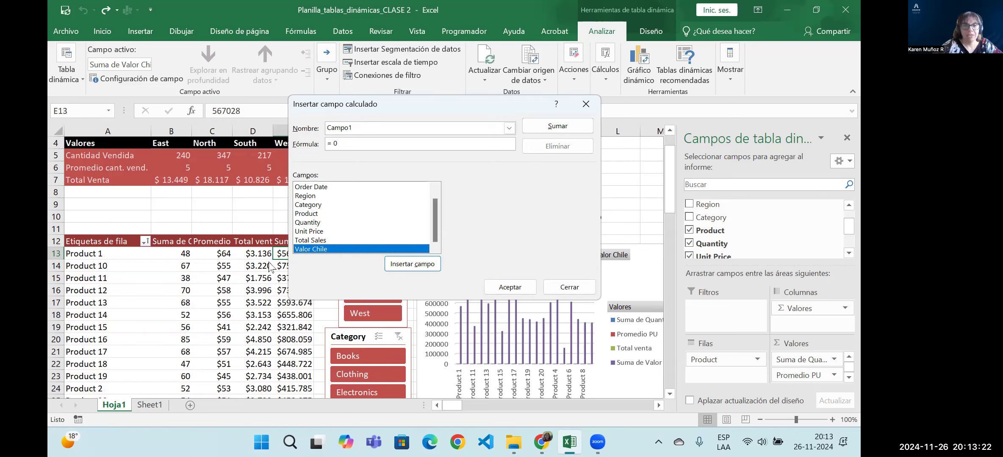
{"action": "left_click_drag", "start_coordinate": [434, 231], "coordinate": [437, 205]}
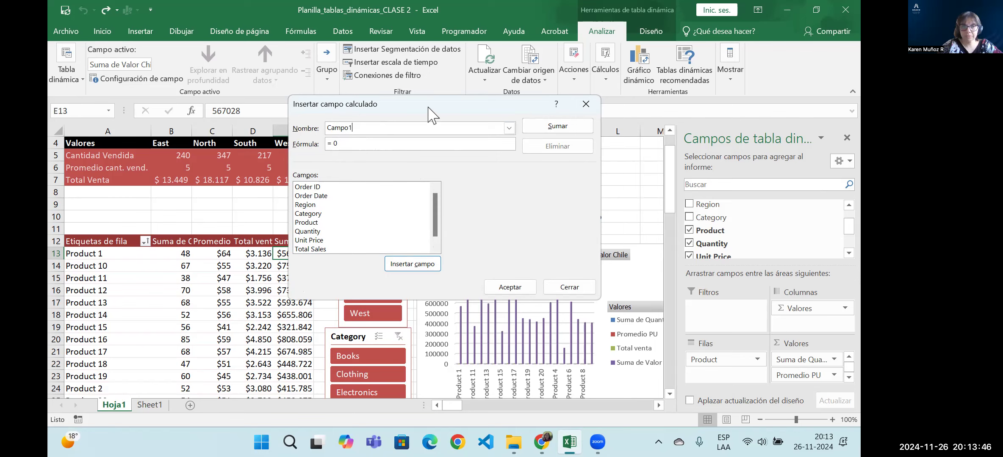
{"action": "left_click_drag", "start_coordinate": [428, 112], "coordinate": [485, 101]}
{"action": "left_click_drag", "start_coordinate": [490, 195], "coordinate": [495, 179]}
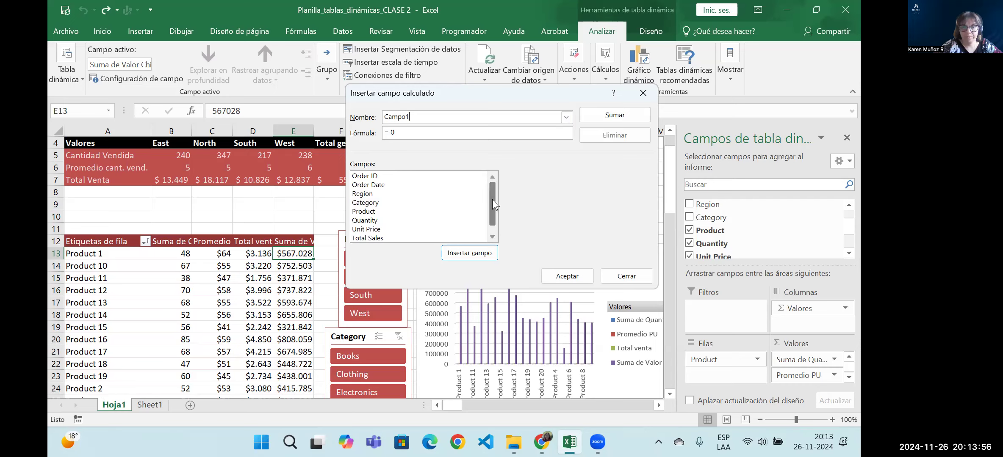
{"action": "left_click_drag", "start_coordinate": [494, 205], "coordinate": [493, 215]}
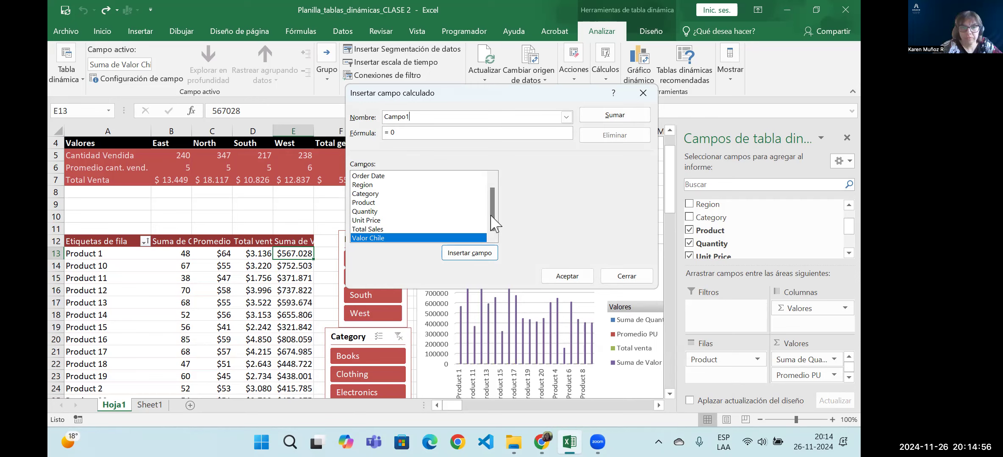
Step: Review the Unit Price, Total Sales and Valor Chile entries in the calculated field list and close the dialog without adding a field
{"action": "left_click_drag", "start_coordinate": [492, 216], "coordinate": [492, 180]}
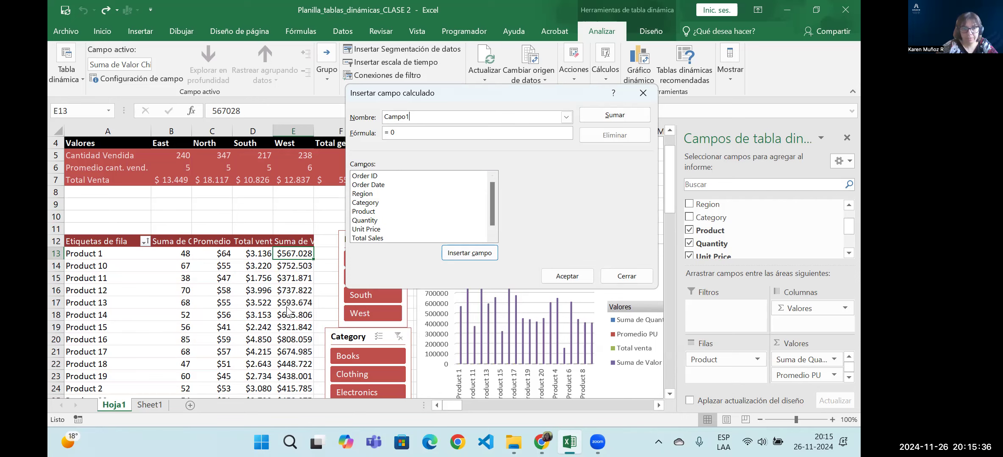
{"action": "left_click_drag", "start_coordinate": [494, 204], "coordinate": [492, 226]}
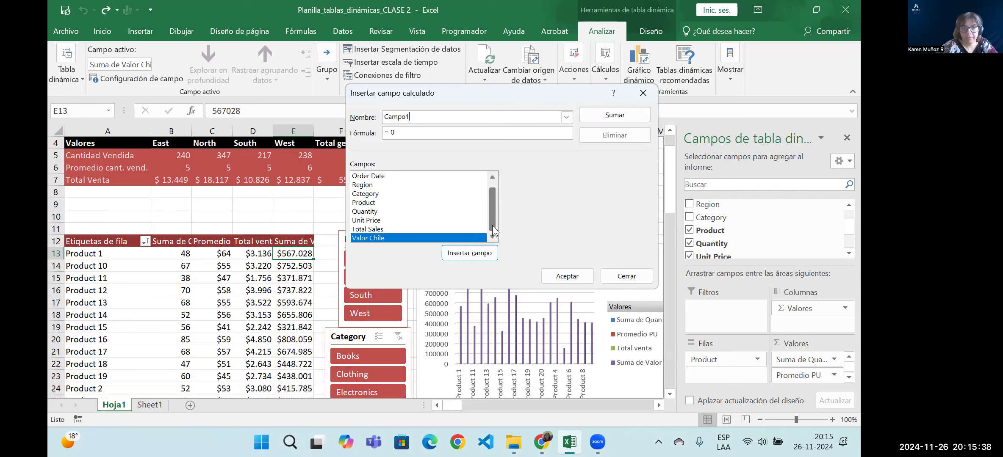
{"action": "left_click", "coordinate": [379, 221]}
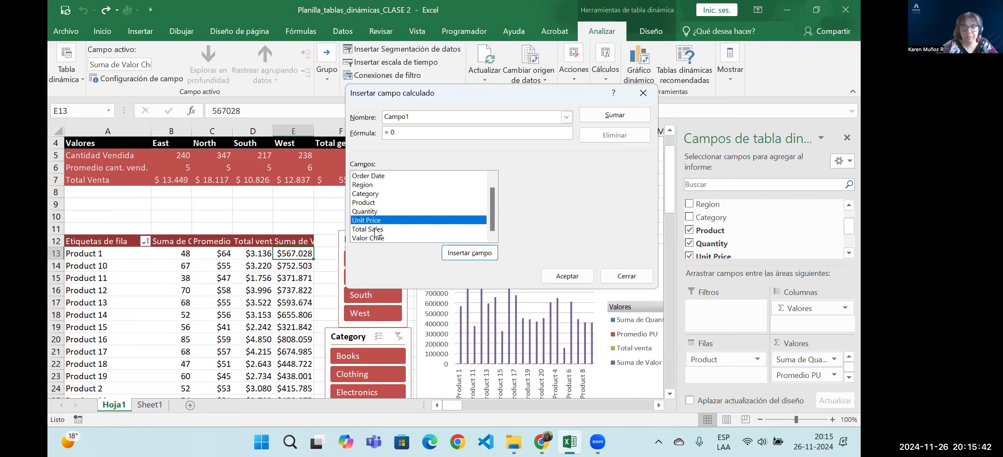
{"action": "left_click", "coordinate": [377, 230]}
{"action": "scroll", "coordinate": [374, 219], "scroll_direction": "up", "scroll_amount": 1}
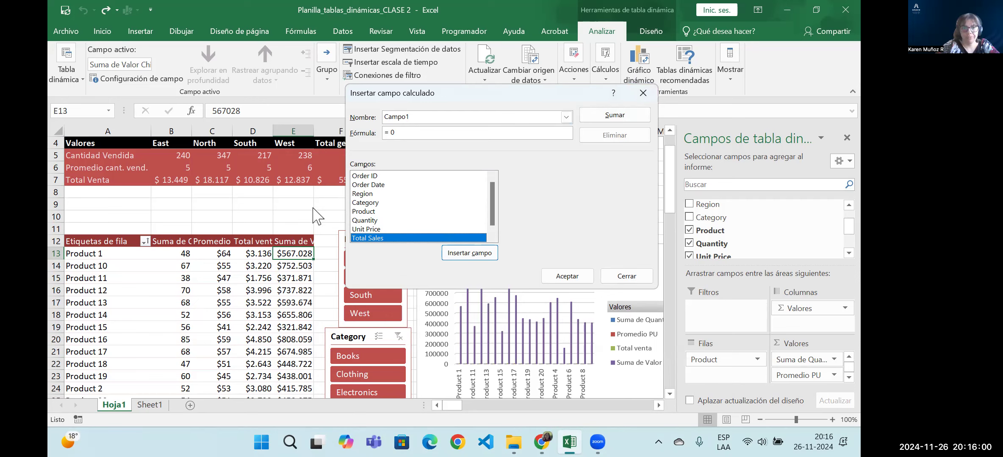
{"action": "left_click", "coordinate": [622, 276]}
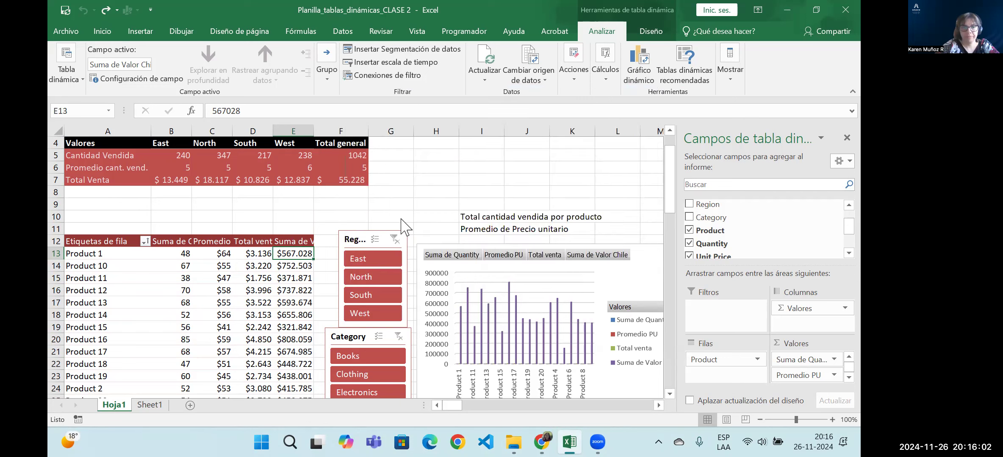
Step: Widen column E to fit its header and summarize the Valor Chile value field by Promedio
{"action": "left_click_drag", "start_coordinate": [315, 131], "coordinate": [367, 129]}
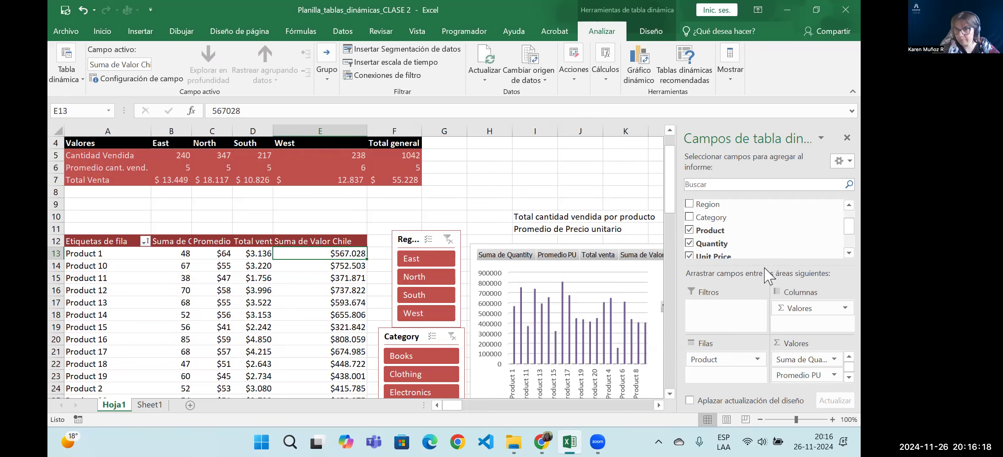
{"action": "left_click_drag", "start_coordinate": [765, 262], "coordinate": [754, 200]}
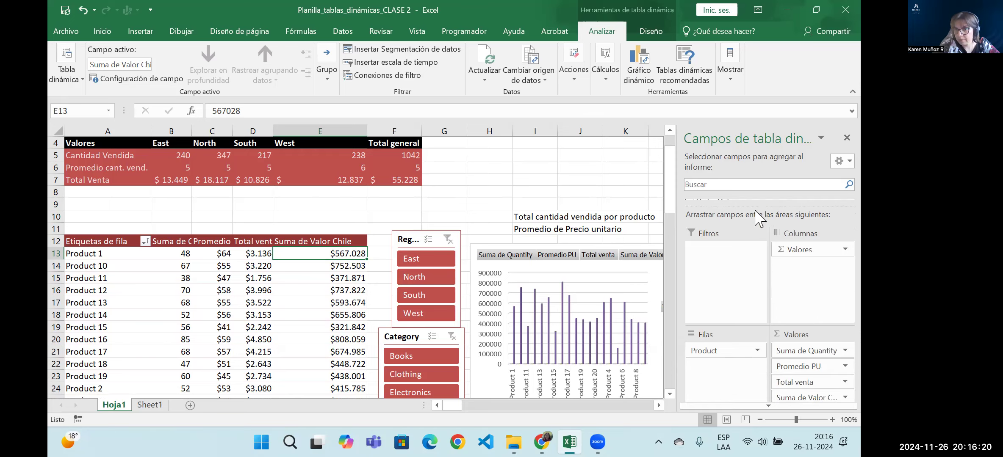
{"action": "scroll", "coordinate": [851, 385], "scroll_direction": "down", "scroll_amount": 1}
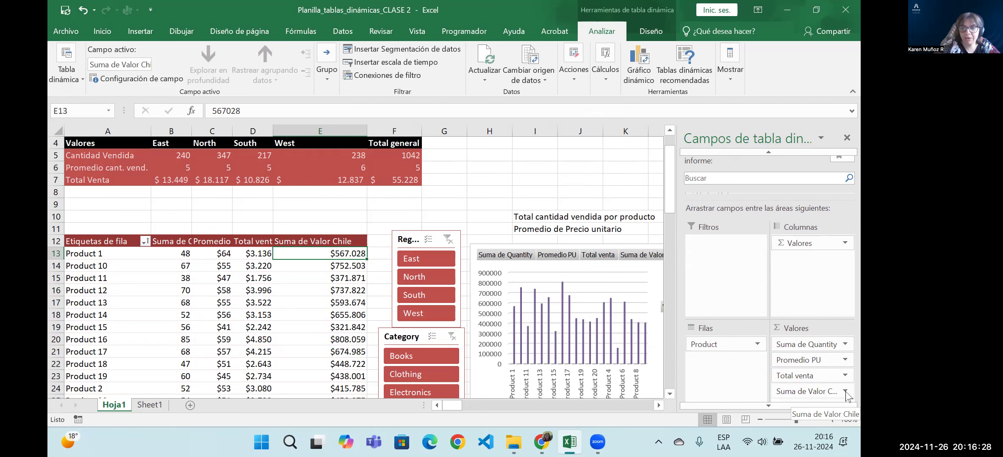
{"action": "left_click", "coordinate": [845, 392]}
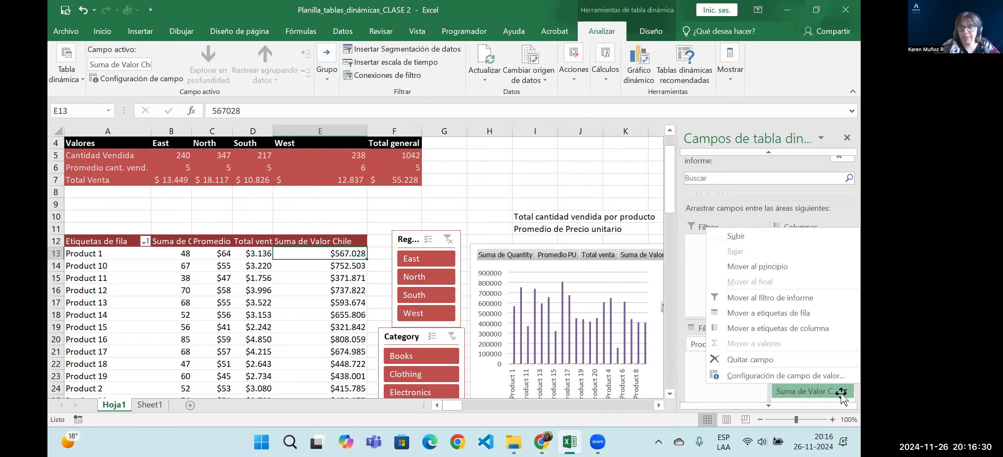
{"action": "left_click", "coordinate": [792, 380]}
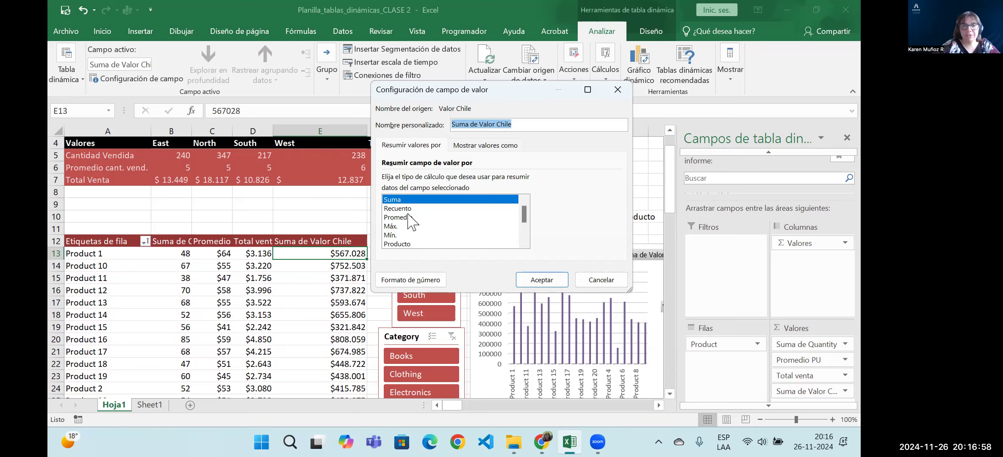
{"action": "left_click", "coordinate": [393, 218]}
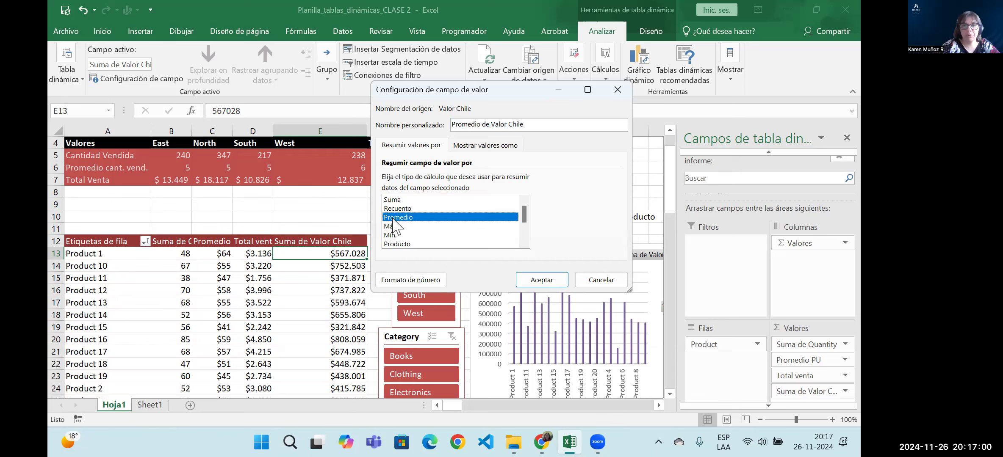
{"action": "left_click", "coordinate": [548, 280]}
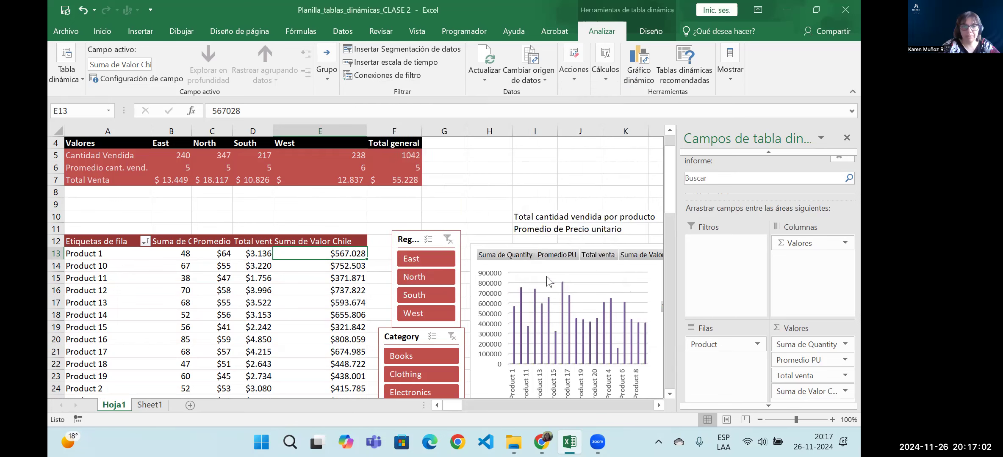
Step: Remove the Promedio de Valor Chile field from the values of the product pivot table
{"action": "left_click", "coordinate": [846, 392]}
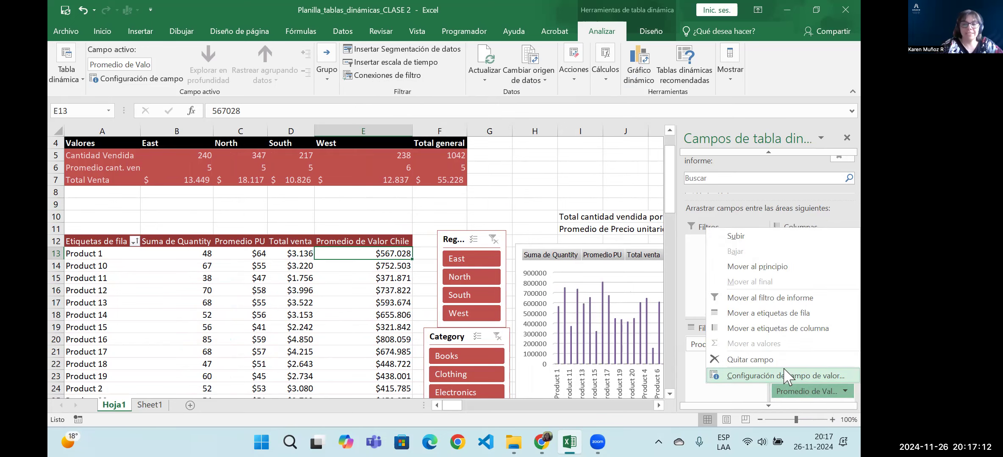
{"action": "left_click", "coordinate": [730, 361]}
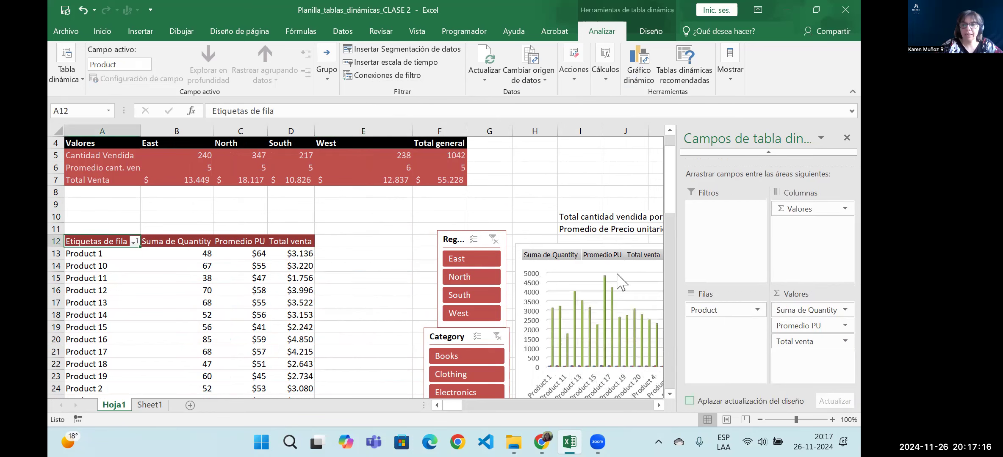
{"action": "left_click", "coordinate": [299, 244]}
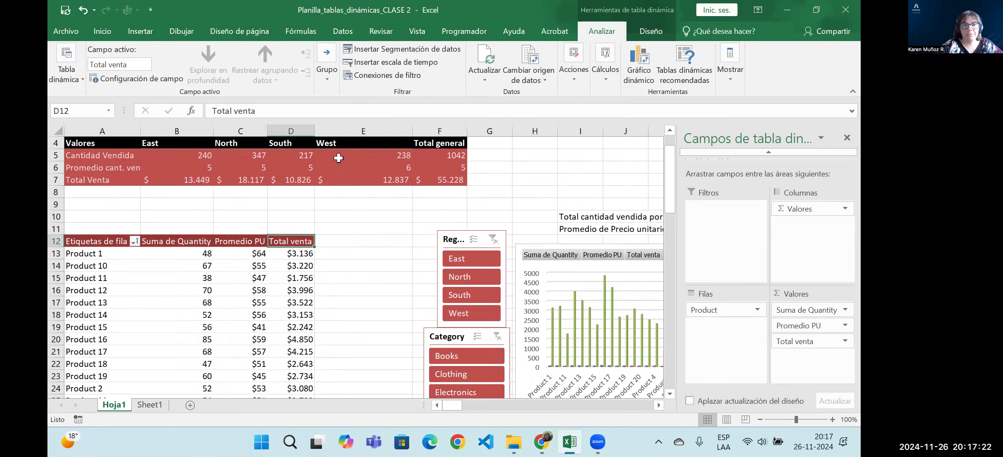
{"action": "left_click", "coordinate": [606, 74]}
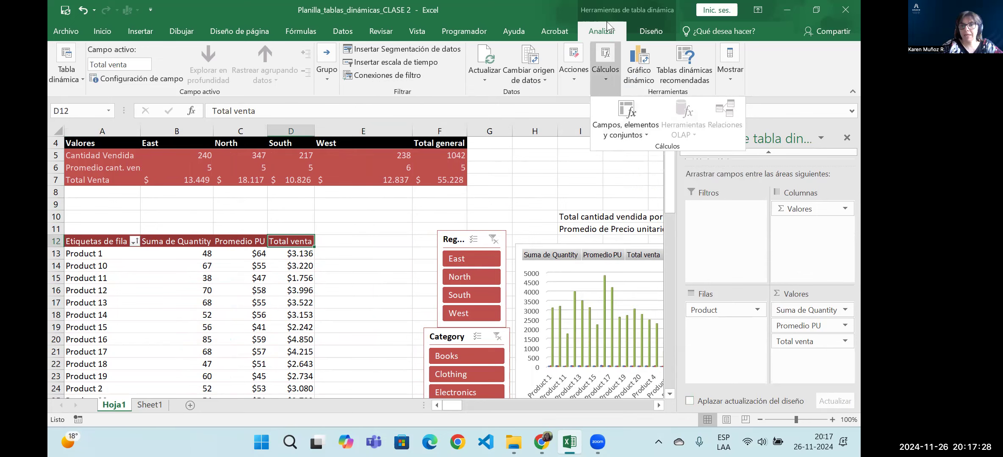
{"action": "left_click", "coordinate": [607, 81]}
{"action": "left_click", "coordinate": [607, 81]}
{"action": "mouse_move", "coordinate": [647, 130]}
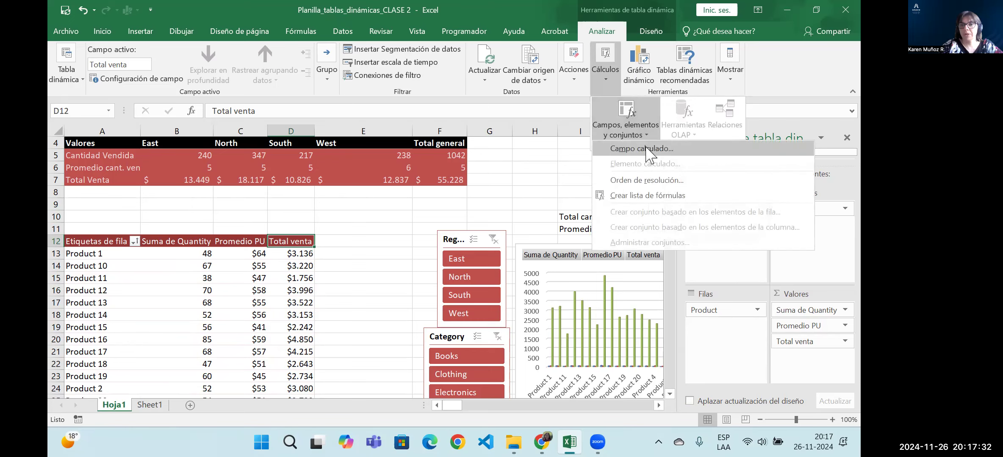
{"action": "left_click", "coordinate": [646, 147]}
{"action": "left_click_drag", "start_coordinate": [491, 194], "coordinate": [493, 224]}
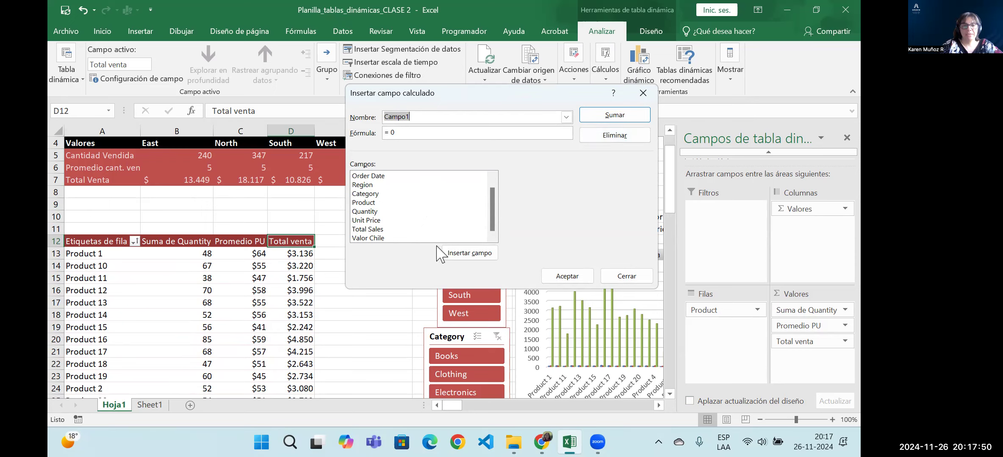
{"action": "mouse_move", "coordinate": [496, 226]}
{"action": "left_mouse_down"}
{"action": "mouse_move", "coordinate": [497, 189]}
{"action": "mouse_move", "coordinate": [497, 216]}
{"action": "left_mouse_up"}
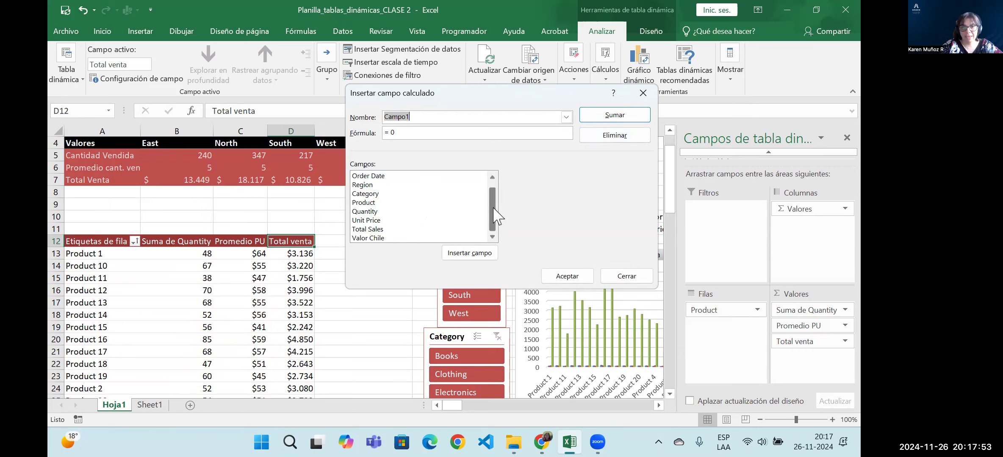
{"action": "left_click", "coordinate": [386, 239]}
{"action": "left_click", "coordinate": [385, 230]}
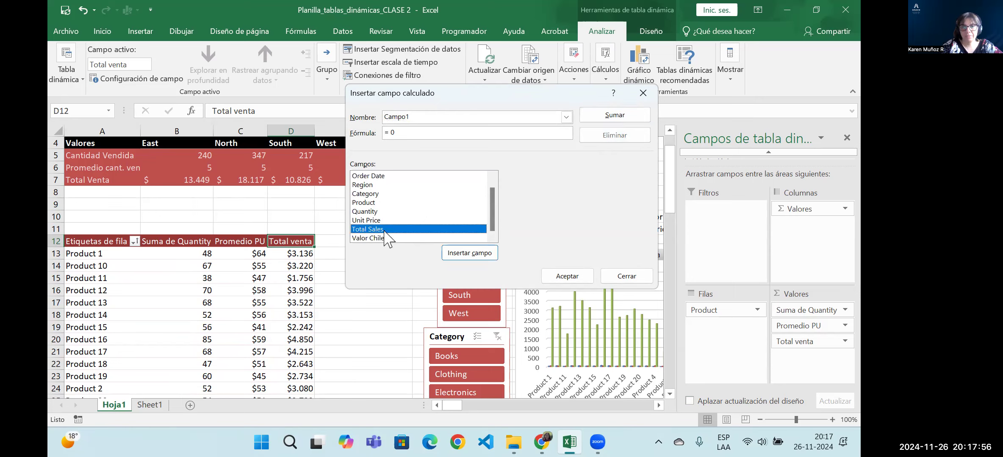
{"action": "left_click", "coordinate": [381, 239]}
{"action": "double_click", "coordinate": [381, 238]}
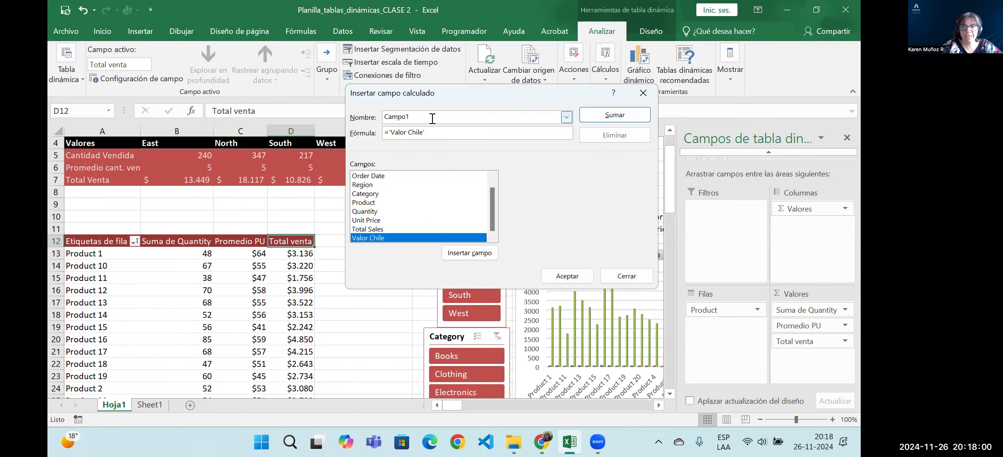
{"action": "left_click", "coordinate": [634, 279]}
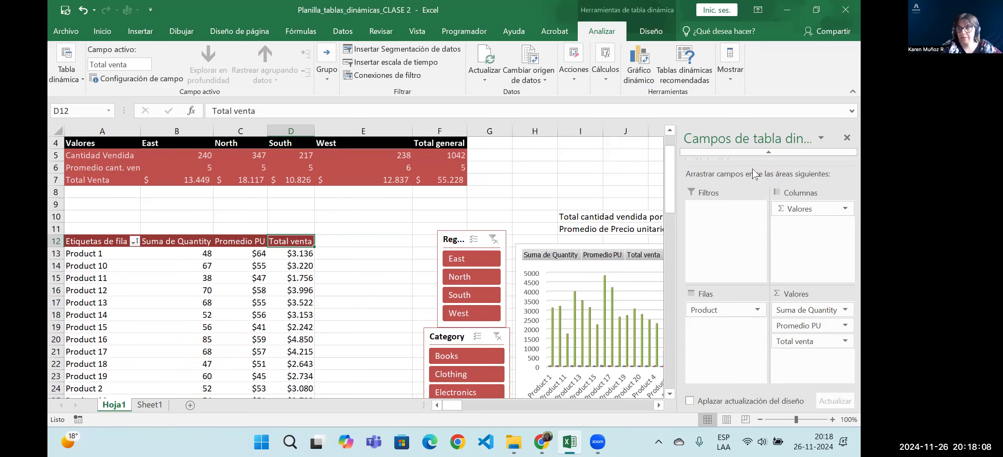
Step: Examine the pivot field list down to Valor Chile and the quantity, unit price and sales values of the product rows
{"action": "left_click_drag", "start_coordinate": [749, 164], "coordinate": [749, 301]}
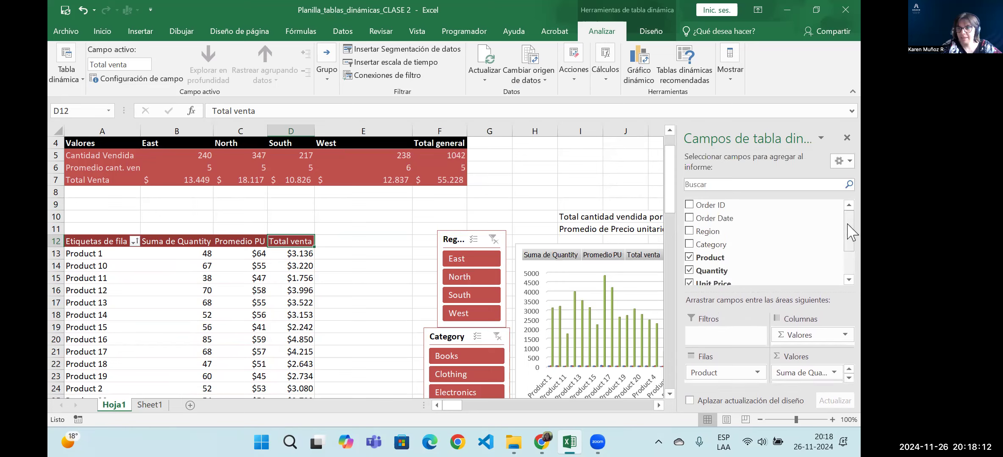
{"action": "left_click_drag", "start_coordinate": [849, 231], "coordinate": [849, 255]}
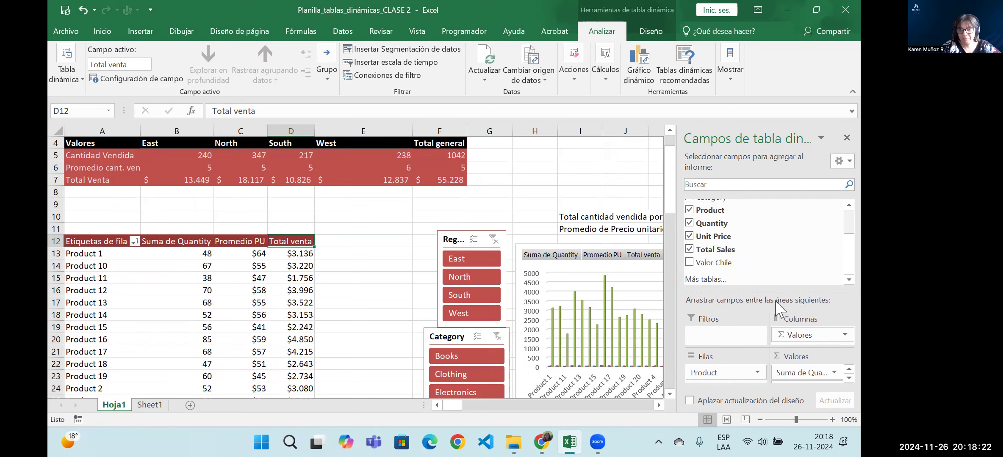
{"action": "left_click_drag", "start_coordinate": [768, 288], "coordinate": [770, 267]}
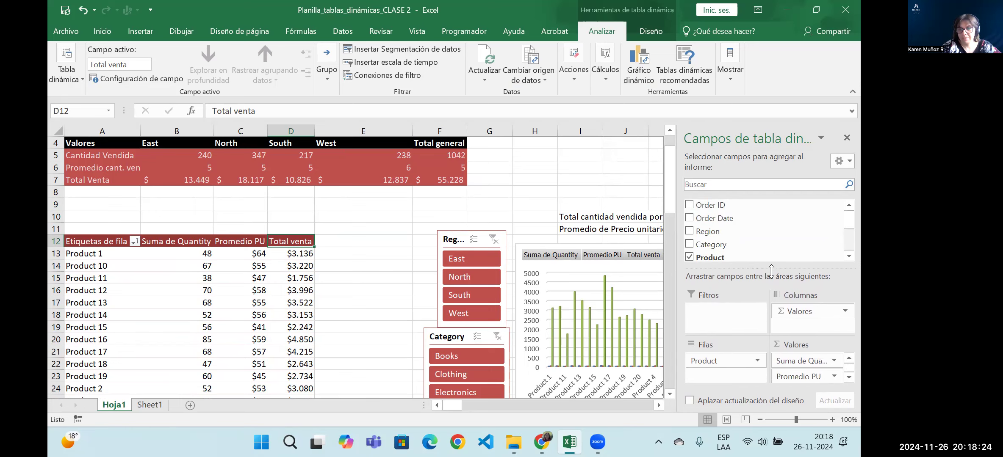
{"action": "left_click_drag", "start_coordinate": [848, 223], "coordinate": [850, 245]}
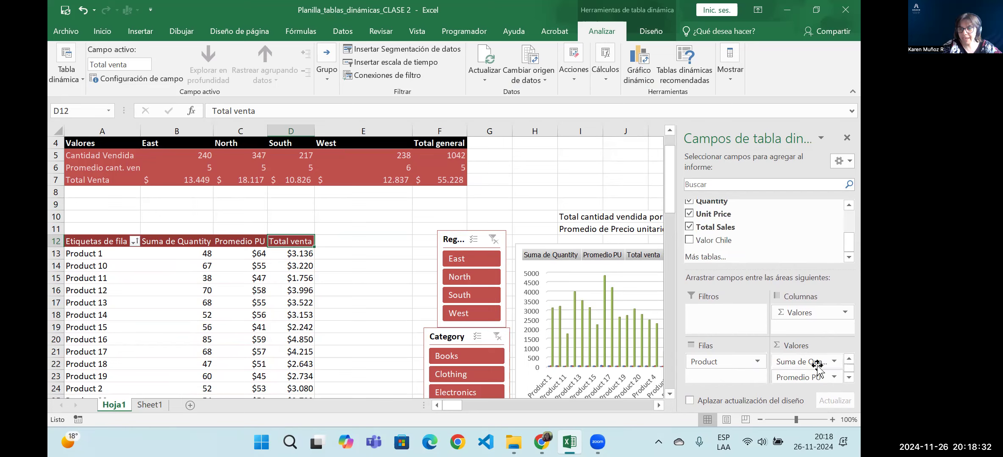
{"action": "left_click_drag", "start_coordinate": [768, 268], "coordinate": [707, 293]}
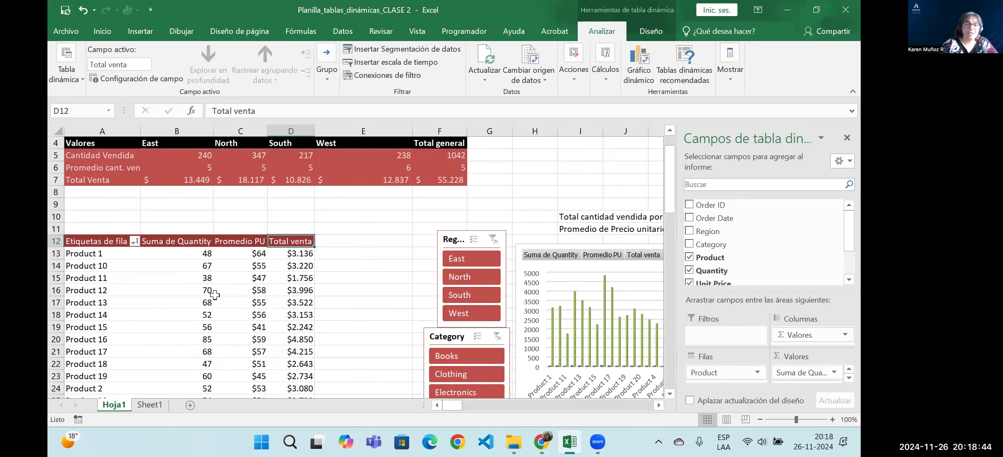
{"action": "mouse_move", "coordinate": [248, 300]}
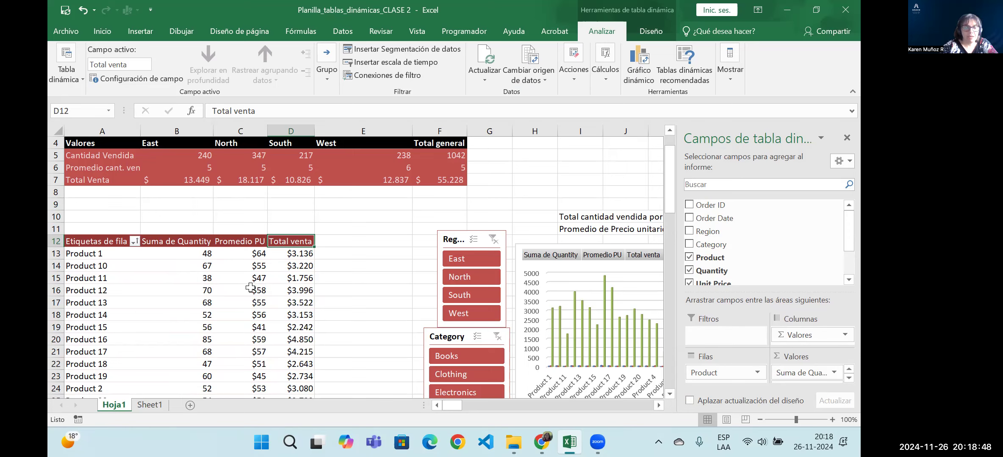
{"action": "mouse_move", "coordinate": [293, 266]}
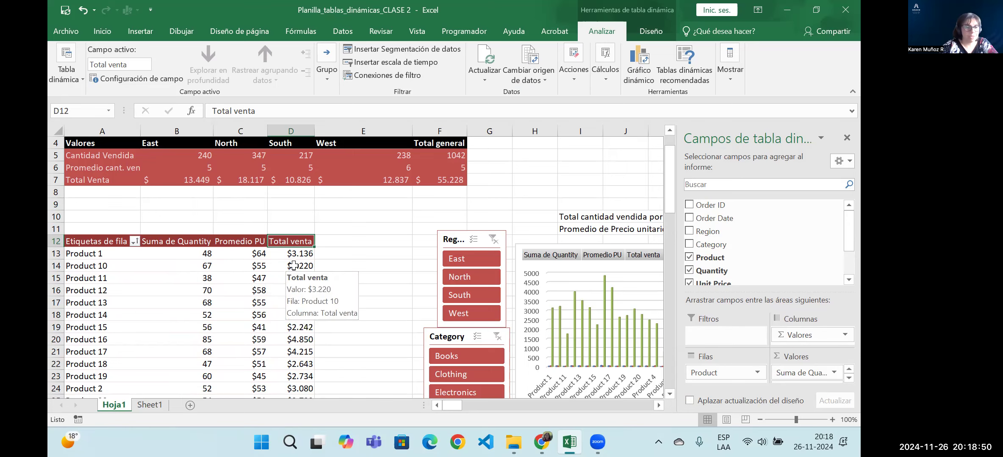
{"action": "mouse_move", "coordinate": [208, 318]}
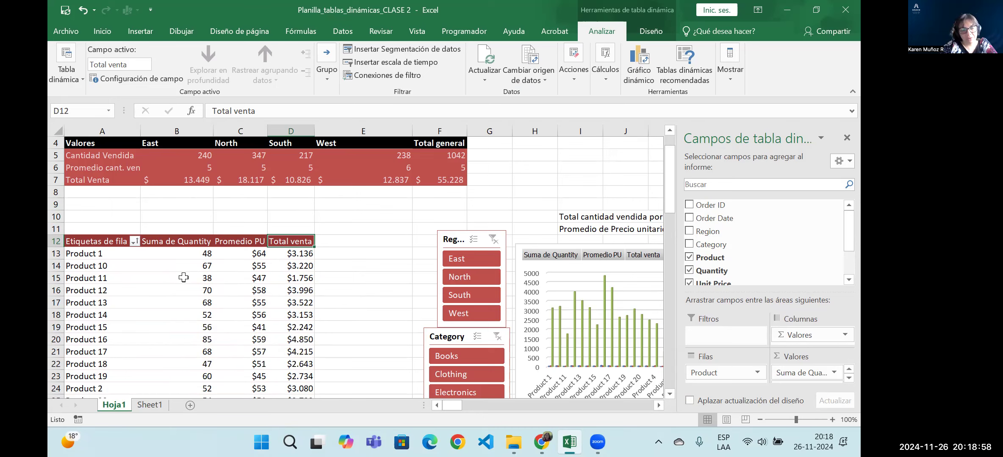
{"action": "mouse_move", "coordinate": [191, 276]}
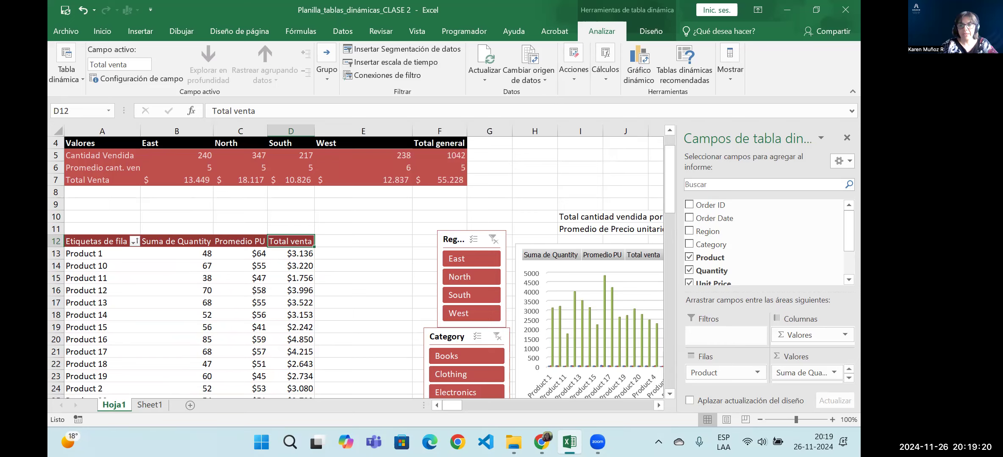
Step: Add Valor Chile as the first value field of the product pivot table, ahead of Suma de Quantity, and narrow the field list pane
{"action": "left_click", "coordinate": [381, 265]}
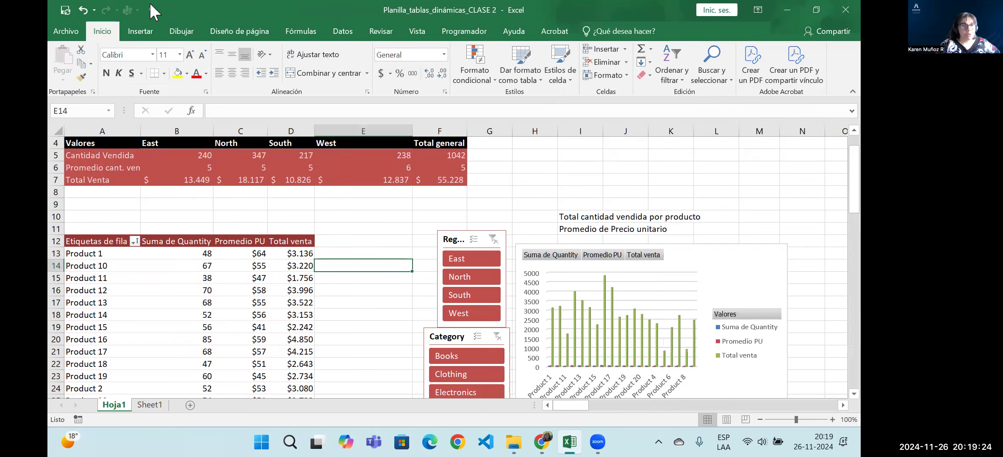
{"action": "left_click", "coordinate": [258, 275]}
{"action": "scroll", "coordinate": [843, 254], "scroll_direction": "down", "scroll_amount": 3}
{"action": "left_click_drag", "start_coordinate": [721, 263], "coordinate": [806, 371]}
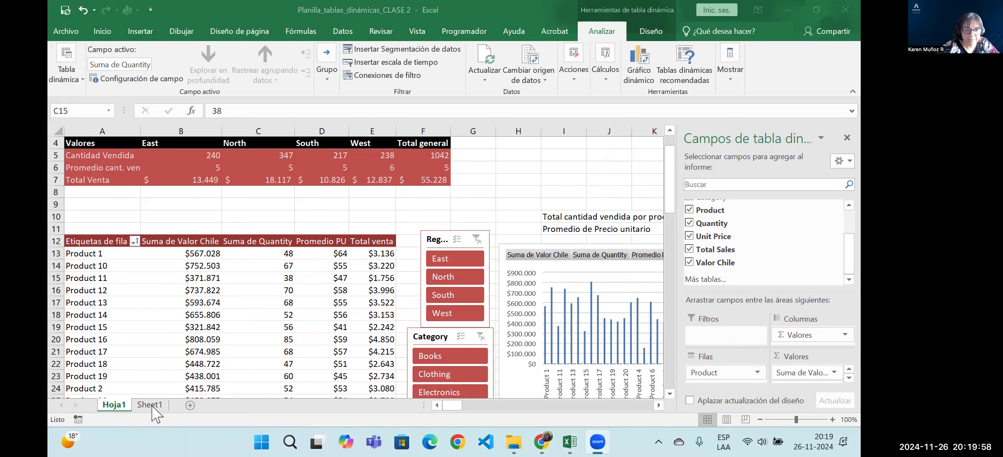
{"action": "left_click", "coordinate": [230, 332]}
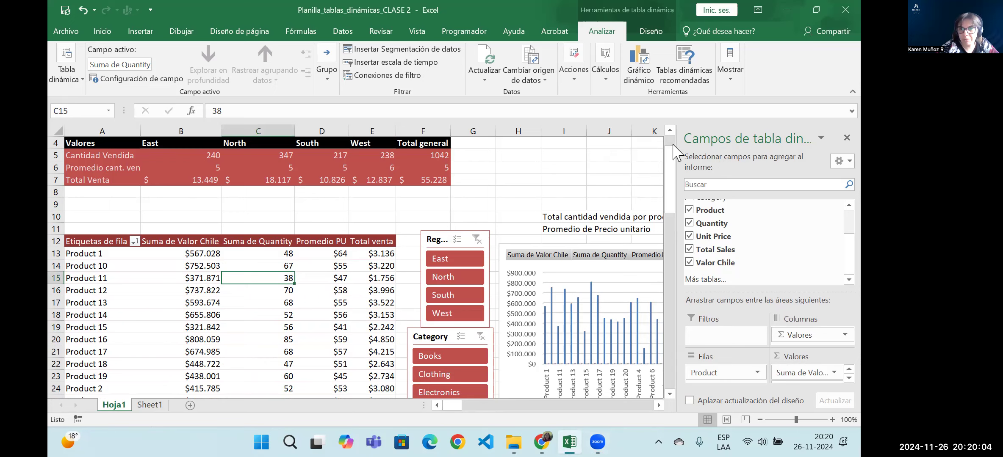
{"action": "left_click_drag", "start_coordinate": [678, 145], "coordinate": [706, 144]}
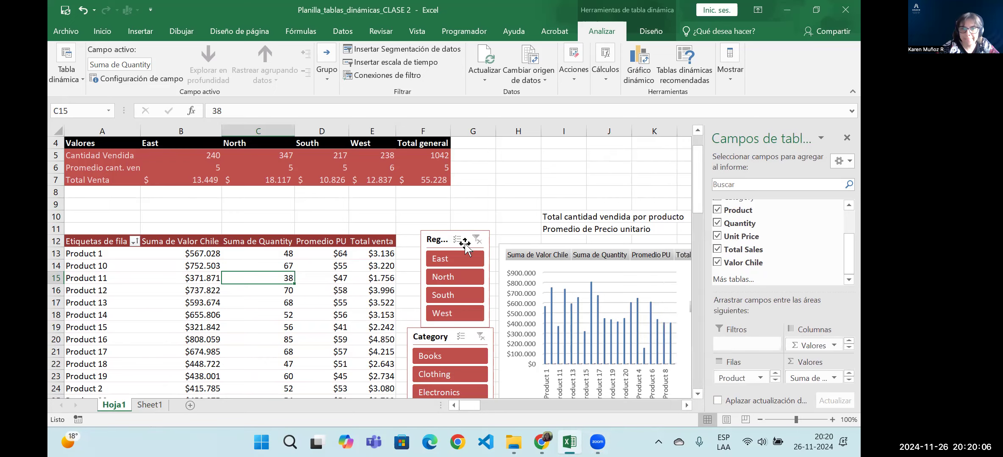
Step: Move the Region slicer above the product chart's upper edge and the Category slicer to columns M and N
{"action": "left_click_drag", "start_coordinate": [476, 240], "coordinate": [515, 151]}
{"action": "left_click_drag", "start_coordinate": [477, 338], "coordinate": [802, 146]}
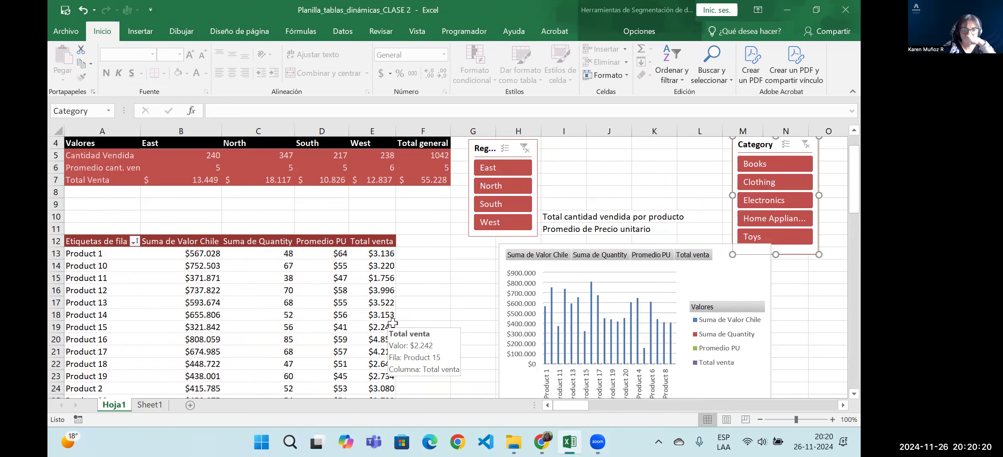
Step: Examine the order records on Sheet1, including the quantity, unit price and total sales columns, down to about row 90
{"action": "left_click", "coordinate": [151, 408]}
{"action": "scroll", "coordinate": [365, 210], "scroll_direction": "down", "scroll_amount": 8}
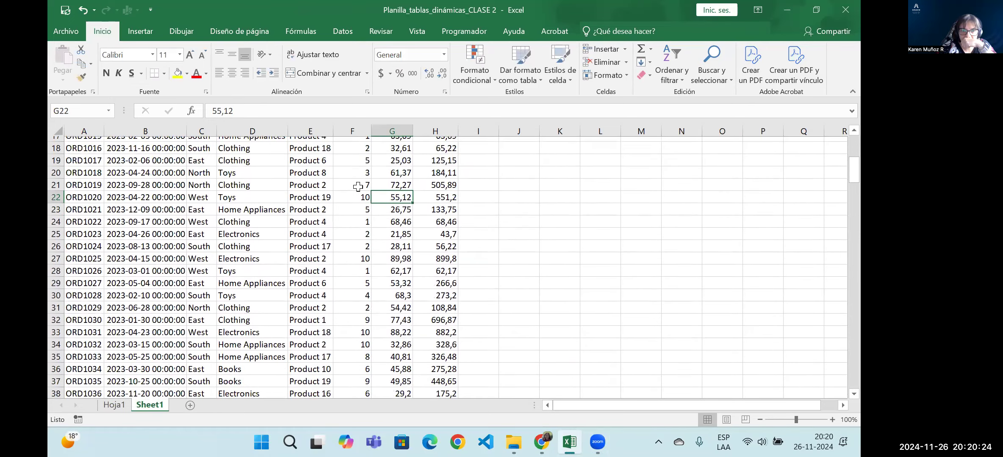
{"action": "scroll", "coordinate": [364, 209], "scroll_direction": "down", "scroll_amount": 4}
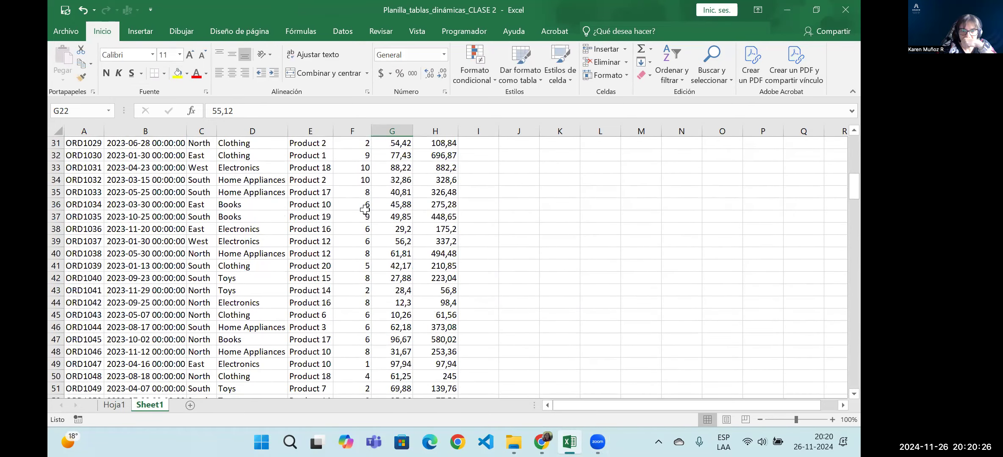
{"action": "scroll", "coordinate": [365, 210], "scroll_direction": "down", "scroll_amount": 2}
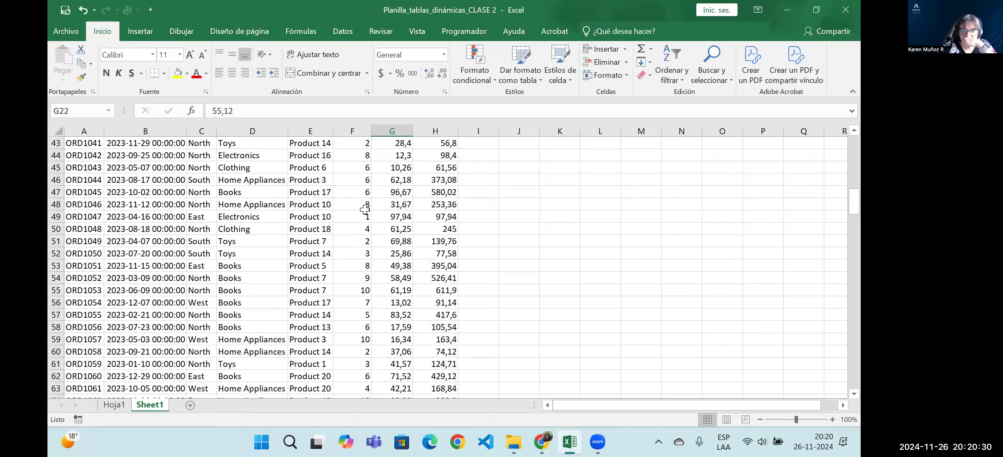
{"action": "scroll", "coordinate": [365, 209], "scroll_direction": "up", "scroll_amount": 13}
{"action": "scroll", "coordinate": [368, 211], "scroll_direction": "up", "scroll_amount": 1}
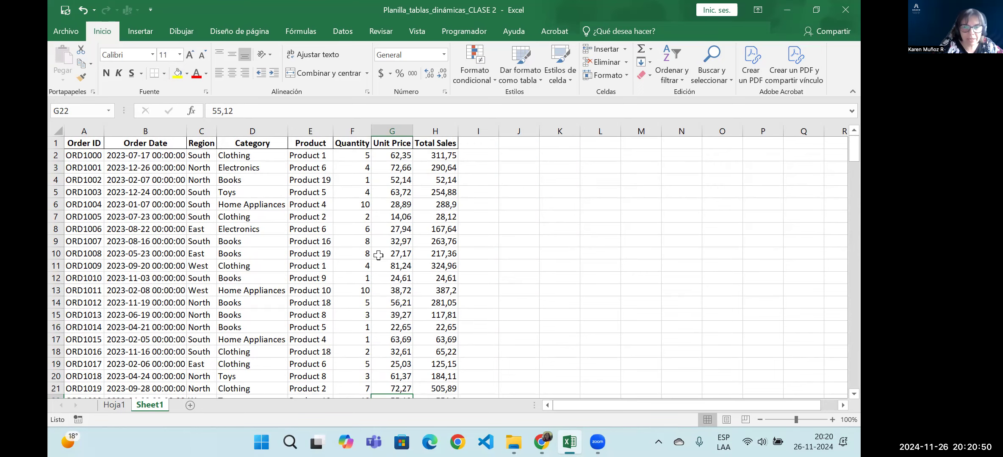
{"action": "scroll", "coordinate": [379, 257], "scroll_direction": "down", "scroll_amount": 14}
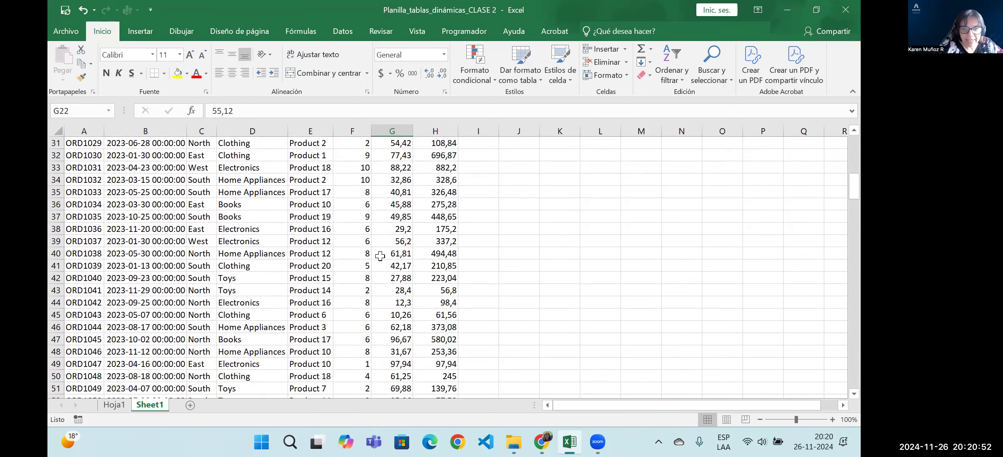
{"action": "scroll", "coordinate": [380, 257], "scroll_direction": "down", "scroll_amount": 3}
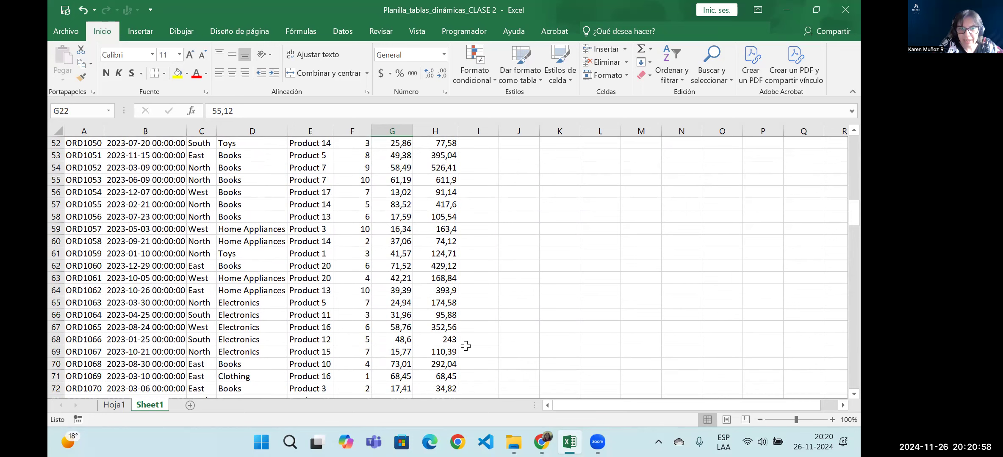
{"action": "scroll", "coordinate": [466, 346], "scroll_direction": "down", "scroll_amount": 6}
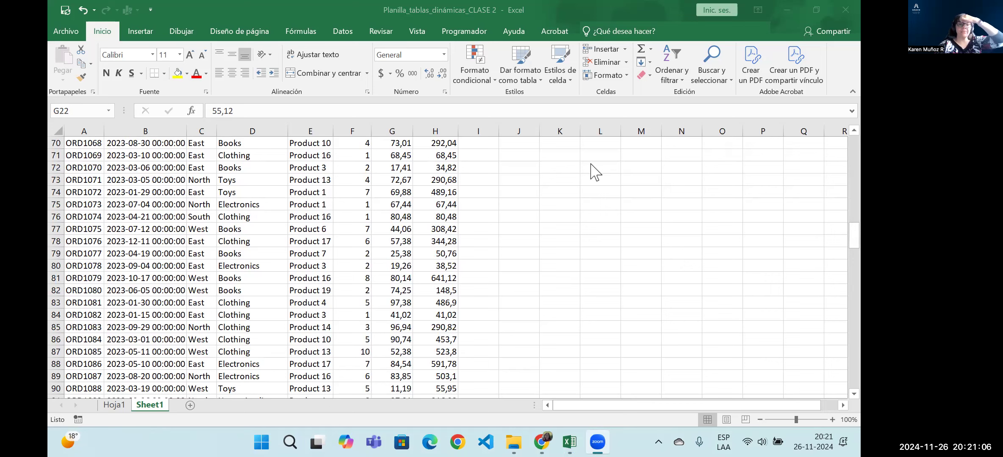
Step: Start a new calculated field for the product pivot table on Hoja1 and name it Valor2
{"action": "left_click", "coordinate": [115, 406]}
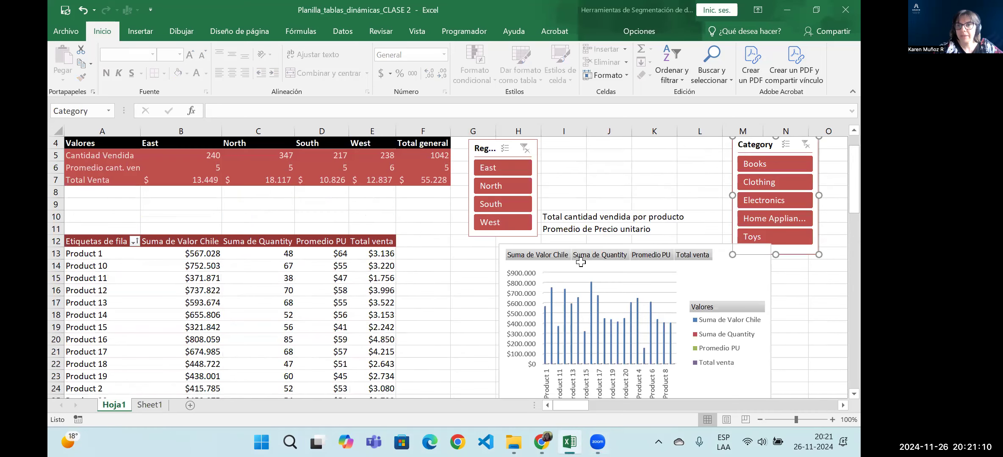
{"action": "left_click", "coordinate": [237, 280]}
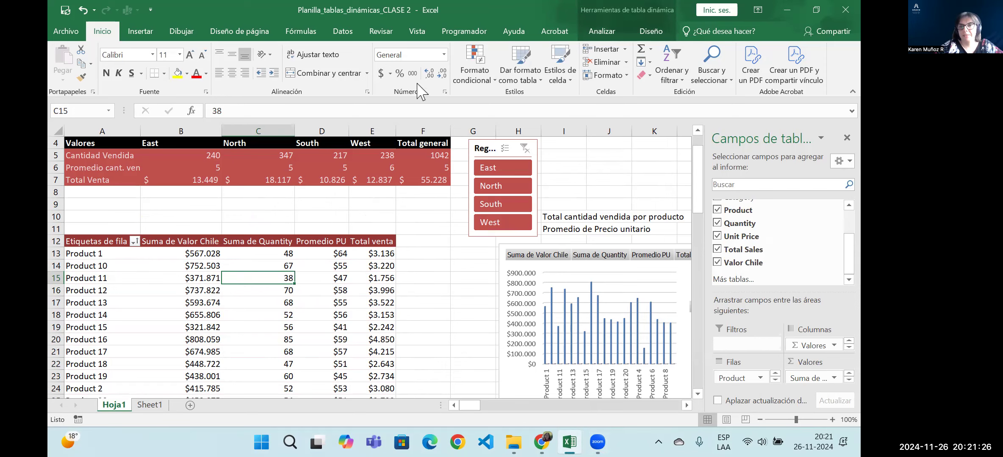
{"action": "left_click", "coordinate": [601, 31]}
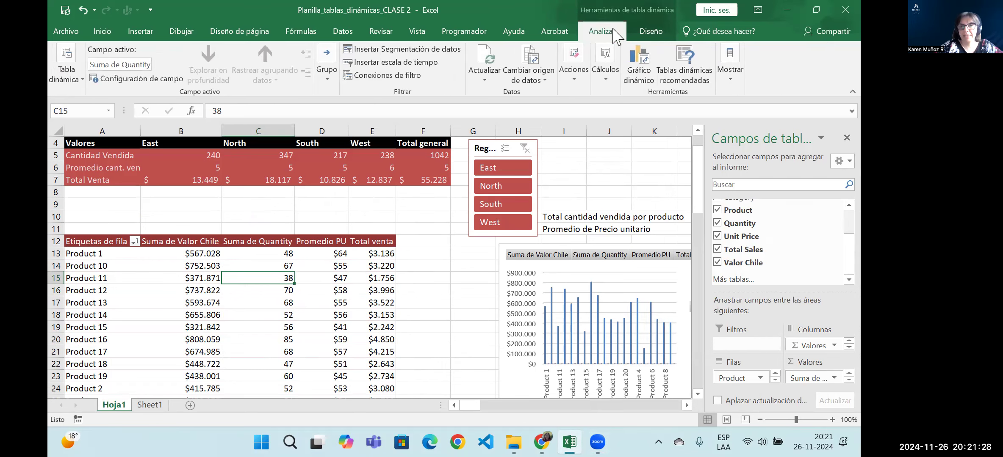
{"action": "left_click", "coordinate": [604, 66]}
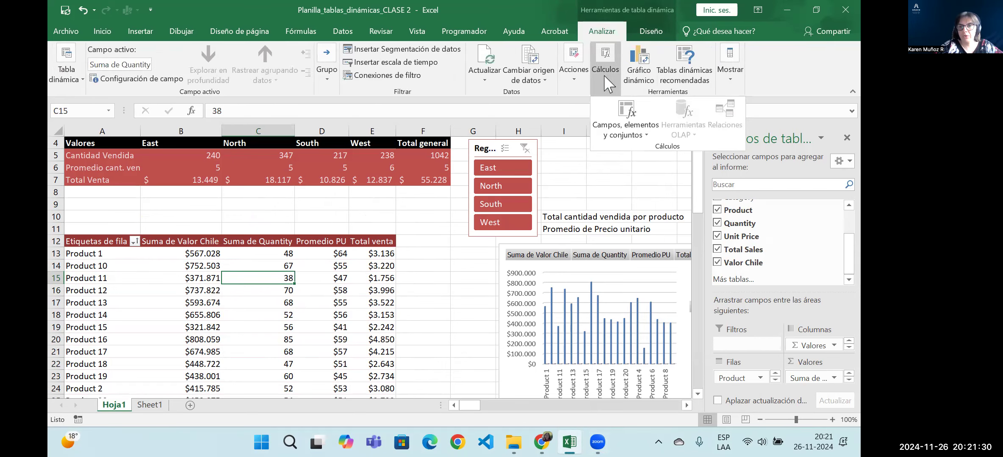
{"action": "left_click", "coordinate": [640, 137]}
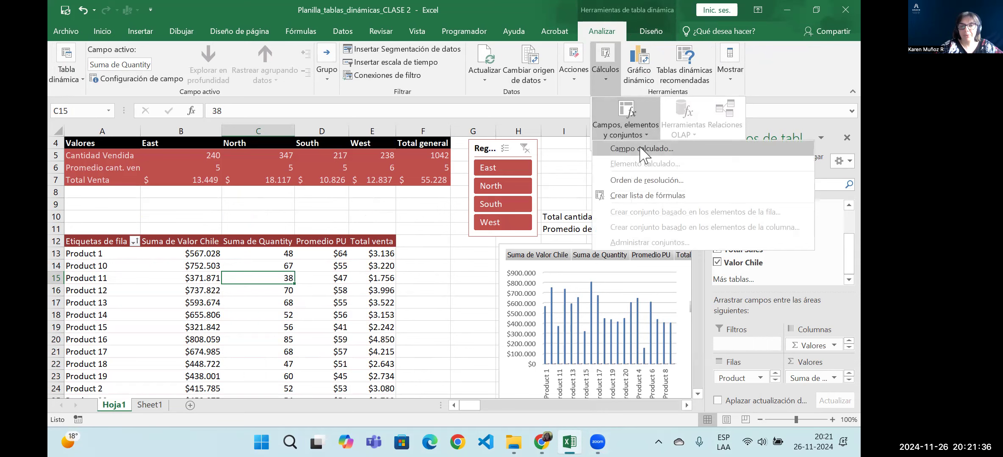
{"action": "left_click", "coordinate": [641, 149]}
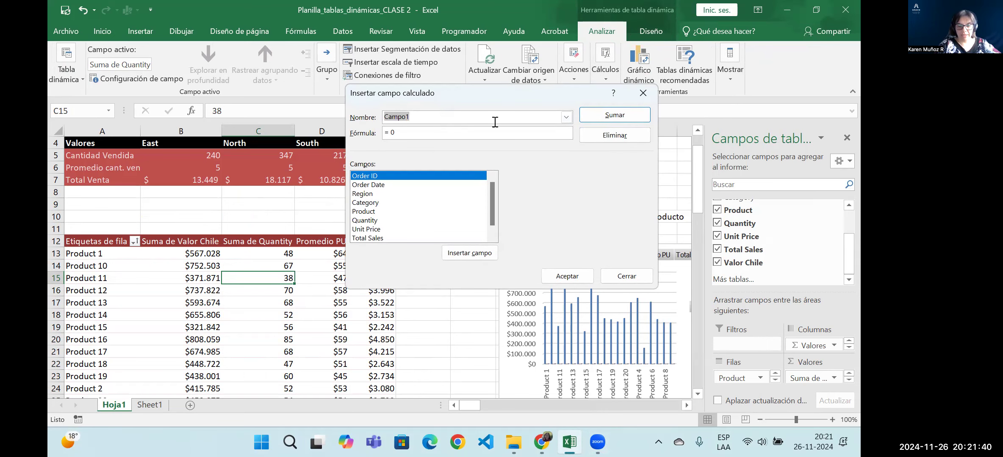
{"action": "type", "text": "Valor"}
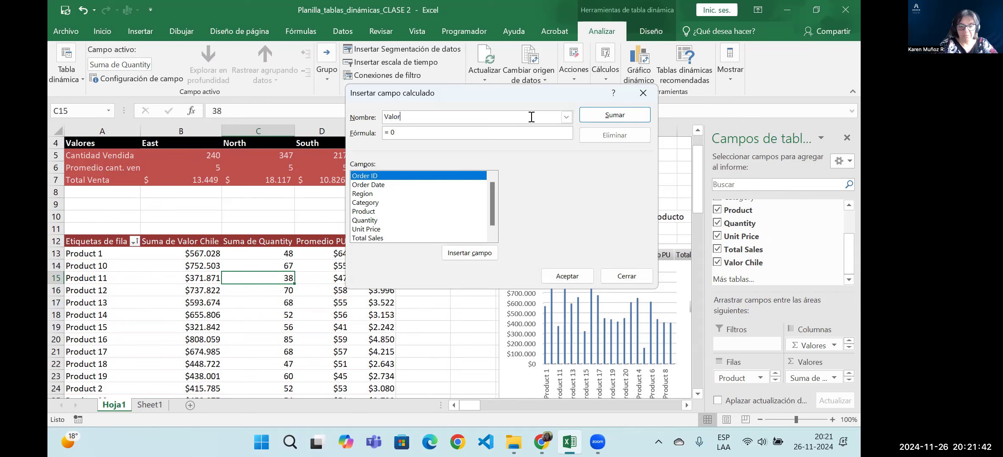
{"action": "type", "text": "2"}
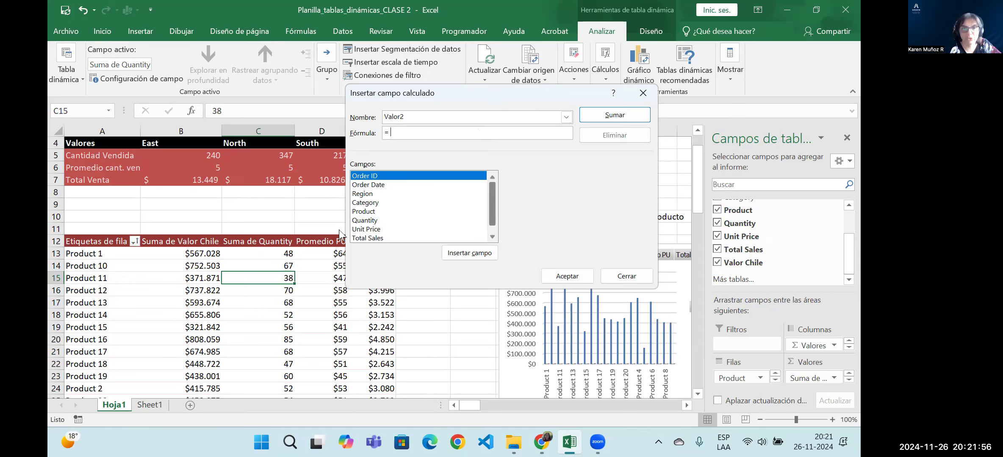
Step: Define Valor2 as 'Unit Price' * 980, add it to the product pivot table, and widen column F to fit its header
{"action": "left_click", "coordinate": [372, 230]}
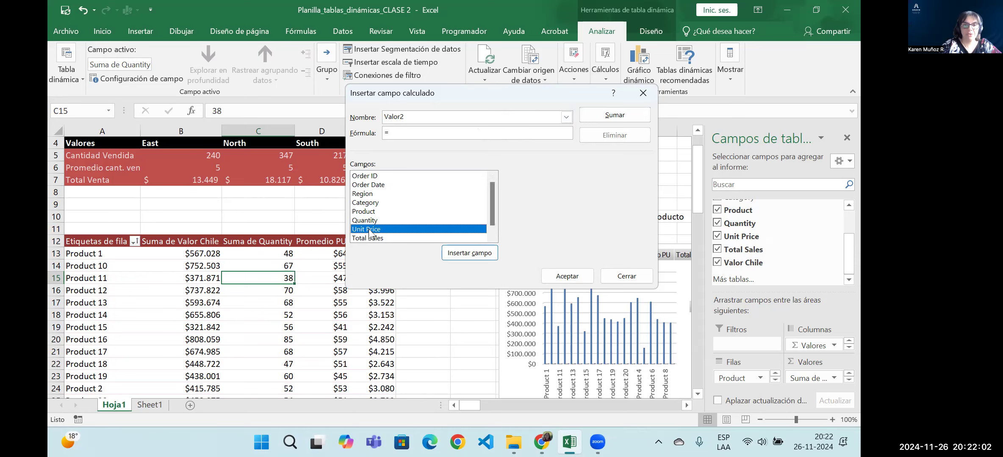
{"action": "left_click", "coordinate": [466, 254]}
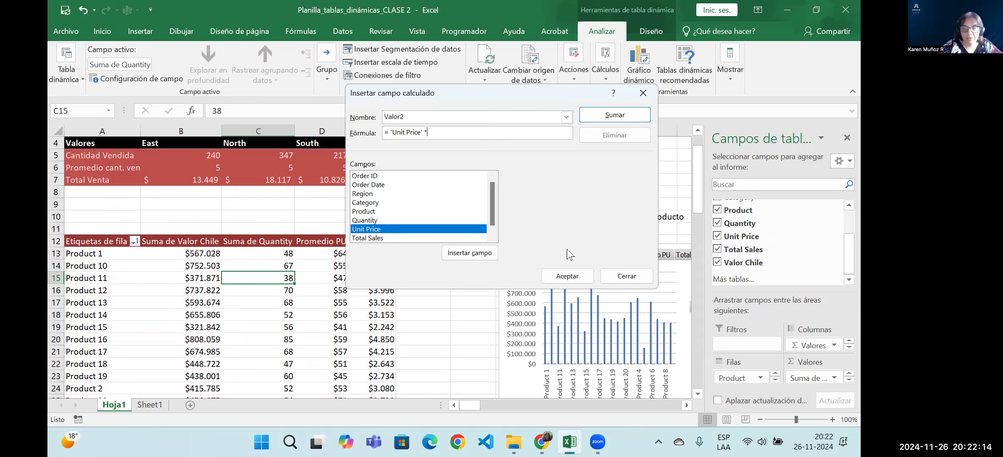
{"action": "type", "text": "980"}
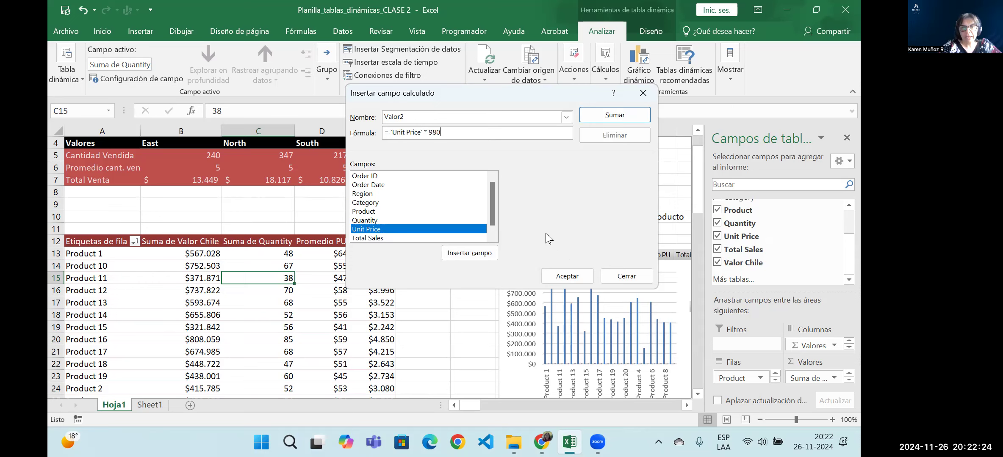
{"action": "mouse_move", "coordinate": [493, 204]}
{"action": "left_mouse_down"}
{"action": "mouse_move", "coordinate": [493, 228]}
{"action": "mouse_move", "coordinate": [491, 189]}
{"action": "left_mouse_up"}
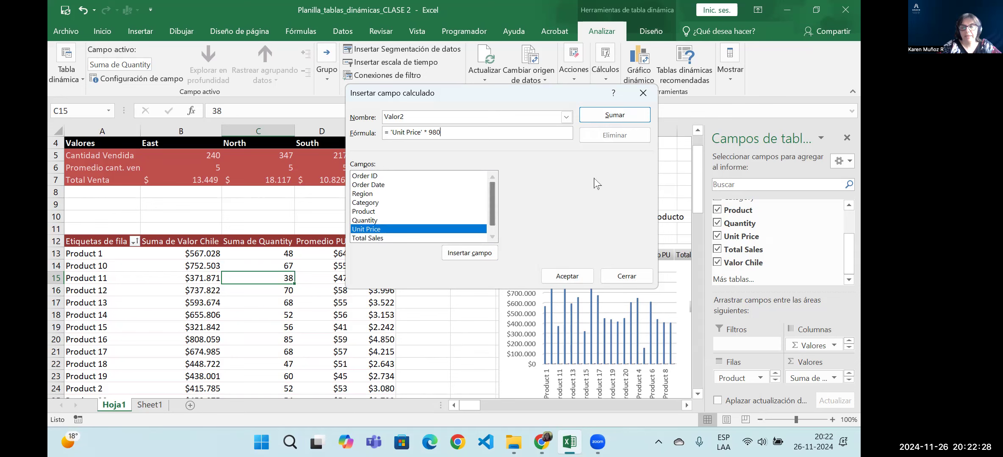
{"action": "left_click", "coordinate": [567, 276]}
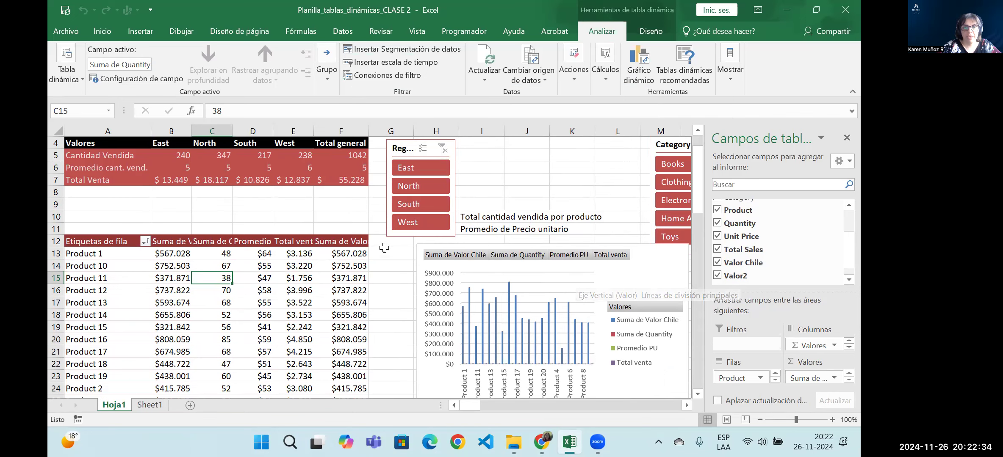
{"action": "left_click", "coordinate": [334, 251]}
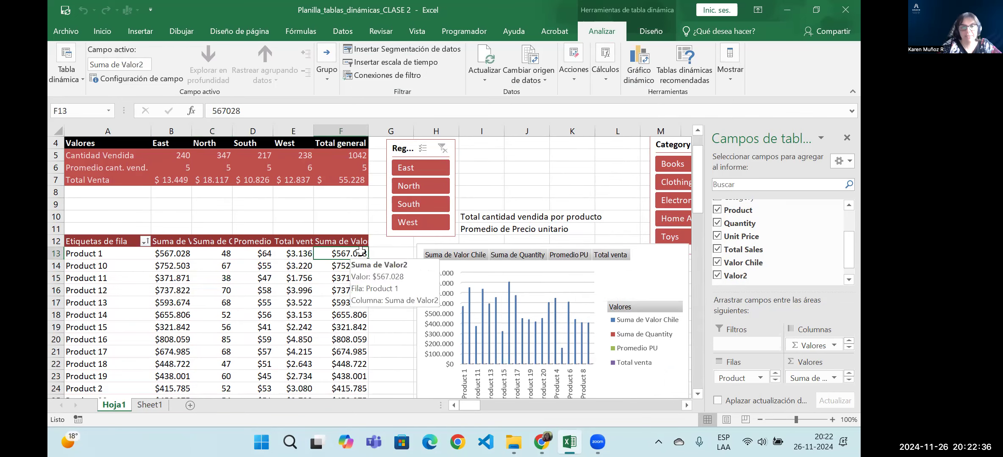
{"action": "left_click_drag", "start_coordinate": [366, 127], "coordinate": [388, 128]}
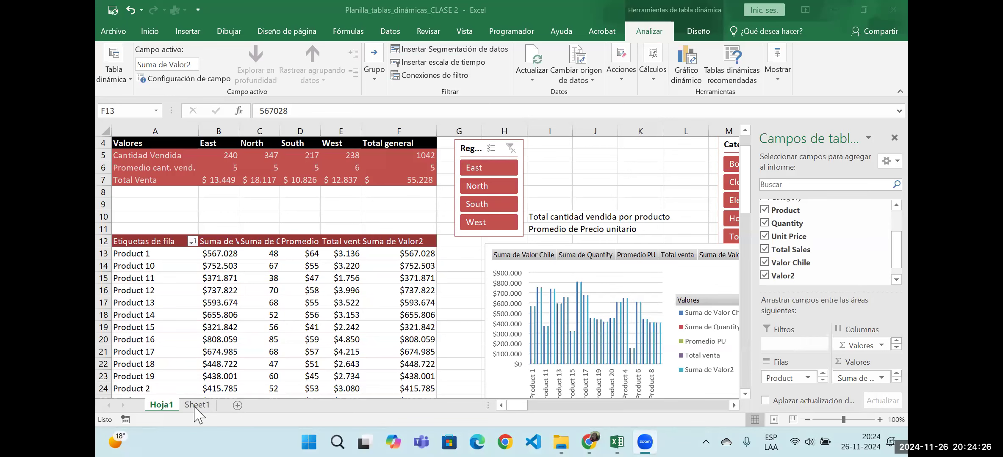
Step: Review the order records on Sheet1 up to the header row and inspect the Quantity values in F2:F11
{"action": "left_click", "coordinate": [213, 404]}
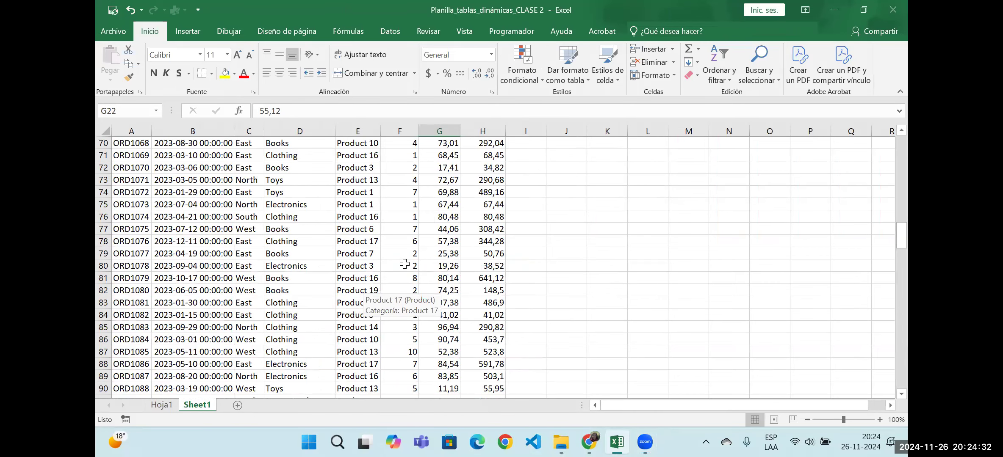
{"action": "scroll", "coordinate": [405, 264], "scroll_direction": "up", "scroll_amount": 10}
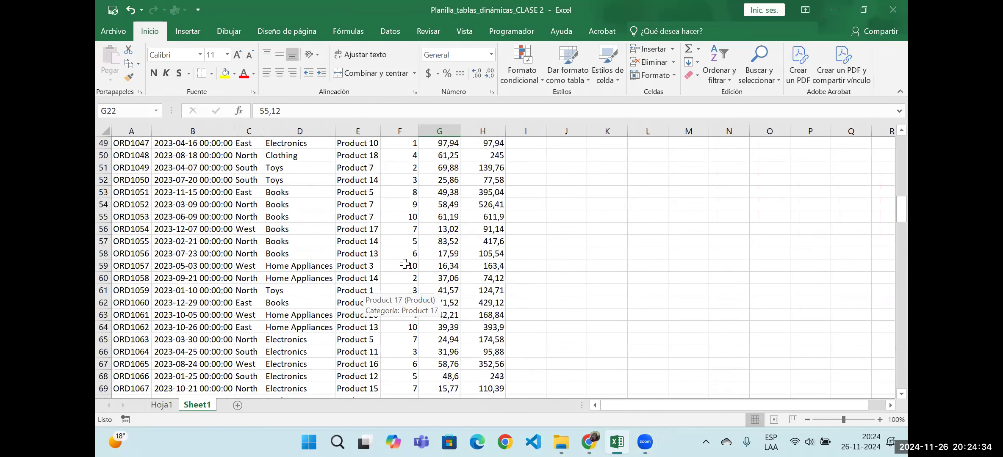
{"action": "scroll", "coordinate": [404, 263], "scroll_direction": "up", "scroll_amount": 6}
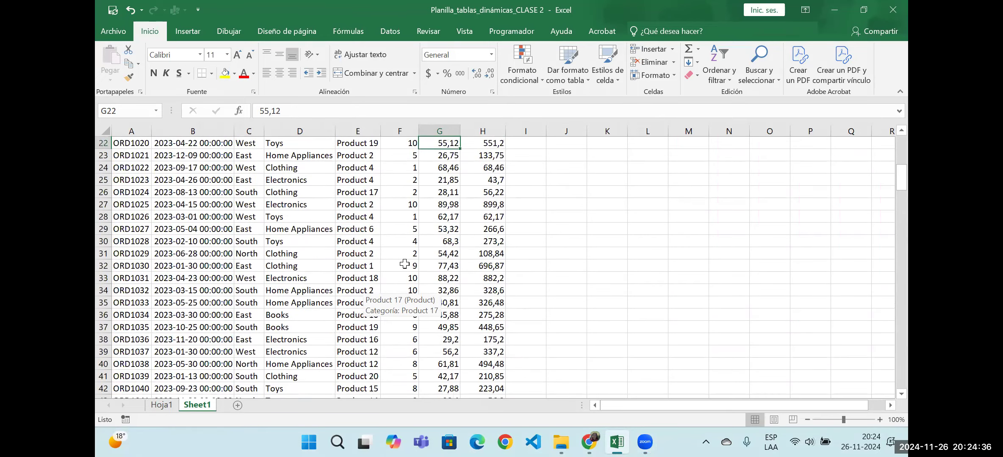
{"action": "scroll", "coordinate": [405, 263], "scroll_direction": "up", "scroll_amount": 7}
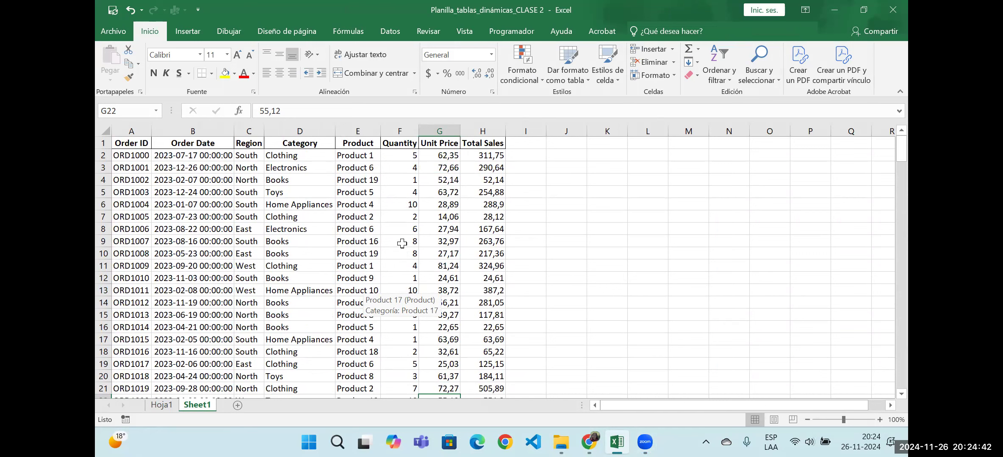
{"action": "left_click_drag", "start_coordinate": [404, 155], "coordinate": [398, 260]}
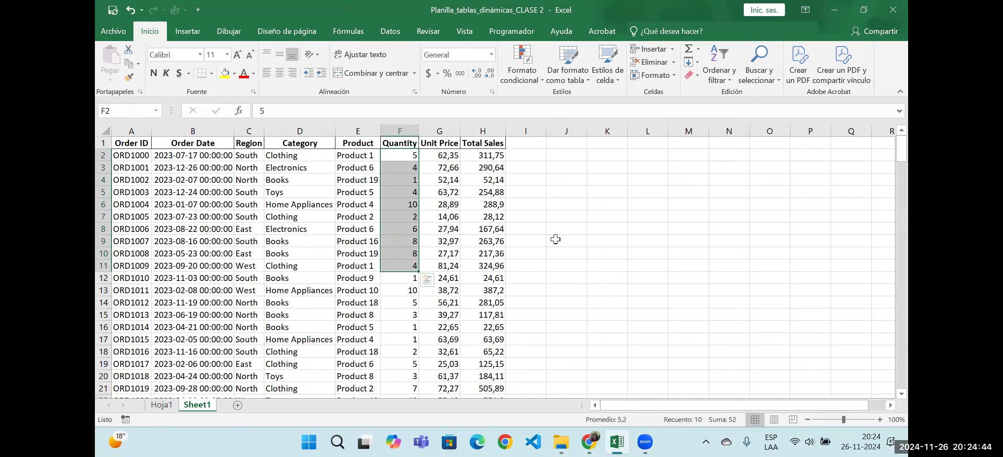
{"action": "left_click", "coordinate": [548, 241]}
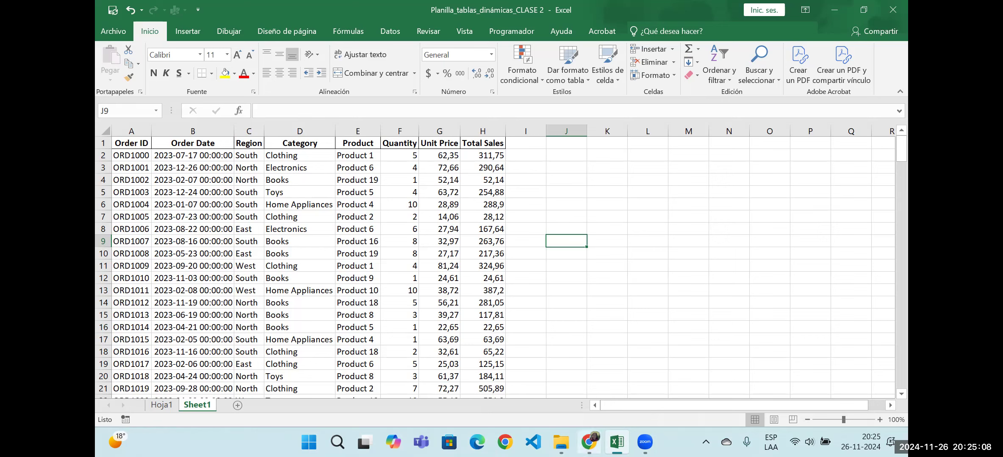
{"action": "mouse_move", "coordinate": [589, 442]}
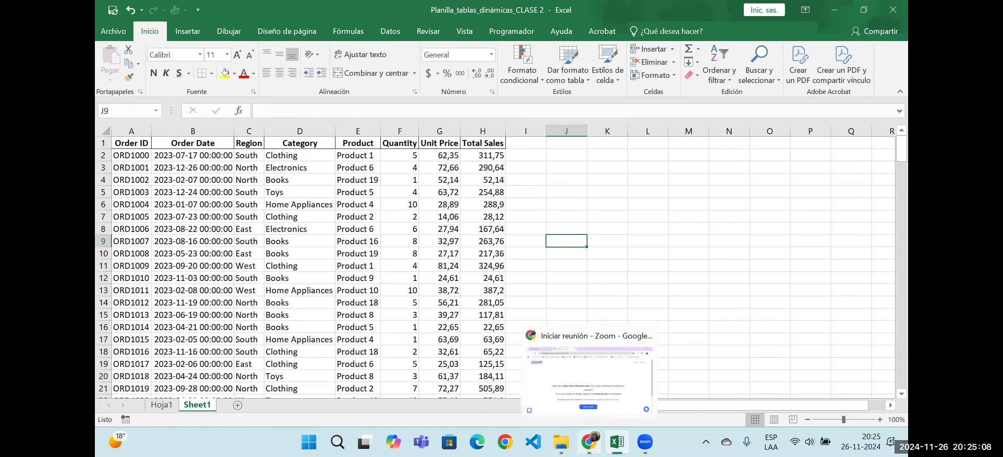
Step: Start a new calculated field for the product pivot table on Hoja1 and name it descuento
{"action": "left_click", "coordinate": [161, 406]}
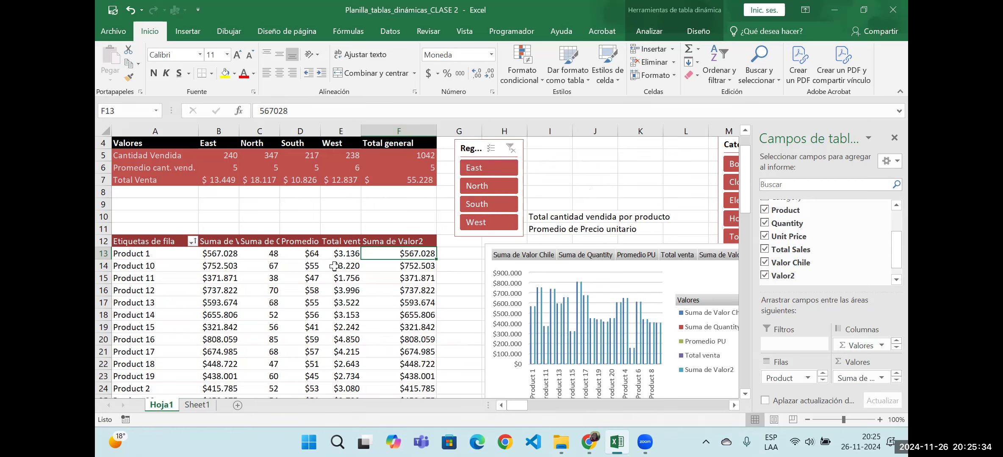
{"action": "left_click", "coordinate": [652, 32]}
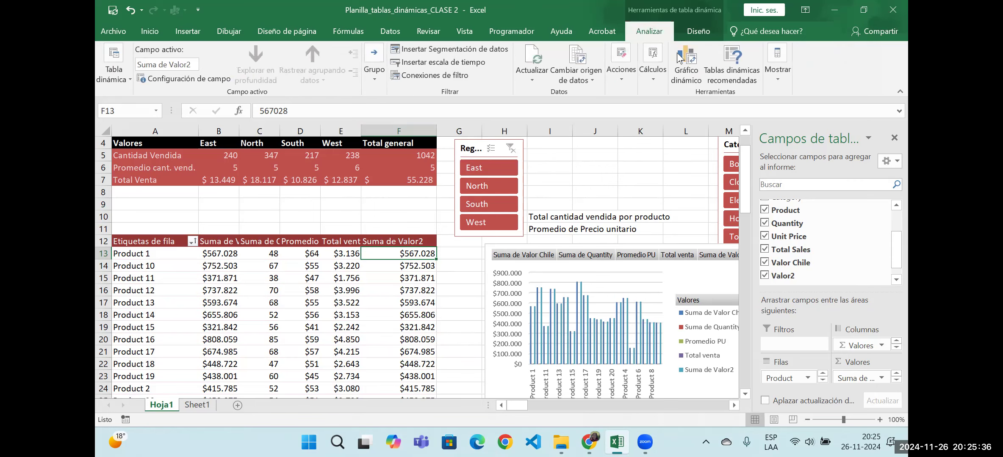
{"action": "left_click", "coordinate": [654, 83]}
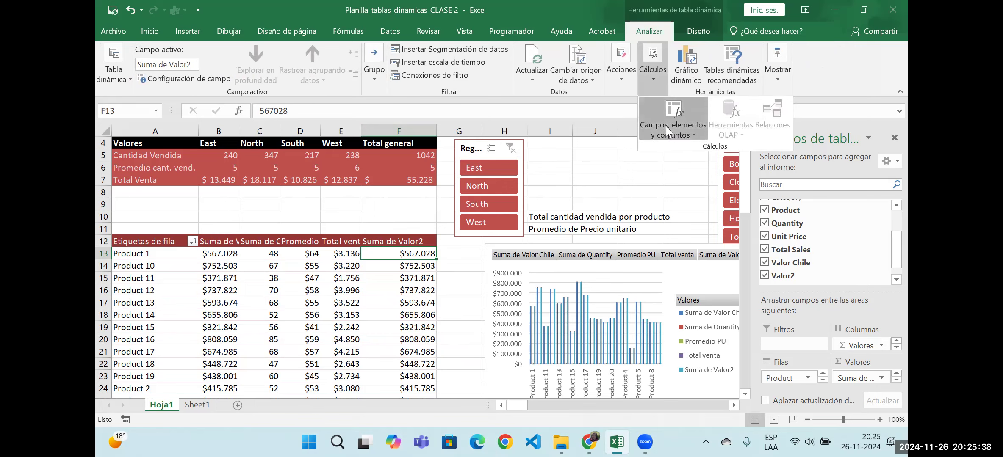
{"action": "left_click", "coordinate": [669, 129]}
{"action": "left_click", "coordinate": [667, 150]}
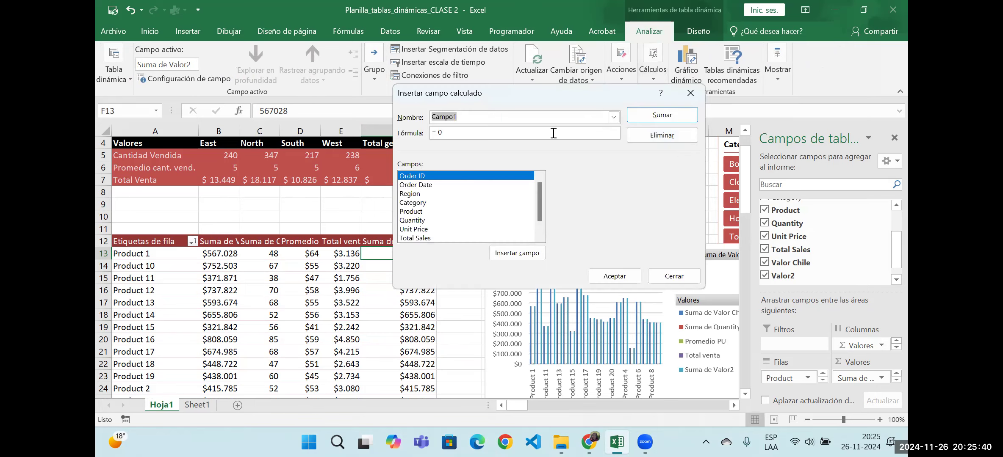
{"action": "type", "text": "descuento"}
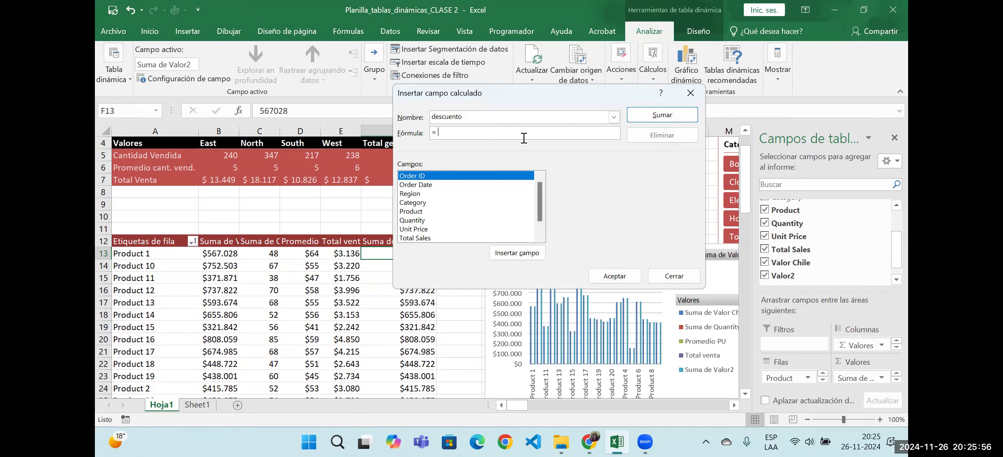
Step: Define descuento as =SI(Quantity<=4;'Unit Price'*5%) and add it to the product pivot table
{"action": "type", "text": "SI("}
{"action": "left_click", "coordinate": [417, 221]}
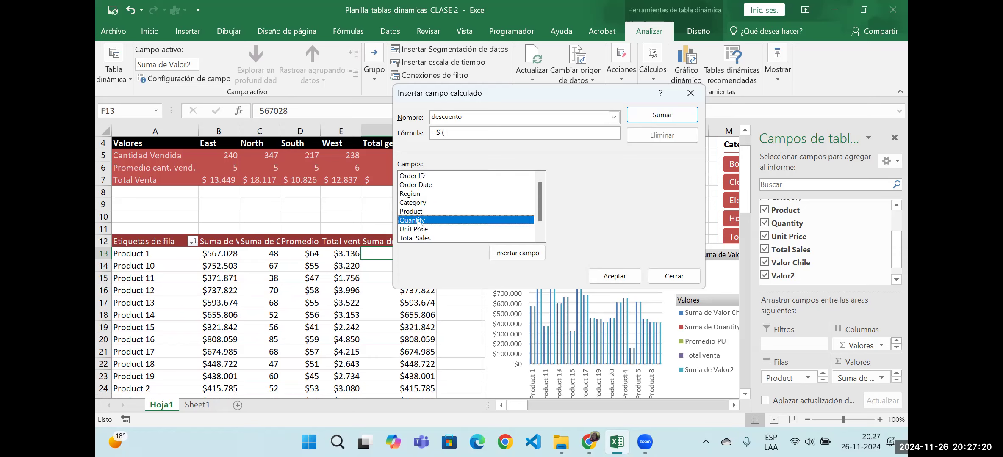
{"action": "left_click", "coordinate": [513, 254]}
{"action": "type", "text": "=4;"}
{"action": "left_click", "coordinate": [415, 231]}
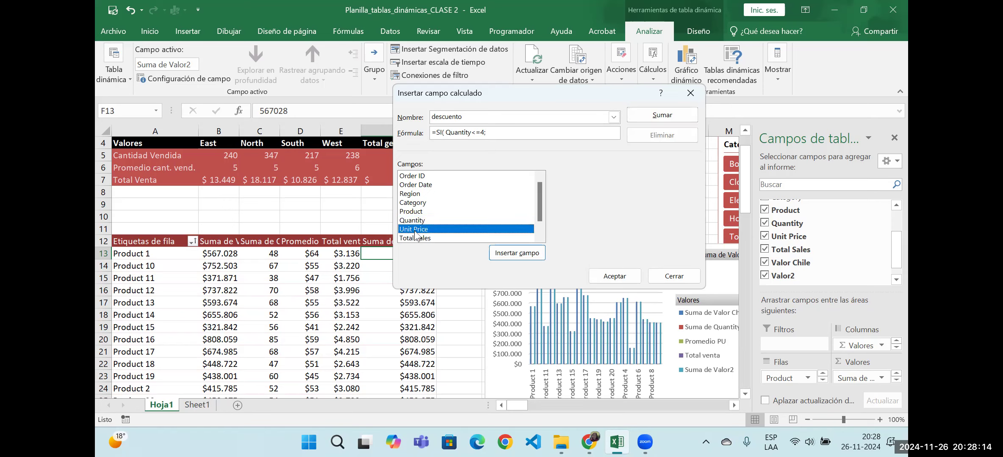
{"action": "left_click", "coordinate": [503, 256]}
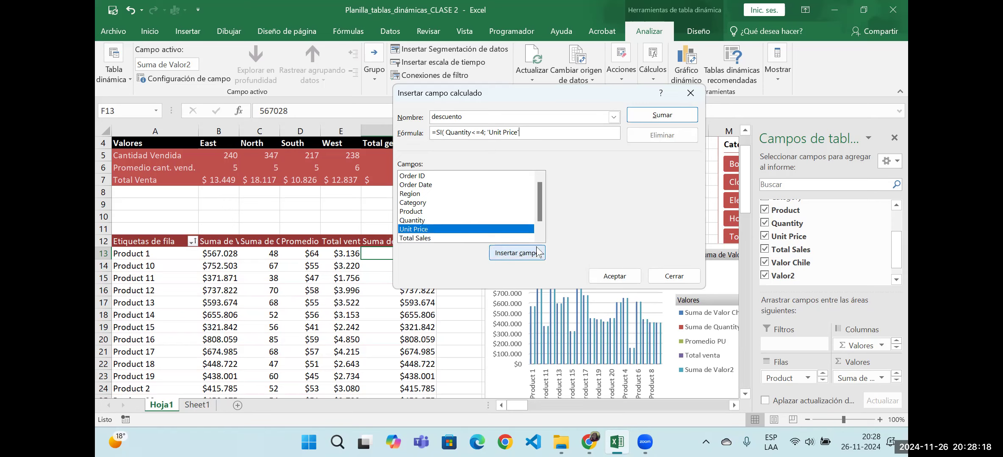
{"action": "type", "text": "*5%"}
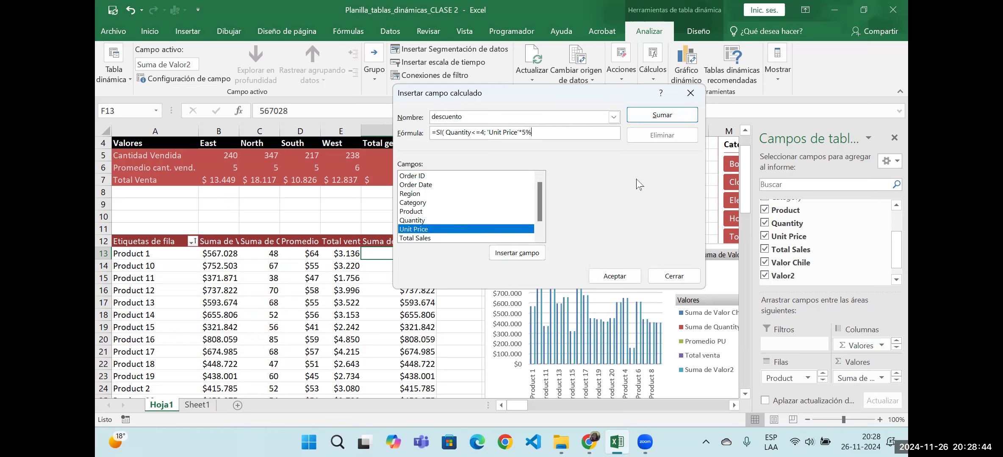
{"action": "type", "text": ")"}
{"action": "left_click", "coordinate": [614, 276]}
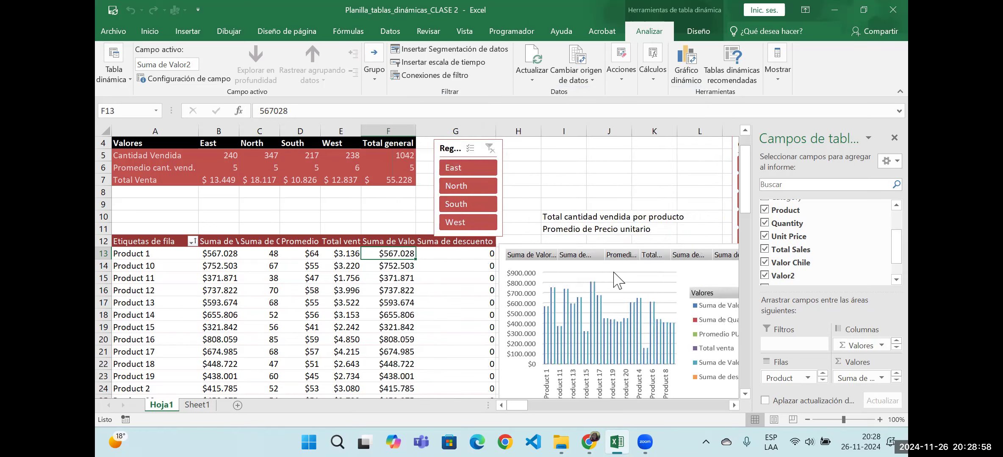
Step: Examine the Suma de descuento column of the product pivot table on Hoja1 down to the Total general row
{"action": "scroll", "coordinate": [434, 278], "scroll_direction": "down", "scroll_amount": 6}
{"action": "scroll", "coordinate": [448, 298], "scroll_direction": "up", "scroll_amount": 1}
{"action": "scroll", "coordinate": [447, 298], "scroll_direction": "up", "scroll_amount": 5}
{"action": "scroll", "coordinate": [454, 301], "scroll_direction": "down", "scroll_amount": 1}
{"action": "left_click", "coordinate": [197, 405]}
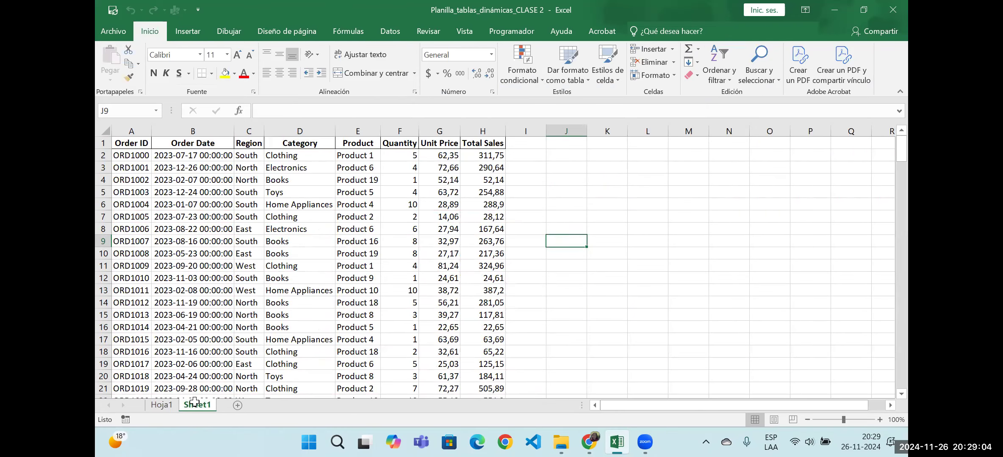
{"action": "left_click", "coordinate": [161, 406]}
{"action": "left_click", "coordinate": [473, 224]}
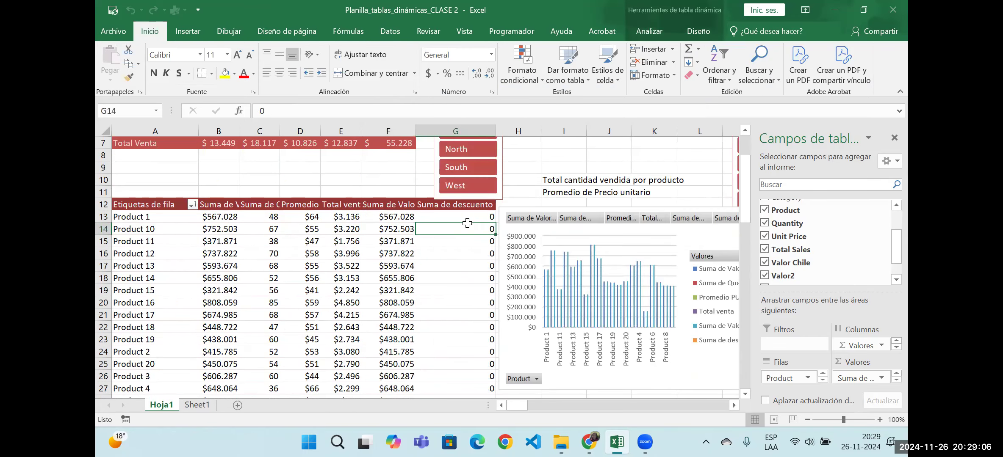
{"action": "scroll", "coordinate": [264, 244], "scroll_direction": "down", "scroll_amount": 2}
{"action": "scroll", "coordinate": [264, 244], "scroll_direction": "down", "scroll_amount": 3}
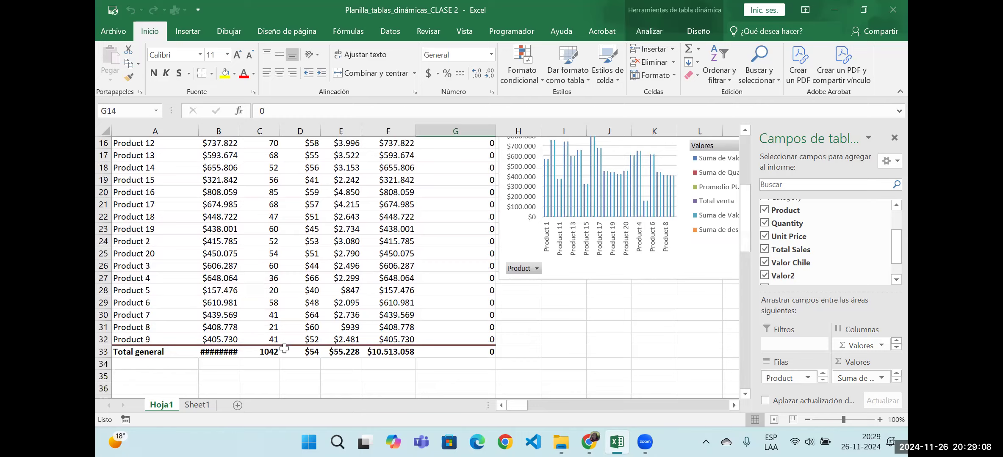
{"action": "scroll", "coordinate": [284, 348], "scroll_direction": "up", "scroll_amount": 2}
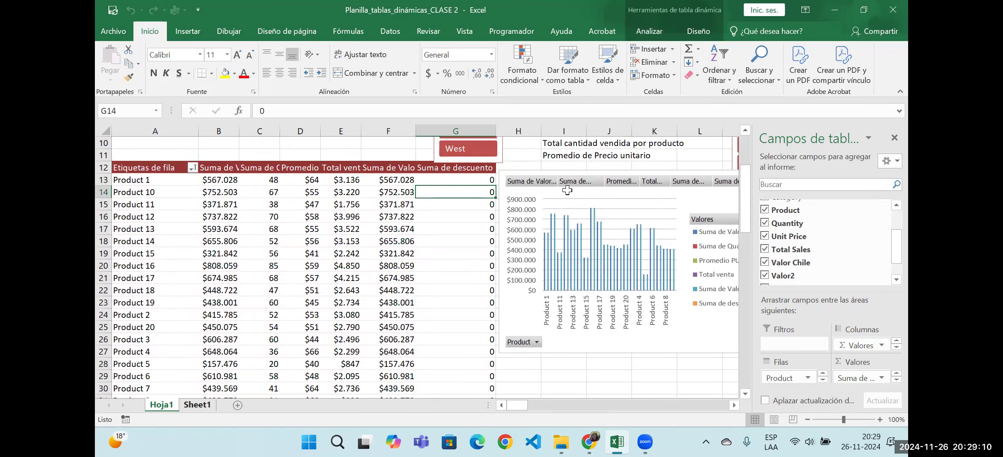
Step: Enter the test formula =SI(F2<=4;G2*5%) in cell I2 of Sheet1, based on the first order's quantity and unit price
{"action": "key", "text": "ctrl+Page_Down"}
{"action": "left_click", "coordinate": [527, 157]}
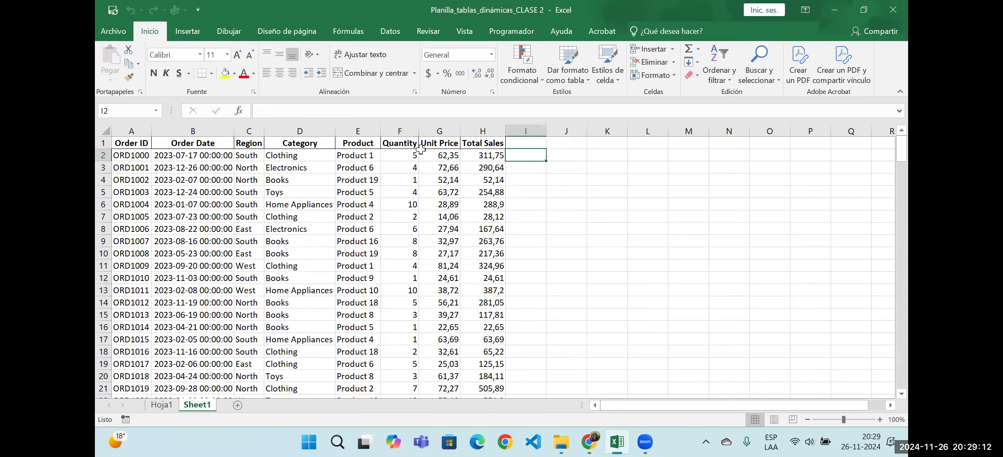
{"action": "left_click", "coordinate": [403, 158]}
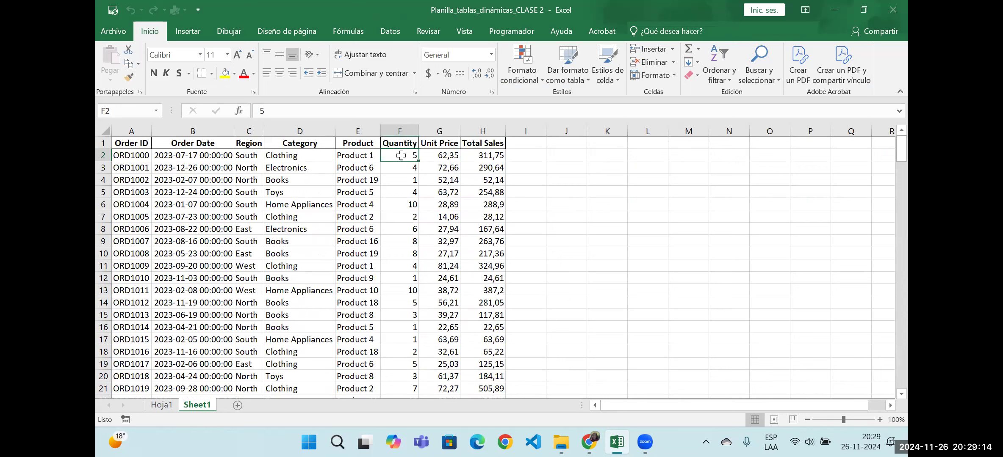
{"action": "left_click", "coordinate": [529, 155]}
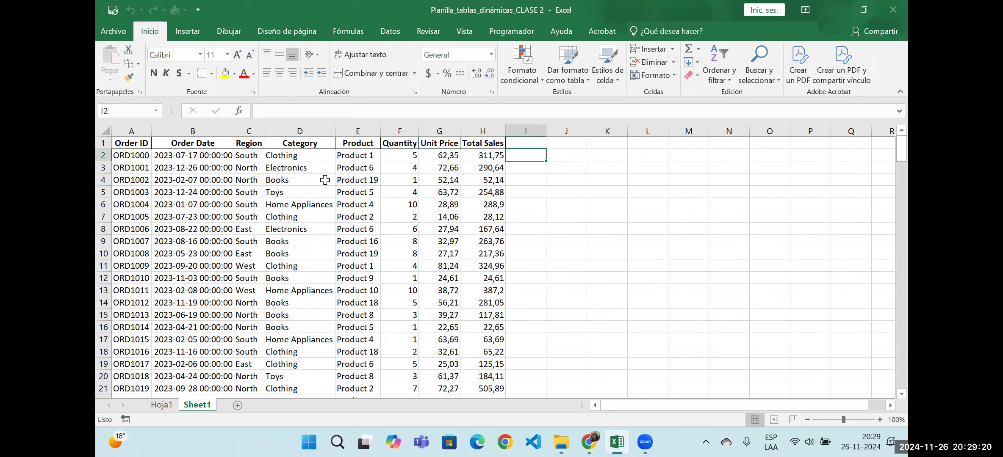
{"action": "type", "text": "=SI"}
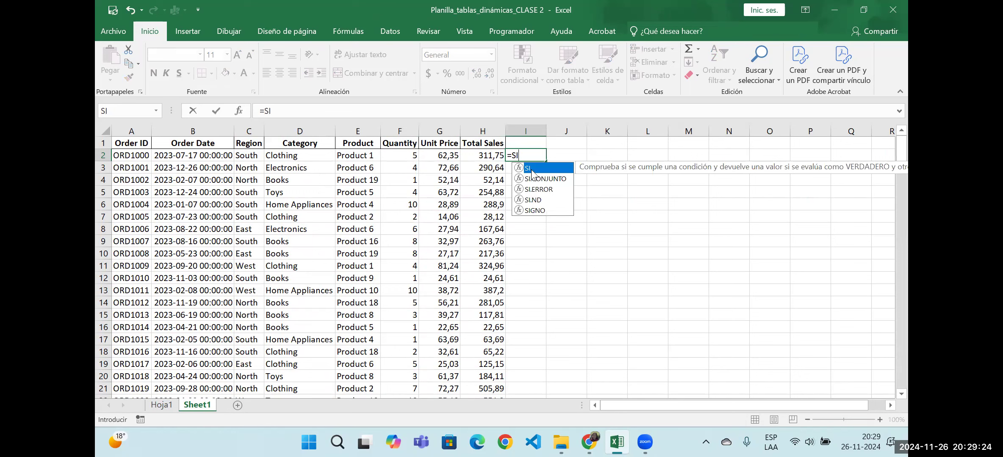
{"action": "double_click", "coordinate": [530, 169]}
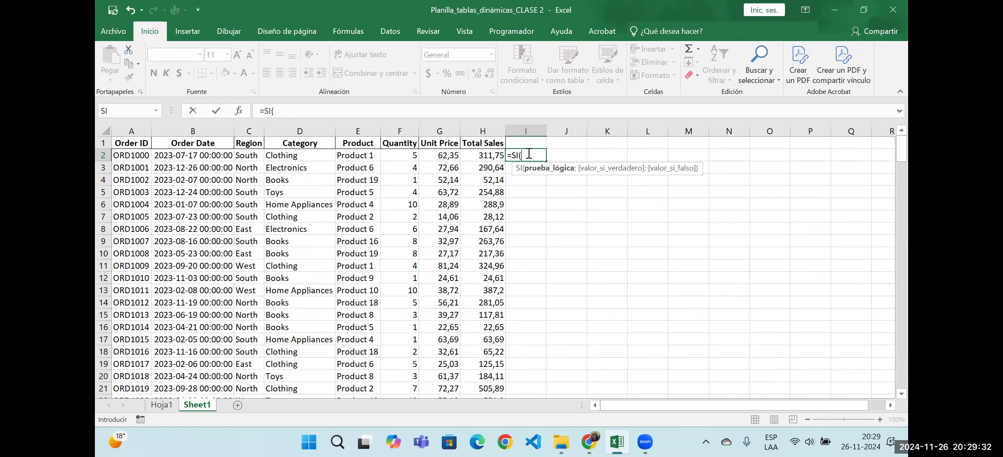
{"action": "left_click", "coordinate": [405, 156]}
{"action": "type", "text": "<"}
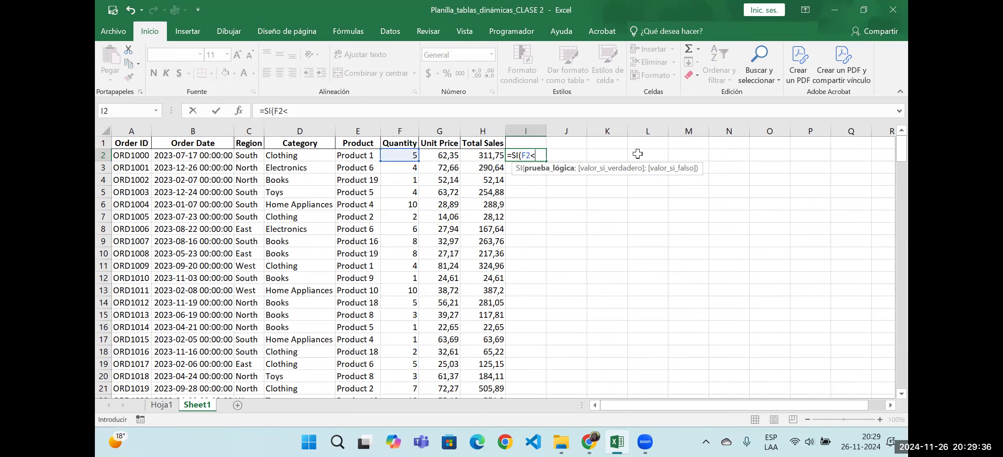
{"action": "type", "text": "= "}
{"action": "type", "text": ";"}
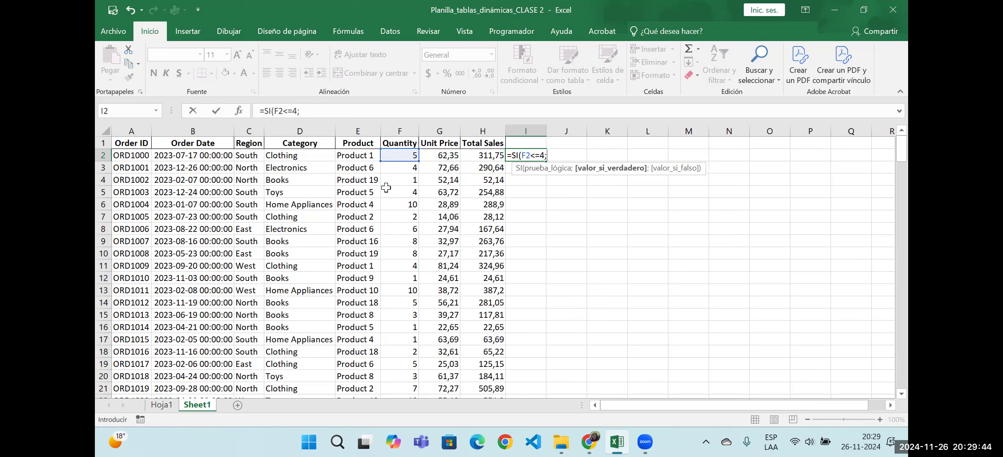
{"action": "left_click", "coordinate": [430, 155]}
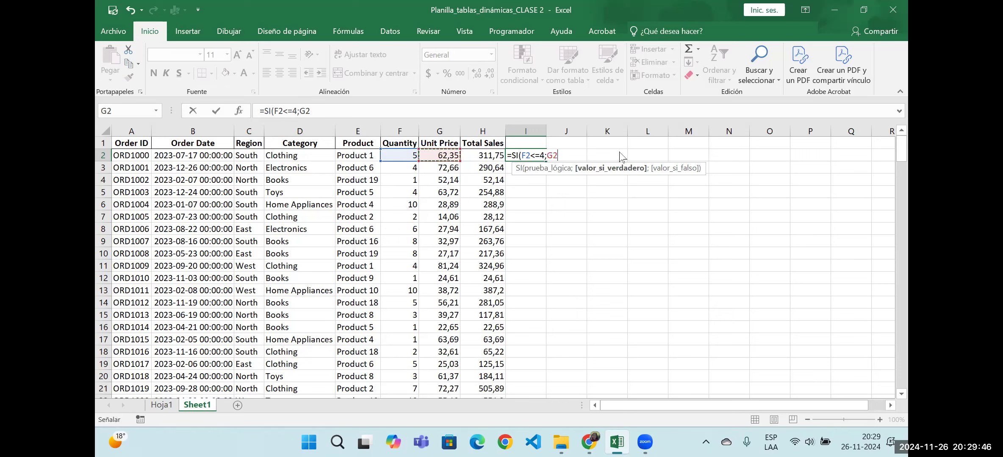
{"action": "type", "text": "*5%"}
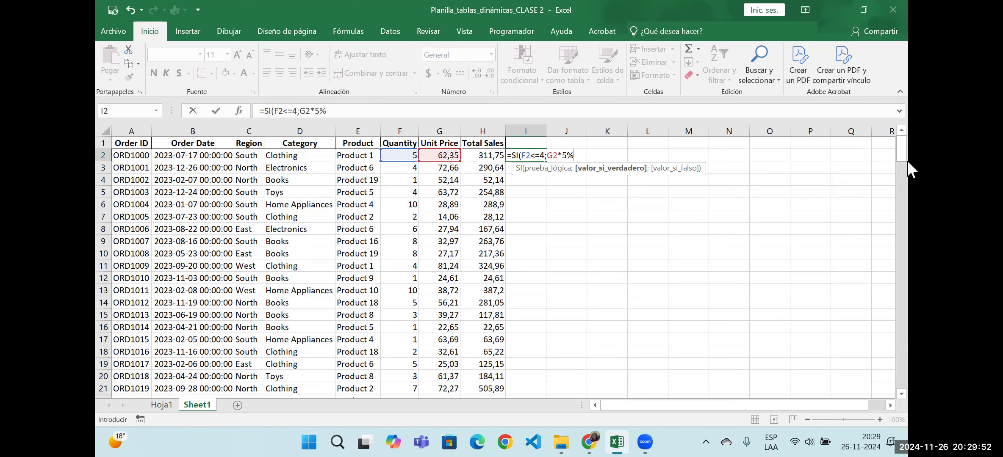
{"action": "type", "text": ")"}
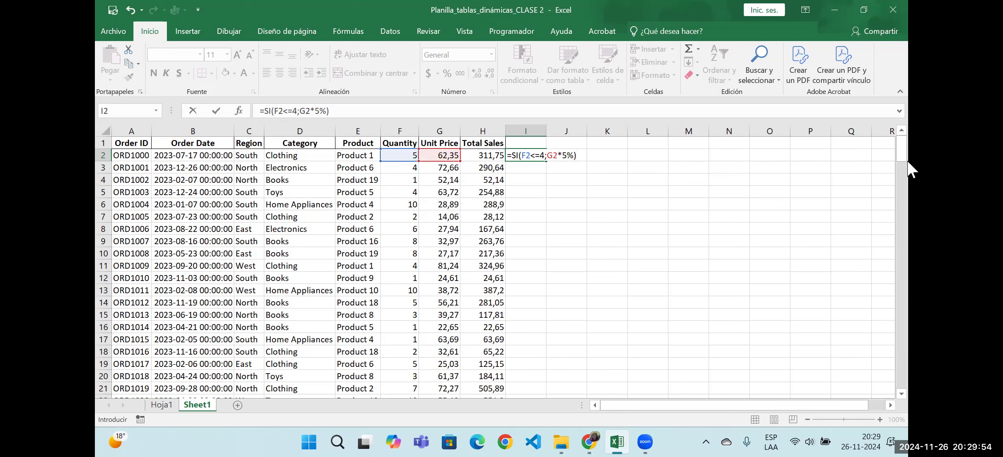
{"action": "key", "text": "Return"}
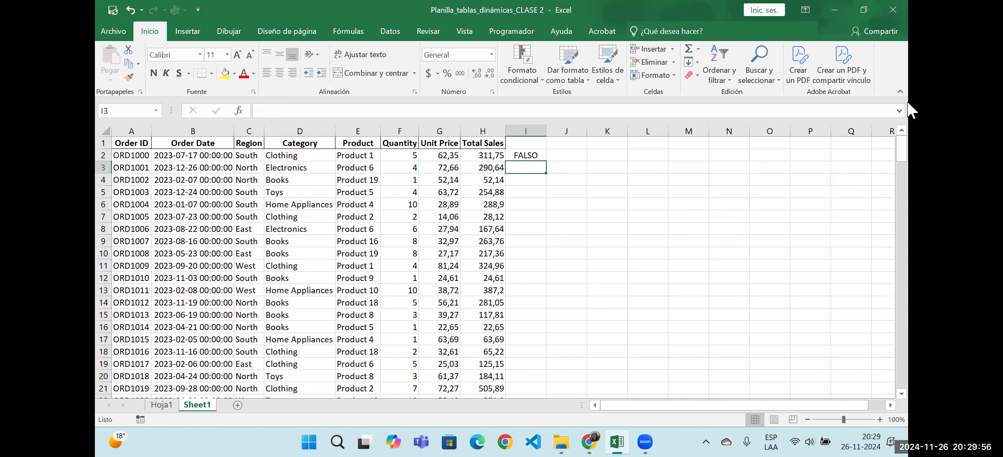
Step: Fill the discount formula from I2 down to I5 on Sheet1
{"action": "key", "text": "Up"}
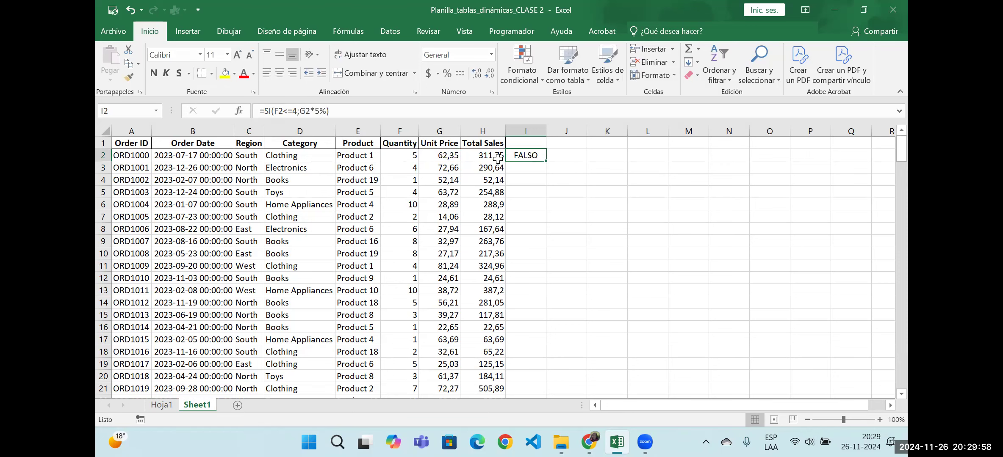
{"action": "left_click_drag", "start_coordinate": [545, 161], "coordinate": [548, 178]}
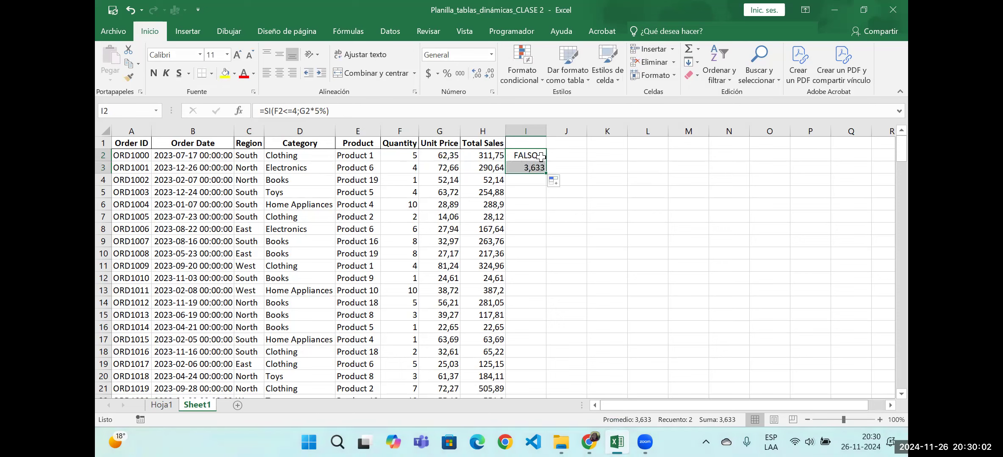
{"action": "left_click_drag", "start_coordinate": [546, 173], "coordinate": [548, 196]}
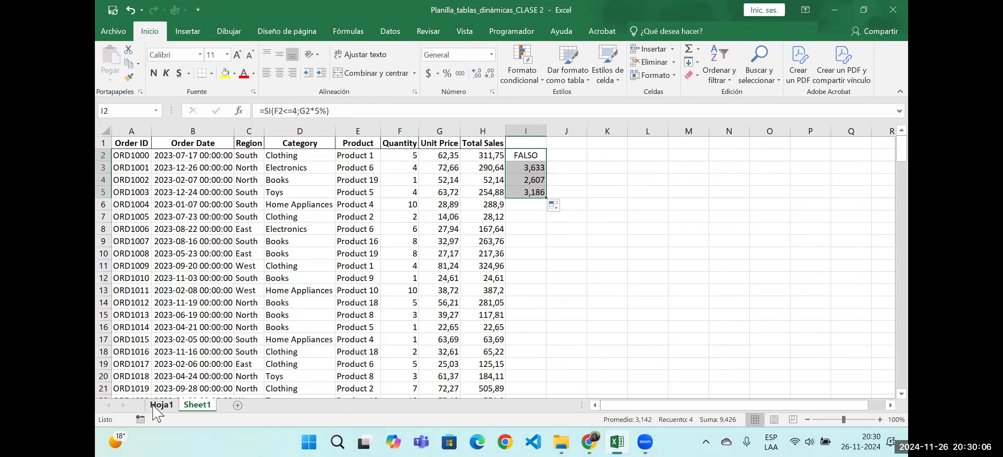
Step: Review the product pivot table's Suma de descuento values on Hoja1 against each product's quantity, down to the Total general row
{"action": "key", "text": "ctrl+Page_Up"}
{"action": "left_click", "coordinate": [467, 181]}
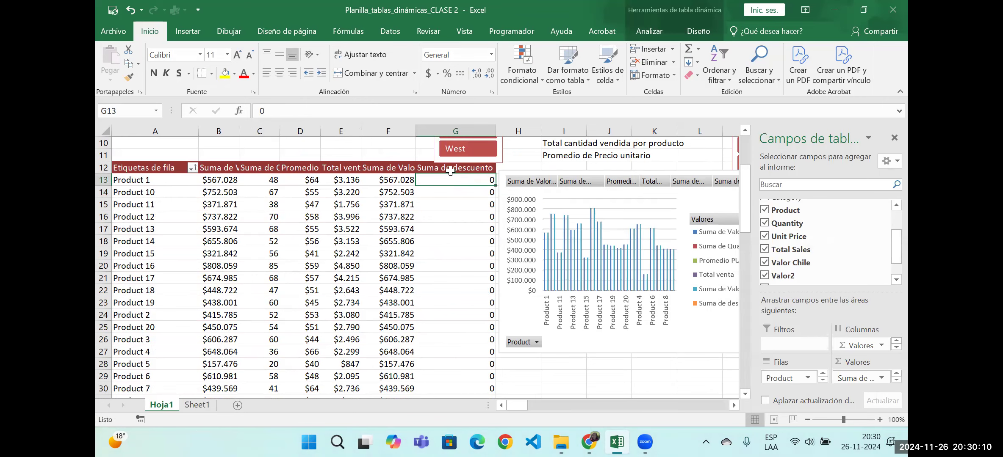
{"action": "scroll", "coordinate": [288, 275], "scroll_direction": "down", "scroll_amount": 1}
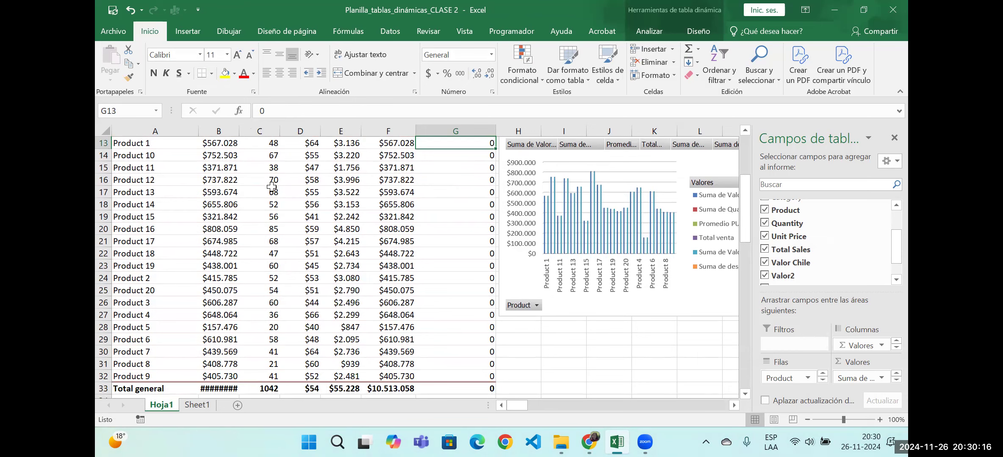
{"action": "mouse_move", "coordinate": [291, 267]}
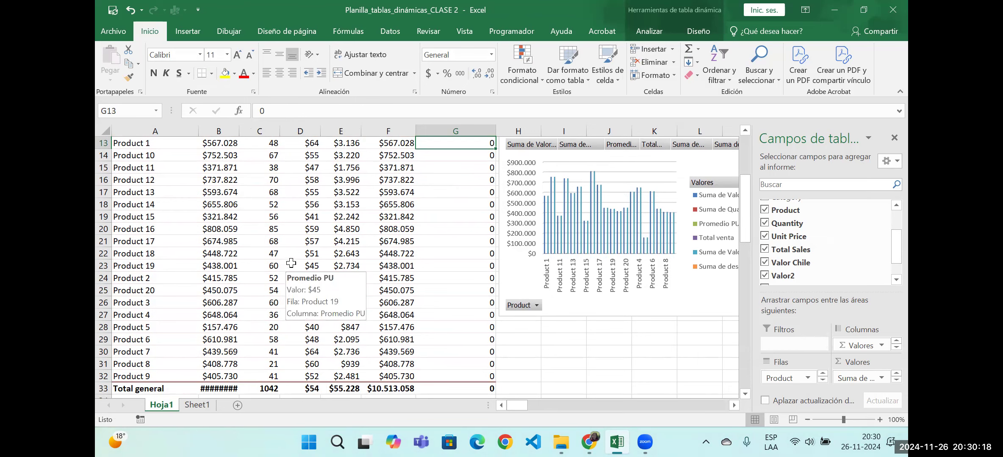
{"action": "mouse_move", "coordinate": [288, 250]}
{"action": "scroll", "coordinate": [288, 249], "scroll_direction": "up", "scroll_amount": 1}
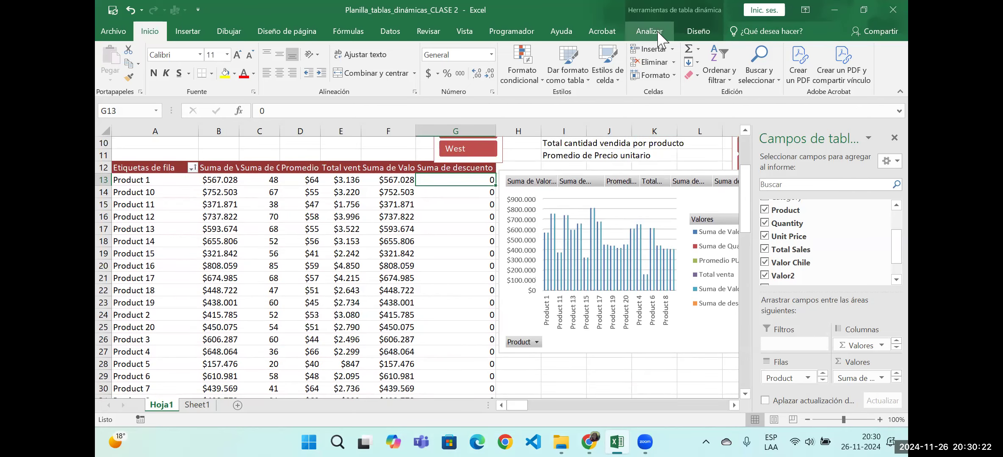
{"action": "left_click", "coordinate": [659, 32]}
{"action": "left_click", "coordinate": [653, 79]}
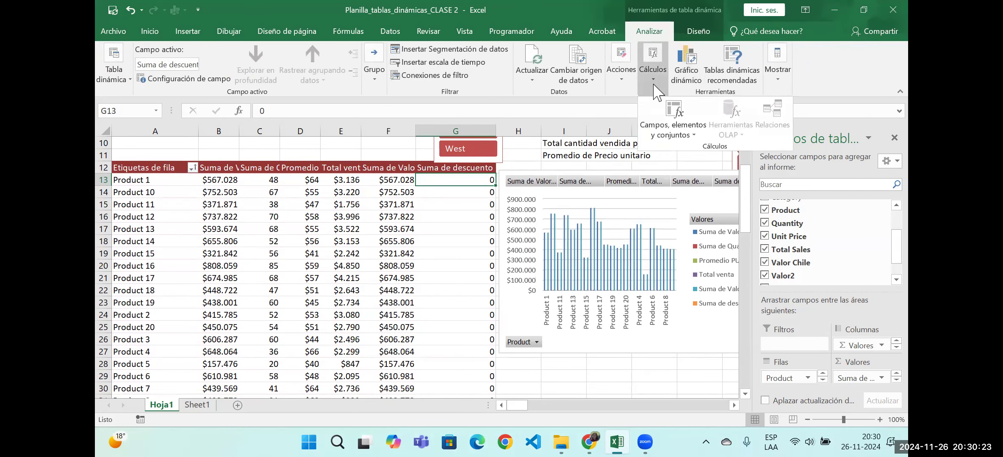
{"action": "left_click", "coordinate": [685, 138]}
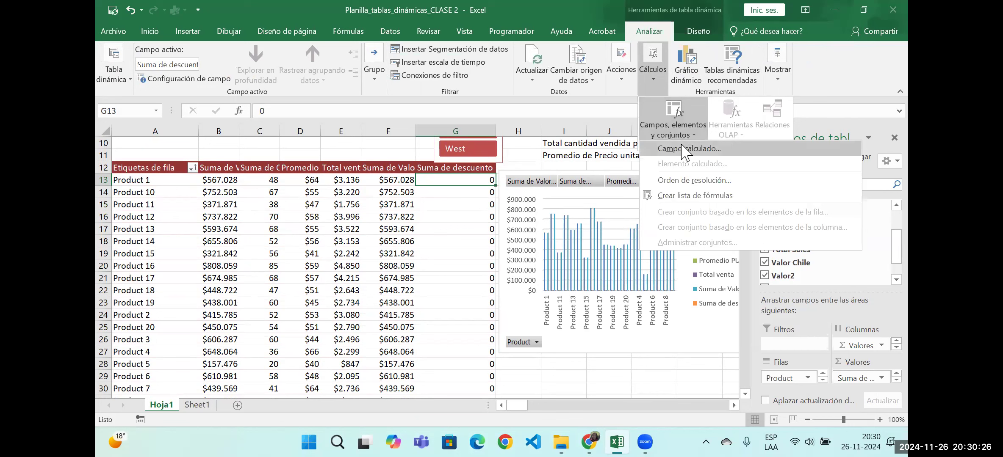
{"action": "left_click", "coordinate": [685, 151]}
{"action": "scroll", "coordinate": [470, 228], "scroll_direction": "down", "scroll_amount": 3}
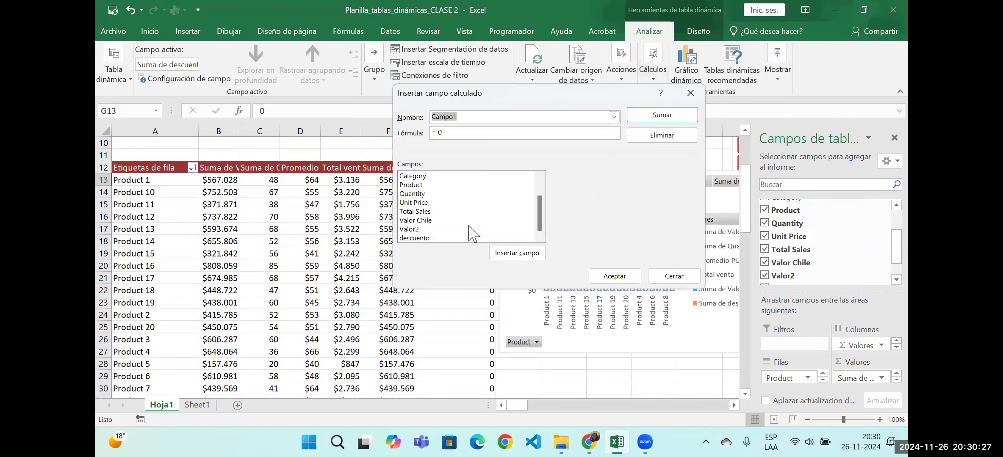
{"action": "left_click", "coordinate": [426, 239]}
{"action": "double_click", "coordinate": [426, 238]}
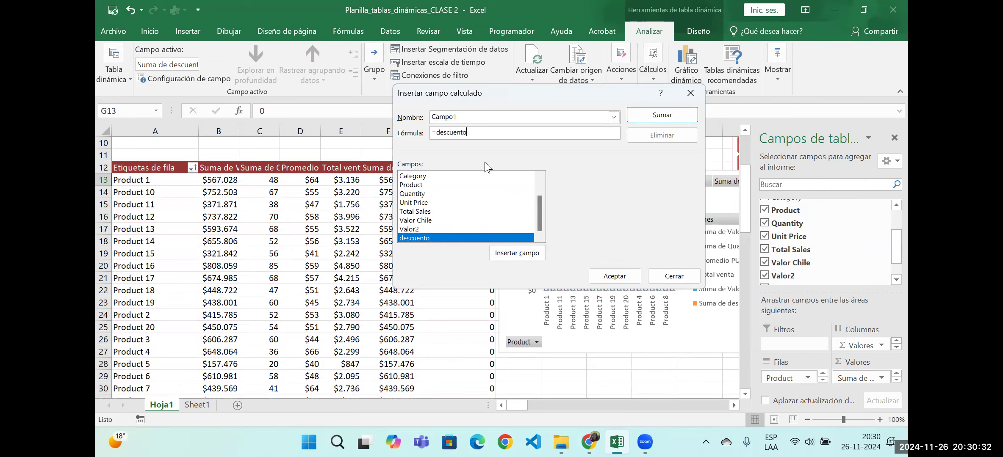
{"action": "key", "text": "BackSpace"}
{"action": "key", "text": "BackSpace"}
{"action": "key", "text": "BackSpace"}
{"action": "key", "text": "BackSpace"}
{"action": "key", "text": "BackSpace"}
{"action": "key", "text": "BackSpace"}
{"action": "key", "text": "BackSpace"}
{"action": "key", "text": "BackSpace"}
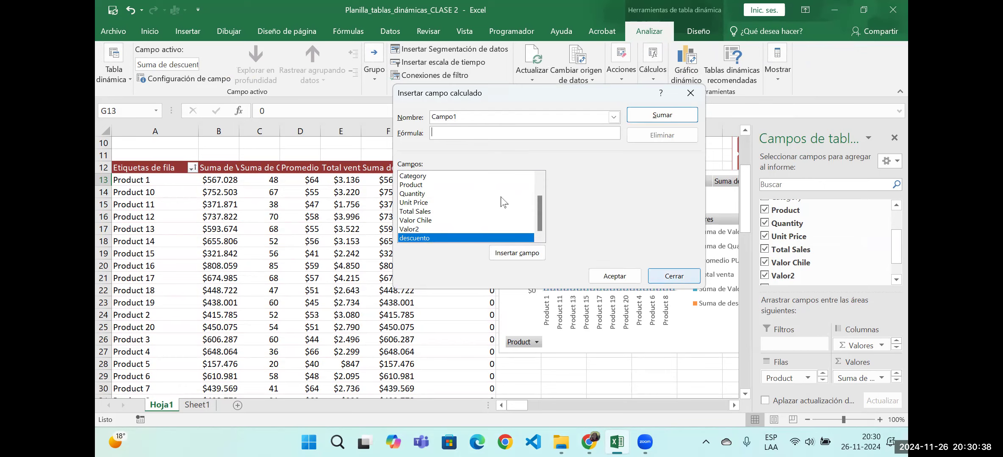
{"action": "left_click", "coordinate": [673, 277]}
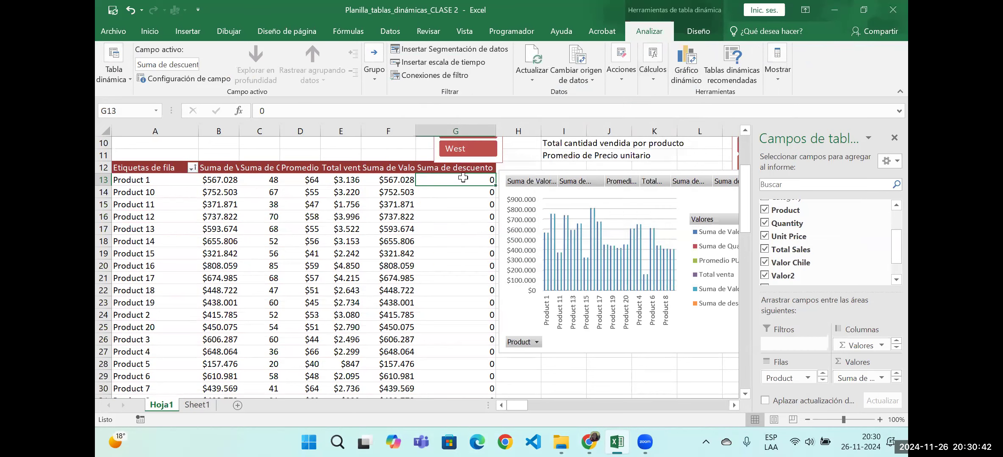
Step: Add calculated field Campo1 to the product pivot table using SI: 'Unit Price'*5% when Quantity<=47, otherwise another Unit Price-based value
{"action": "left_click", "coordinate": [656, 85]}
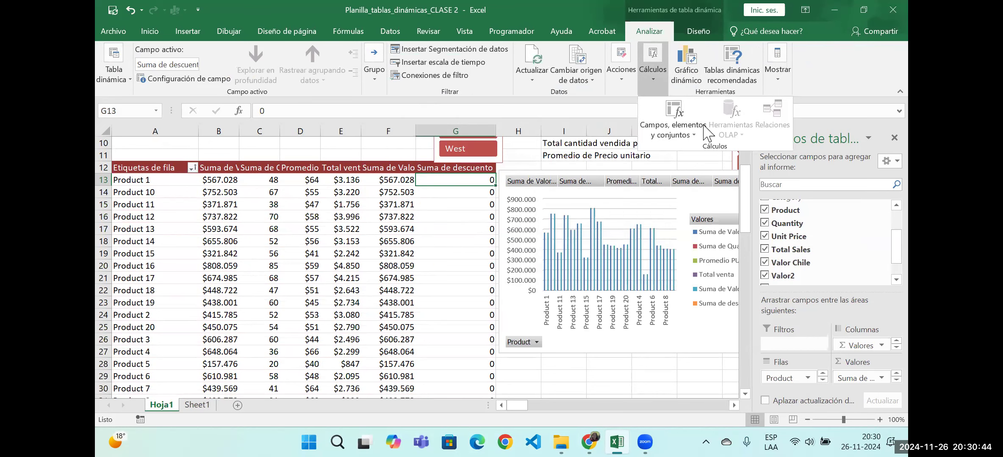
{"action": "left_click", "coordinate": [697, 134]}
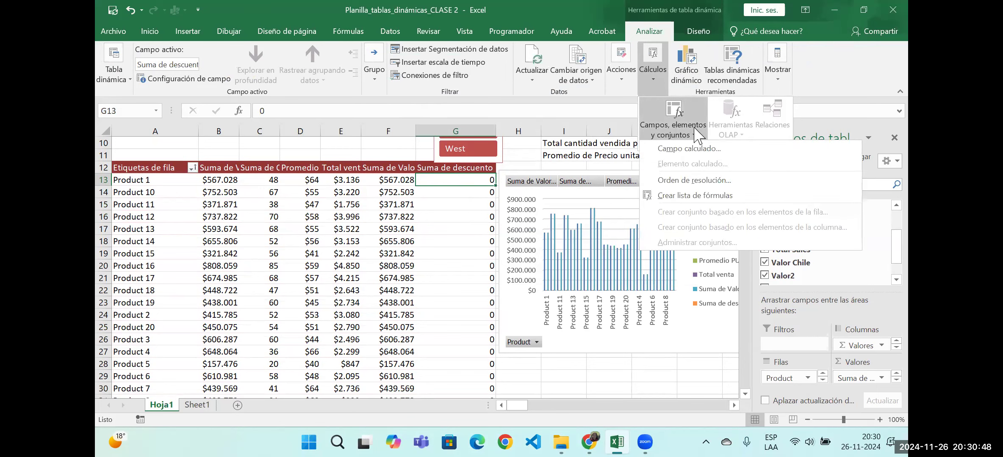
{"action": "left_click", "coordinate": [690, 149]}
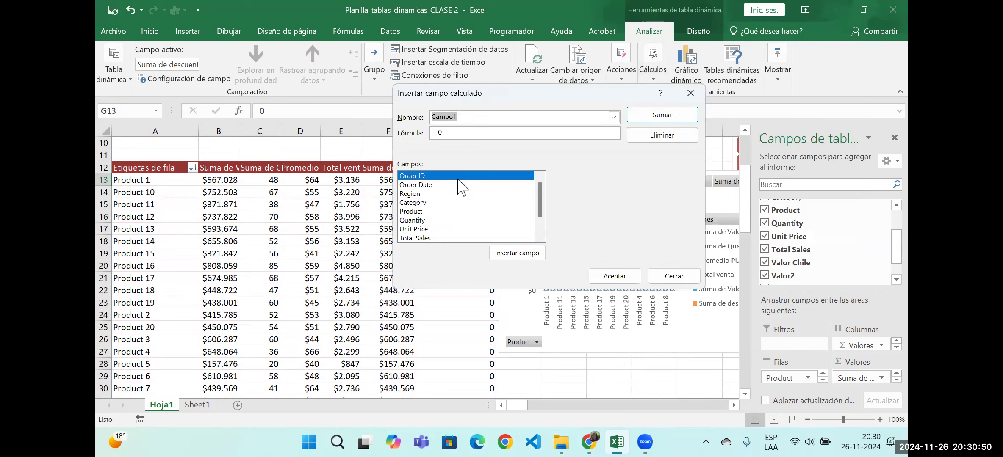
{"action": "left_click", "coordinate": [466, 135]}
{"action": "key", "text": "BackSpace"}
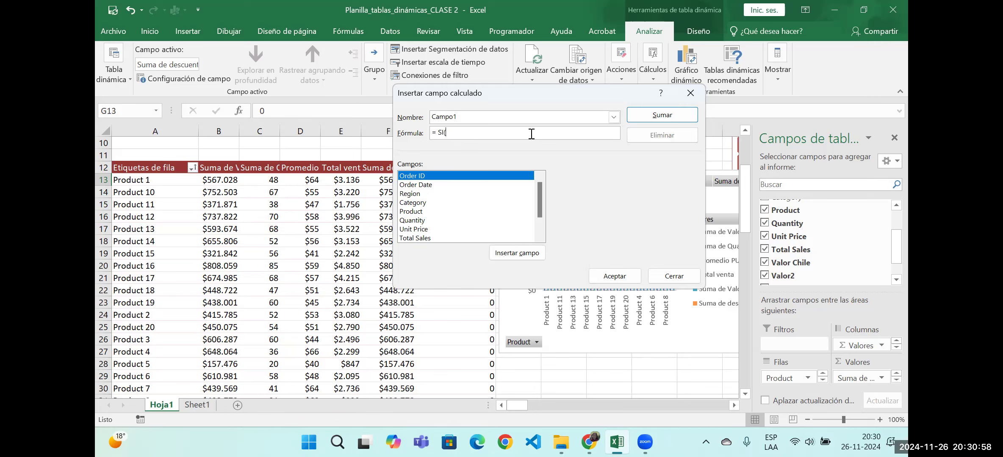
{"action": "left_click", "coordinate": [431, 221]}
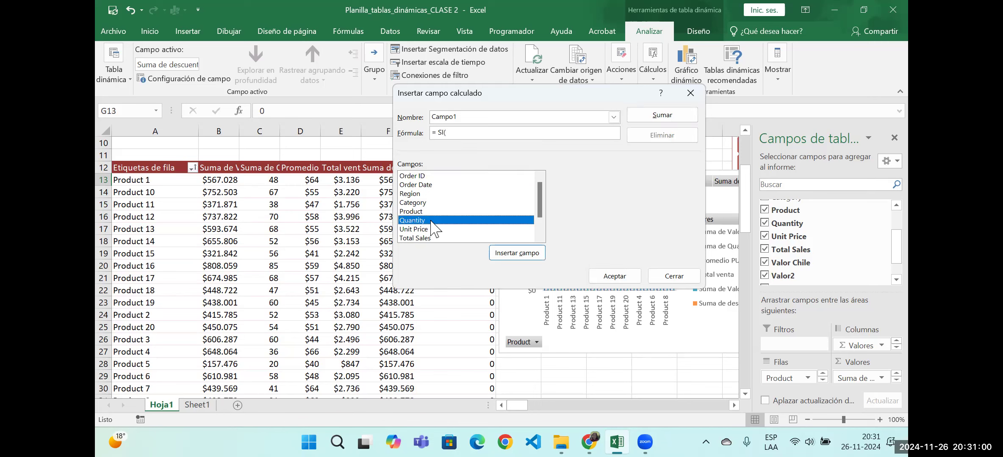
{"action": "left_click", "coordinate": [517, 253]}
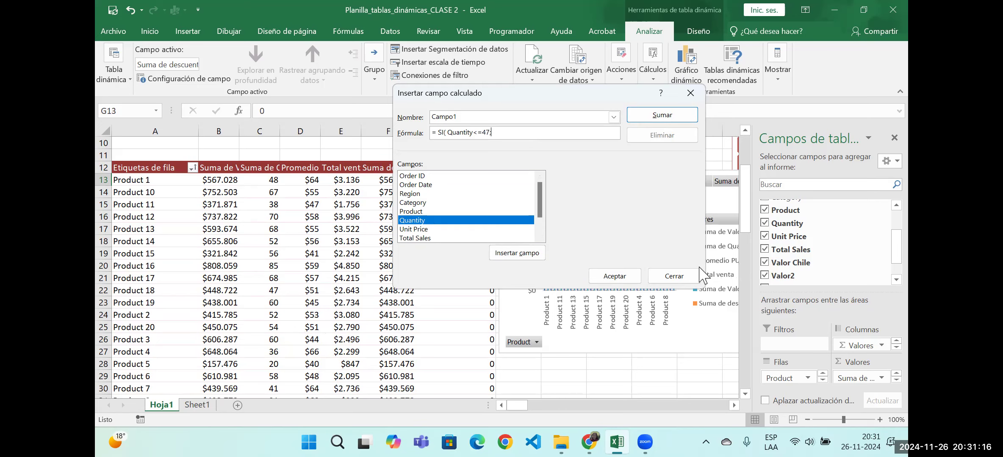
{"action": "left_click", "coordinate": [424, 229]}
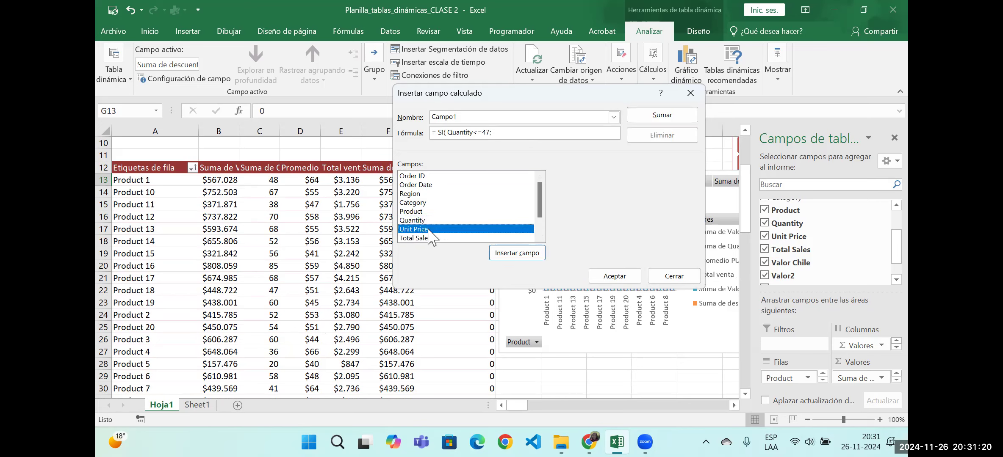
{"action": "left_click", "coordinate": [516, 252]}
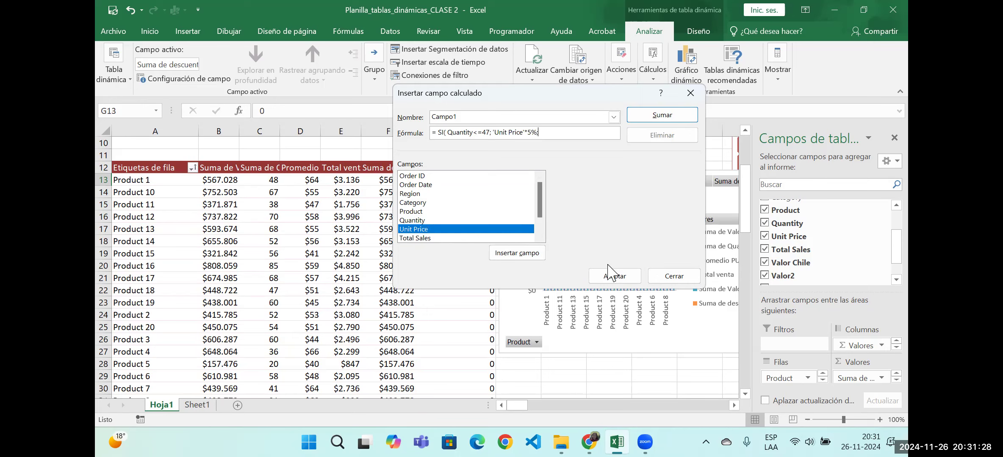
{"action": "double_click", "coordinate": [428, 229]}
{"action": "left_click", "coordinate": [610, 278]}
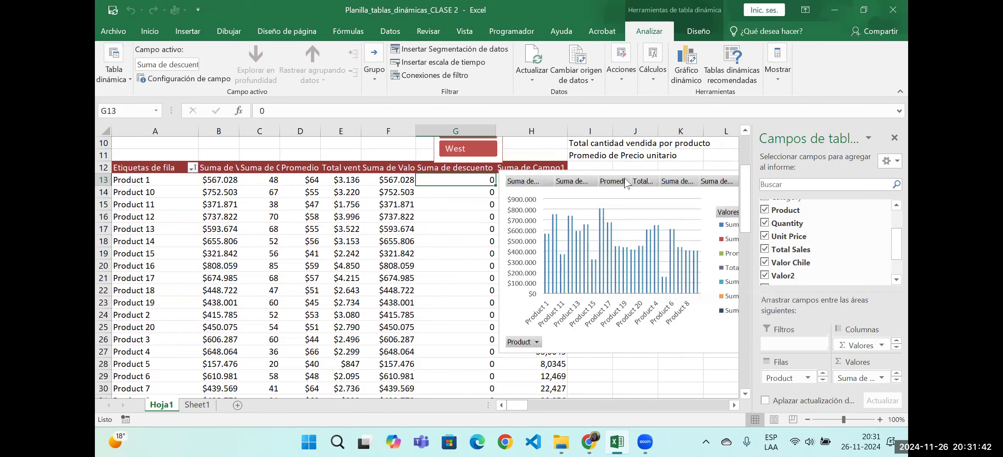
Step: Move the pivot chart clear of the Suma de Campo1 column and check the first products' values in it
{"action": "left_click_drag", "start_coordinate": [630, 210], "coordinate": [571, 191]}
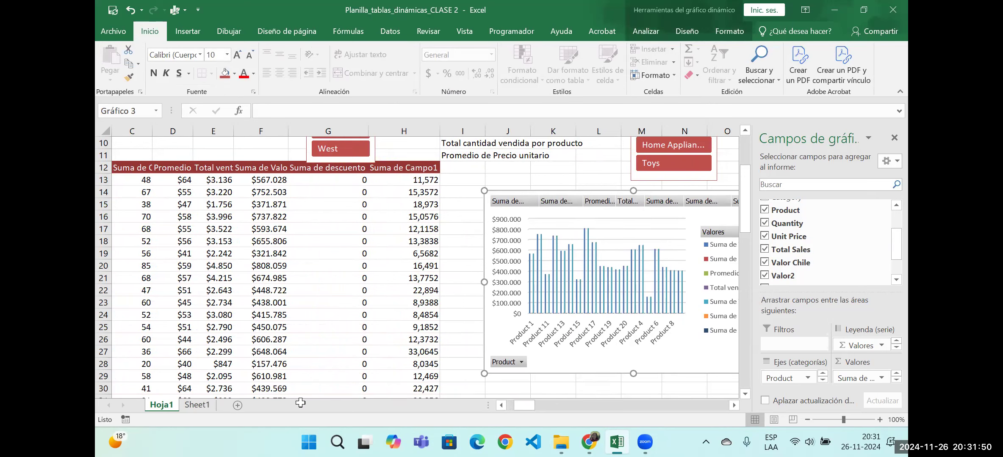
{"action": "left_click", "coordinate": [425, 191]}
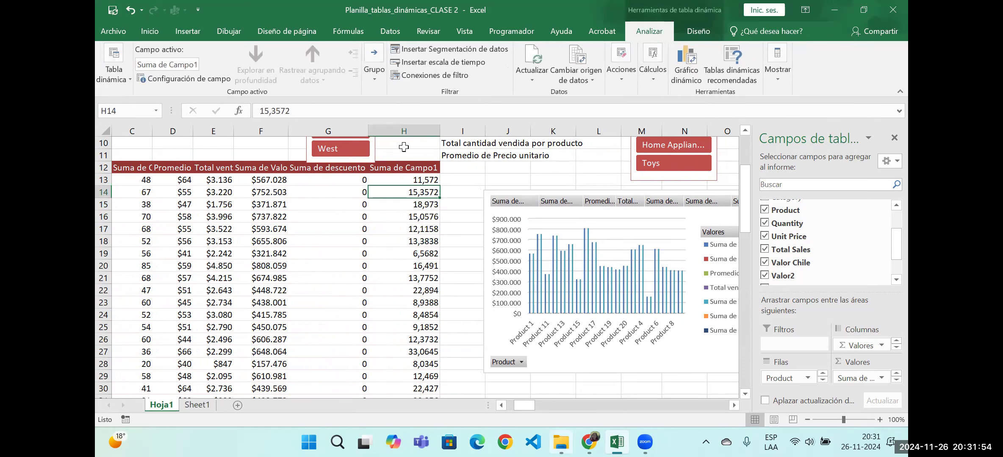
{"action": "left_click", "coordinate": [408, 180]}
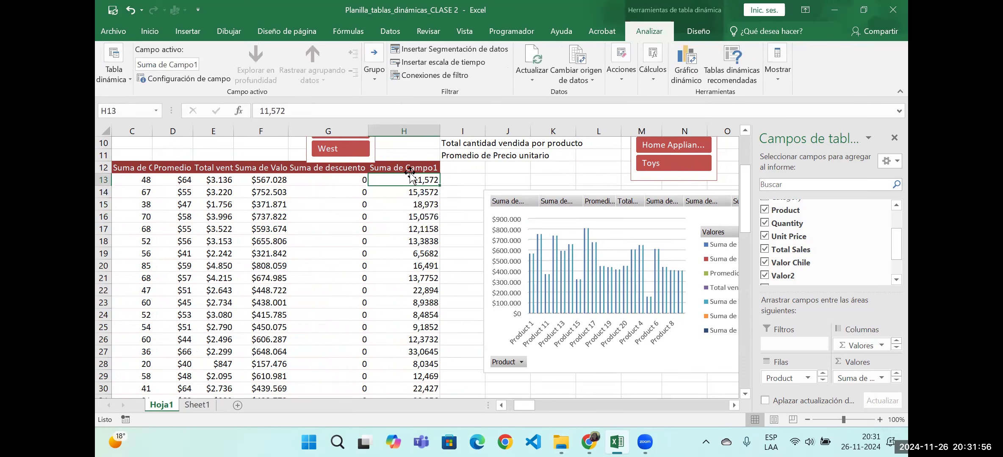
Step: Remove the descuento field from the product pivot table
{"action": "left_click", "coordinate": [318, 191]}
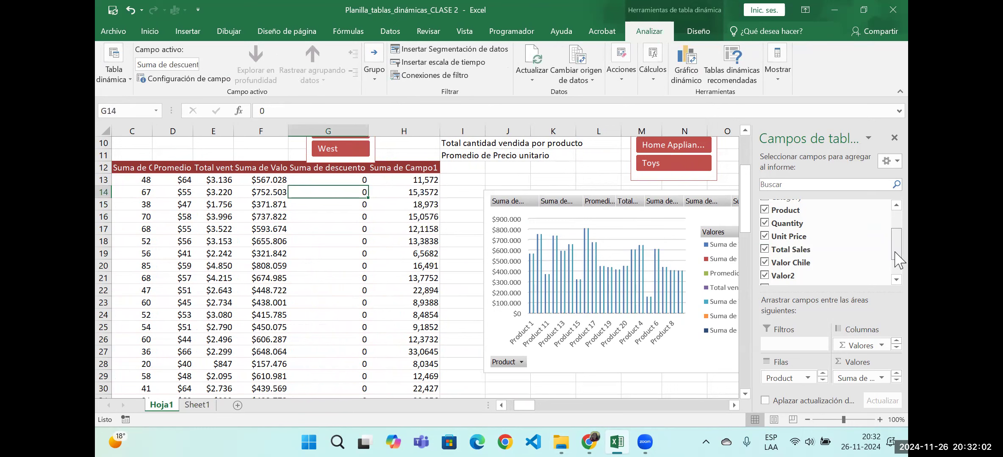
{"action": "scroll", "coordinate": [896, 250], "scroll_direction": "down", "scroll_amount": 1}
{"action": "left_click", "coordinate": [767, 250]}
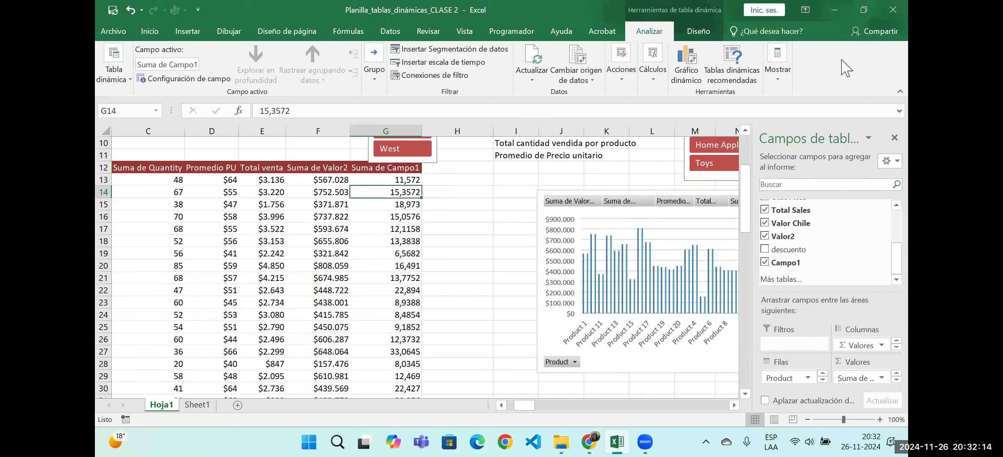
{"action": "left_click", "coordinate": [649, 80]}
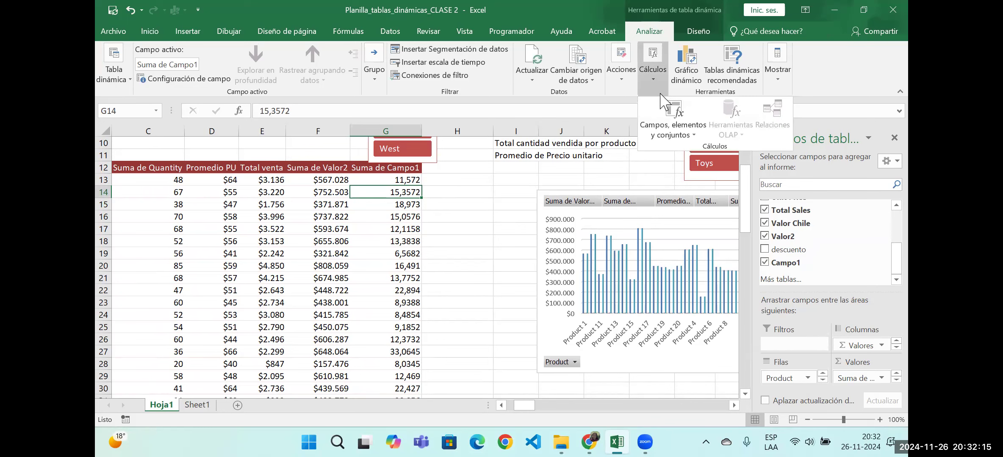
{"action": "left_click", "coordinate": [671, 135]}
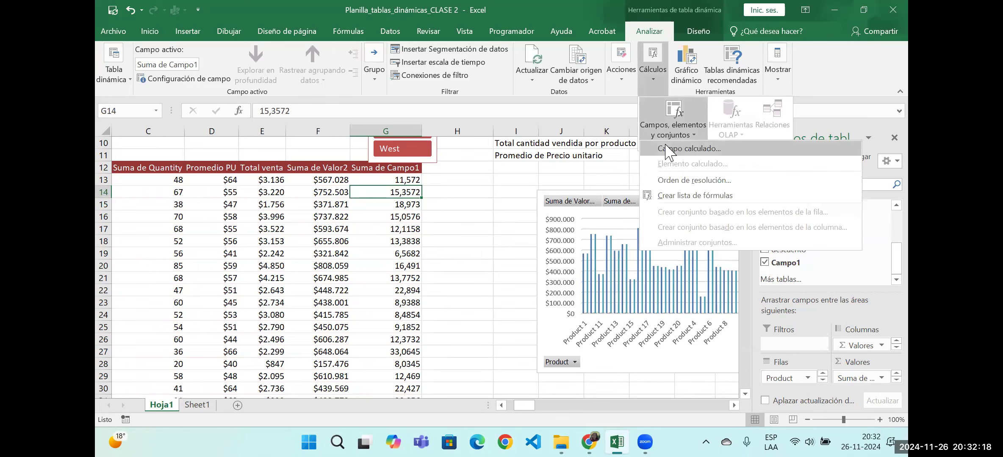
{"action": "left_click", "coordinate": [673, 152]}
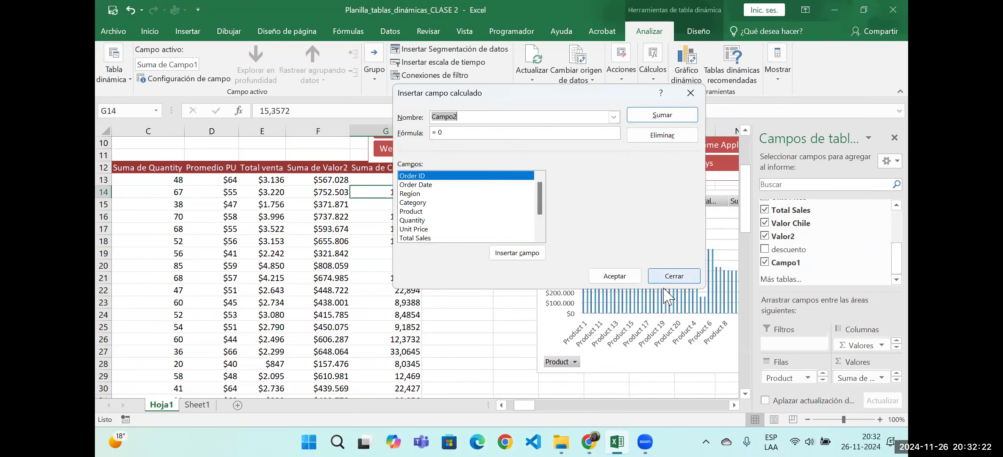
{"action": "left_click", "coordinate": [674, 276]}
Step: Try to use the pivot table quantities Hoja1!C13:C30 as the logical test of the SI formula in cell I2 of Sheet1
{"action": "left_click", "coordinate": [199, 405]}
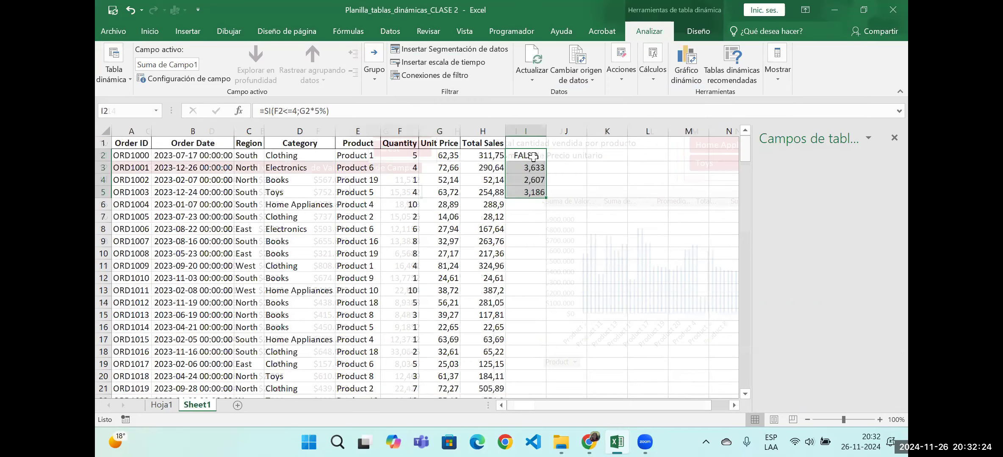
{"action": "left_click", "coordinate": [239, 112]}
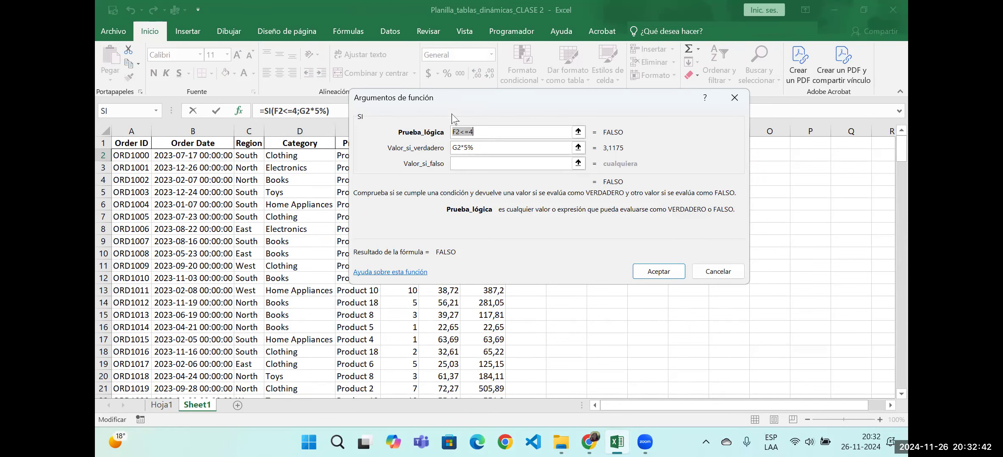
{"action": "left_click", "coordinate": [172, 406]}
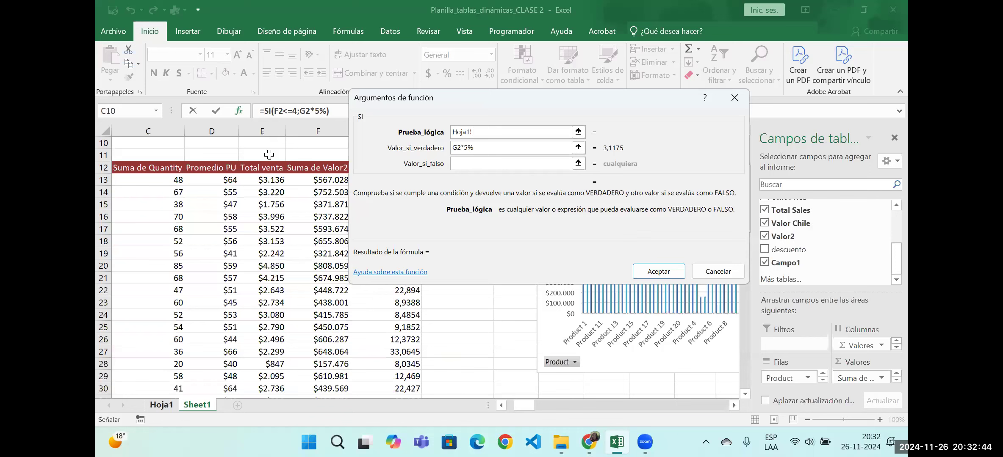
{"action": "left_click_drag", "start_coordinate": [178, 180], "coordinate": [147, 389]}
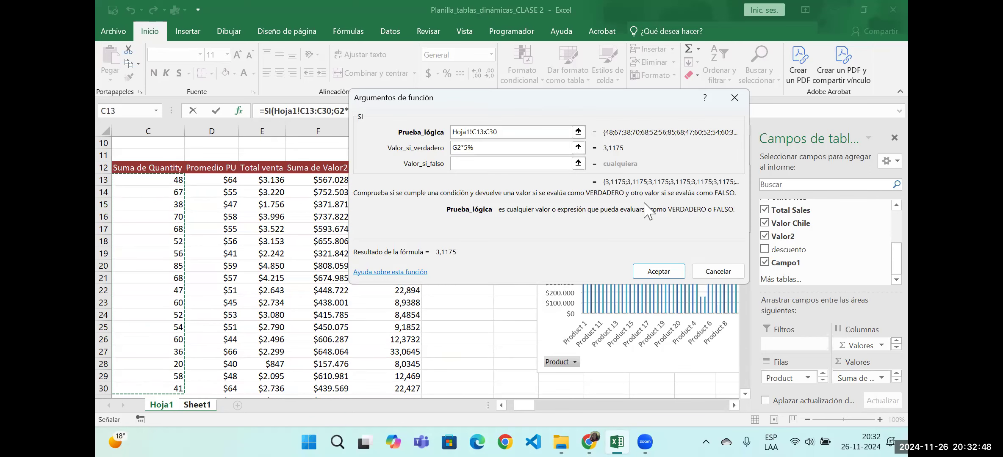
{"action": "key", "text": "Escape"}
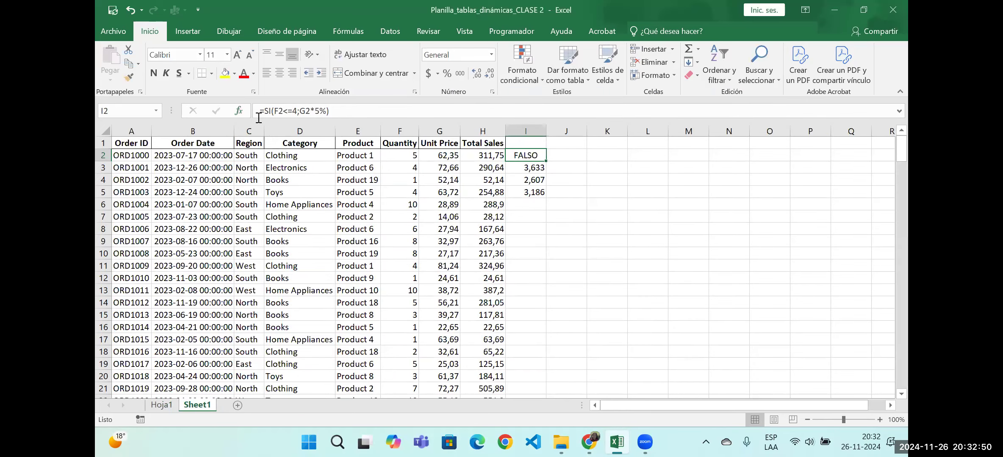
Step: Complete the SI formula in cell I2 of Sheet1 by setting its Valor_si_falso argument to G2*2%
{"action": "left_click", "coordinate": [239, 111]}
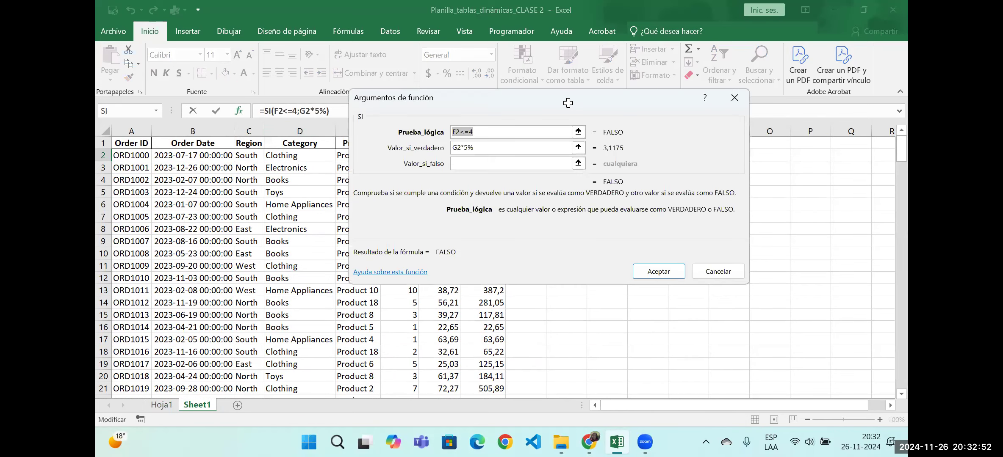
{"action": "left_click_drag", "start_coordinate": [568, 103], "coordinate": [600, 178]}
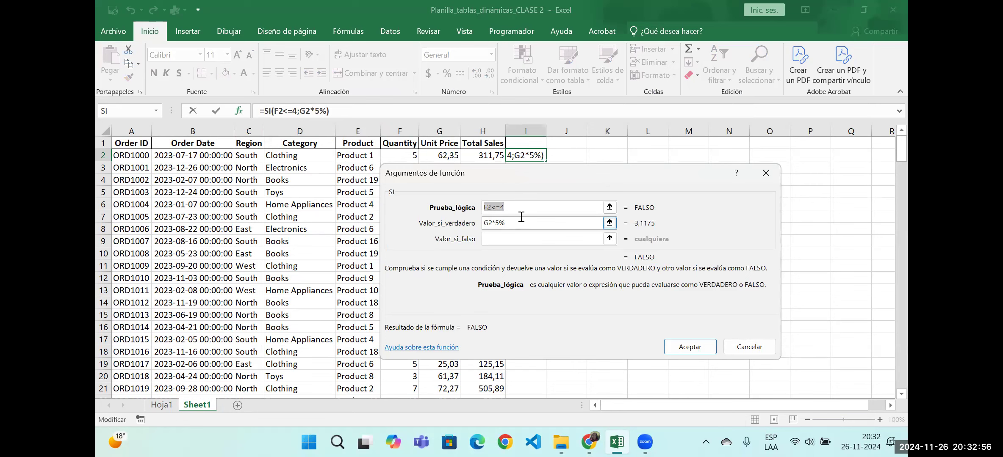
{"action": "left_click", "coordinate": [484, 225]}
{"action": "left_click", "coordinate": [496, 242]}
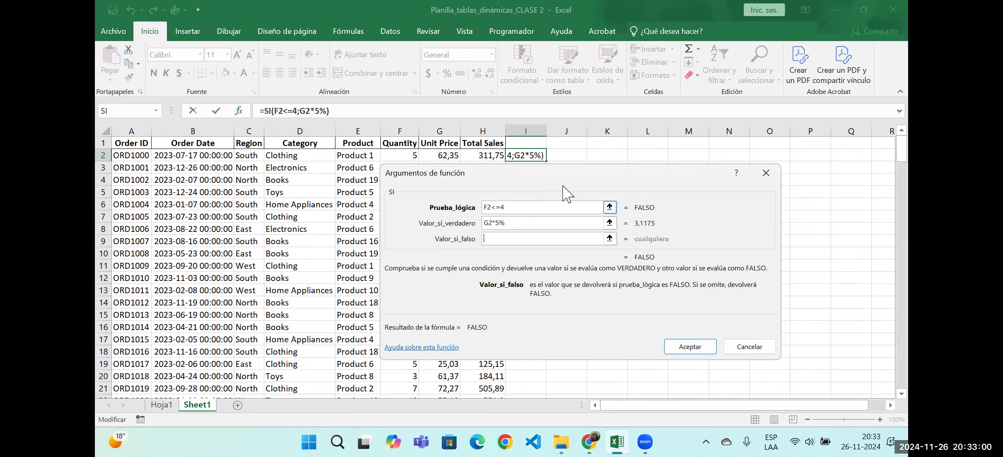
{"action": "left_click", "coordinate": [439, 157]}
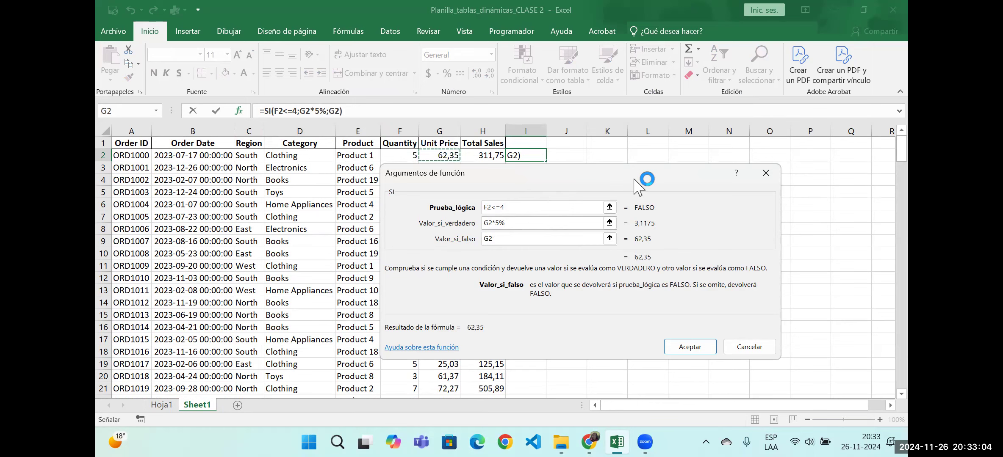
{"action": "type", "text": "*2"}
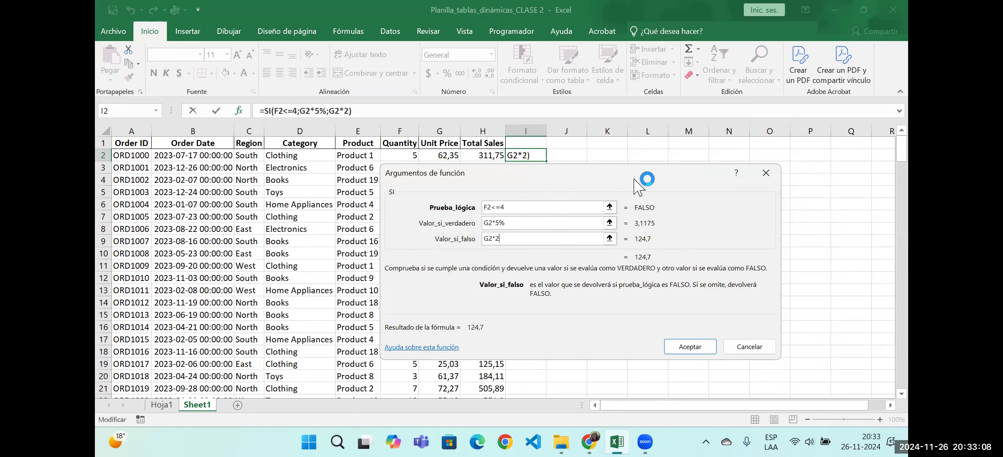
{"action": "type", "text": "%"}
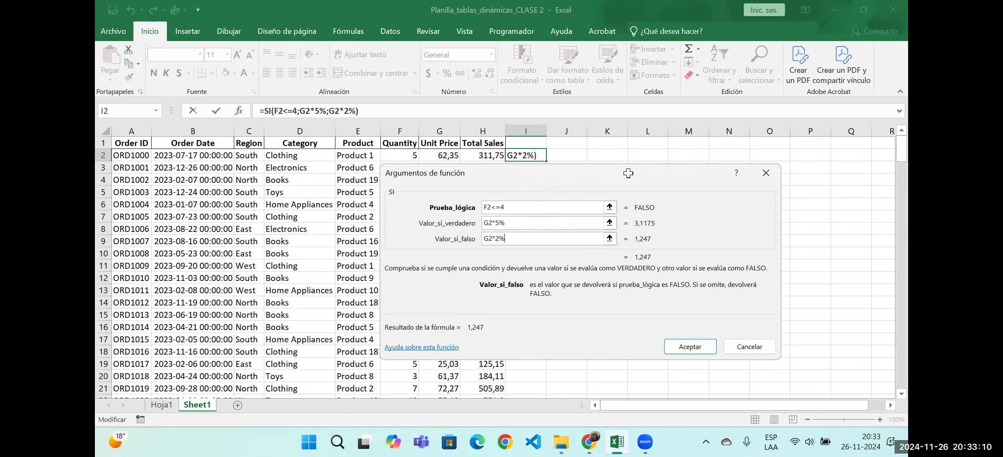
{"action": "left_click", "coordinate": [685, 348]}
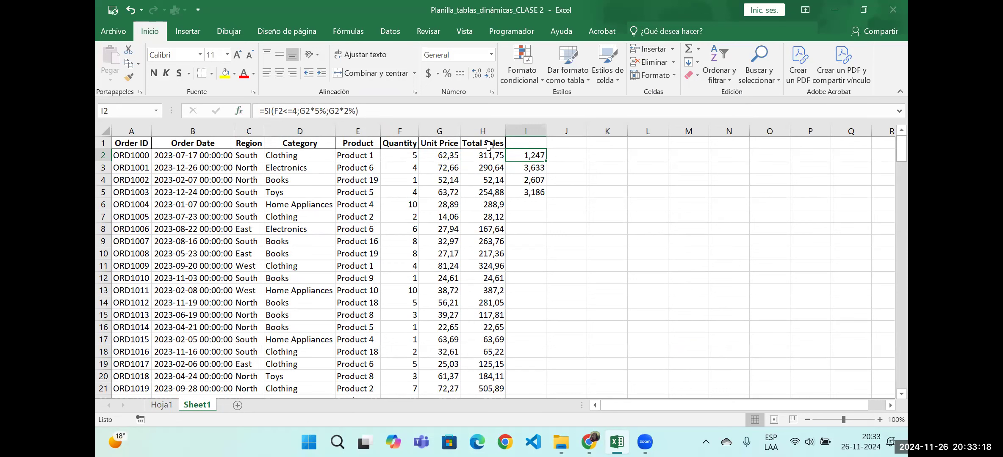
Step: Examine each part of the SI formula in I2: the function name, logical test, value if true and value if false
{"action": "left_click_drag", "start_coordinate": [260, 110], "coordinate": [607, 111]}
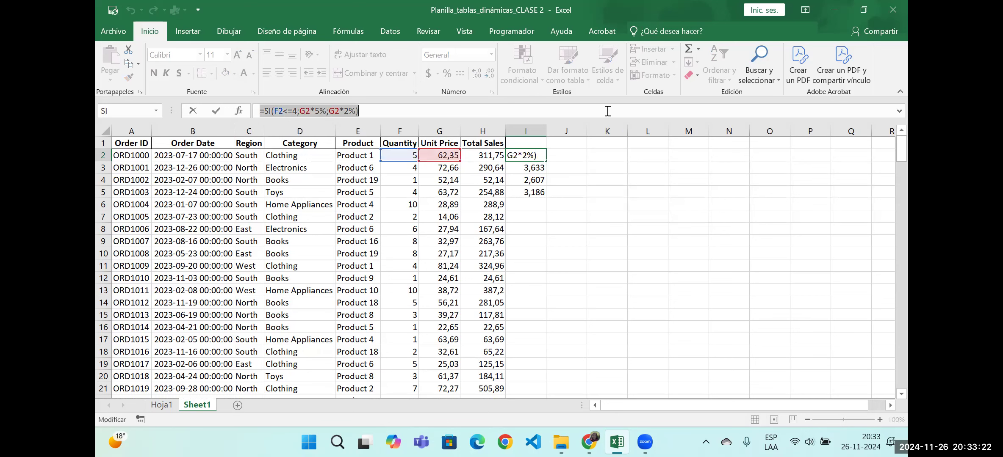
{"action": "left_click", "coordinate": [264, 110]}
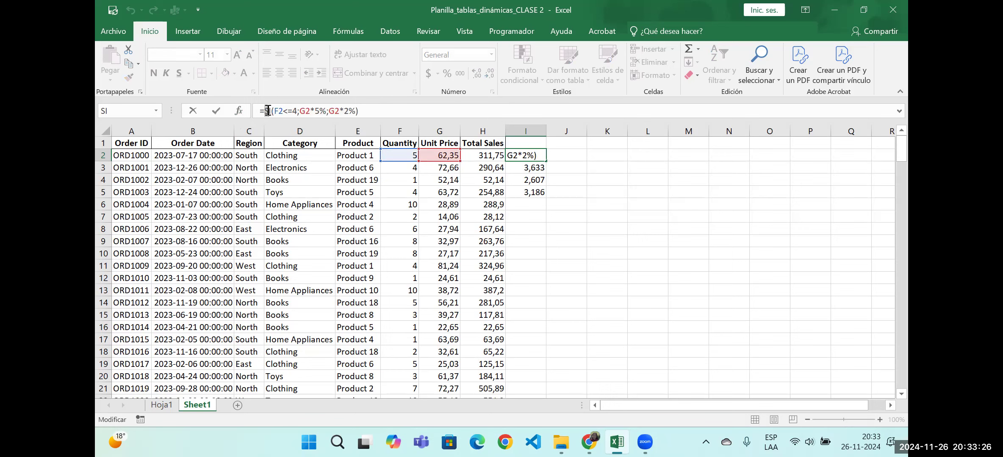
{"action": "left_click", "coordinate": [269, 111]}
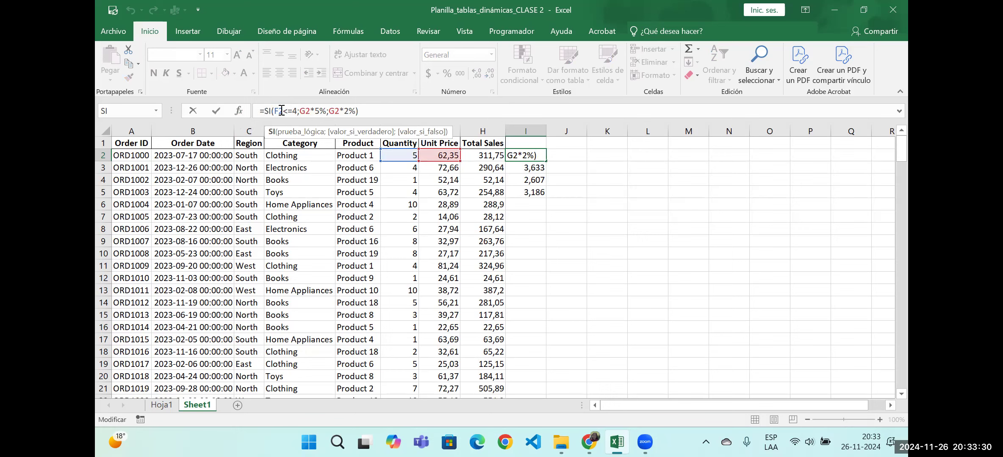
{"action": "double_click", "coordinate": [278, 110]}
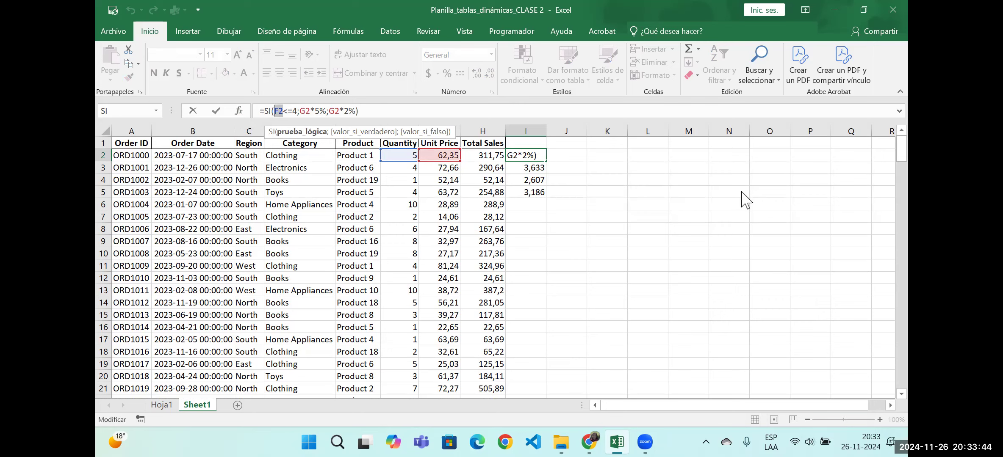
{"action": "left_click_drag", "start_coordinate": [291, 111], "coordinate": [309, 112]}
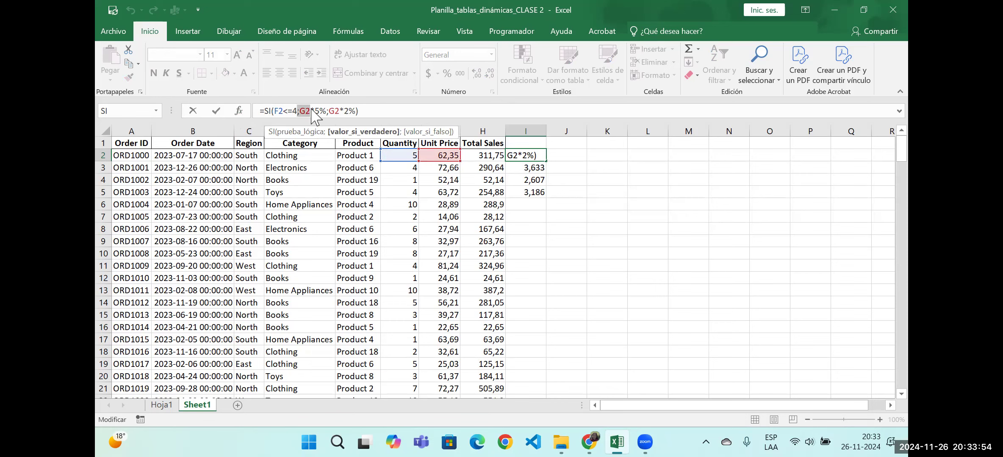
{"action": "left_click_drag", "start_coordinate": [340, 112], "coordinate": [330, 111]}
{"action": "left_click", "coordinate": [329, 111]}
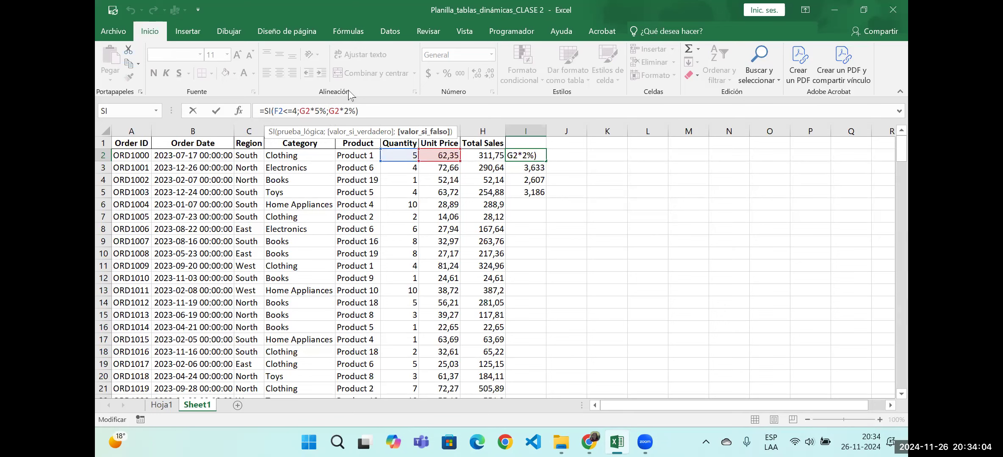
{"action": "left_click", "coordinate": [162, 405]}
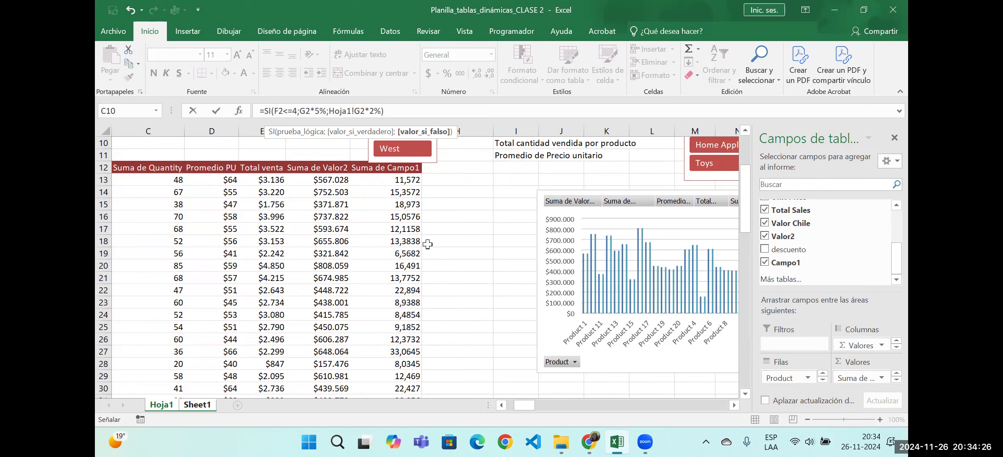
{"action": "left_click", "coordinate": [471, 246]}
{"action": "key", "text": "Escape"}
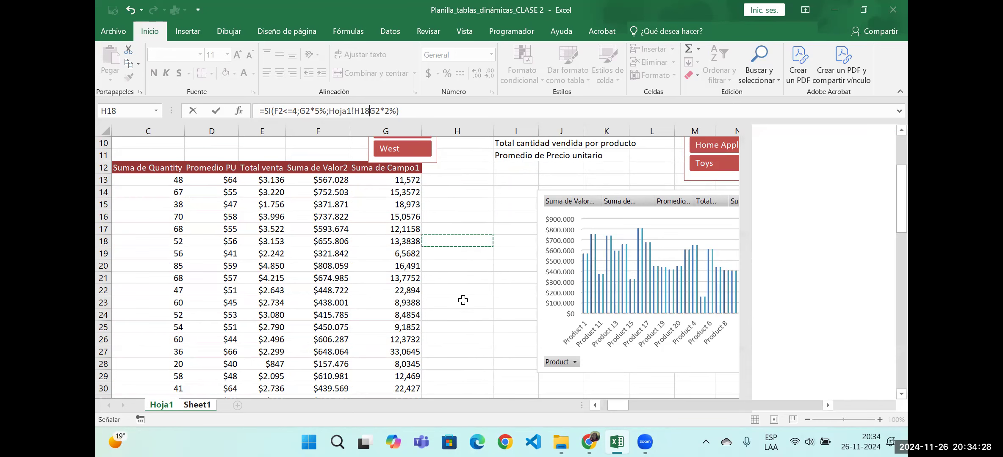
{"action": "left_click", "coordinate": [572, 305]}
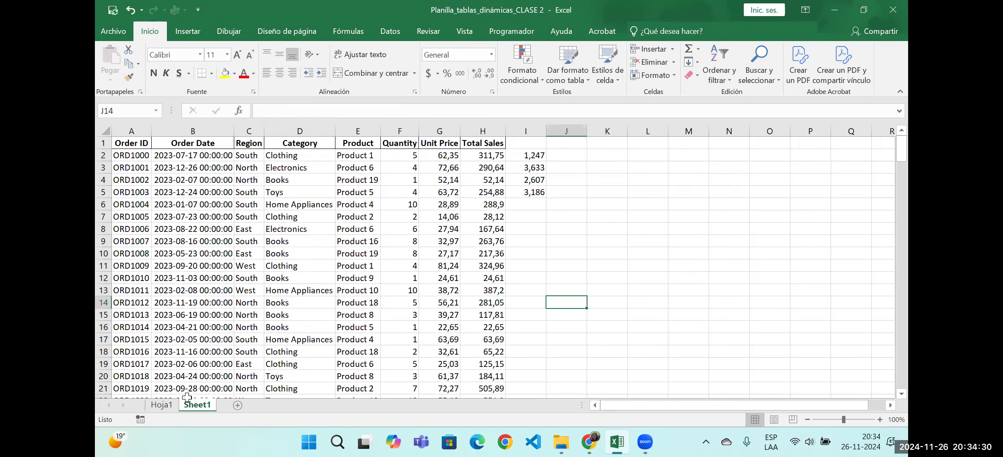
Step: Review the Suma de Campo1 values for all products in the Hoja1 pivot table against the Promedio PU of Product 1
{"action": "left_click", "coordinate": [161, 405]}
{"action": "left_click", "coordinate": [388, 253]}
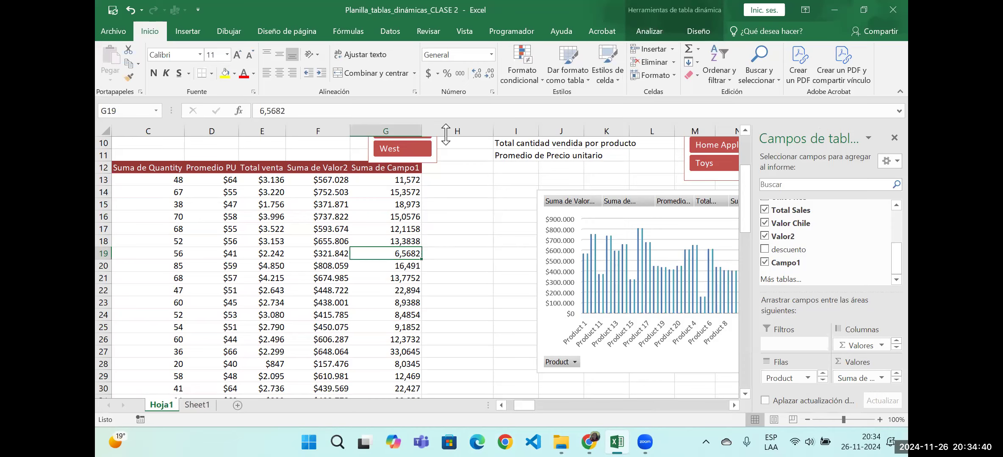
{"action": "left_click_drag", "start_coordinate": [386, 180], "coordinate": [399, 363]}
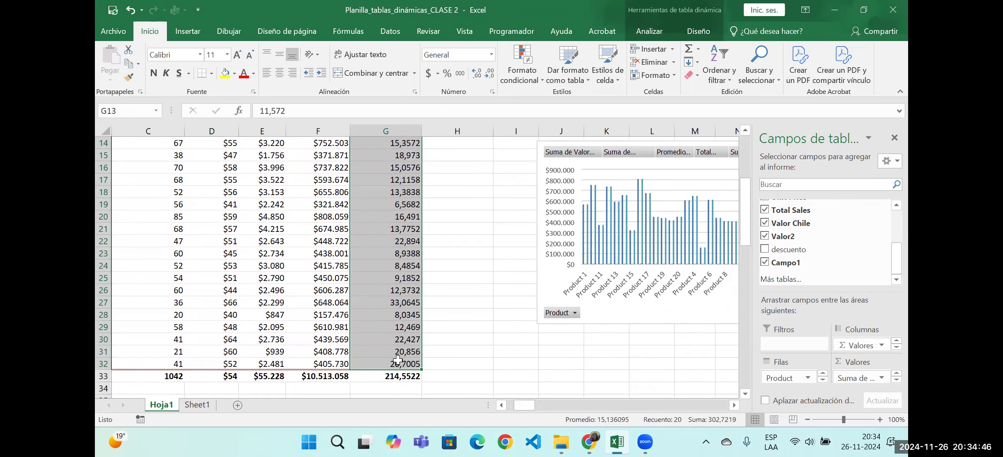
{"action": "scroll", "coordinate": [397, 312], "scroll_direction": "up", "scroll_amount": 2}
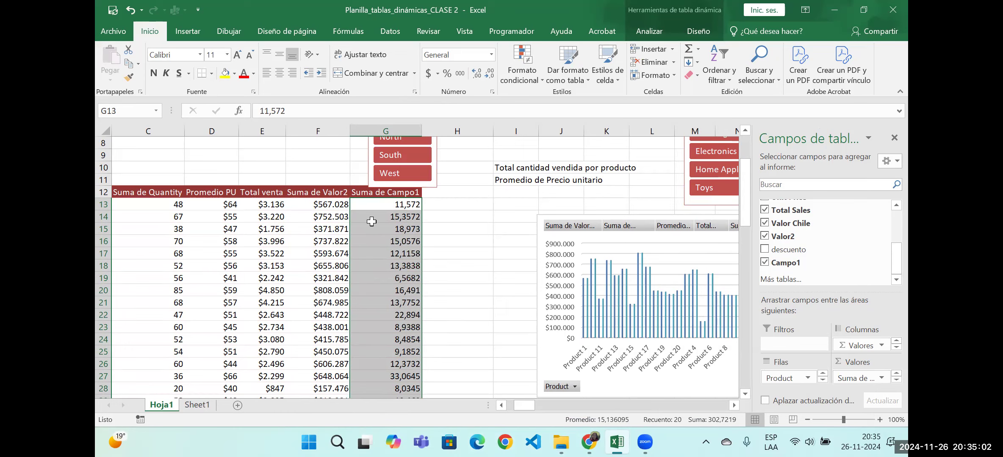
{"action": "left_click", "coordinate": [202, 205]}
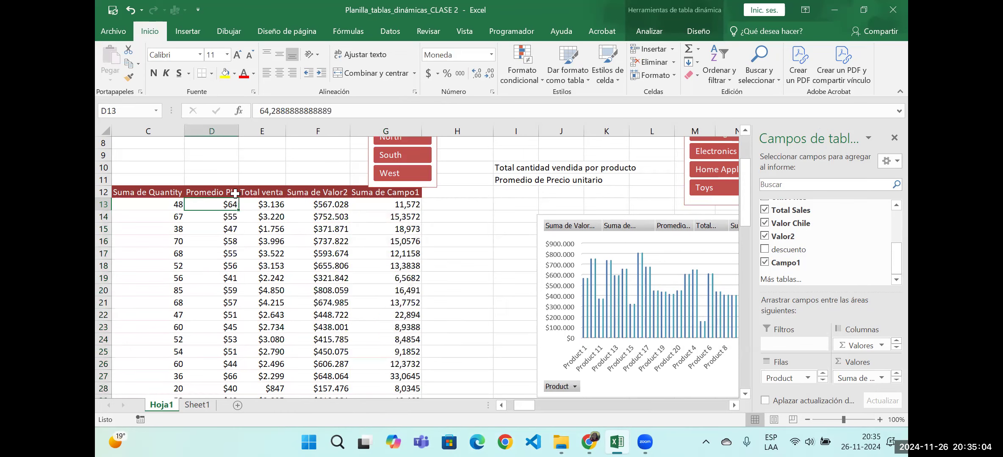
{"action": "left_click", "coordinate": [402, 201]}
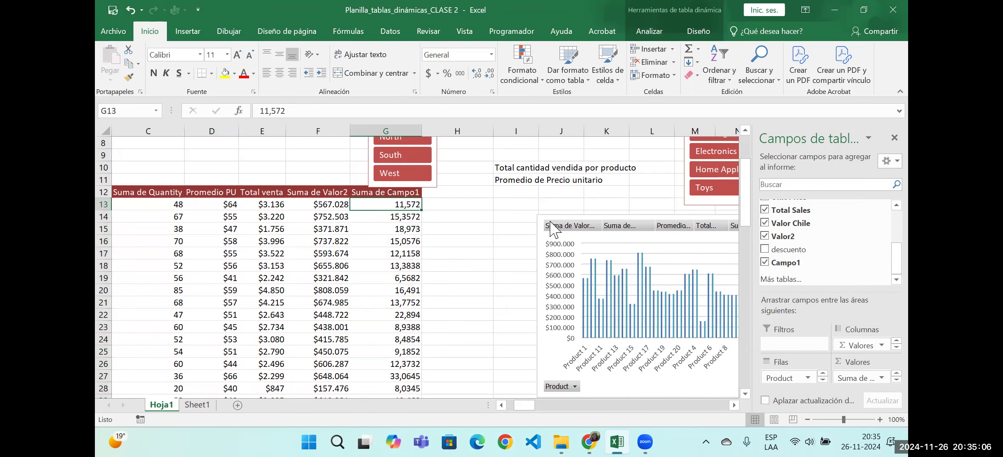
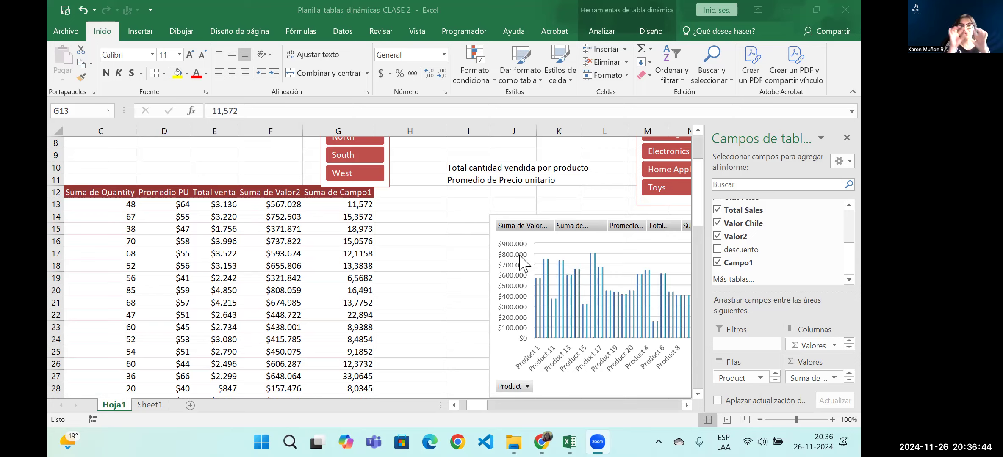
Step: Compare the column headers of the source data in Sheet1 with the product pivot table in Hoja1
{"action": "left_click", "coordinate": [161, 403]}
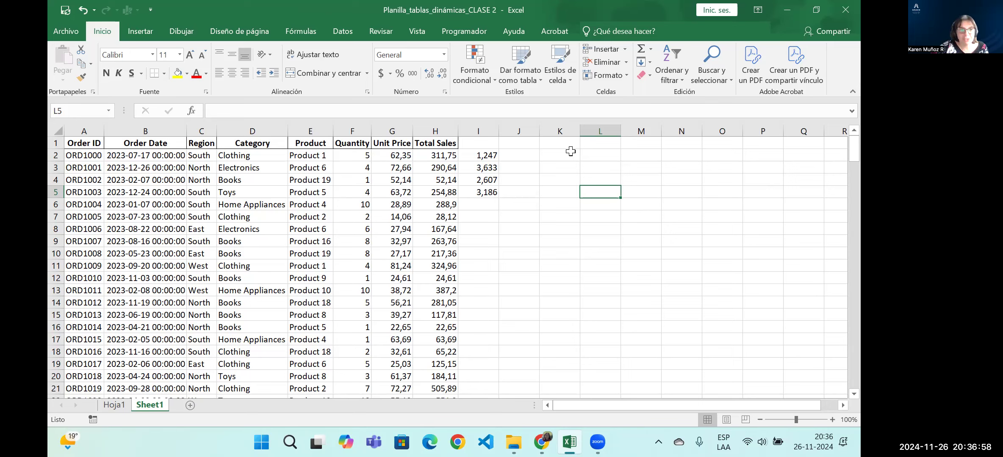
{"action": "left_click_drag", "start_coordinate": [85, 143], "coordinate": [322, 147]}
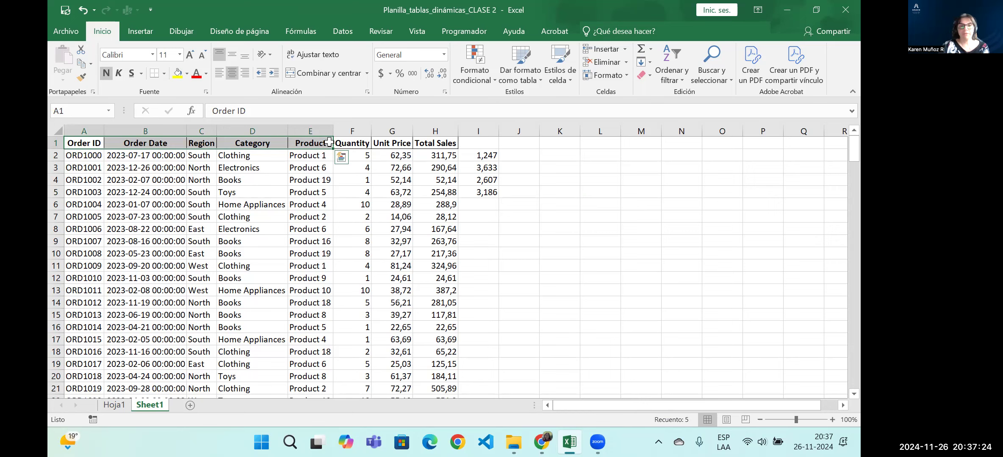
{"action": "left_click", "coordinate": [112, 407]}
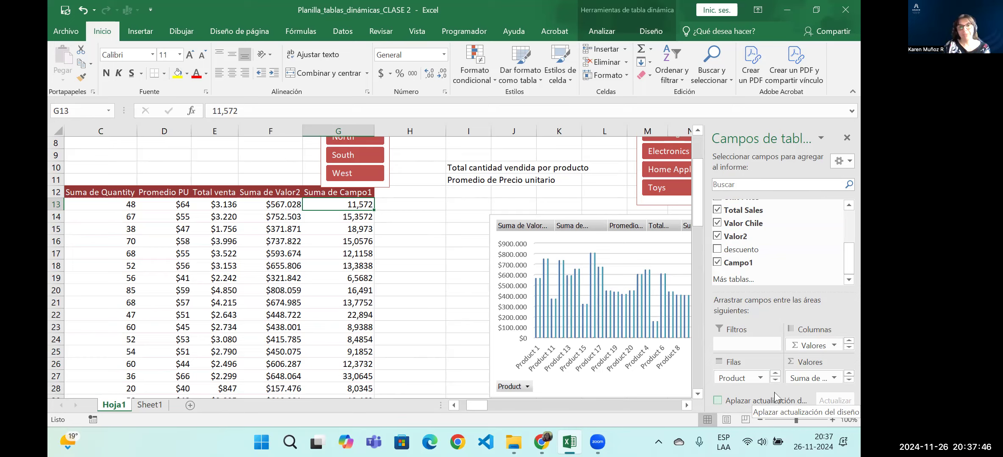
{"action": "scroll", "coordinate": [381, 360], "scroll_direction": "down", "scroll_amount": 1}
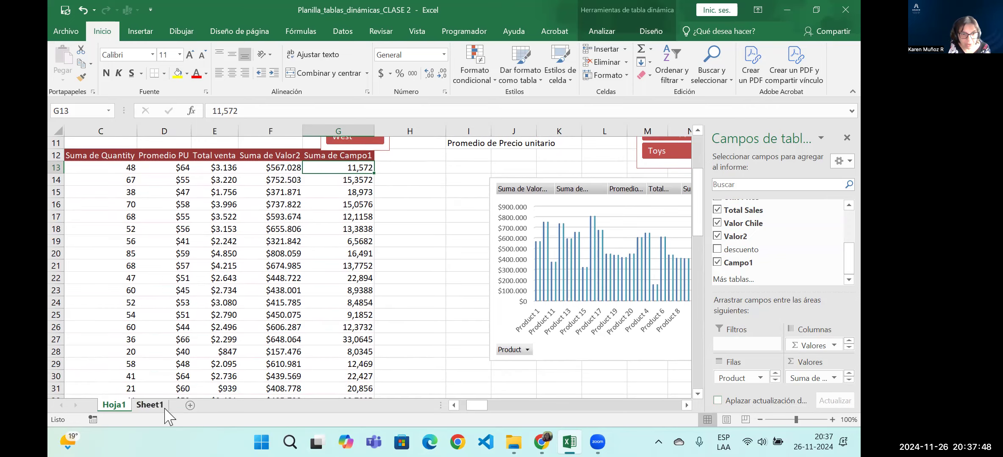
{"action": "left_click", "coordinate": [149, 405]}
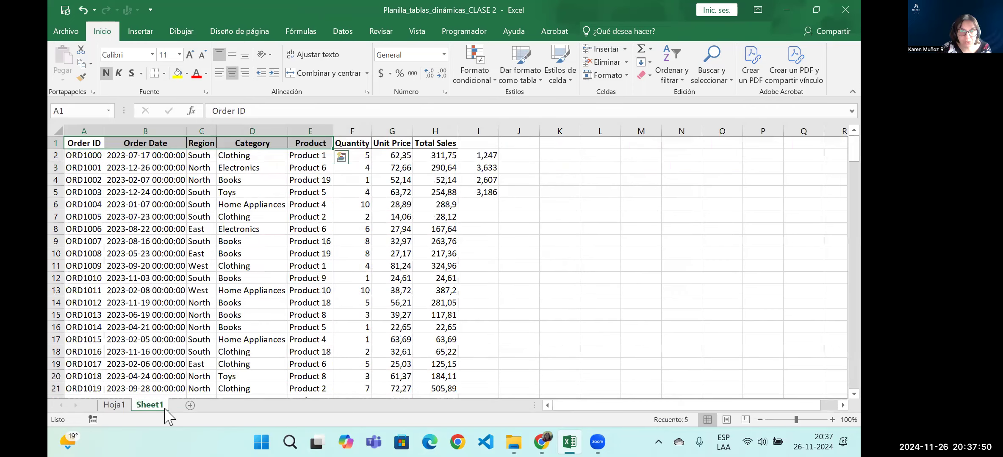
{"action": "left_click", "coordinate": [114, 405]}
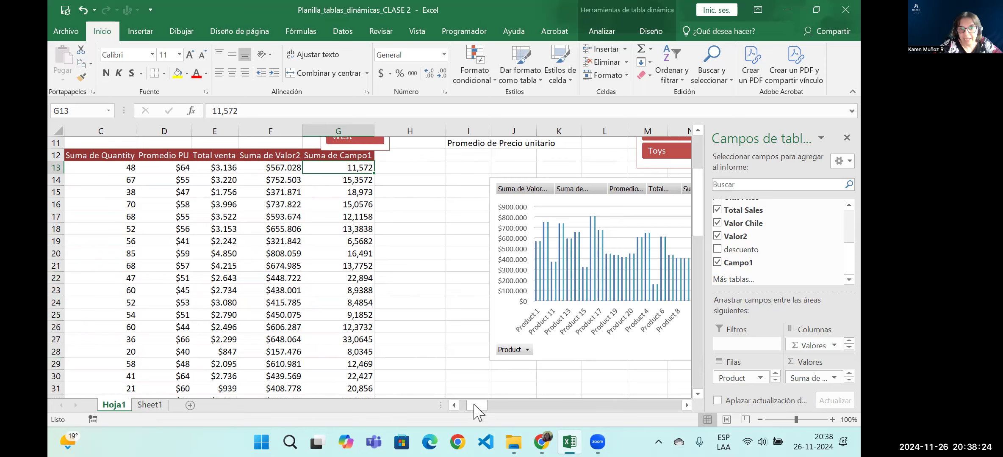
Step: Move the Region slicer beside the product pivot table, clear of the Suma de Campo1 column, and select the Category slicer
{"action": "left_click_drag", "start_coordinate": [483, 406], "coordinate": [474, 406]}
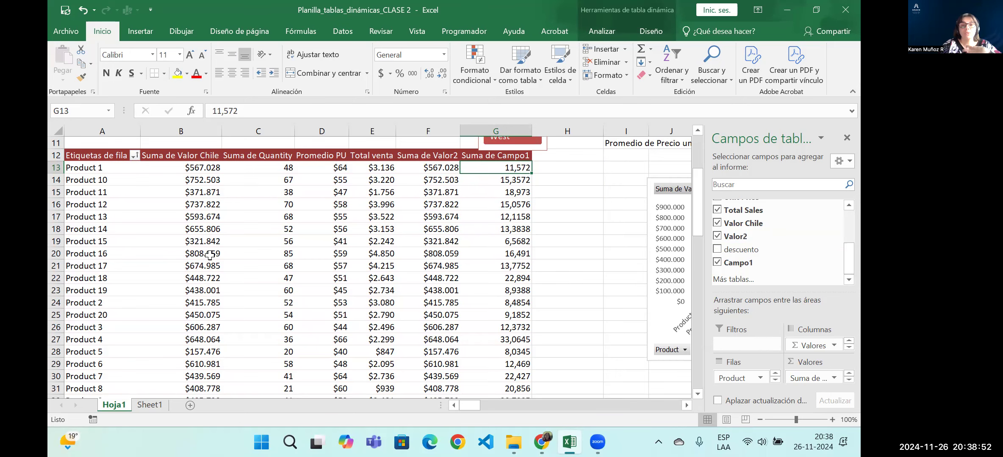
{"action": "scroll", "coordinate": [211, 256], "scroll_direction": "up", "scroll_amount": 3}
{"action": "scroll", "coordinate": [215, 256], "scroll_direction": "down", "scroll_amount": 1}
{"action": "scroll", "coordinate": [216, 257], "scroll_direction": "down", "scroll_amount": 1}
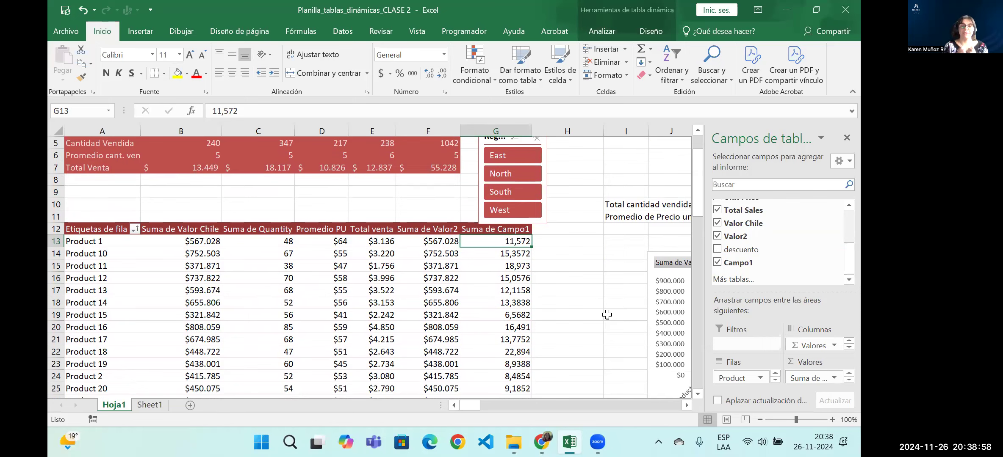
{"action": "scroll", "coordinate": [597, 294], "scroll_direction": "up", "scroll_amount": 1}
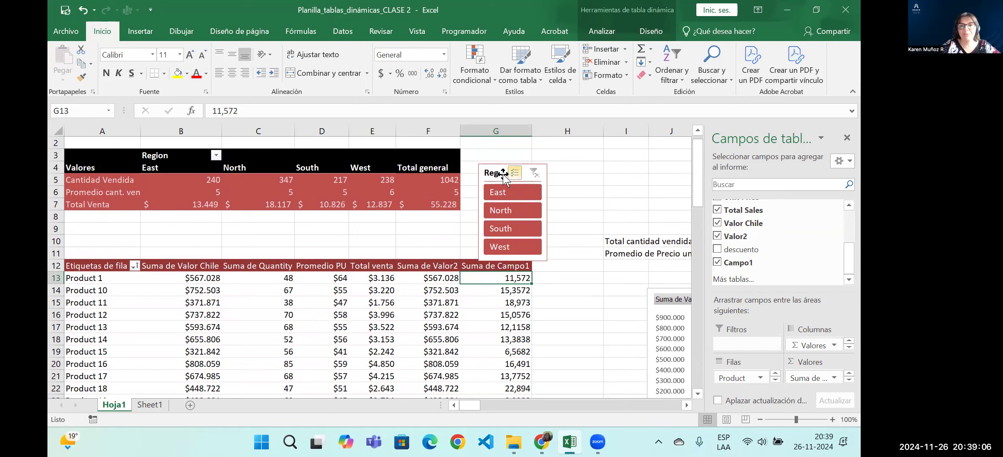
{"action": "left_click_drag", "start_coordinate": [492, 178], "coordinate": [552, 279]}
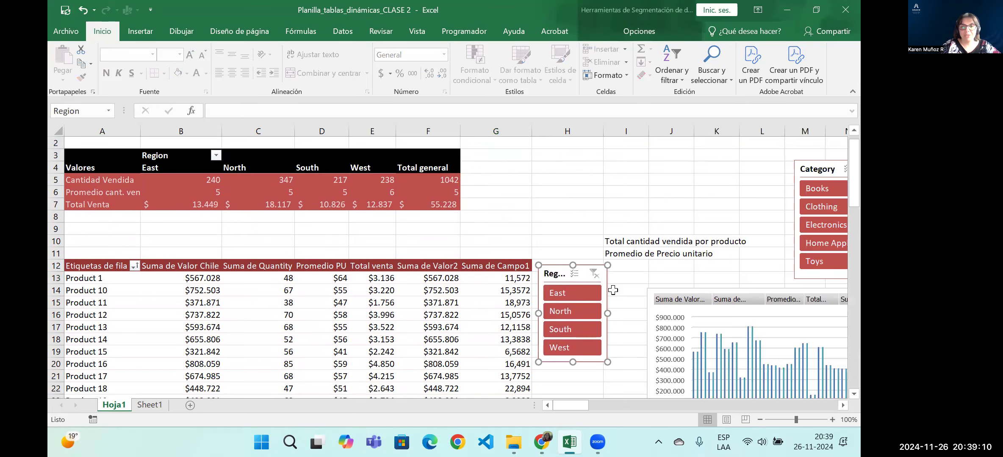
{"action": "left_click_drag", "start_coordinate": [826, 169], "coordinate": [534, 128]}
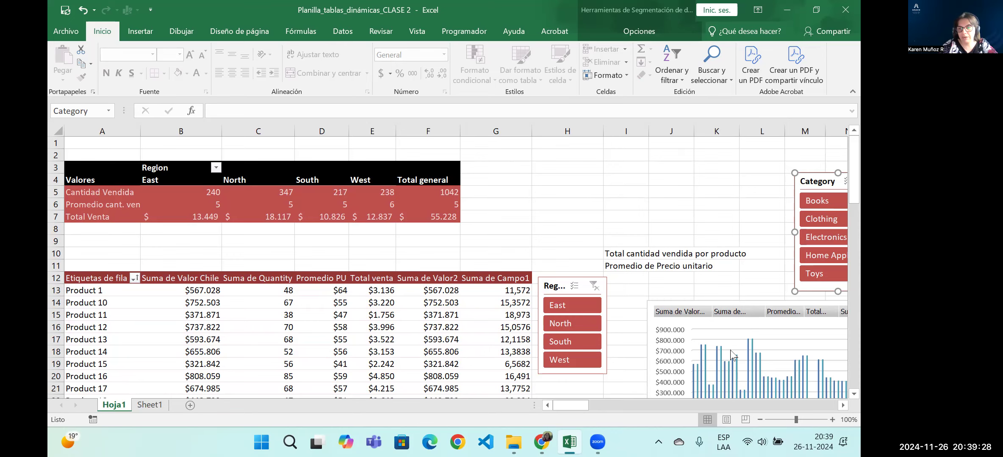
{"action": "left_click_drag", "start_coordinate": [855, 201], "coordinate": [854, 218]}
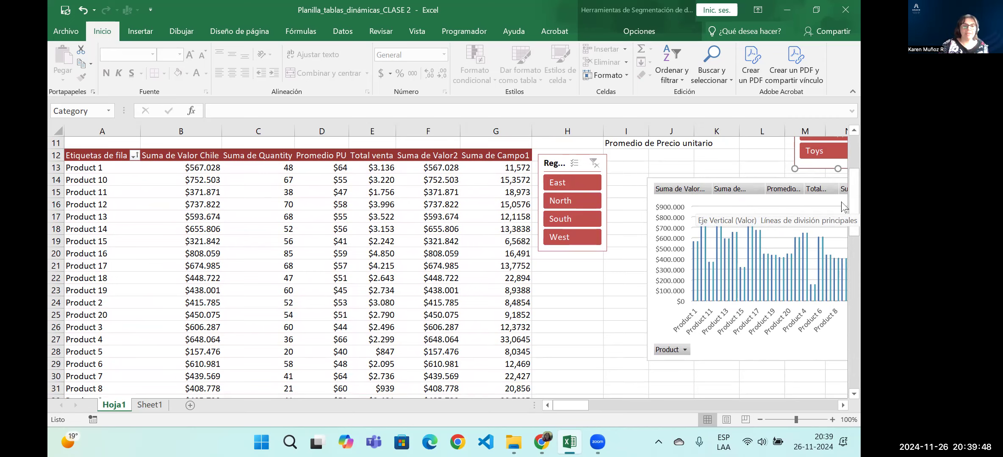
Step: Show the pivot chart insertion options for the source data in Sheet1, and return to the pivot table in Hoja1
{"action": "left_click", "coordinate": [163, 408]}
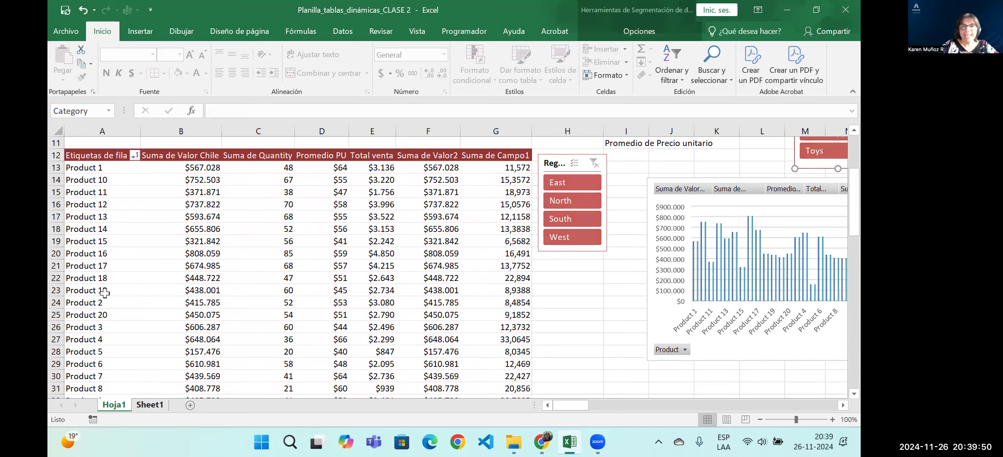
{"action": "left_click", "coordinate": [118, 164]}
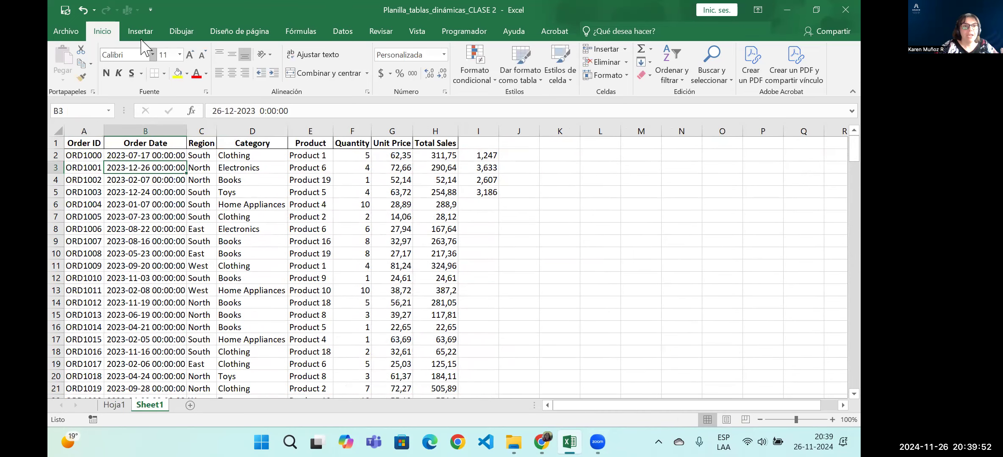
{"action": "left_click", "coordinate": [140, 32]}
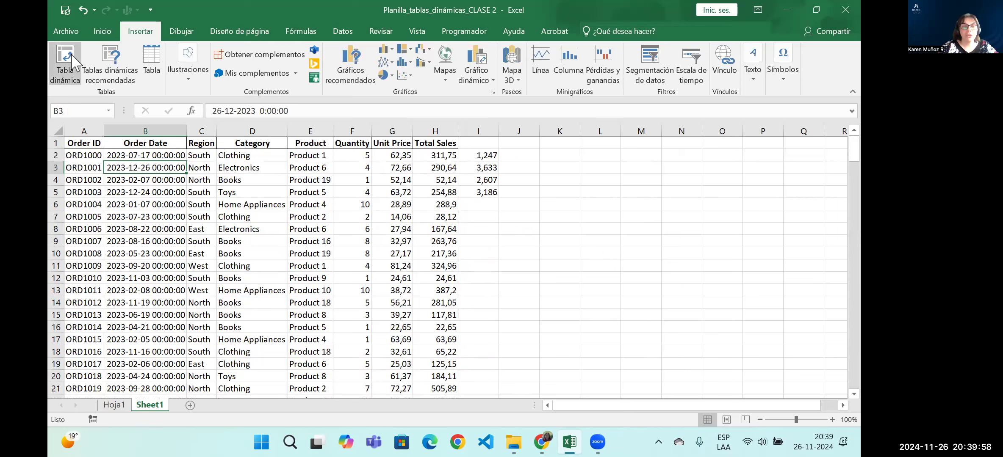
{"action": "left_click", "coordinate": [483, 81]}
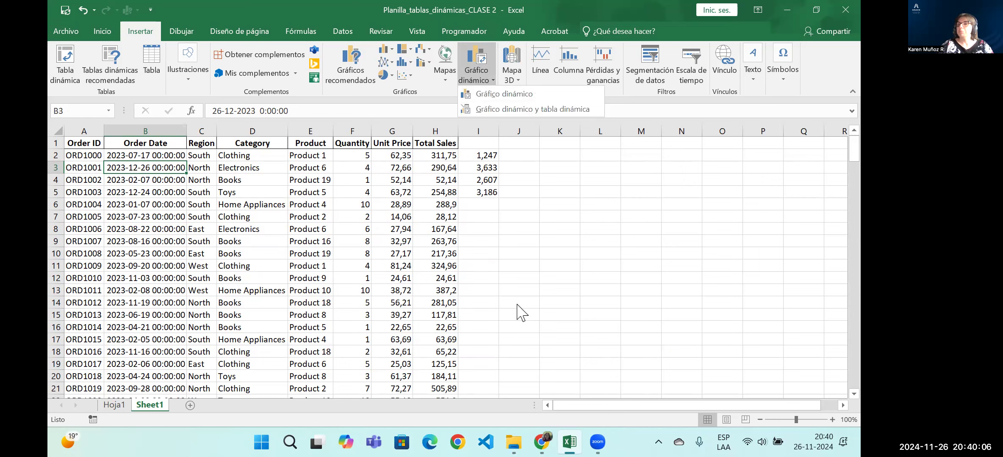
{"action": "left_click", "coordinate": [114, 404]}
{"action": "left_click", "coordinate": [117, 409]}
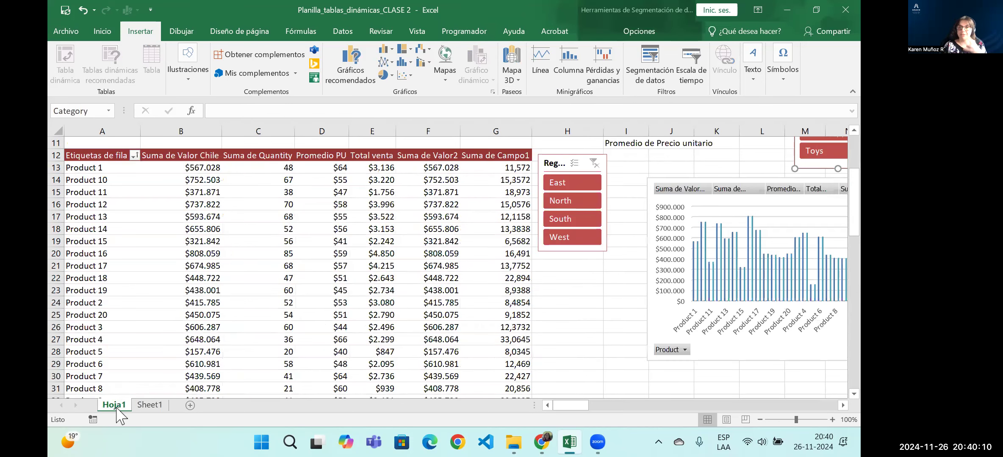